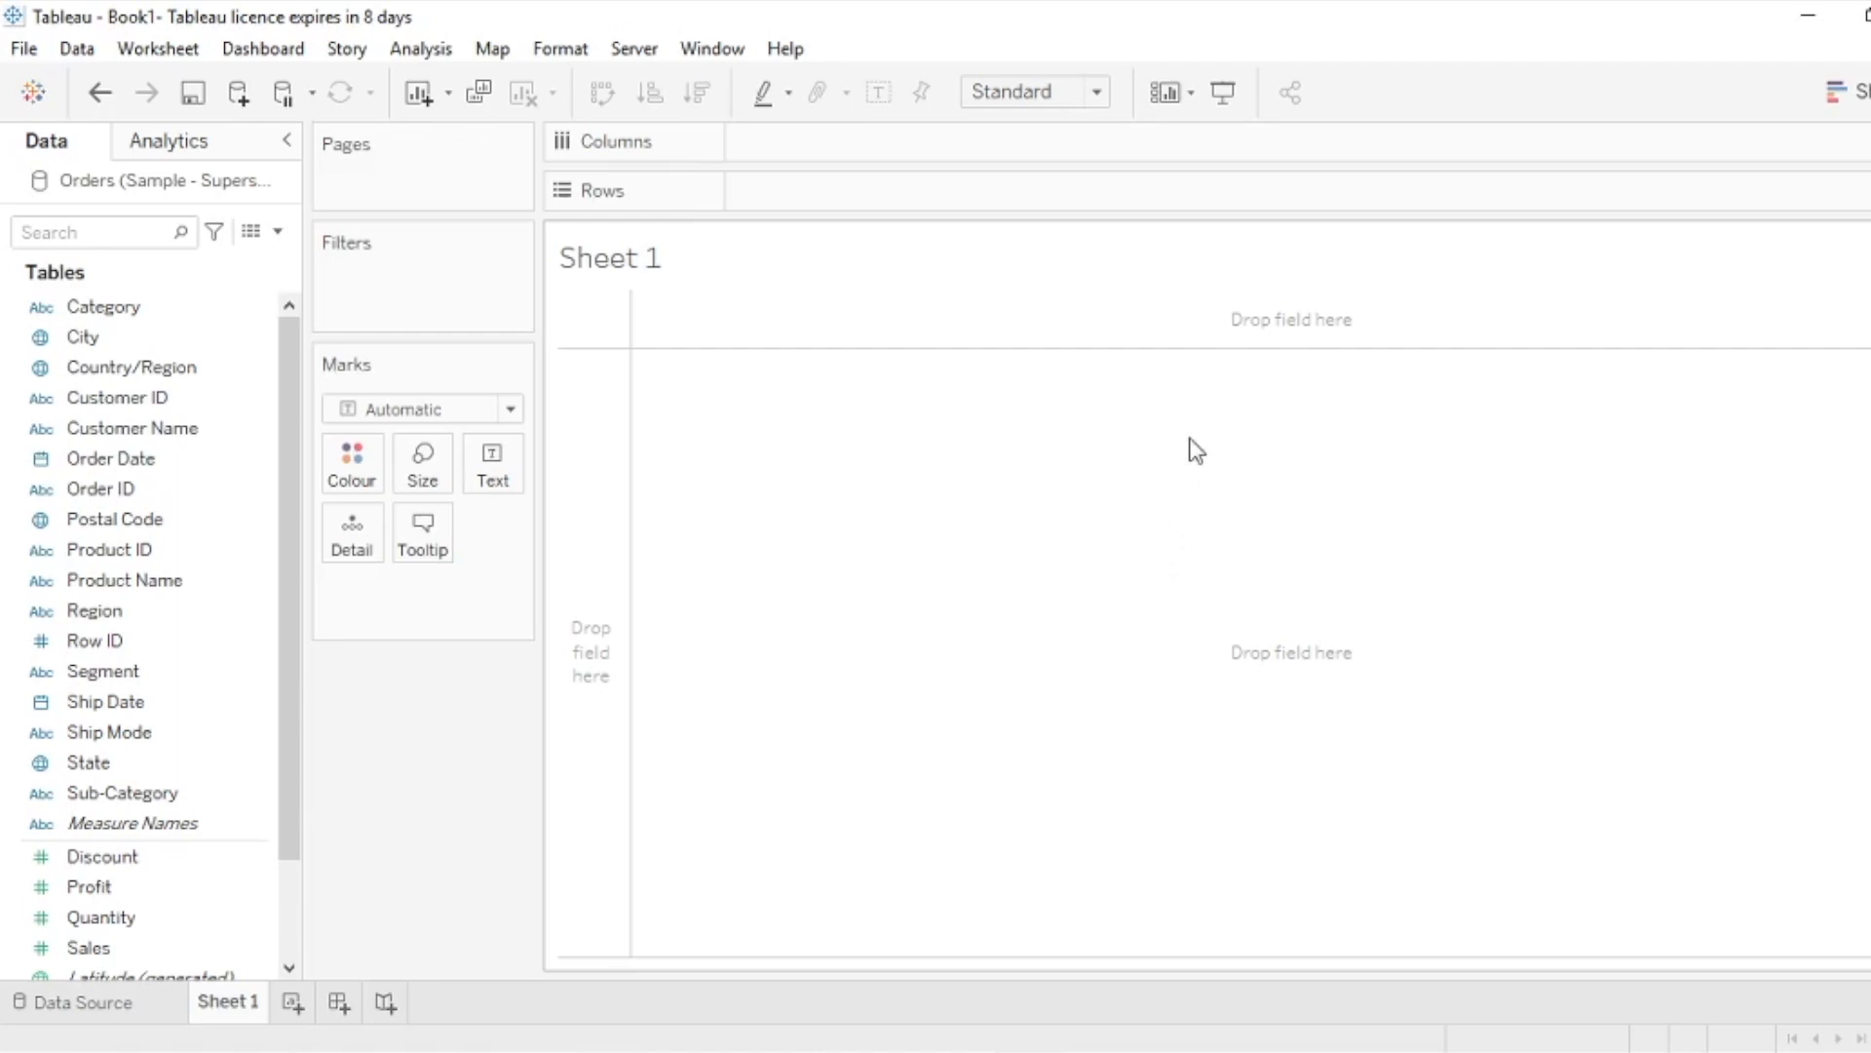
Build a line chart of Sales over the years of Order Date and fit it to Entire View
click(114, 459)
drag(94, 473, 818, 144)
drag(130, 953, 834, 190)
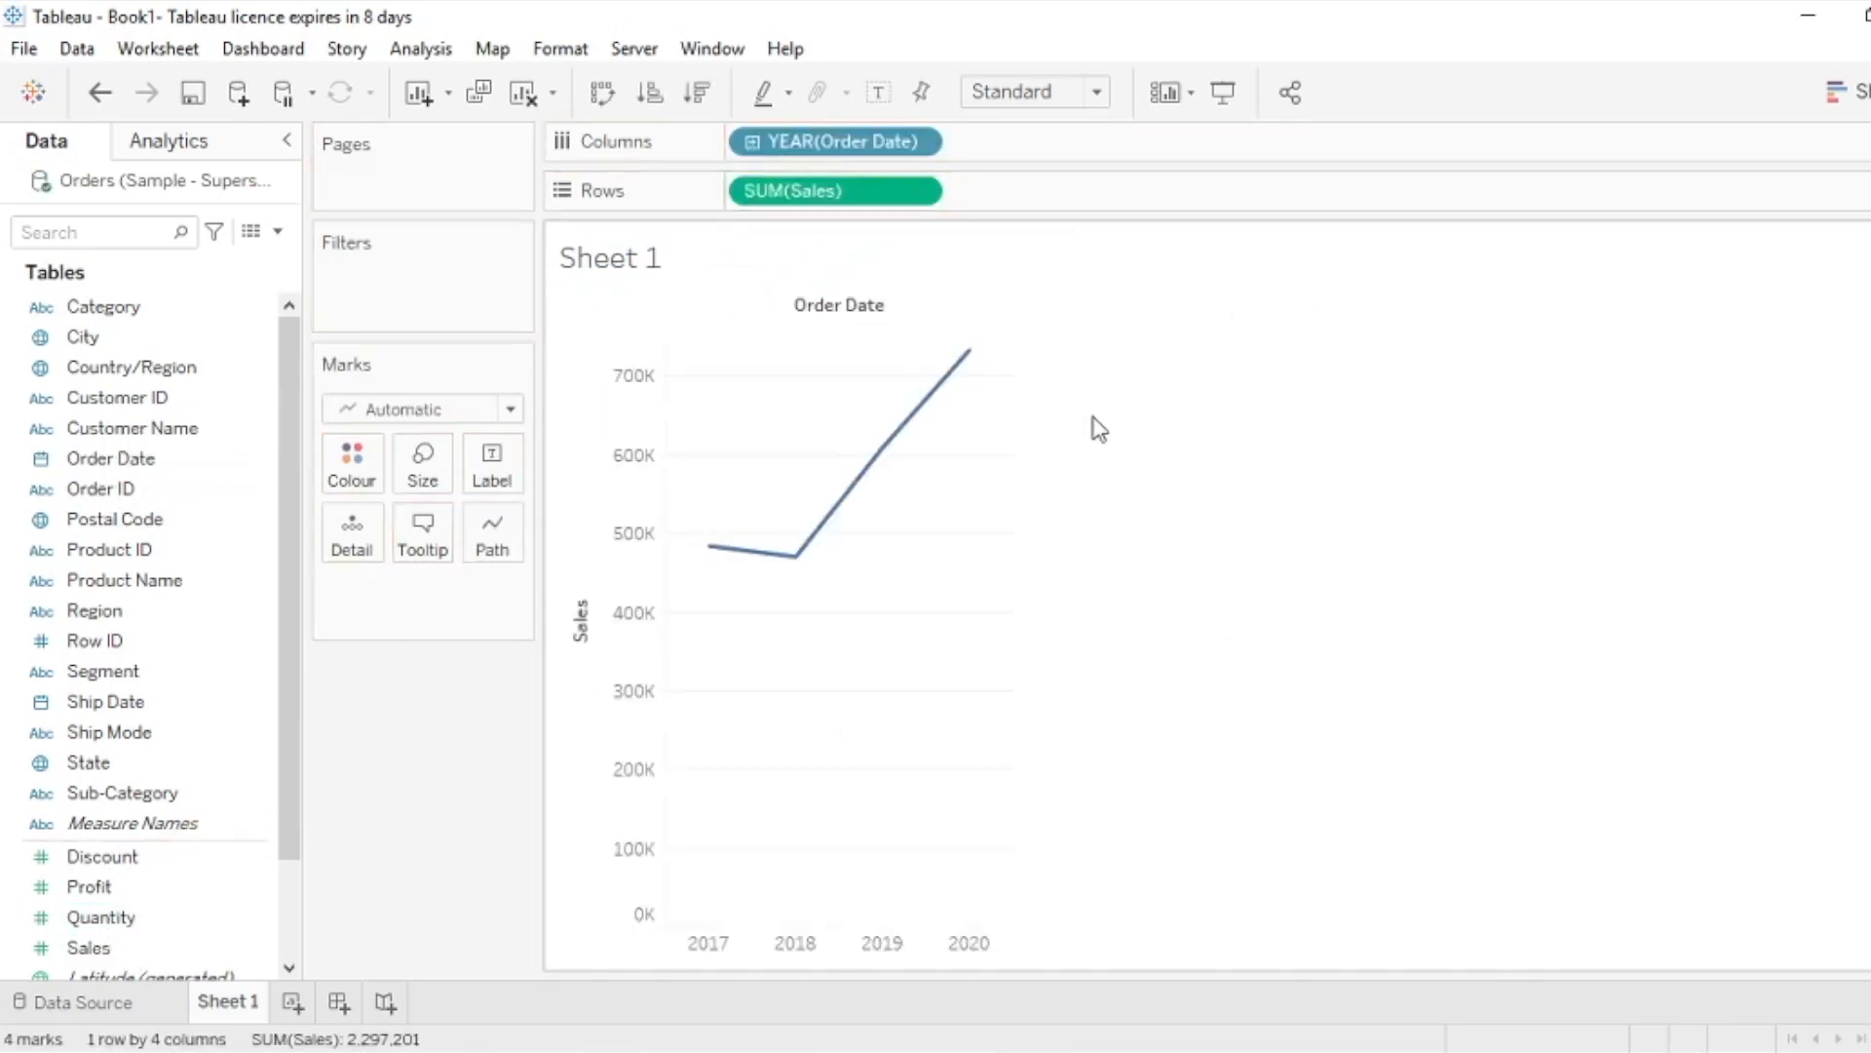
click(1094, 97)
click(1078, 194)
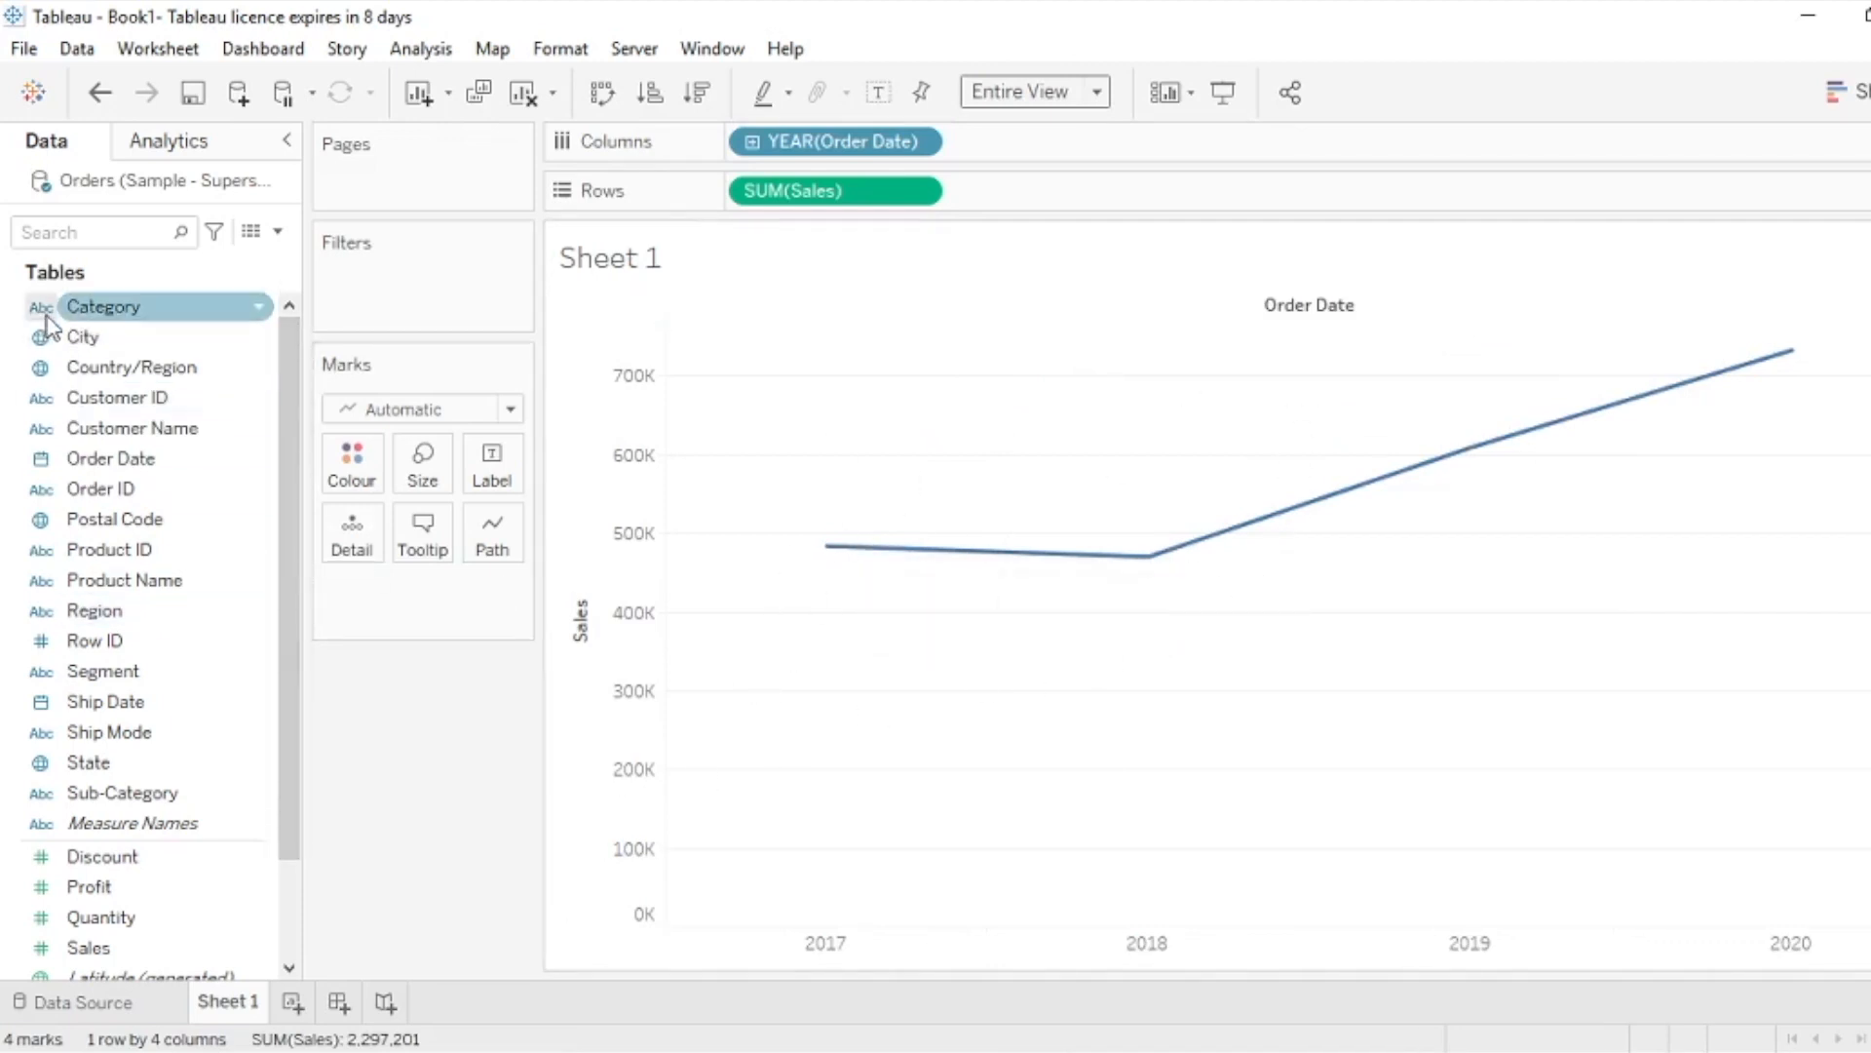
Colour the sales lines by Category and examine the trend of each line over the years
drag(81, 314, 350, 477)
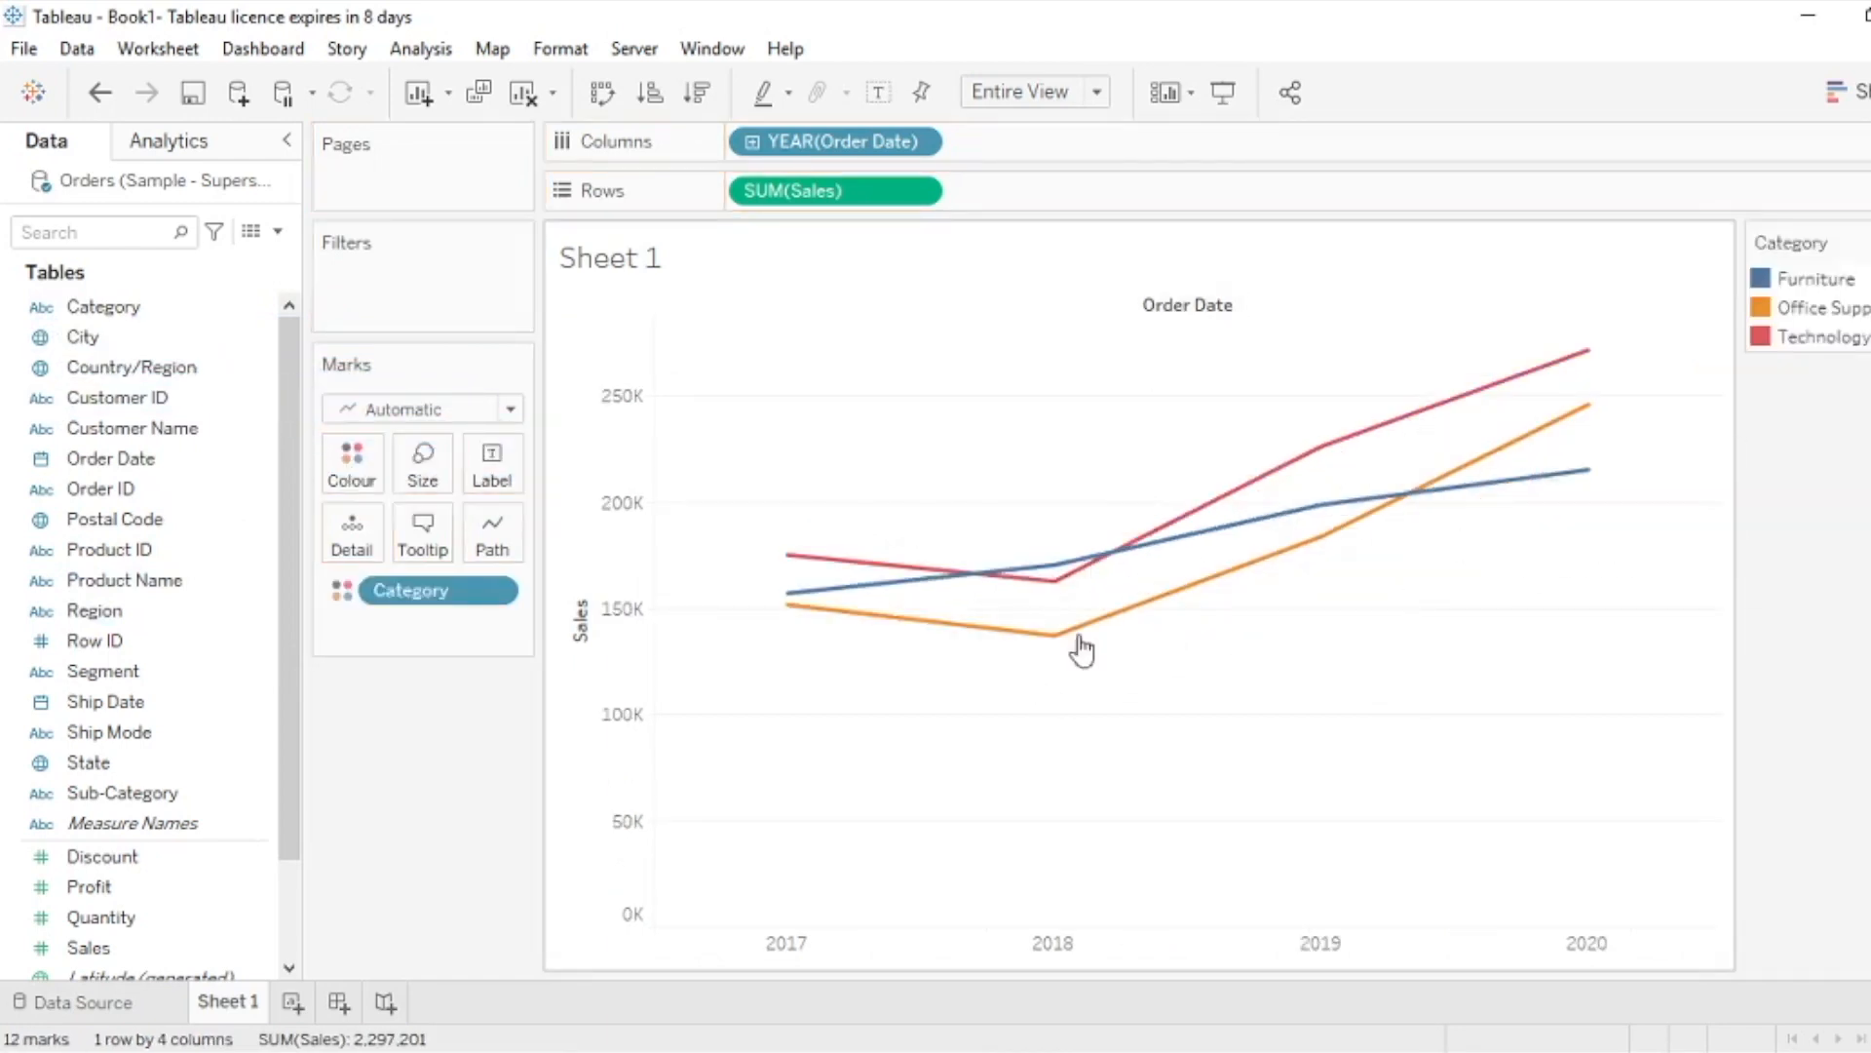
mouse_move(1049, 641)
mouse_move(819, 579)
mouse_move(1570, 361)
mouse_move(1321, 472)
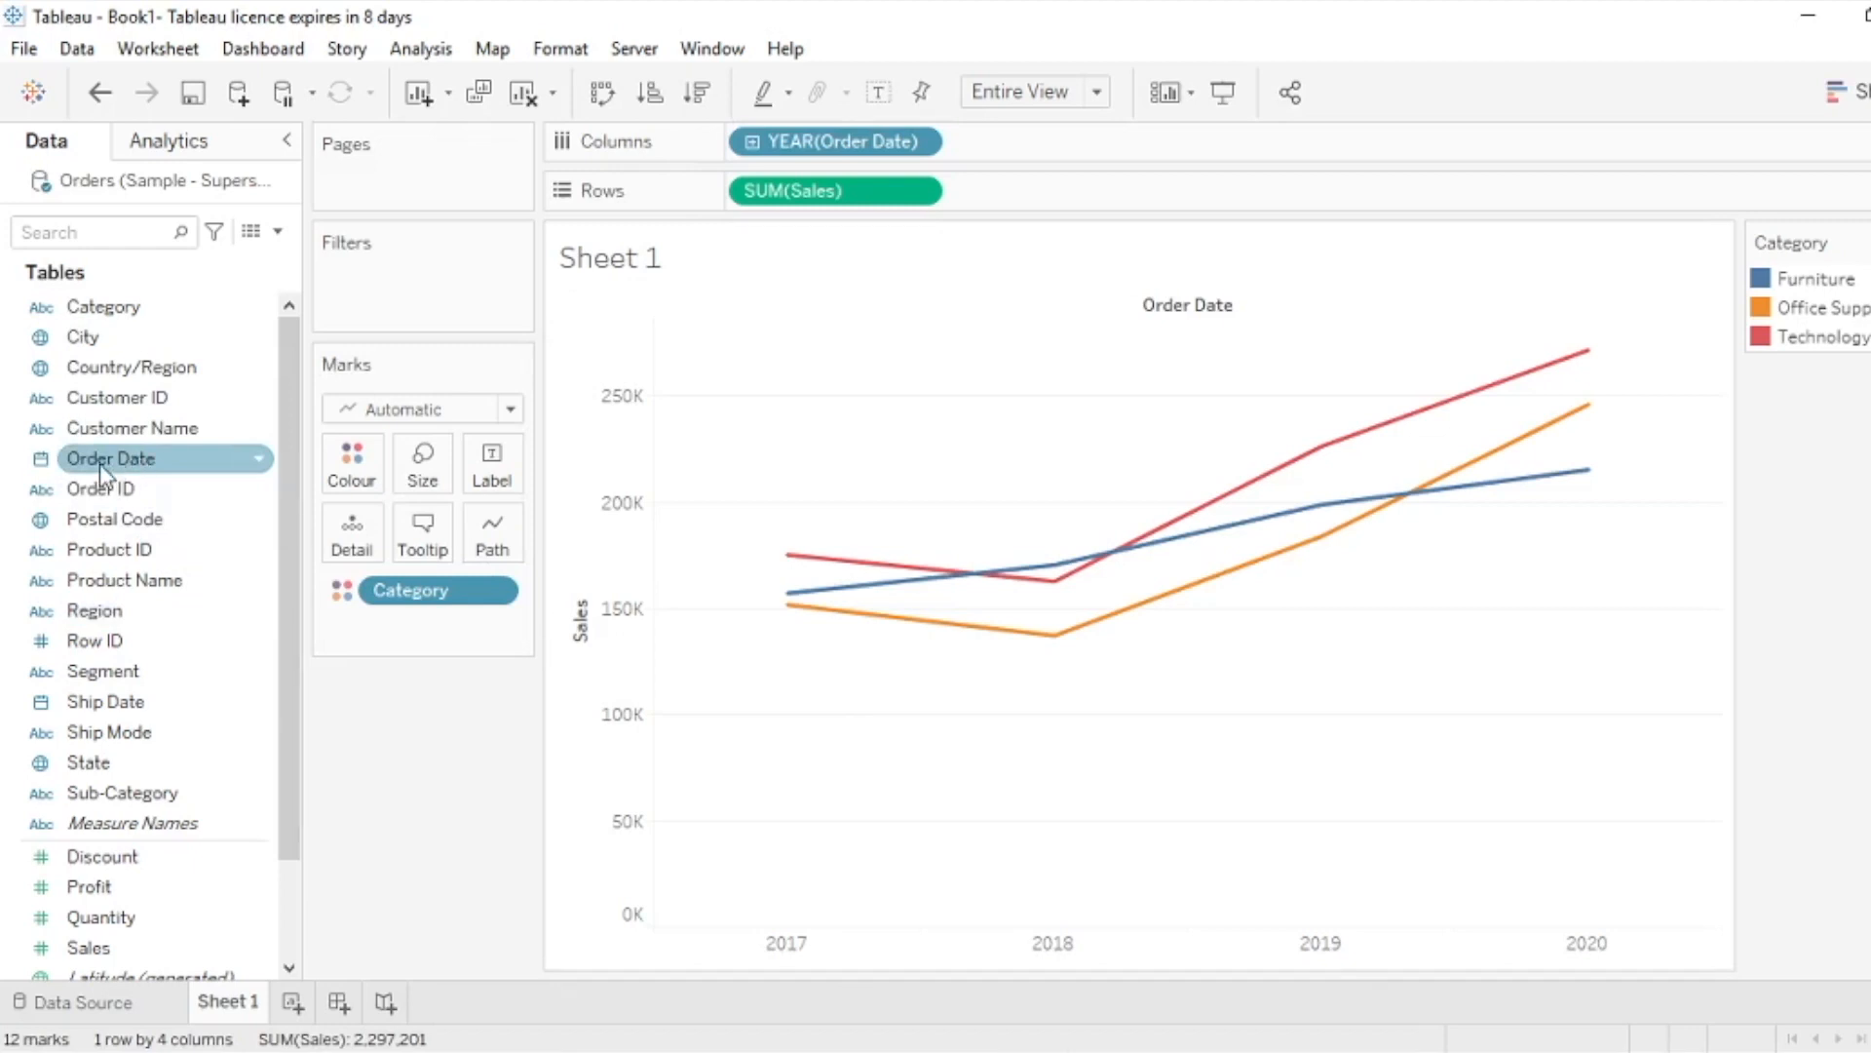
Add an Order Date filter and apply a relative date condition for this year, moving the dialog away from the chart
drag(99, 464, 368, 290)
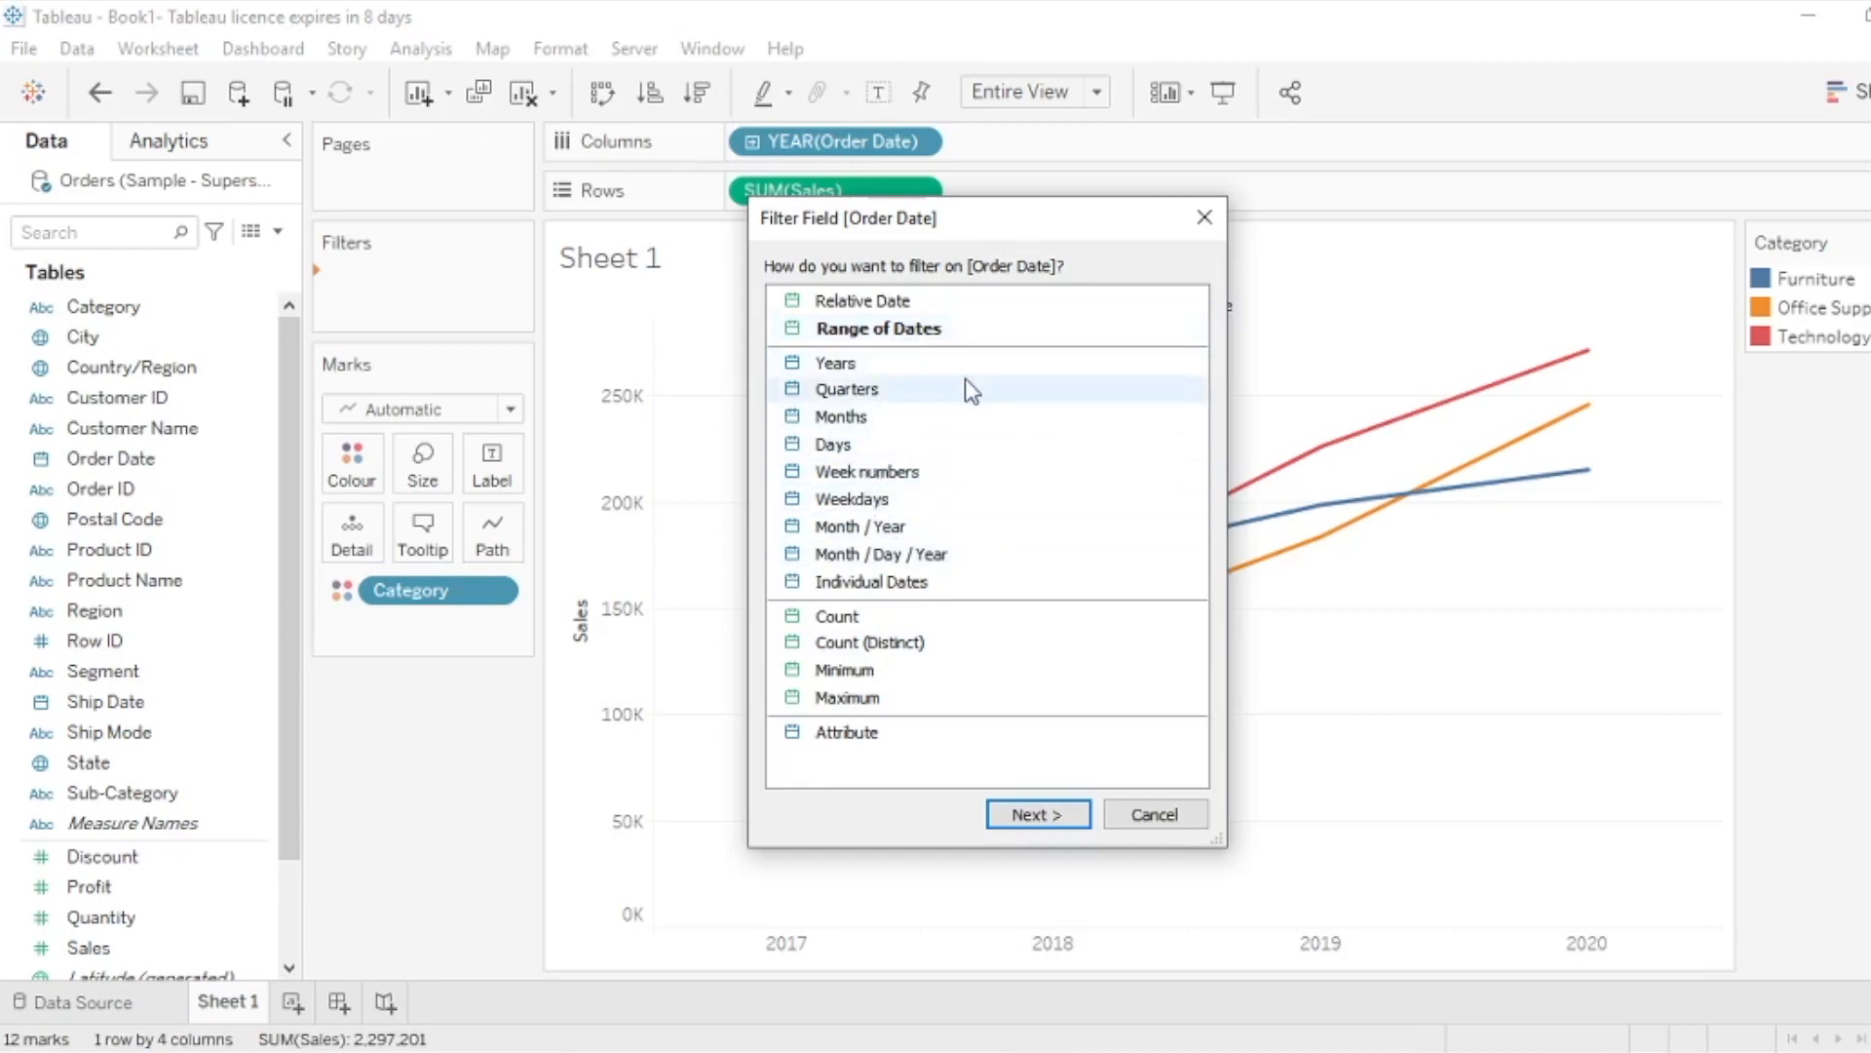
click(917, 337)
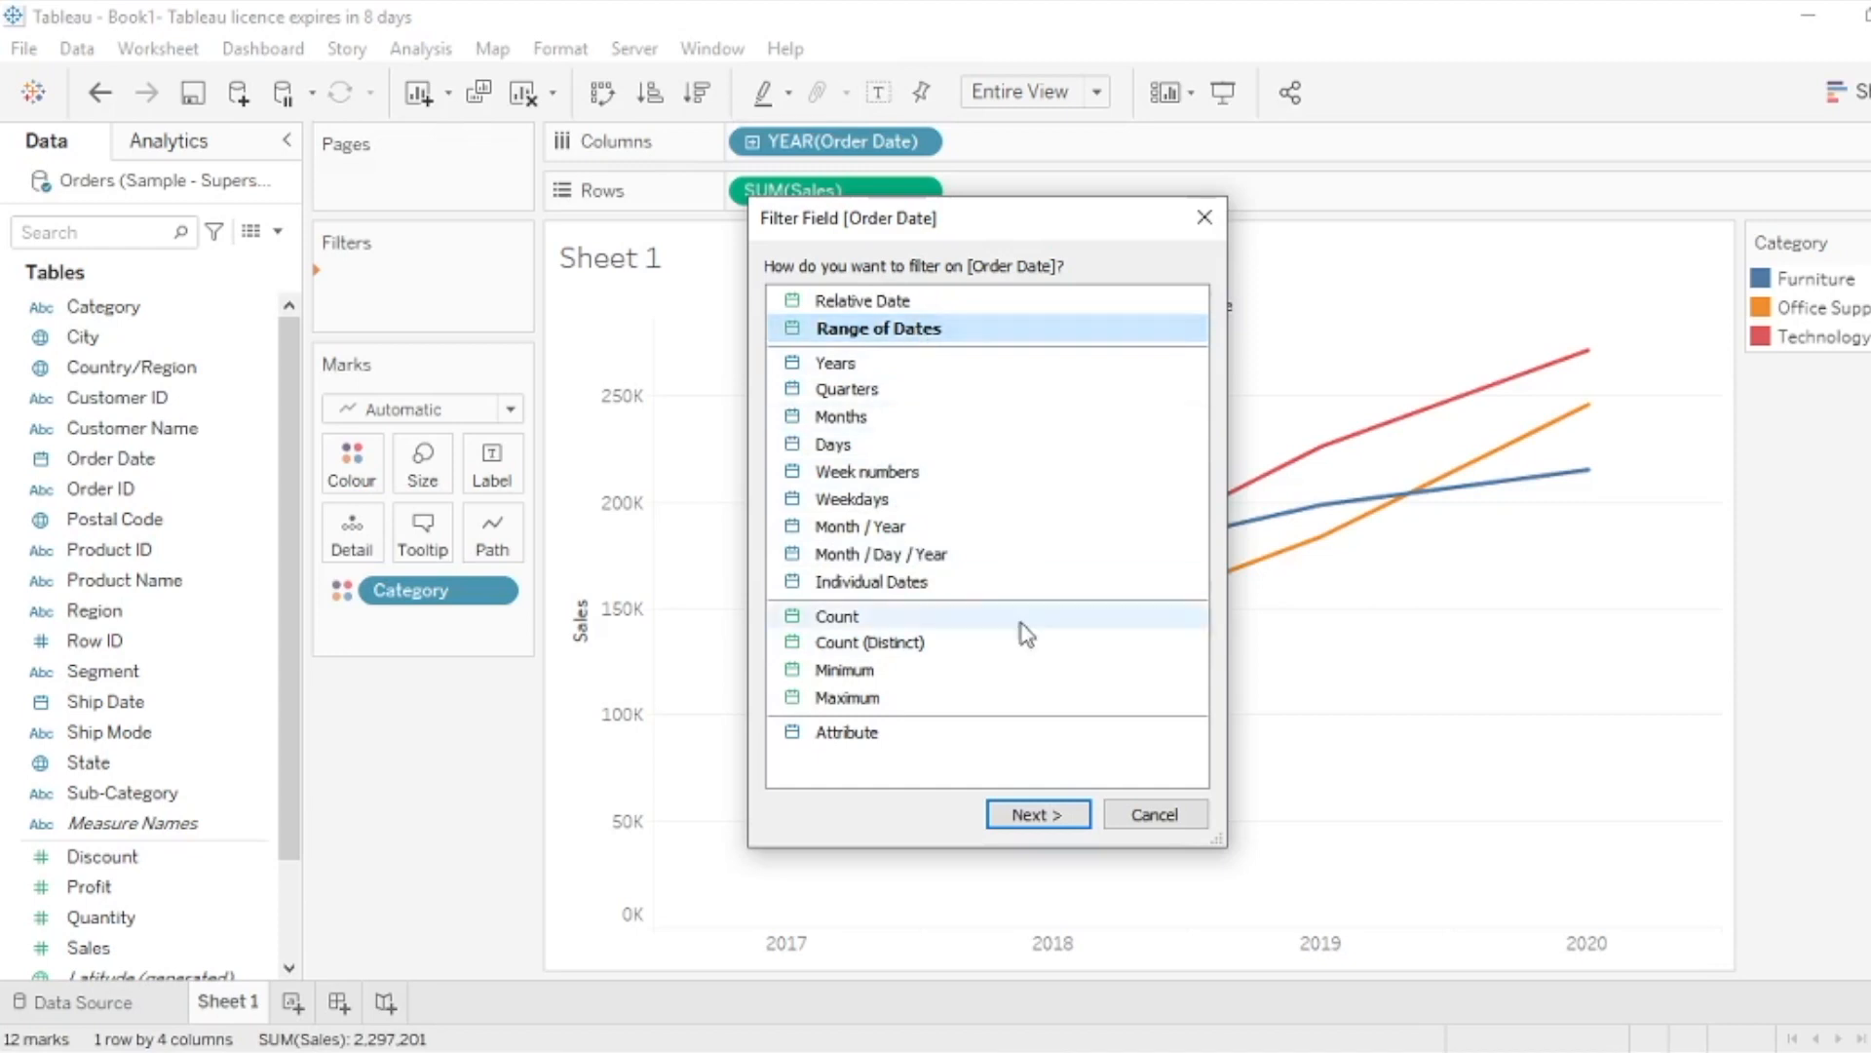
click(1039, 814)
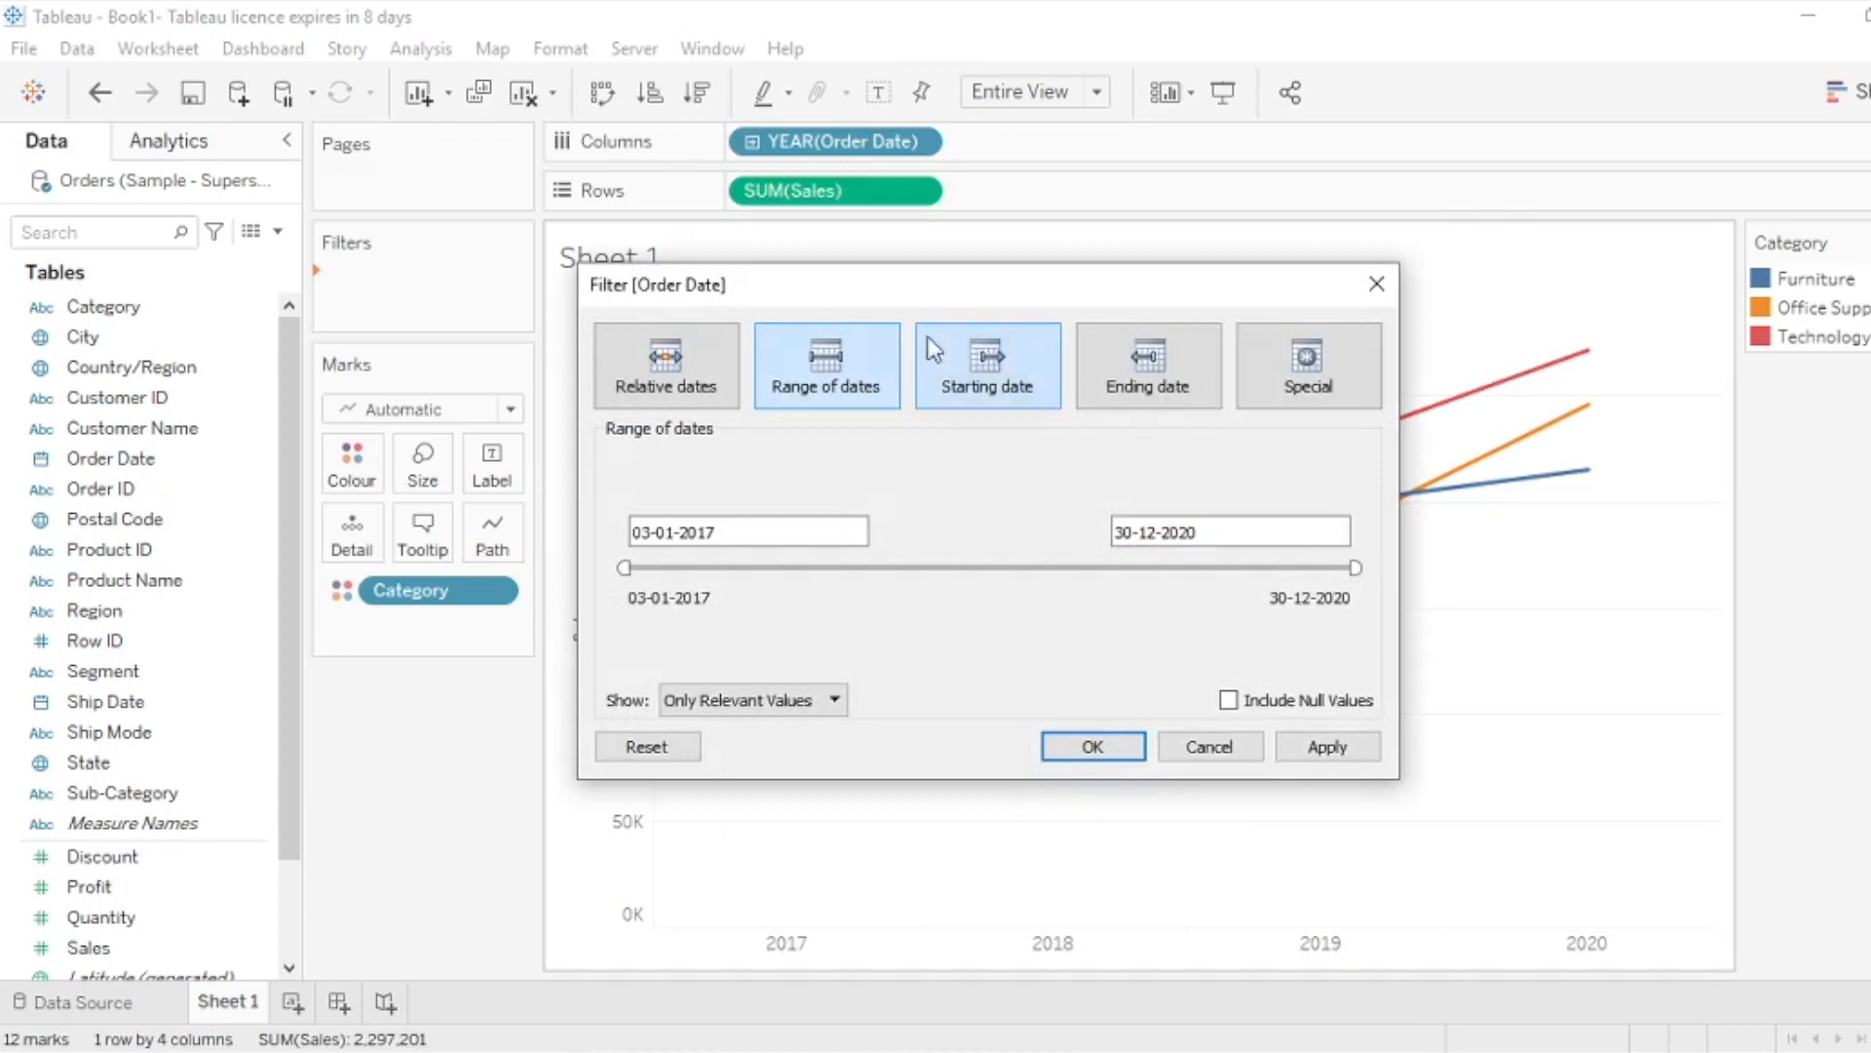
drag(937, 293, 514, 58)
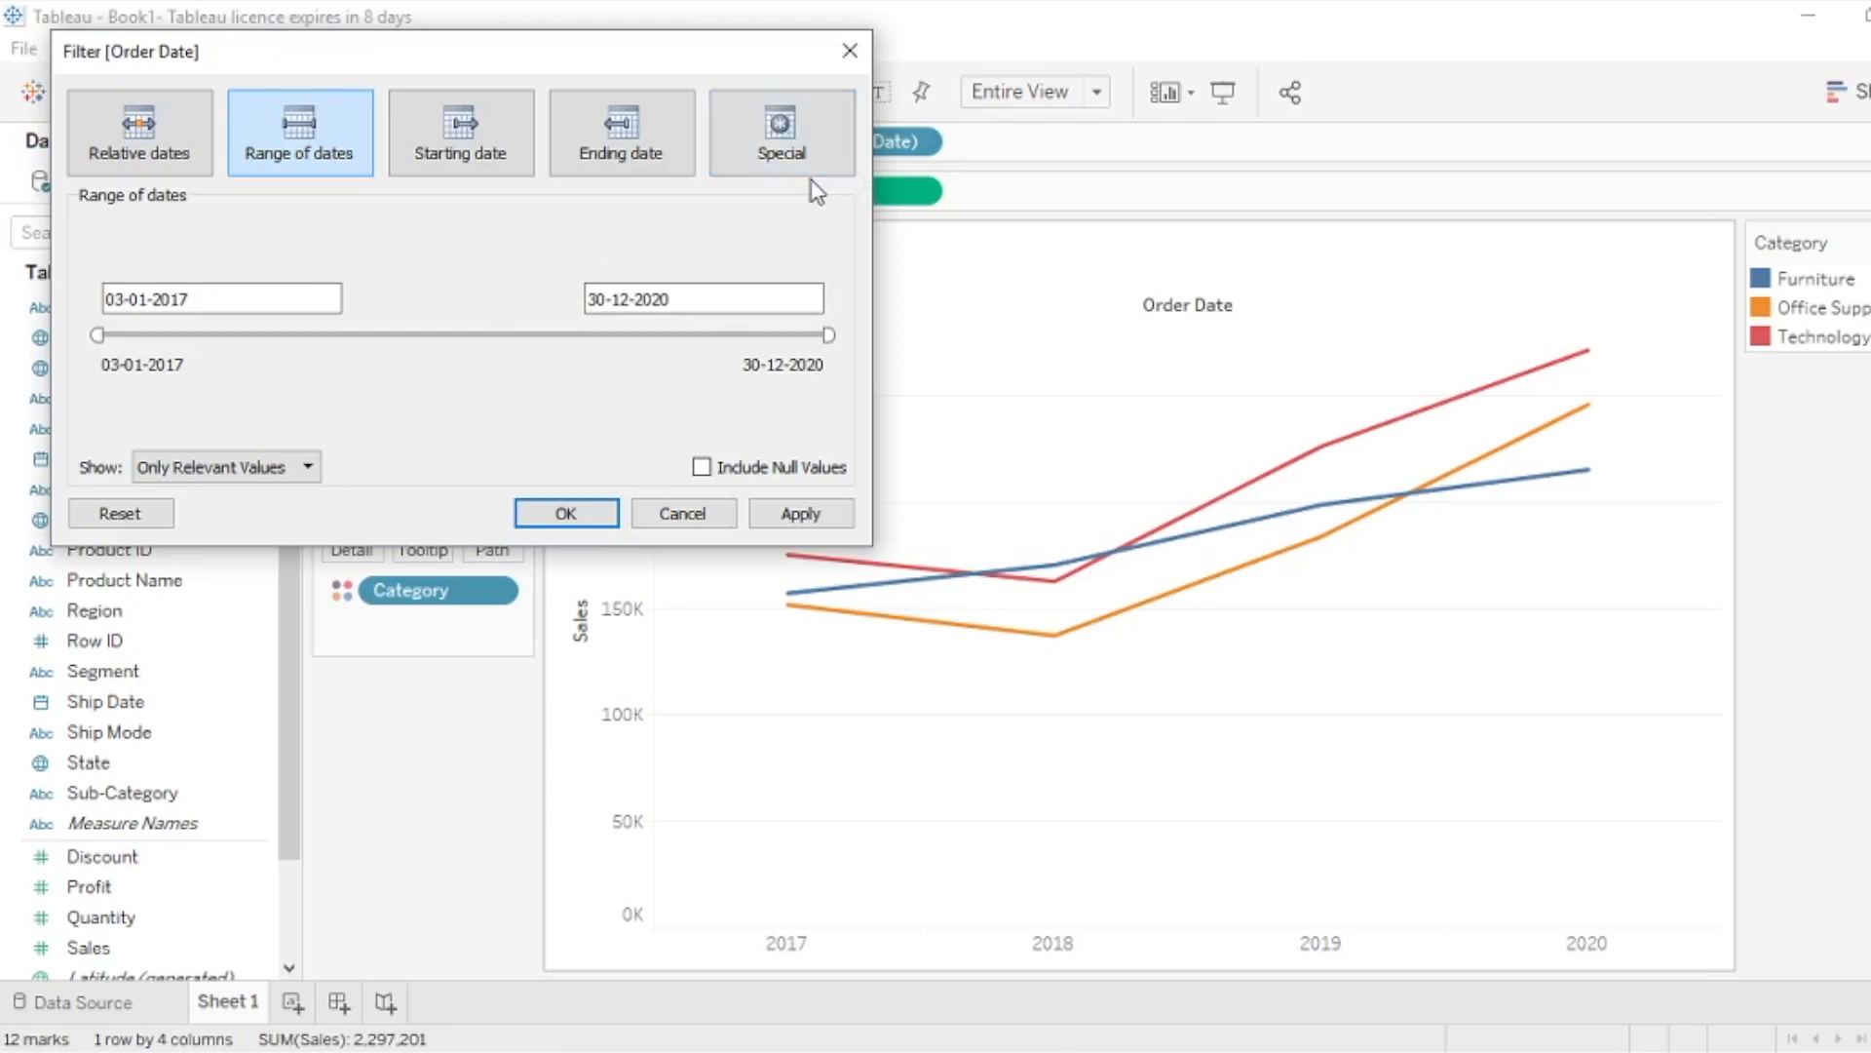
click(148, 156)
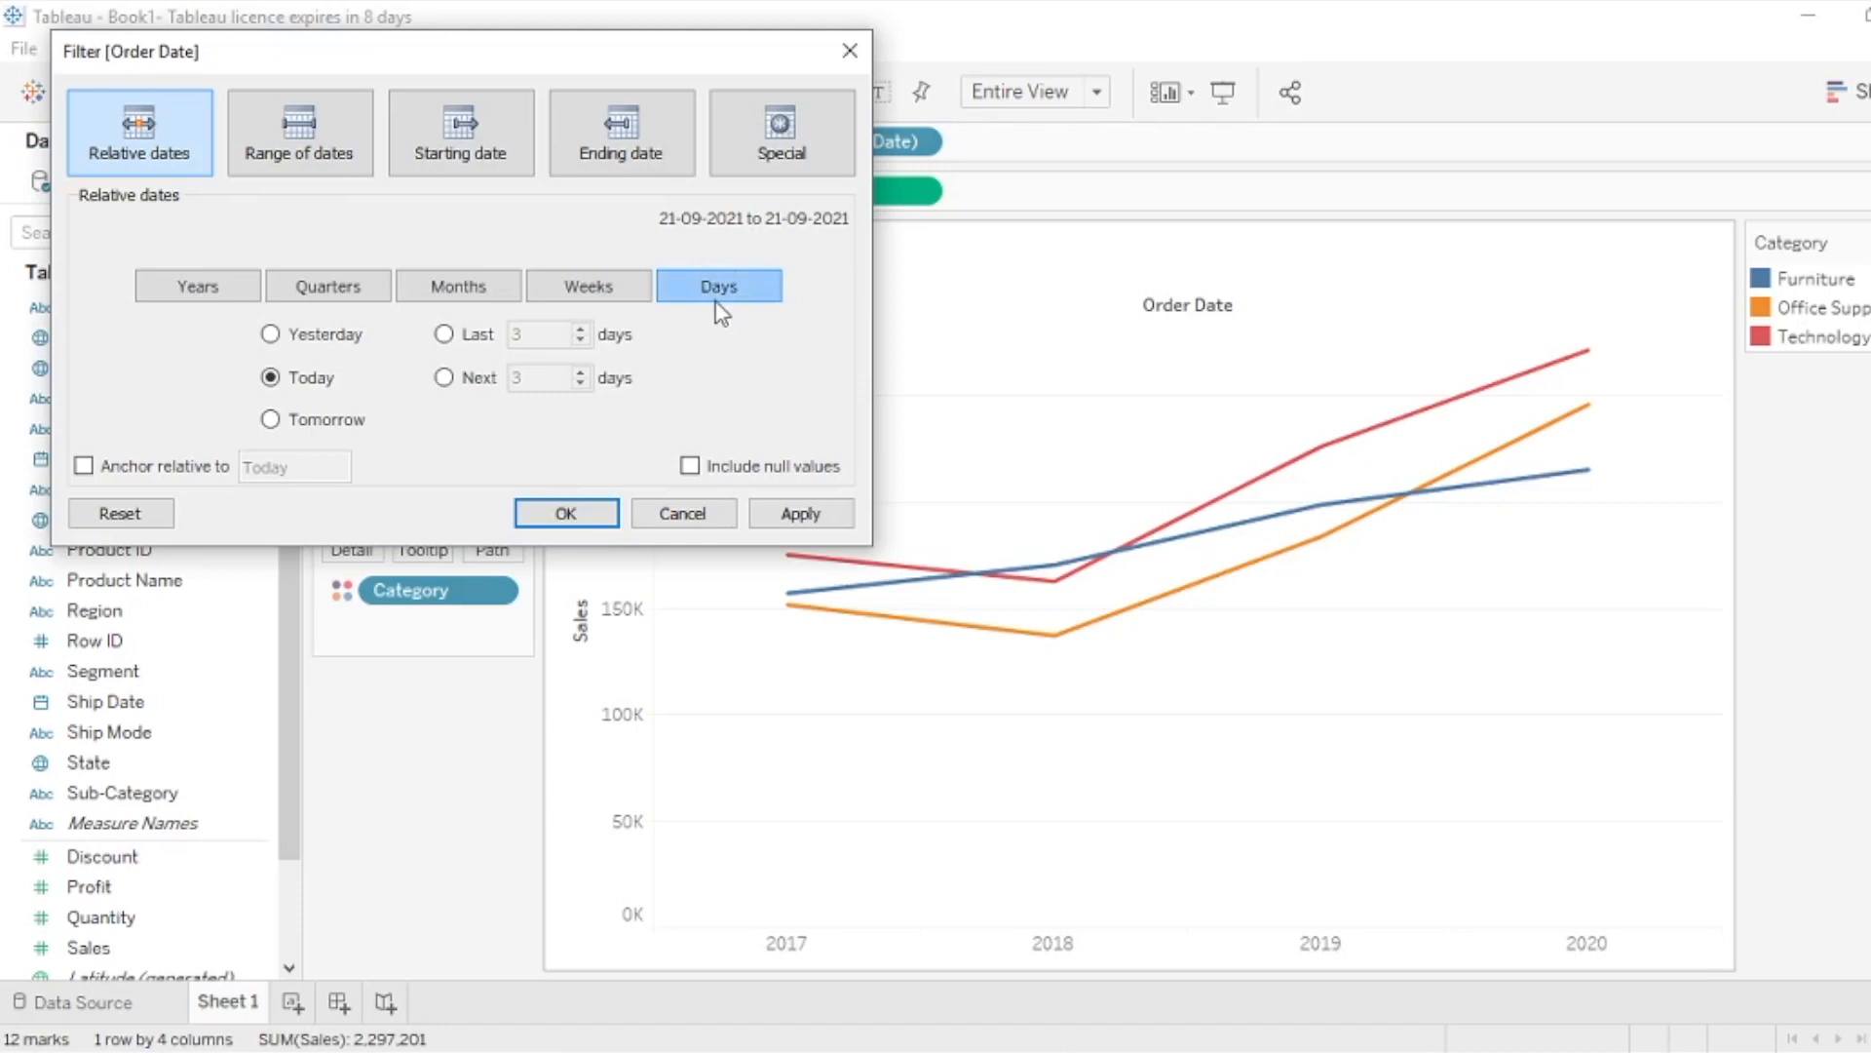
click(196, 289)
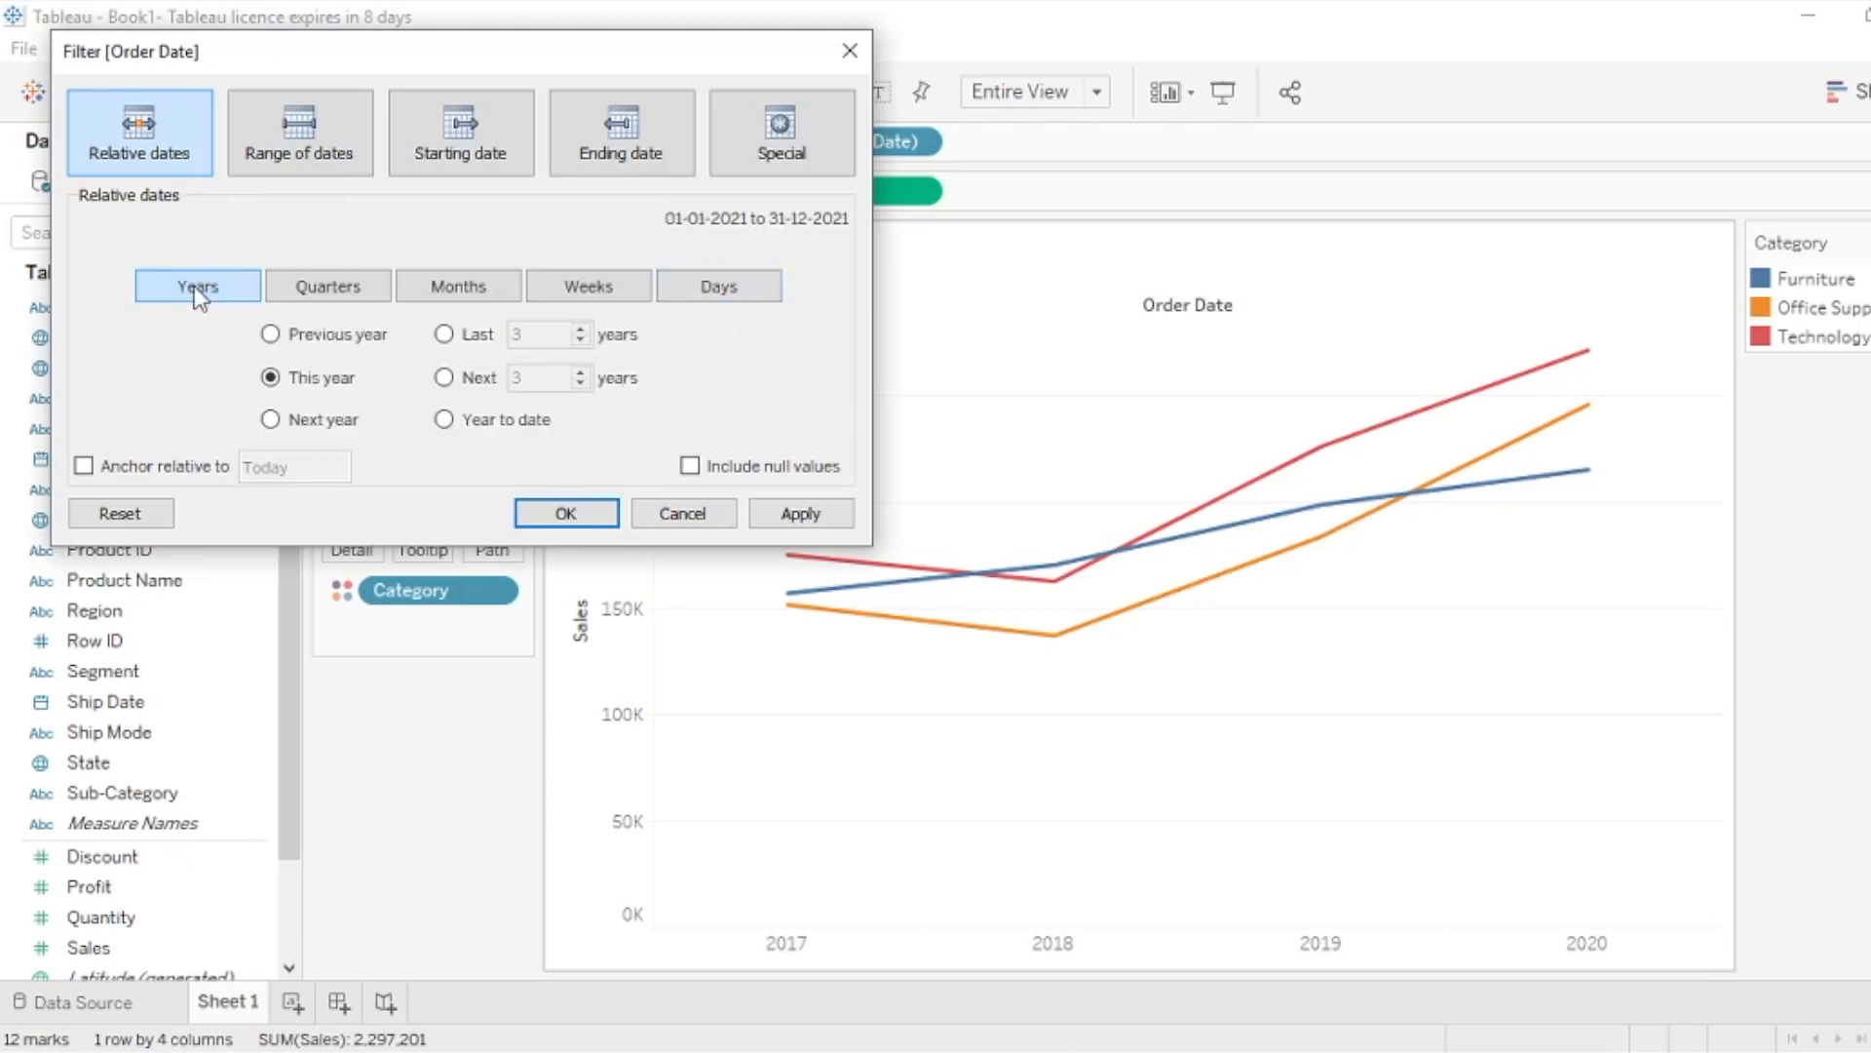
click(737, 308)
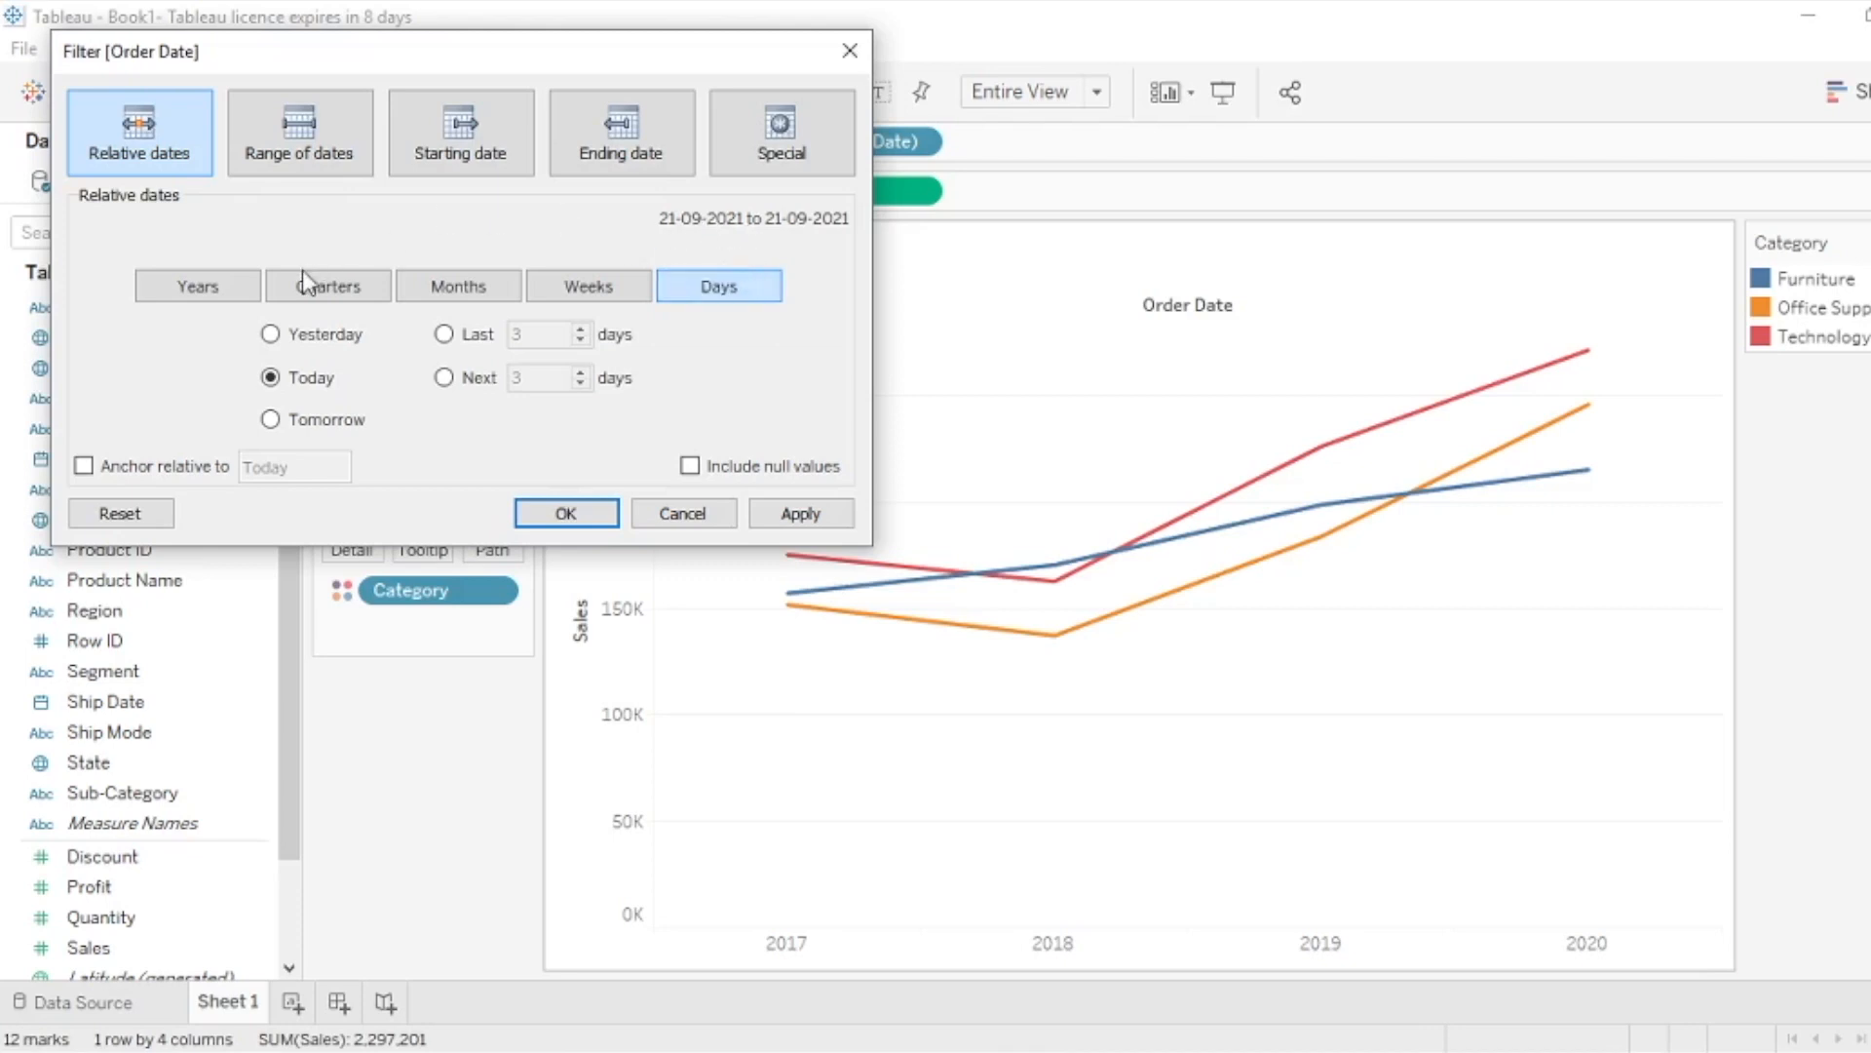
click(205, 291)
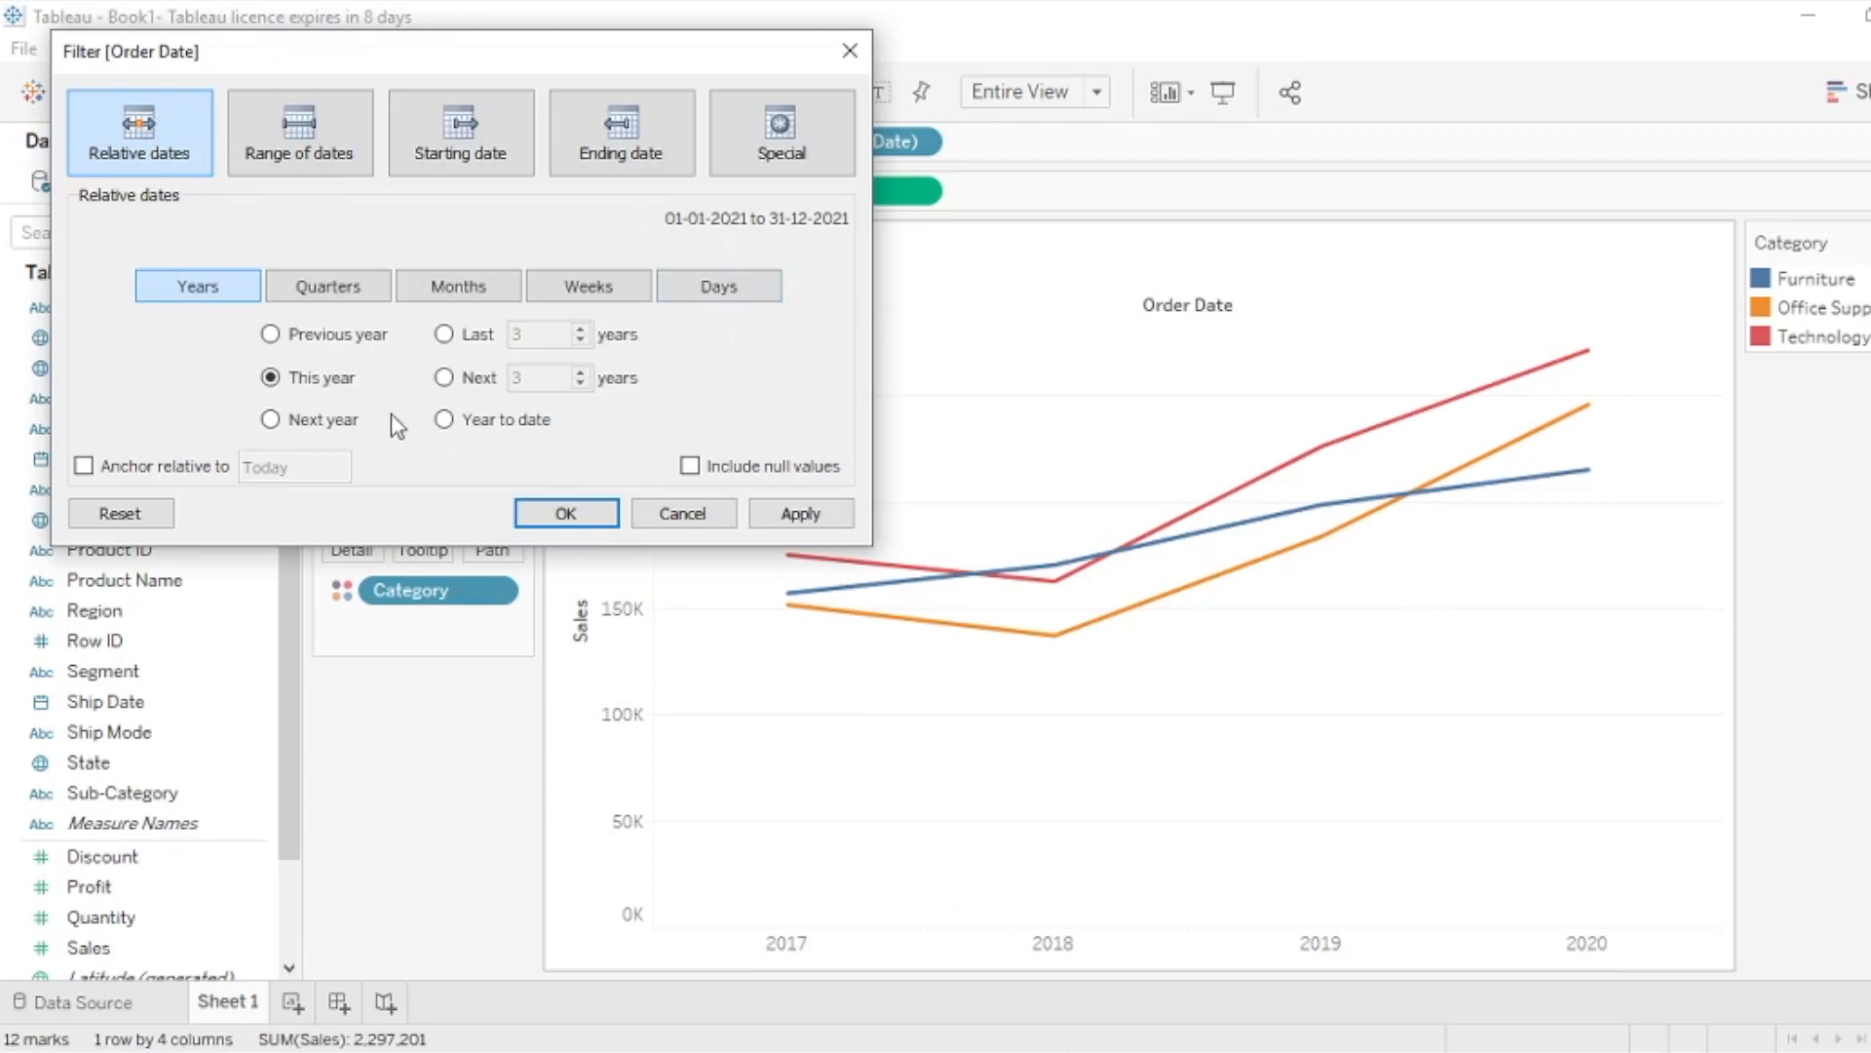
click(814, 517)
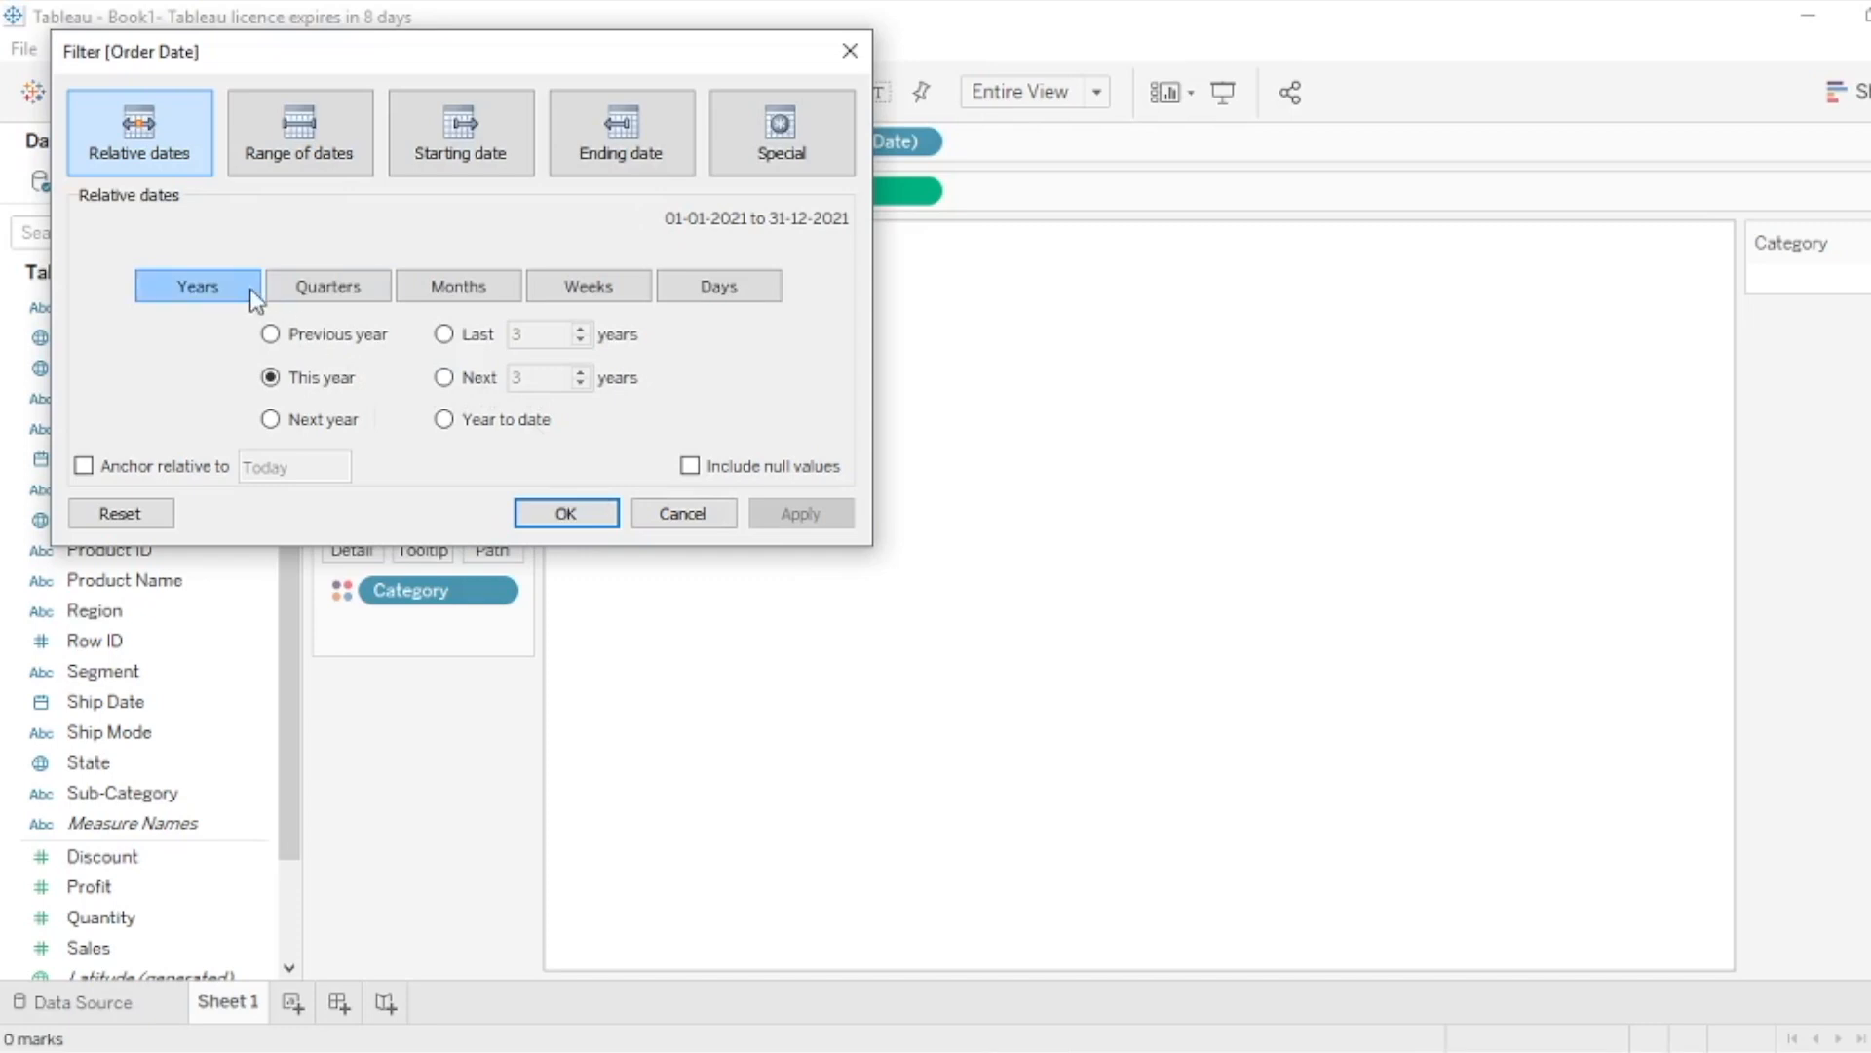
Close the filter settings and remove the Order Date filter from the sheet
click(848, 52)
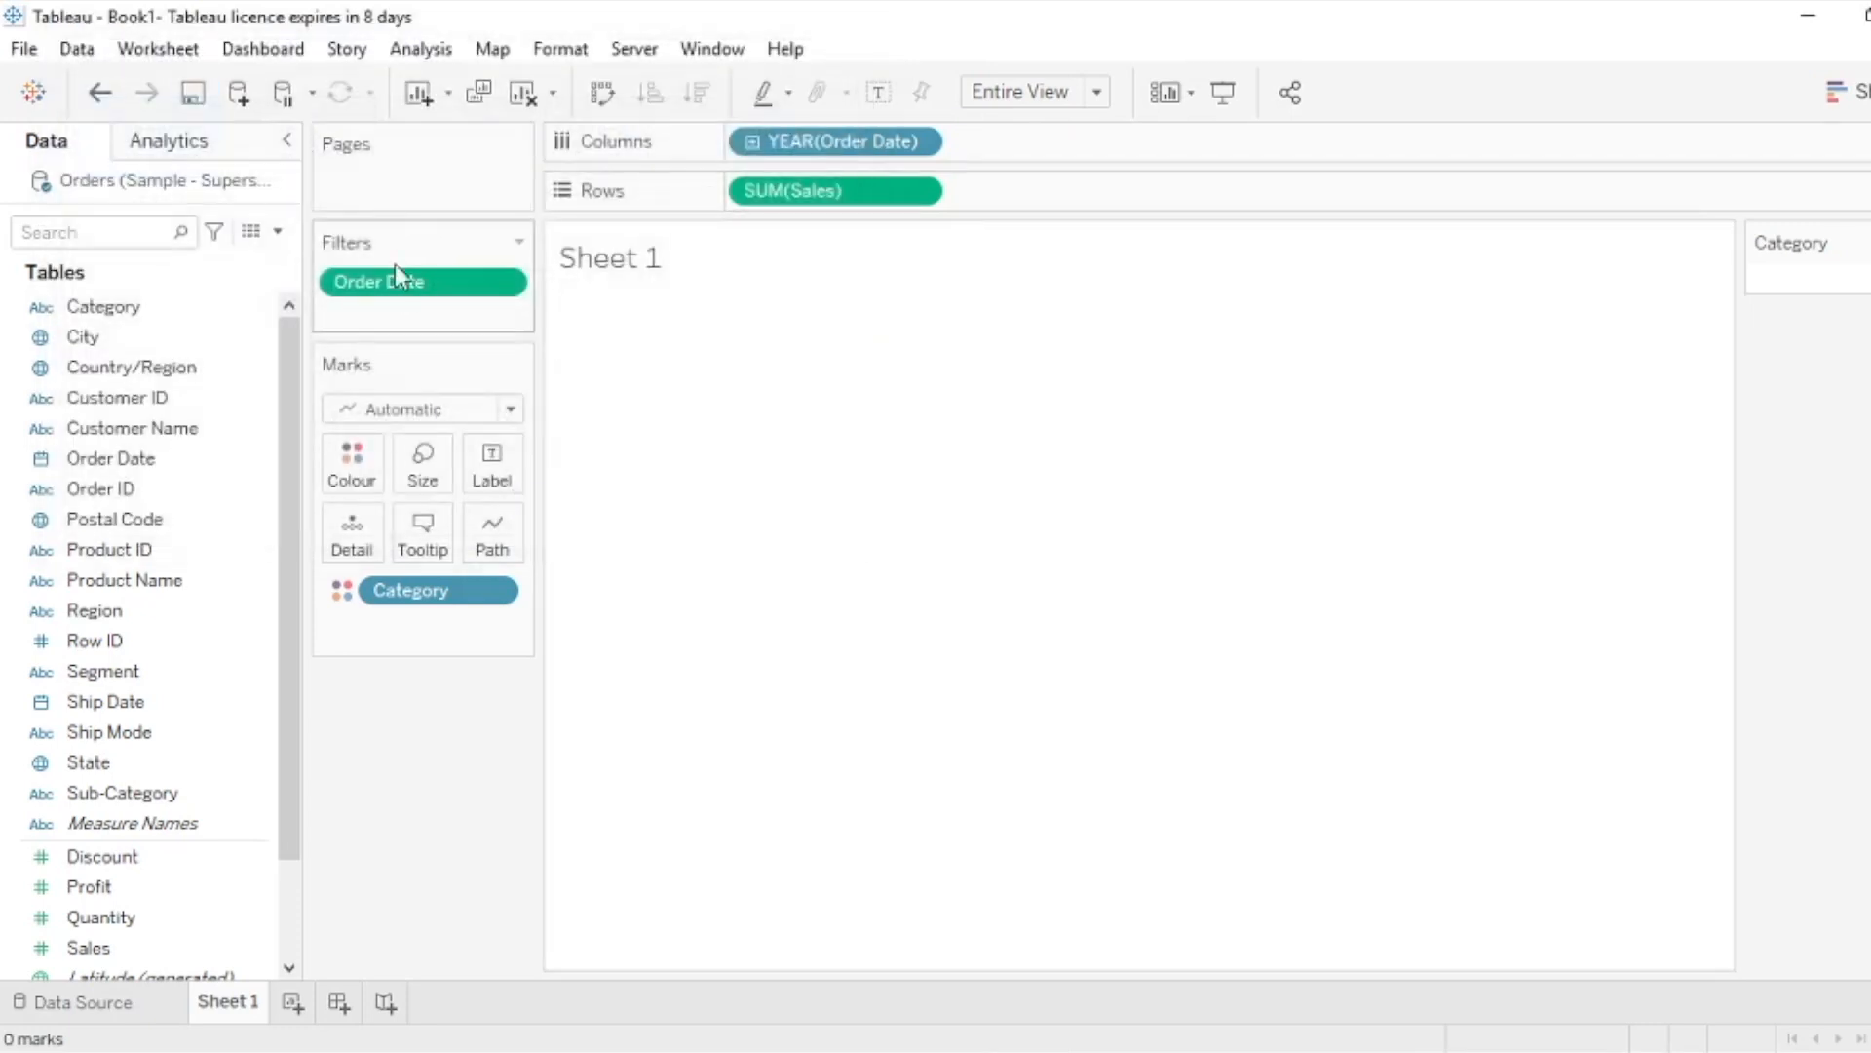
drag(411, 292, 435, 760)
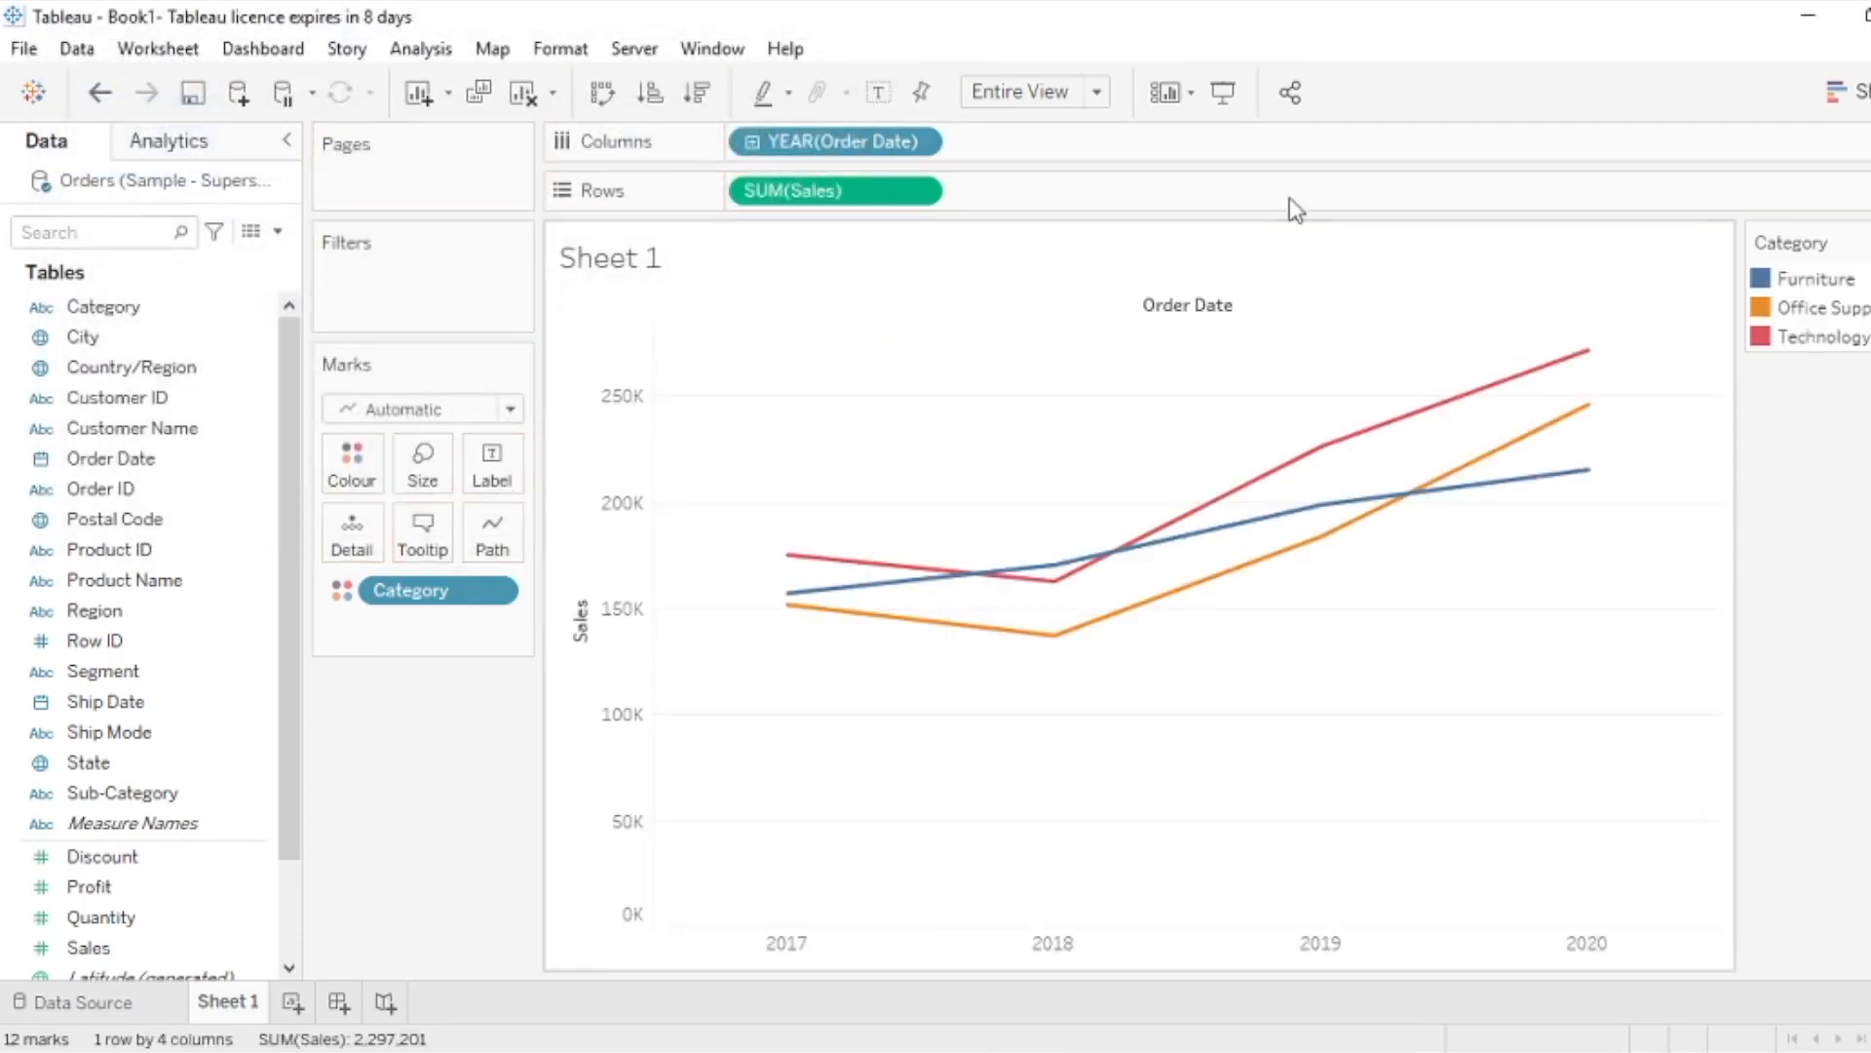
Add an Order Date filter again and apply a relative date condition for the previous year
drag(123, 460, 403, 276)
click(877, 328)
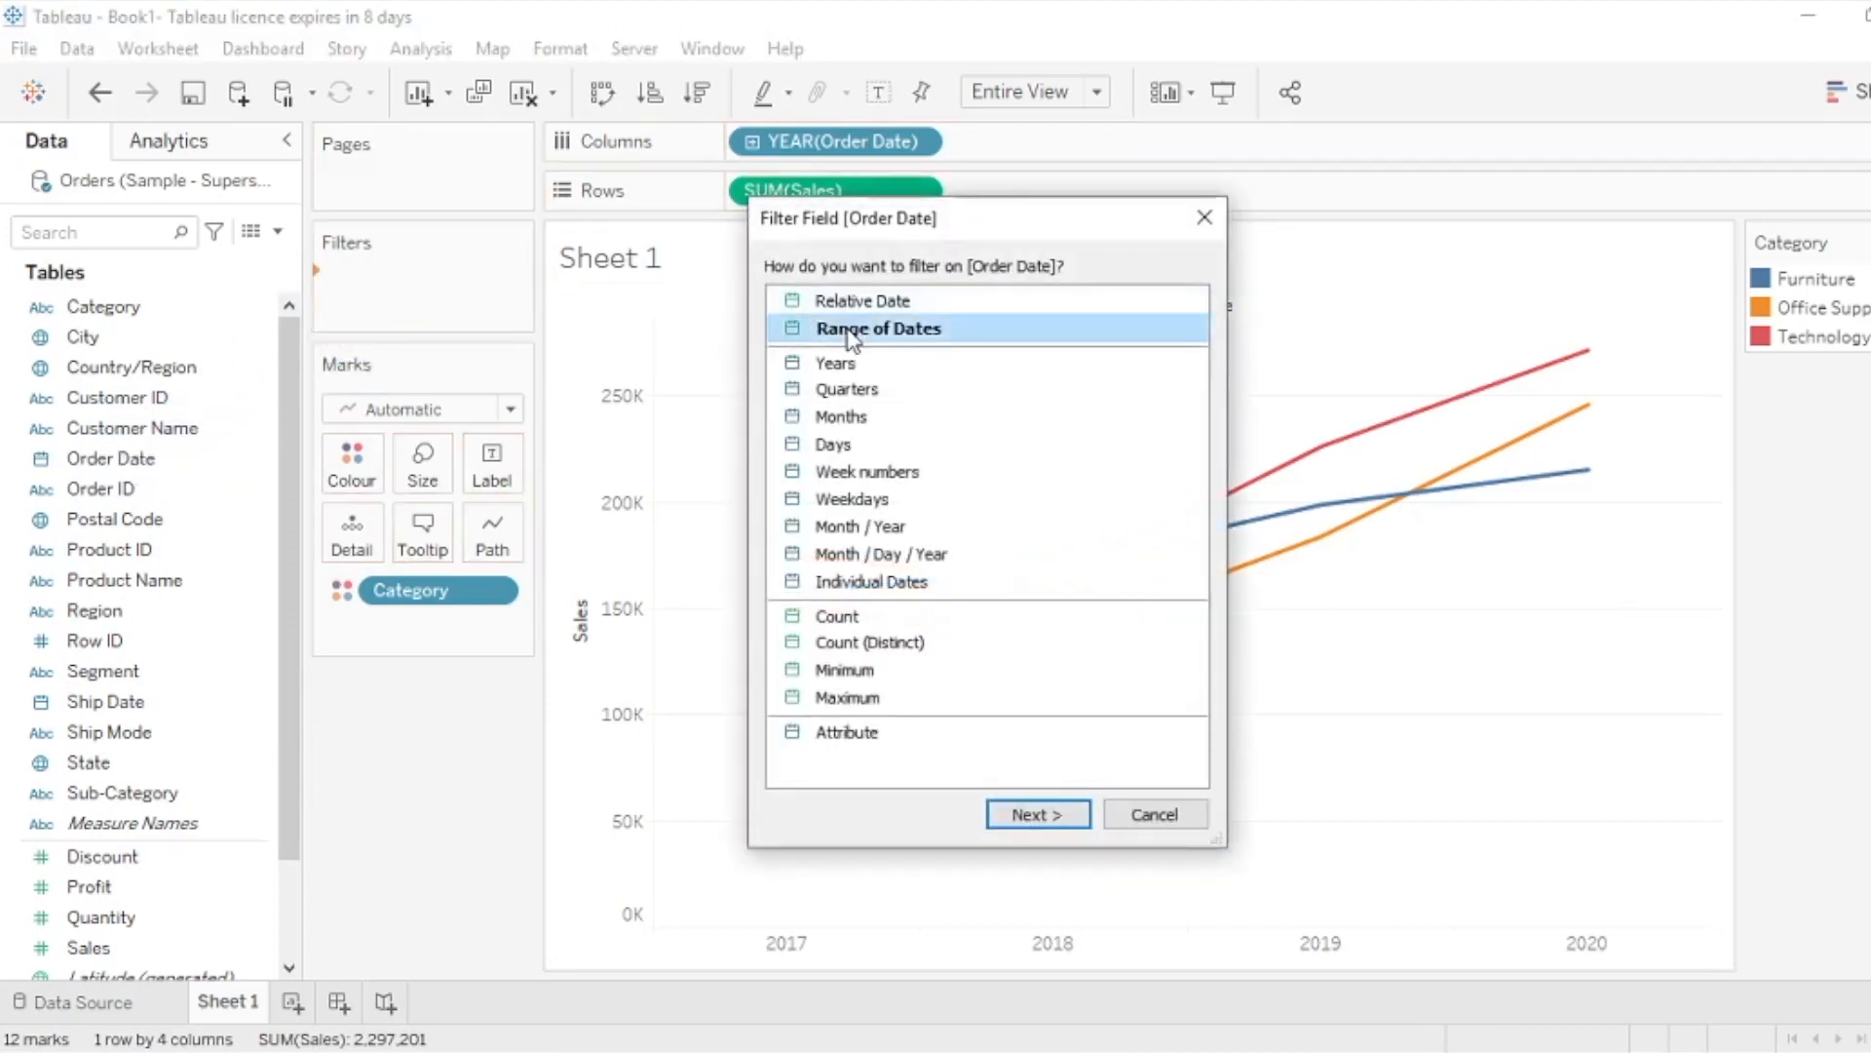
click(1036, 815)
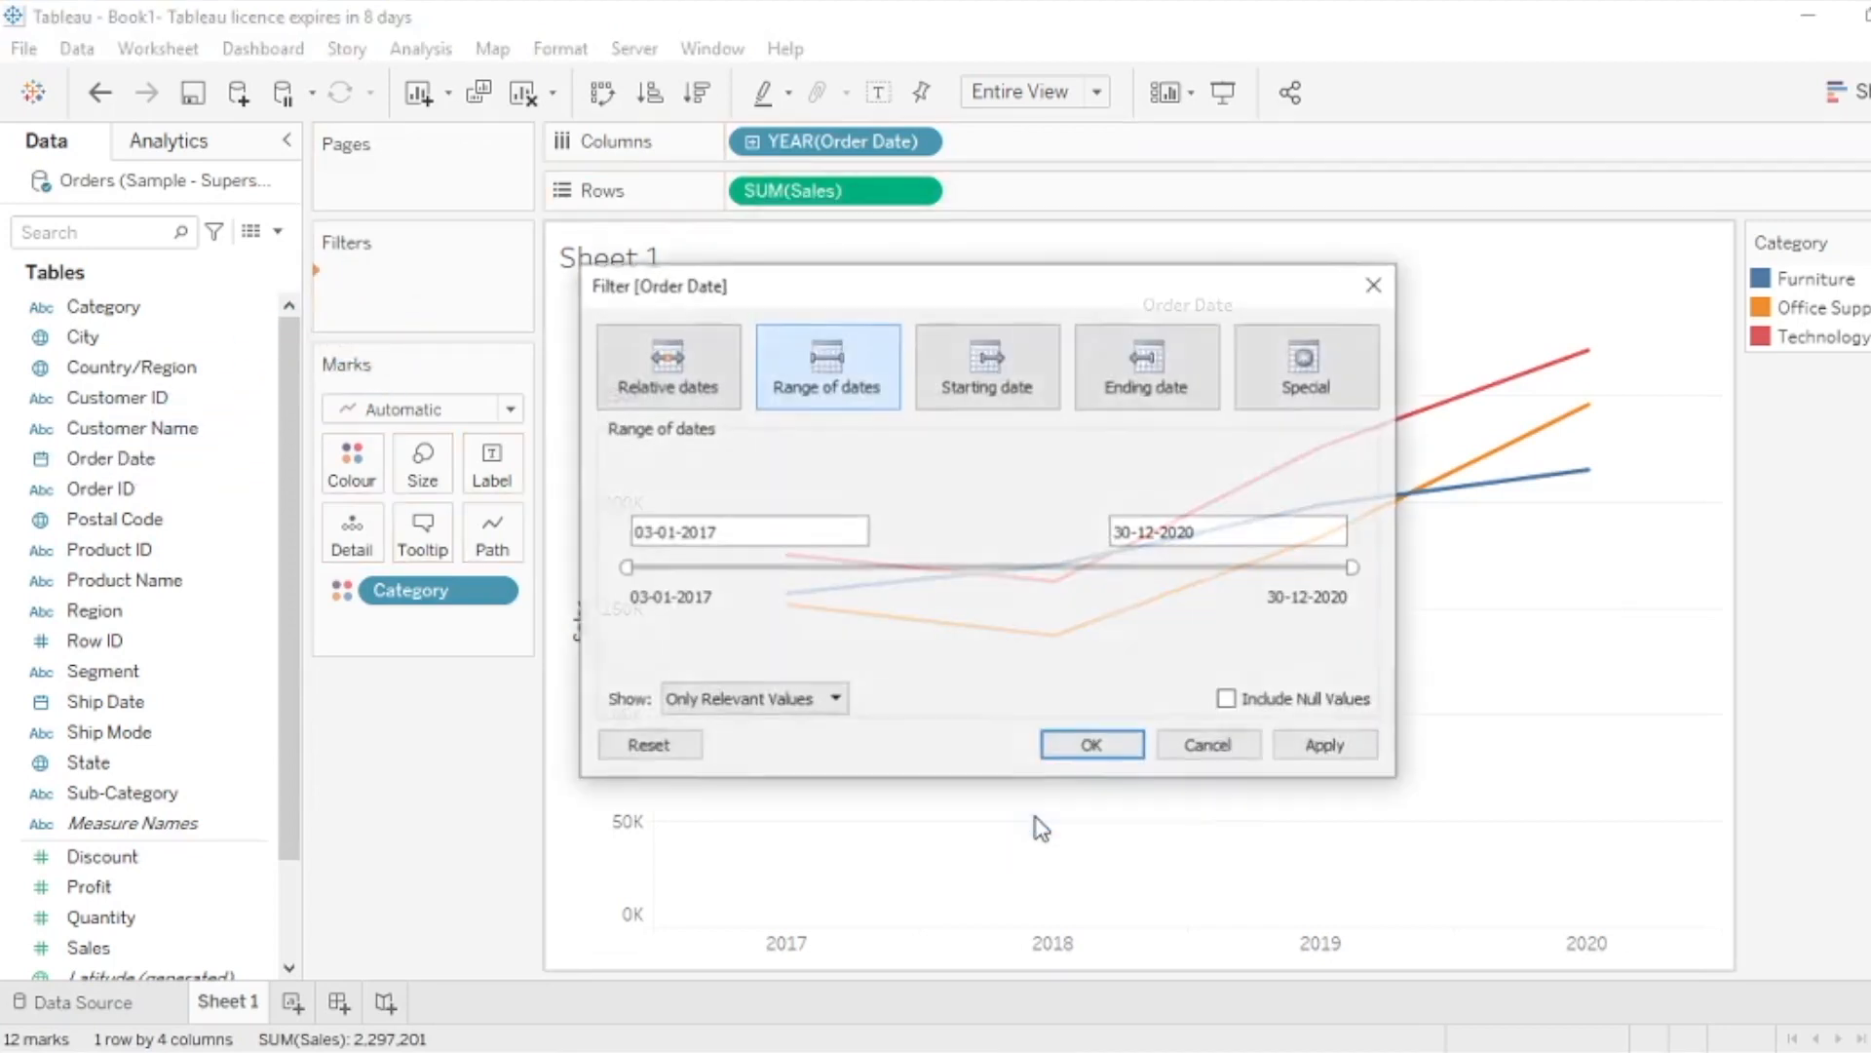
click(669, 372)
drag(898, 280, 321, 102)
click(148, 341)
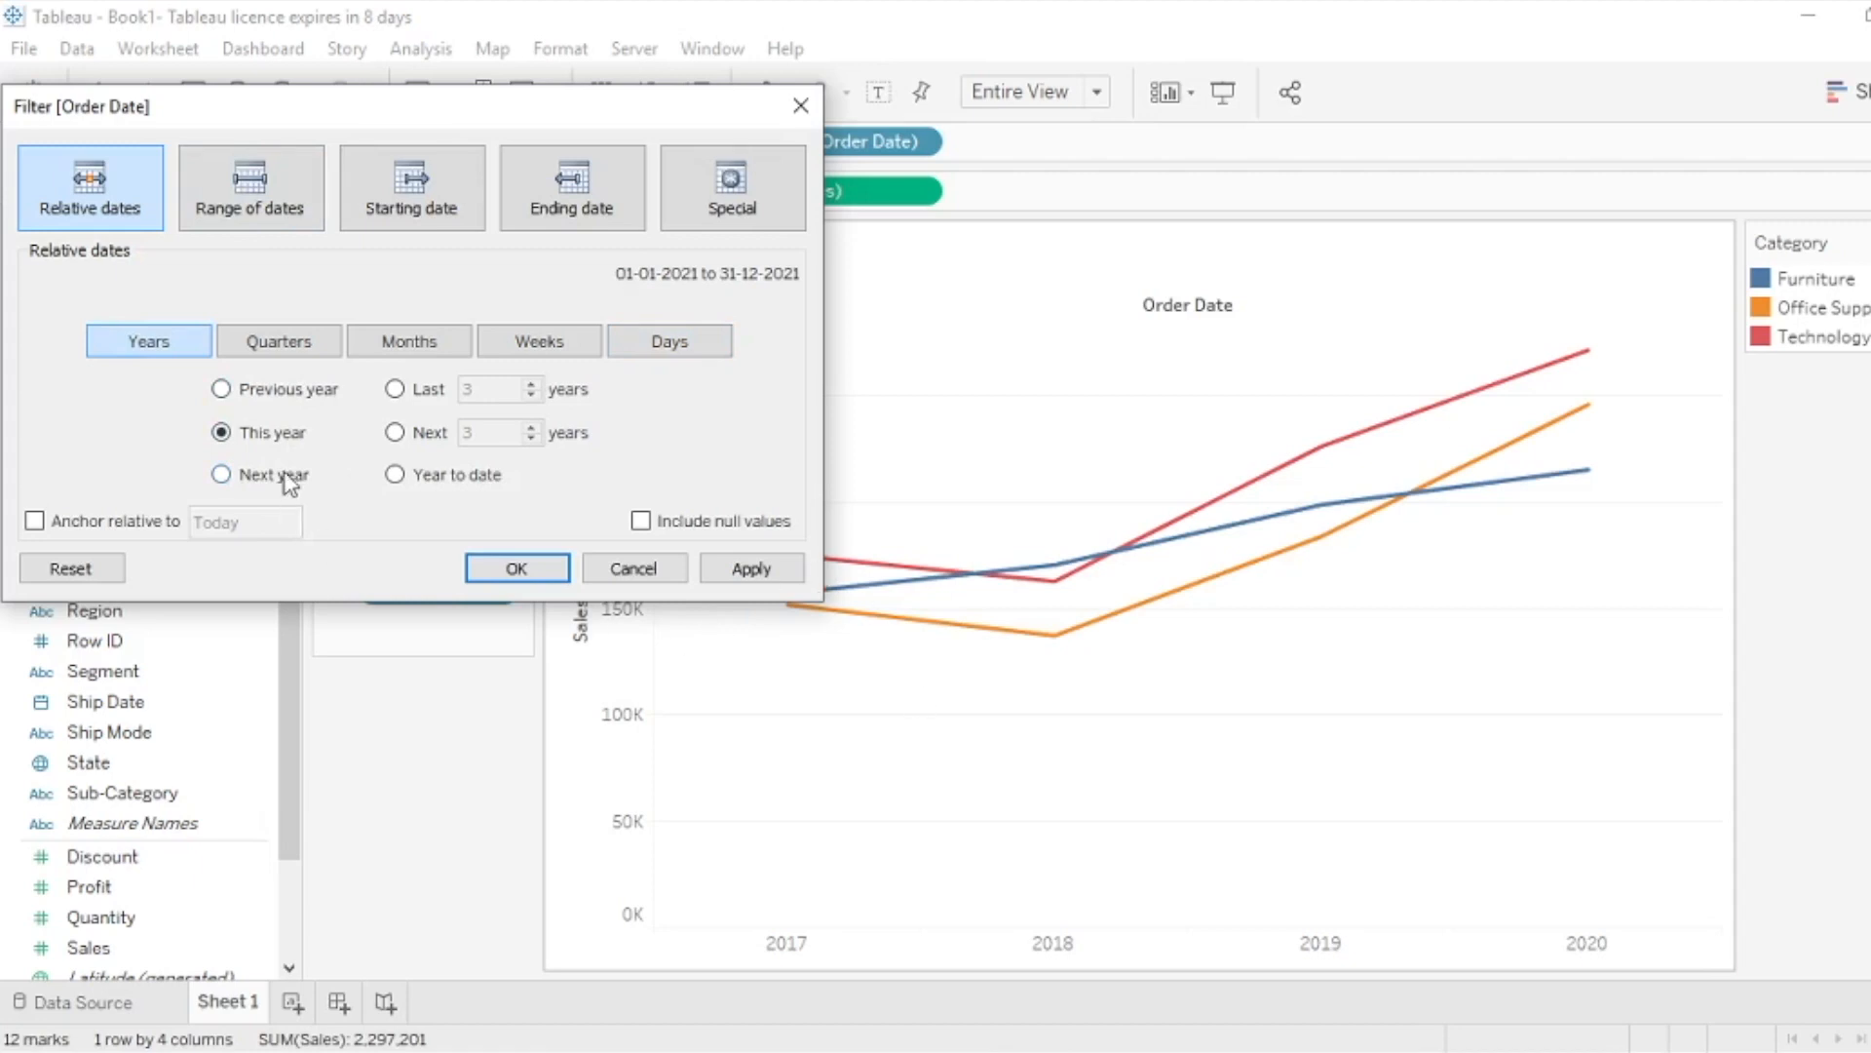
click(270, 394)
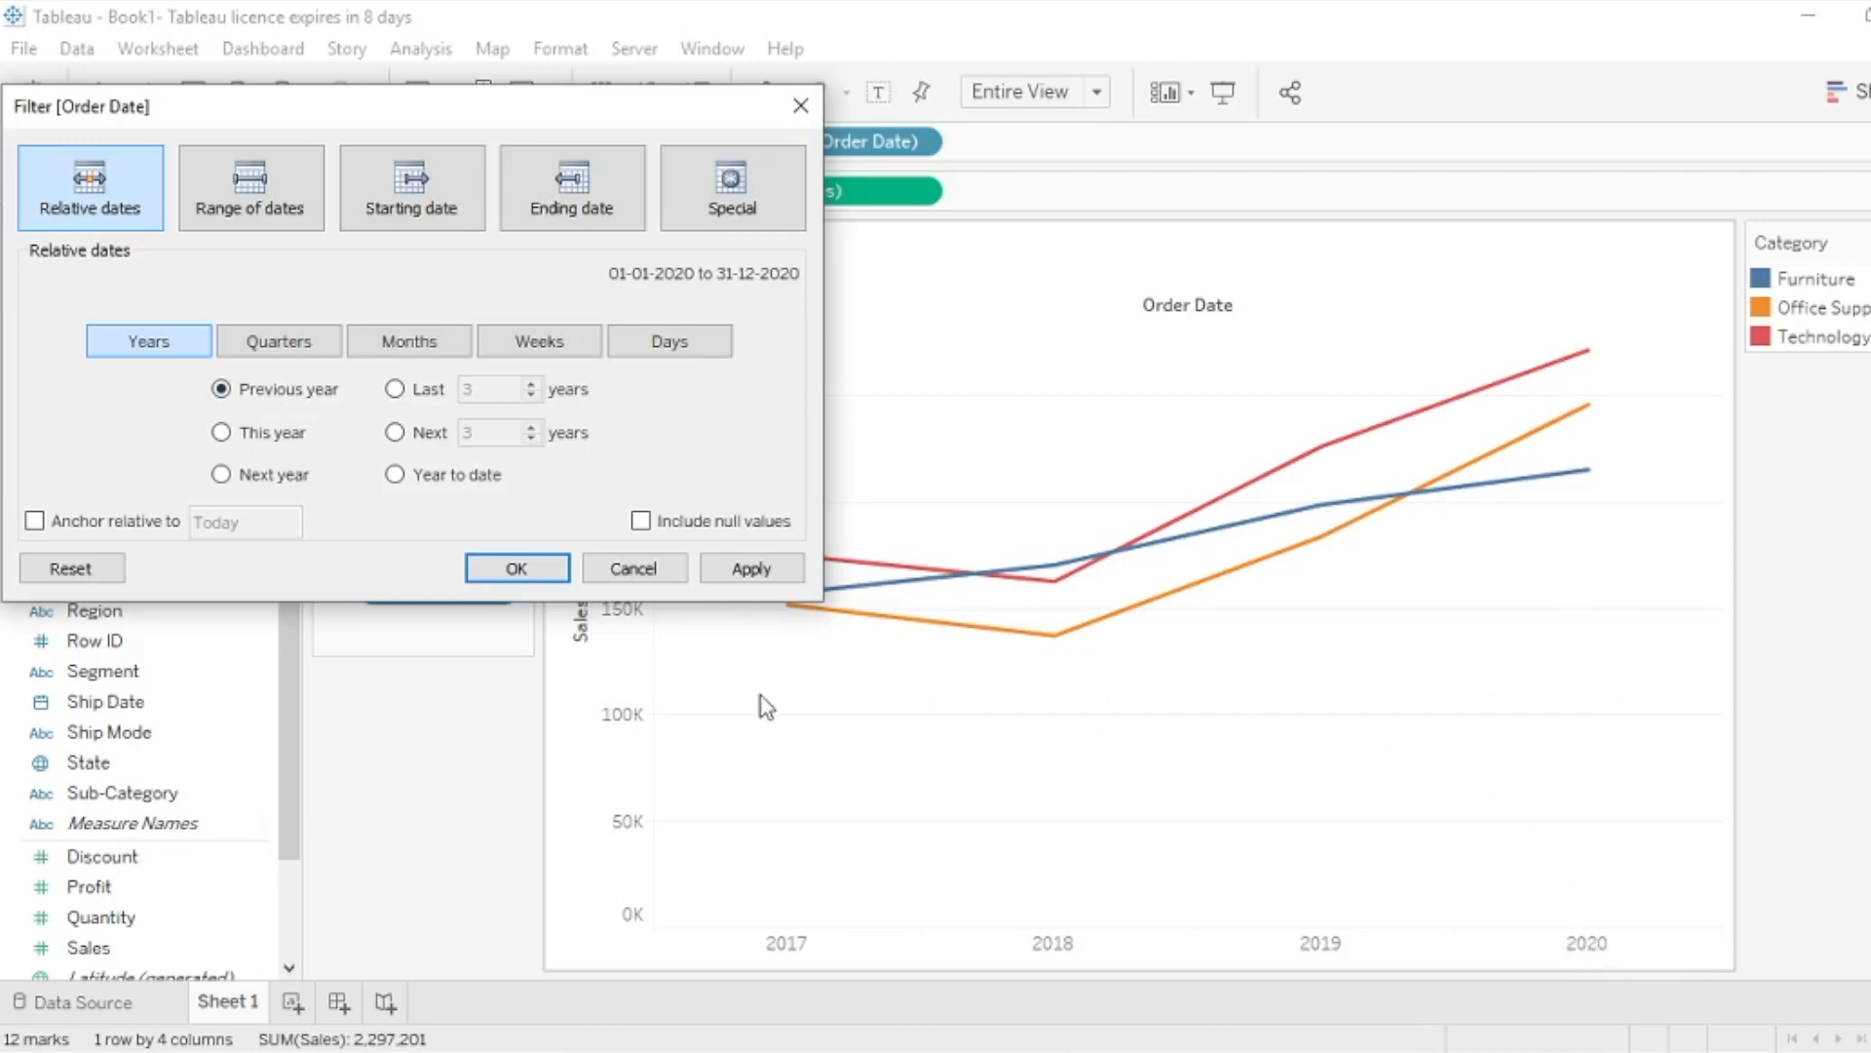
click(759, 569)
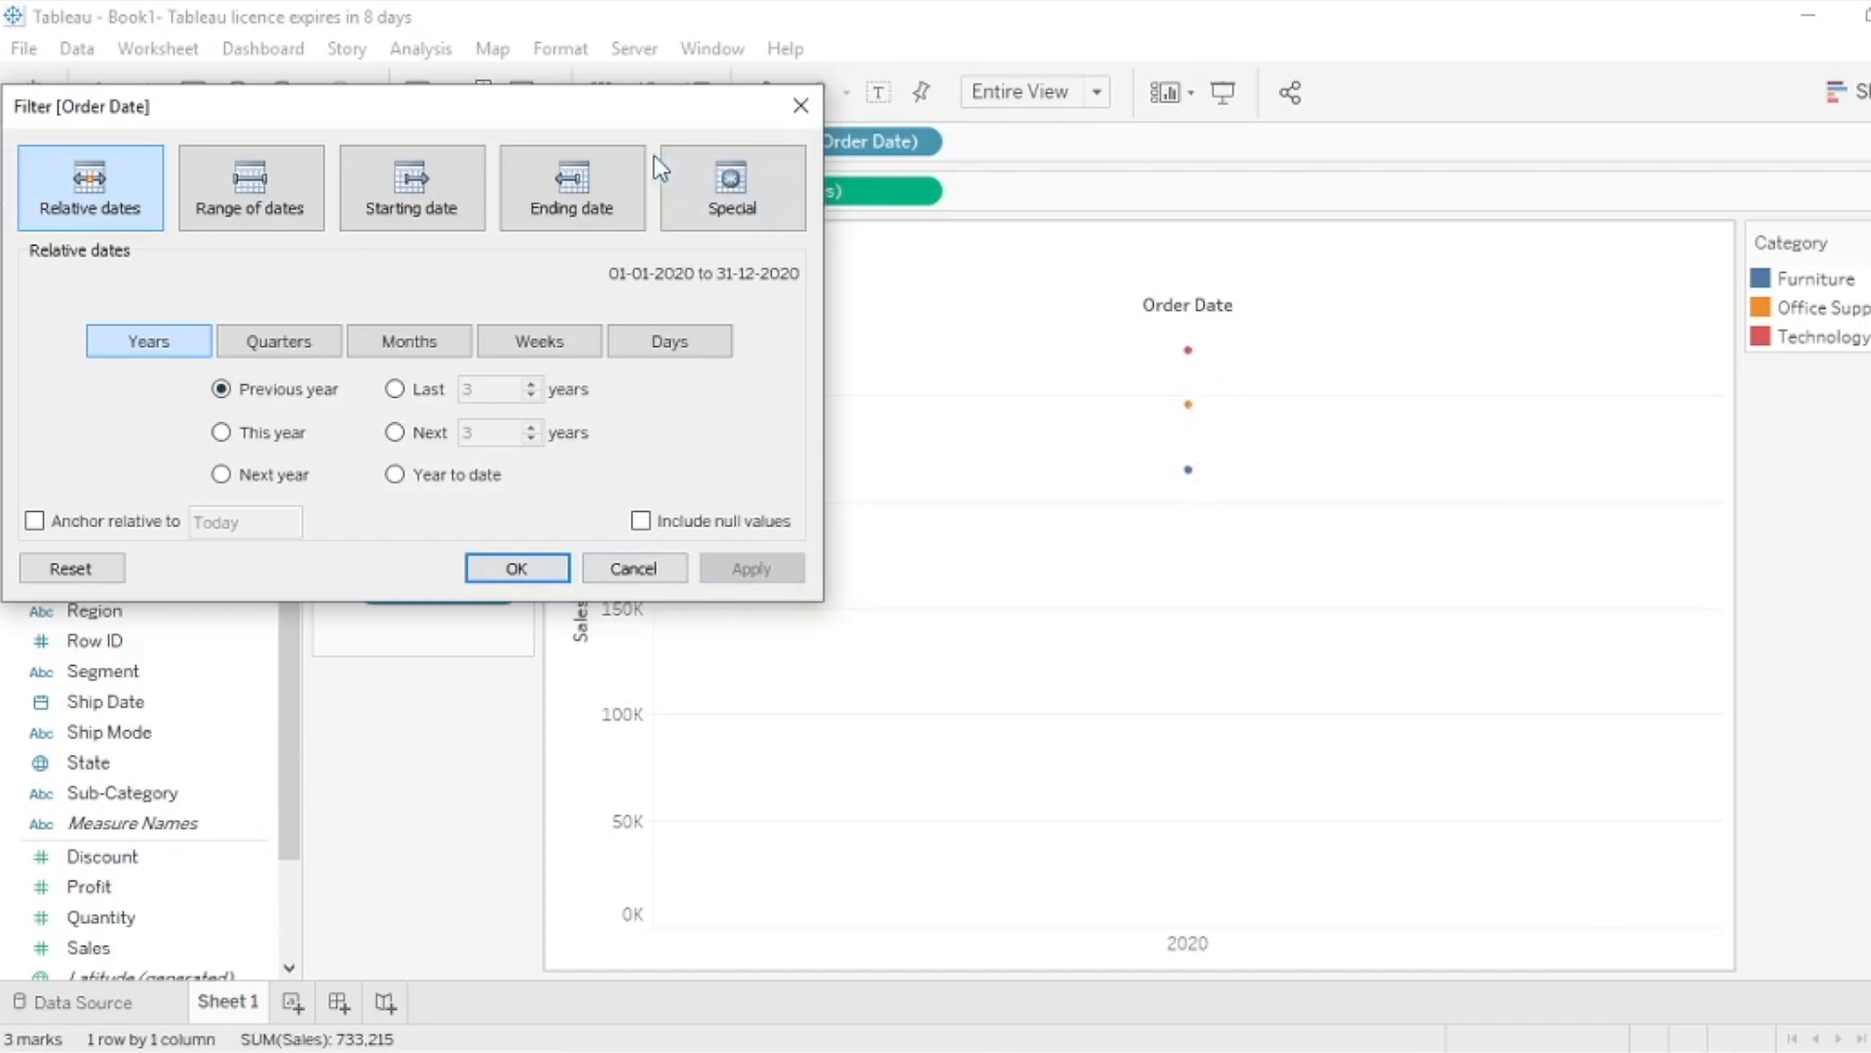
drag(539, 113, 525, 506)
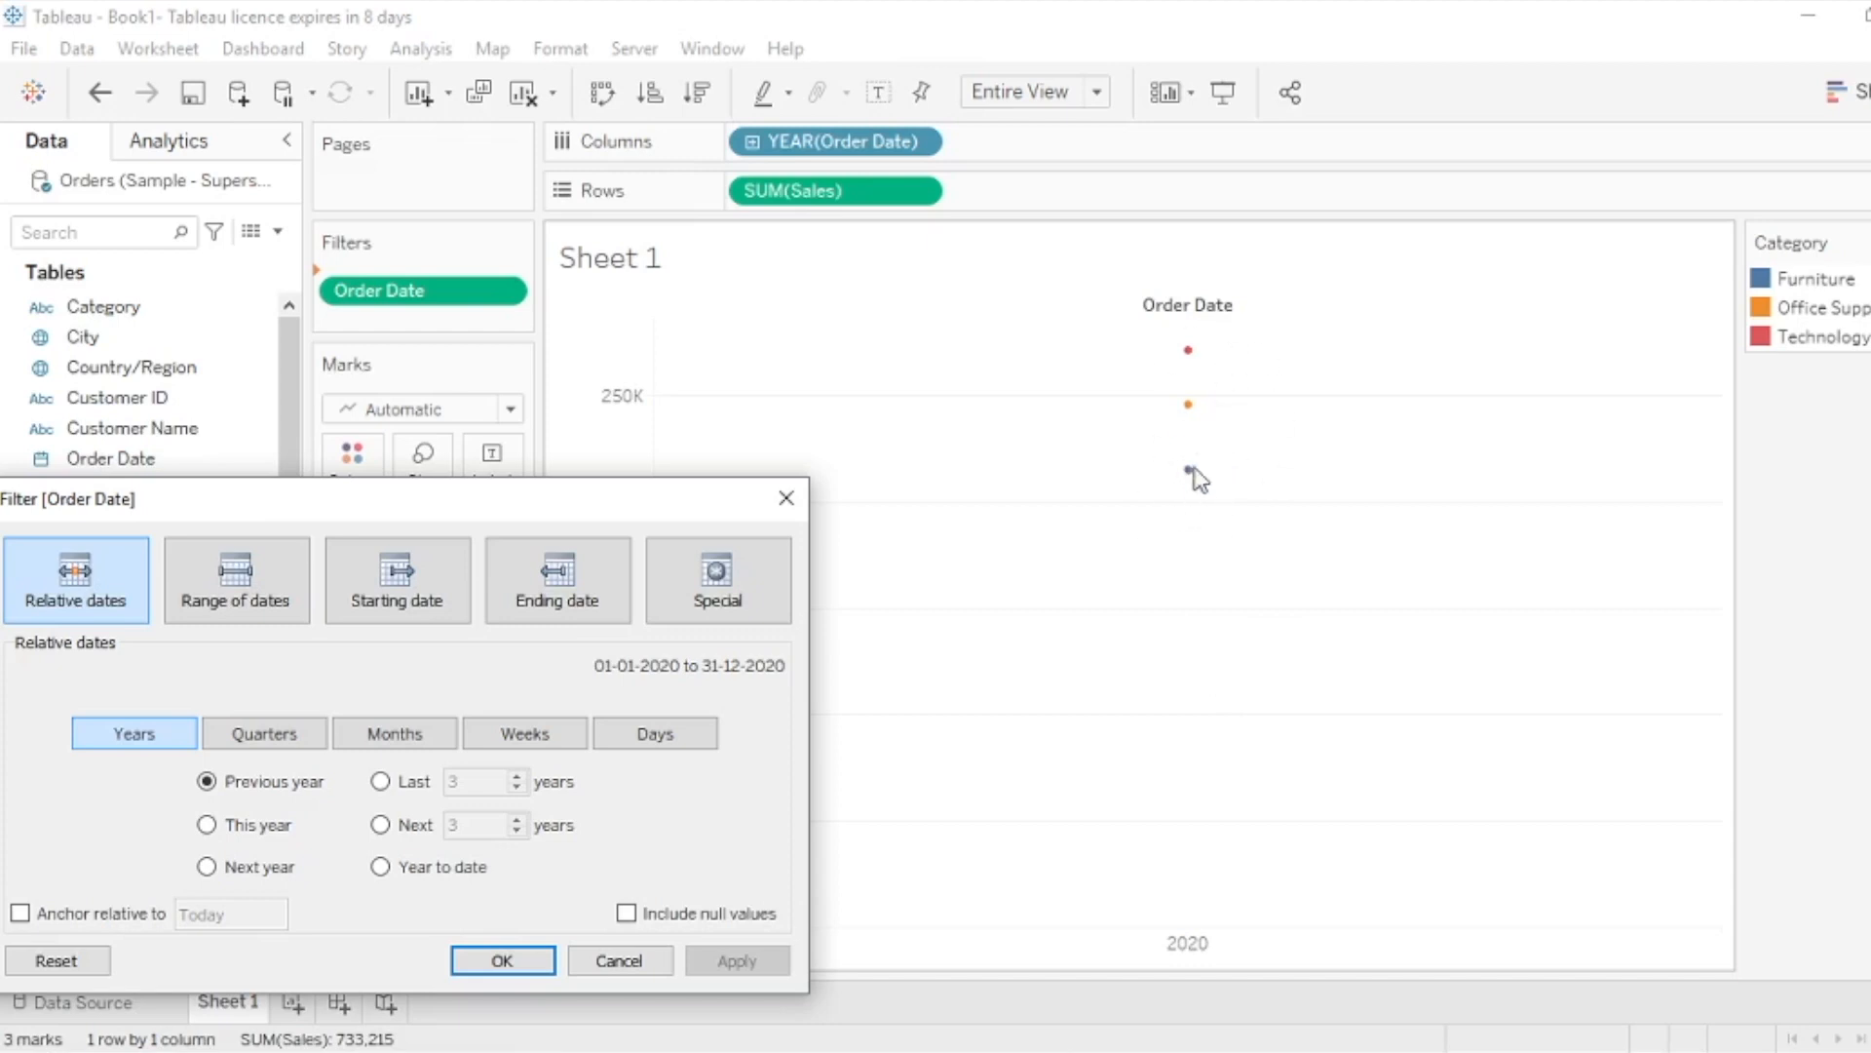
drag(484, 509, 579, 144)
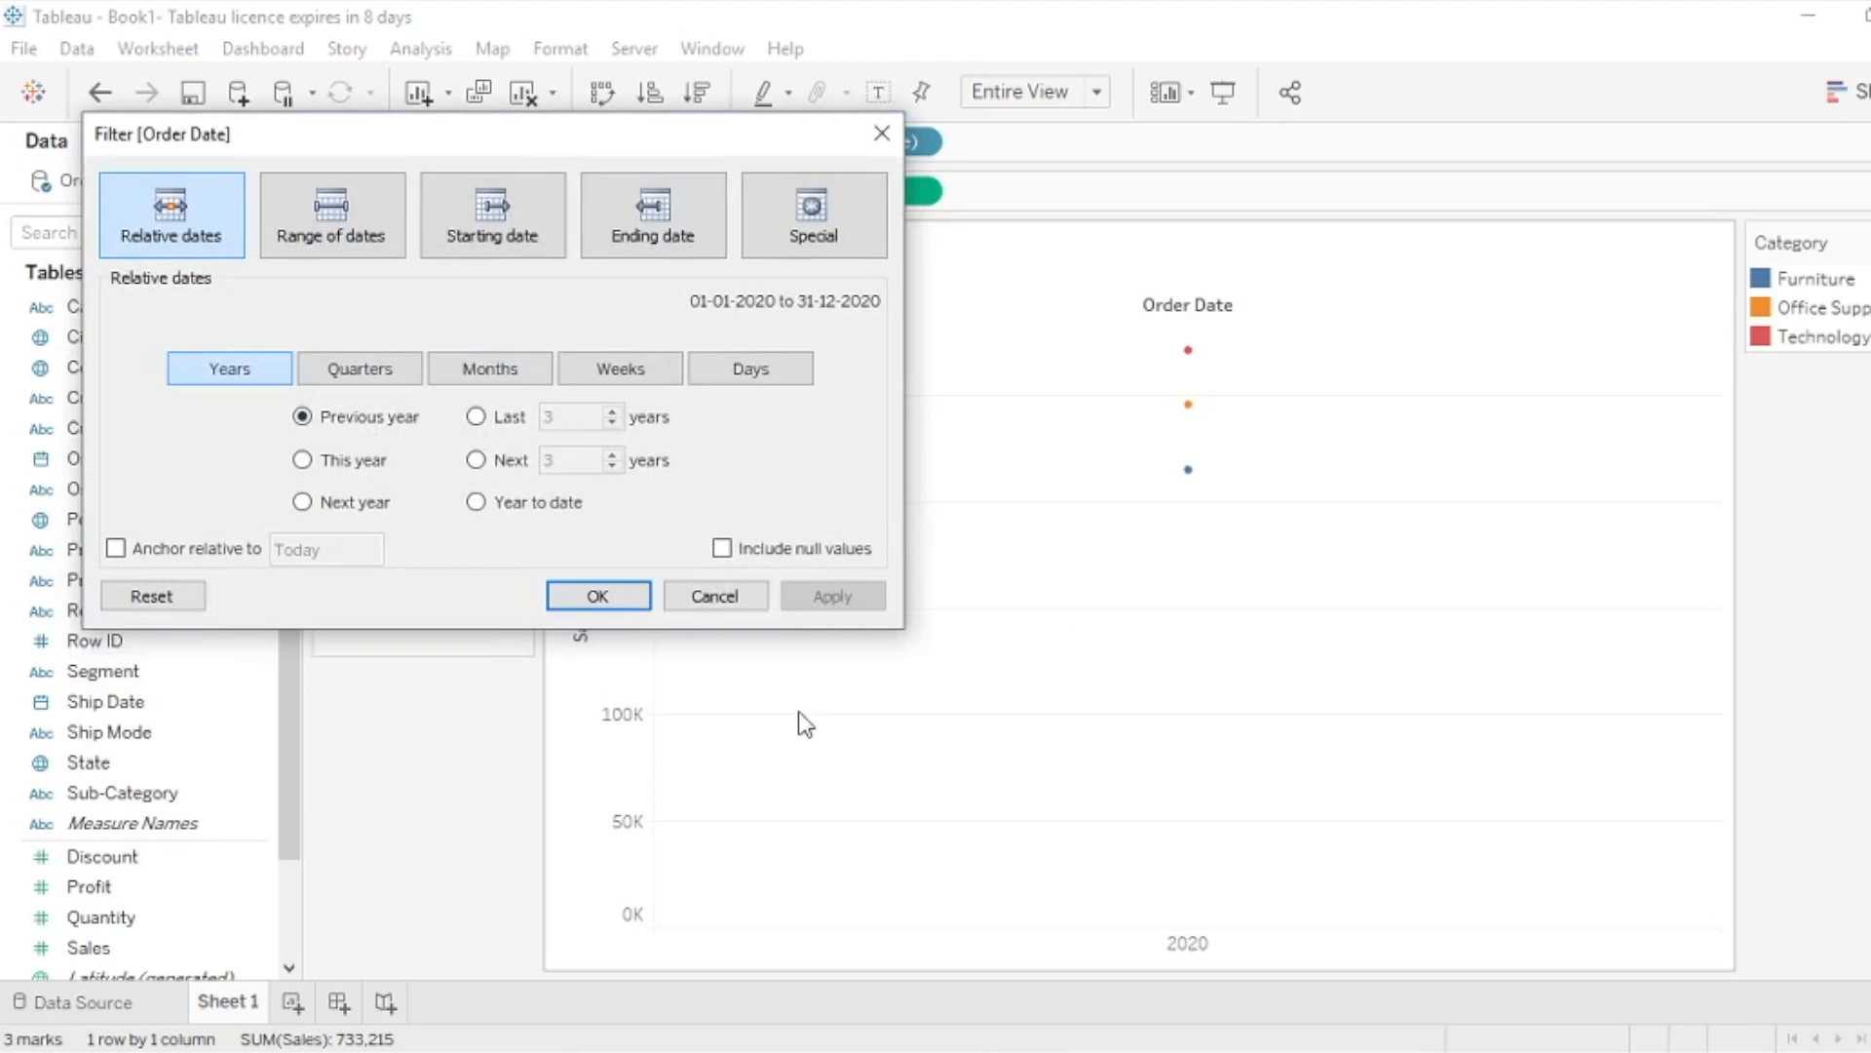
Apply the relative date filter for the last 3 years and move the dialog clear of the chart
click(477, 417)
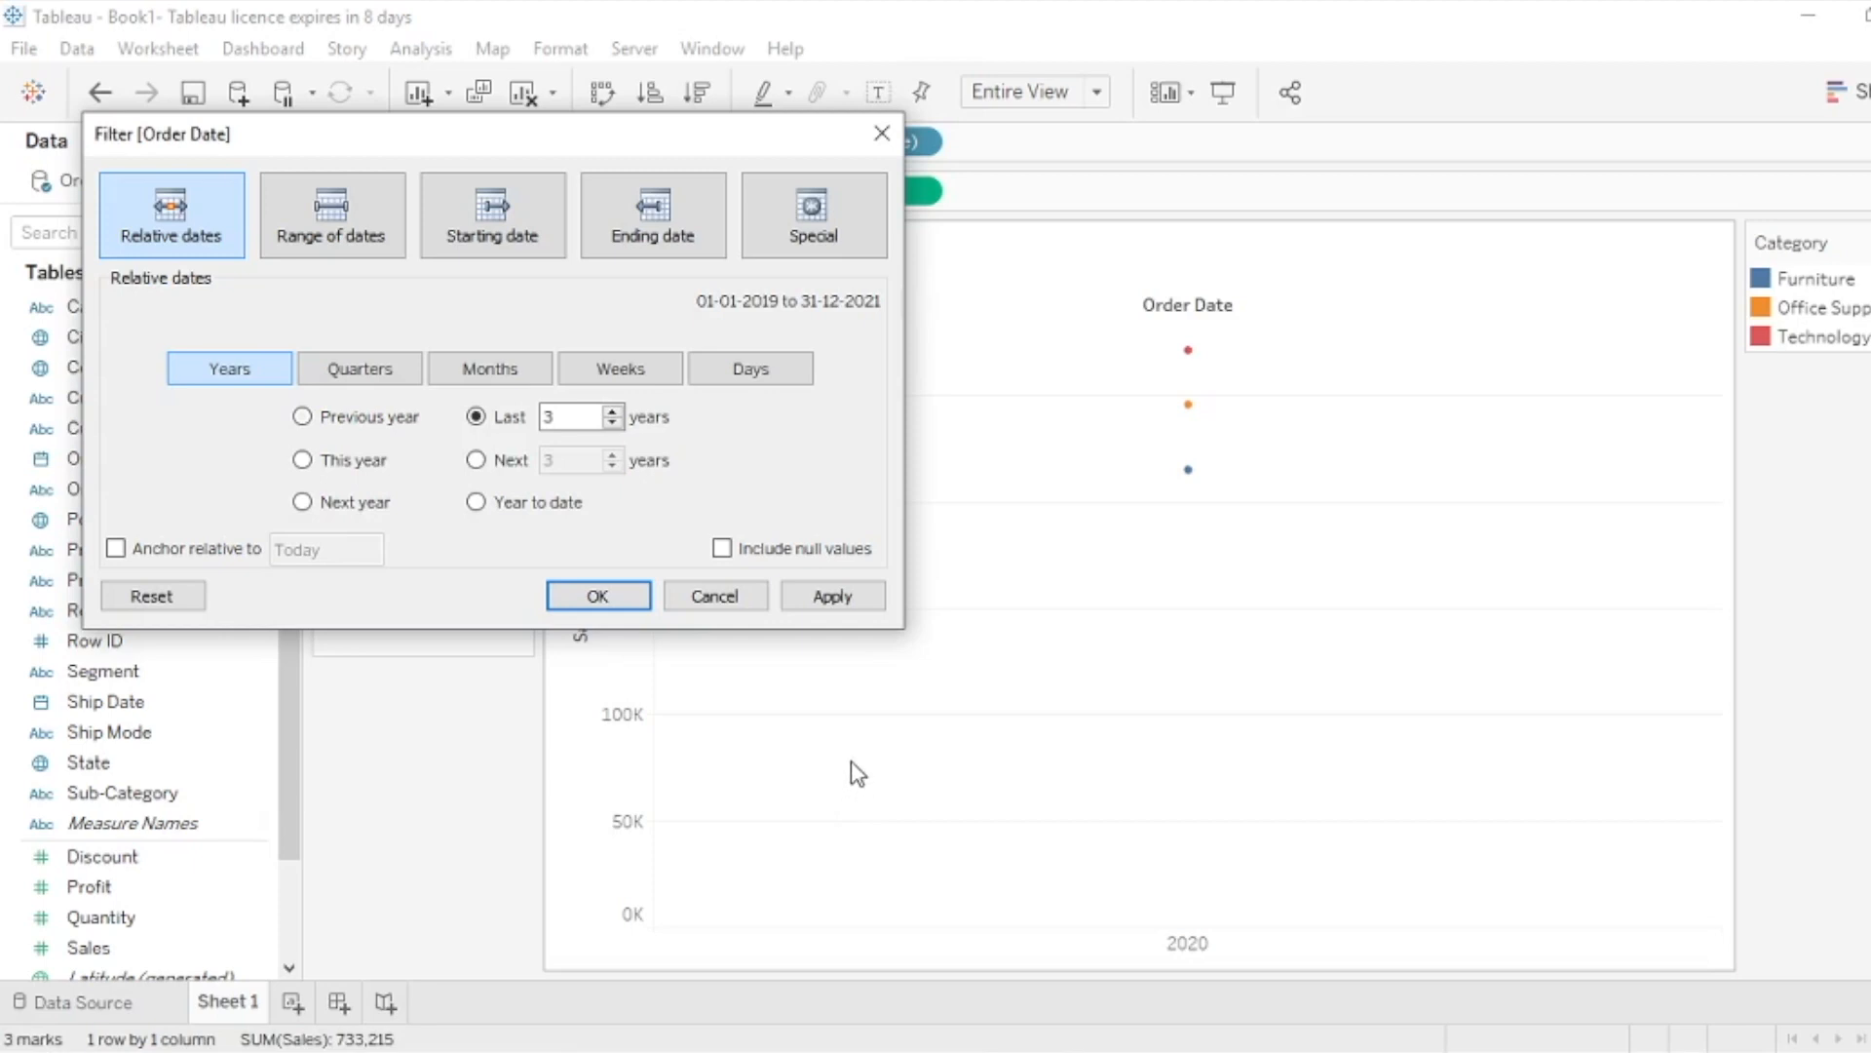
click(833, 597)
drag(570, 136, 472, 79)
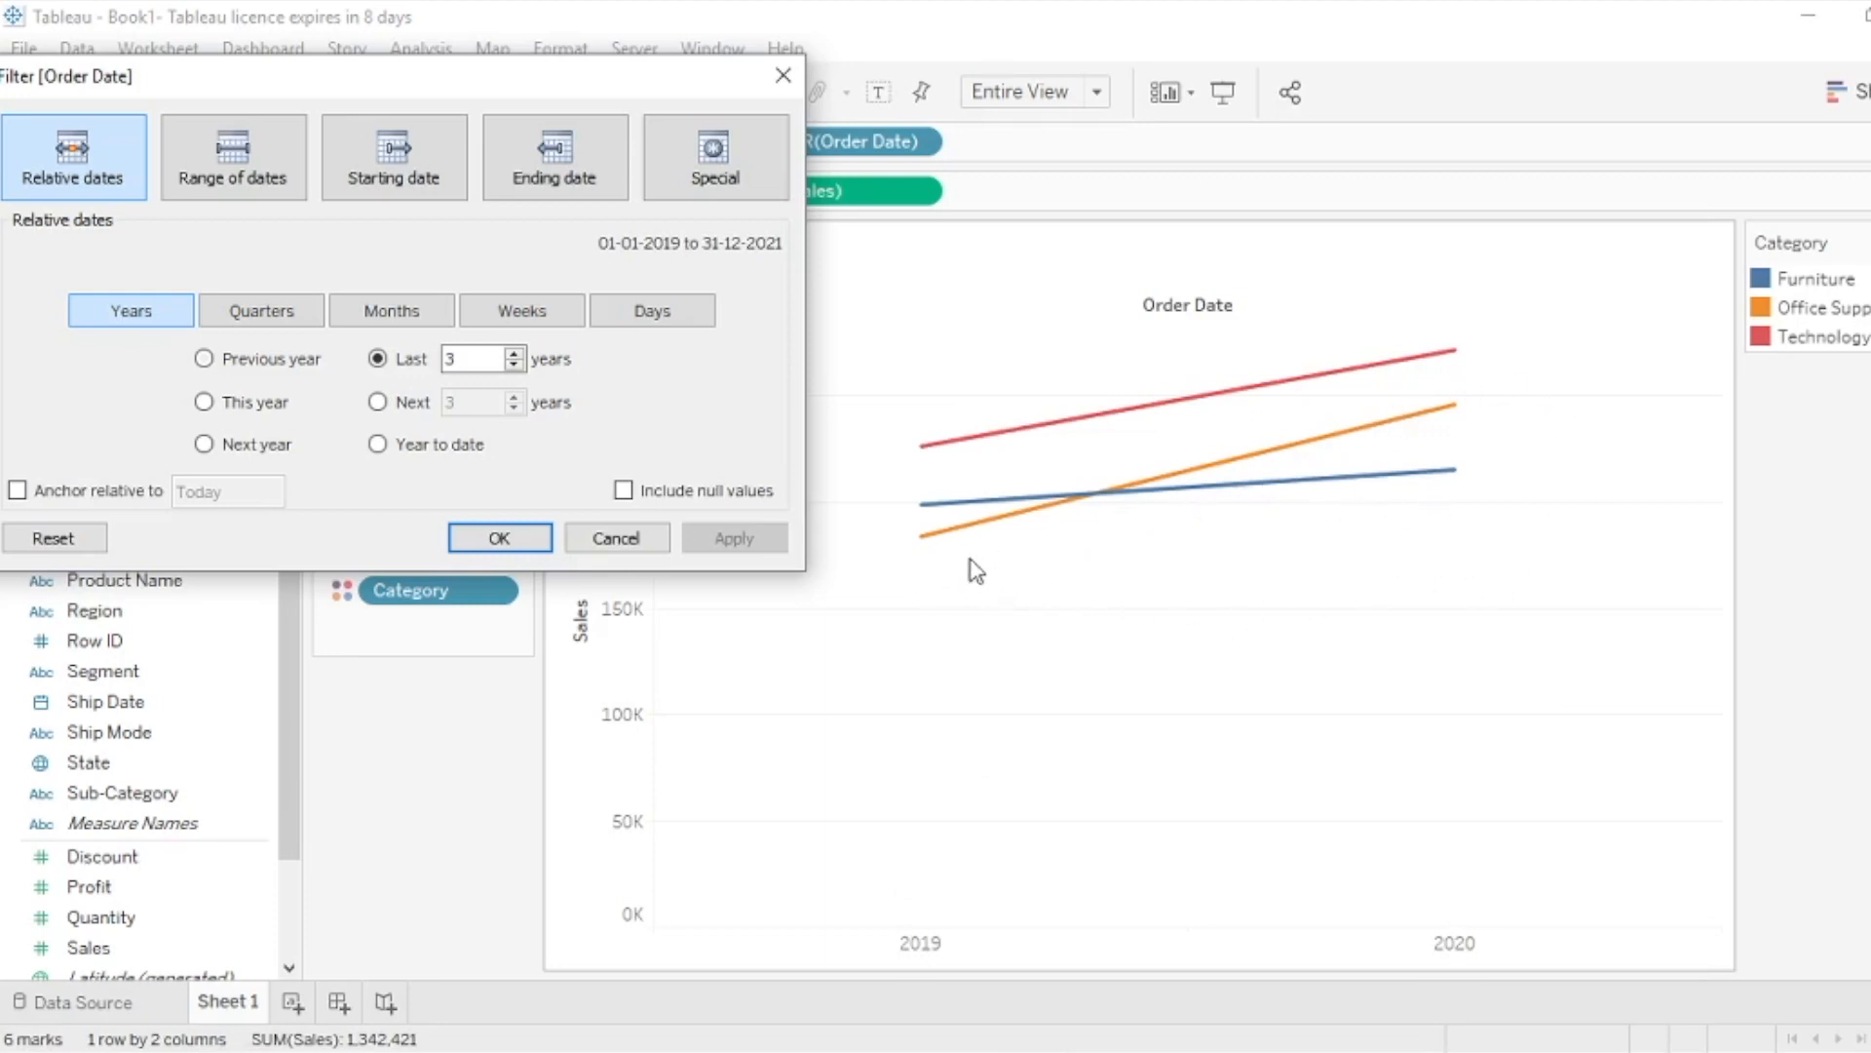
Extend the relative date filter to the last 4 years and apply it
click(515, 354)
click(751, 547)
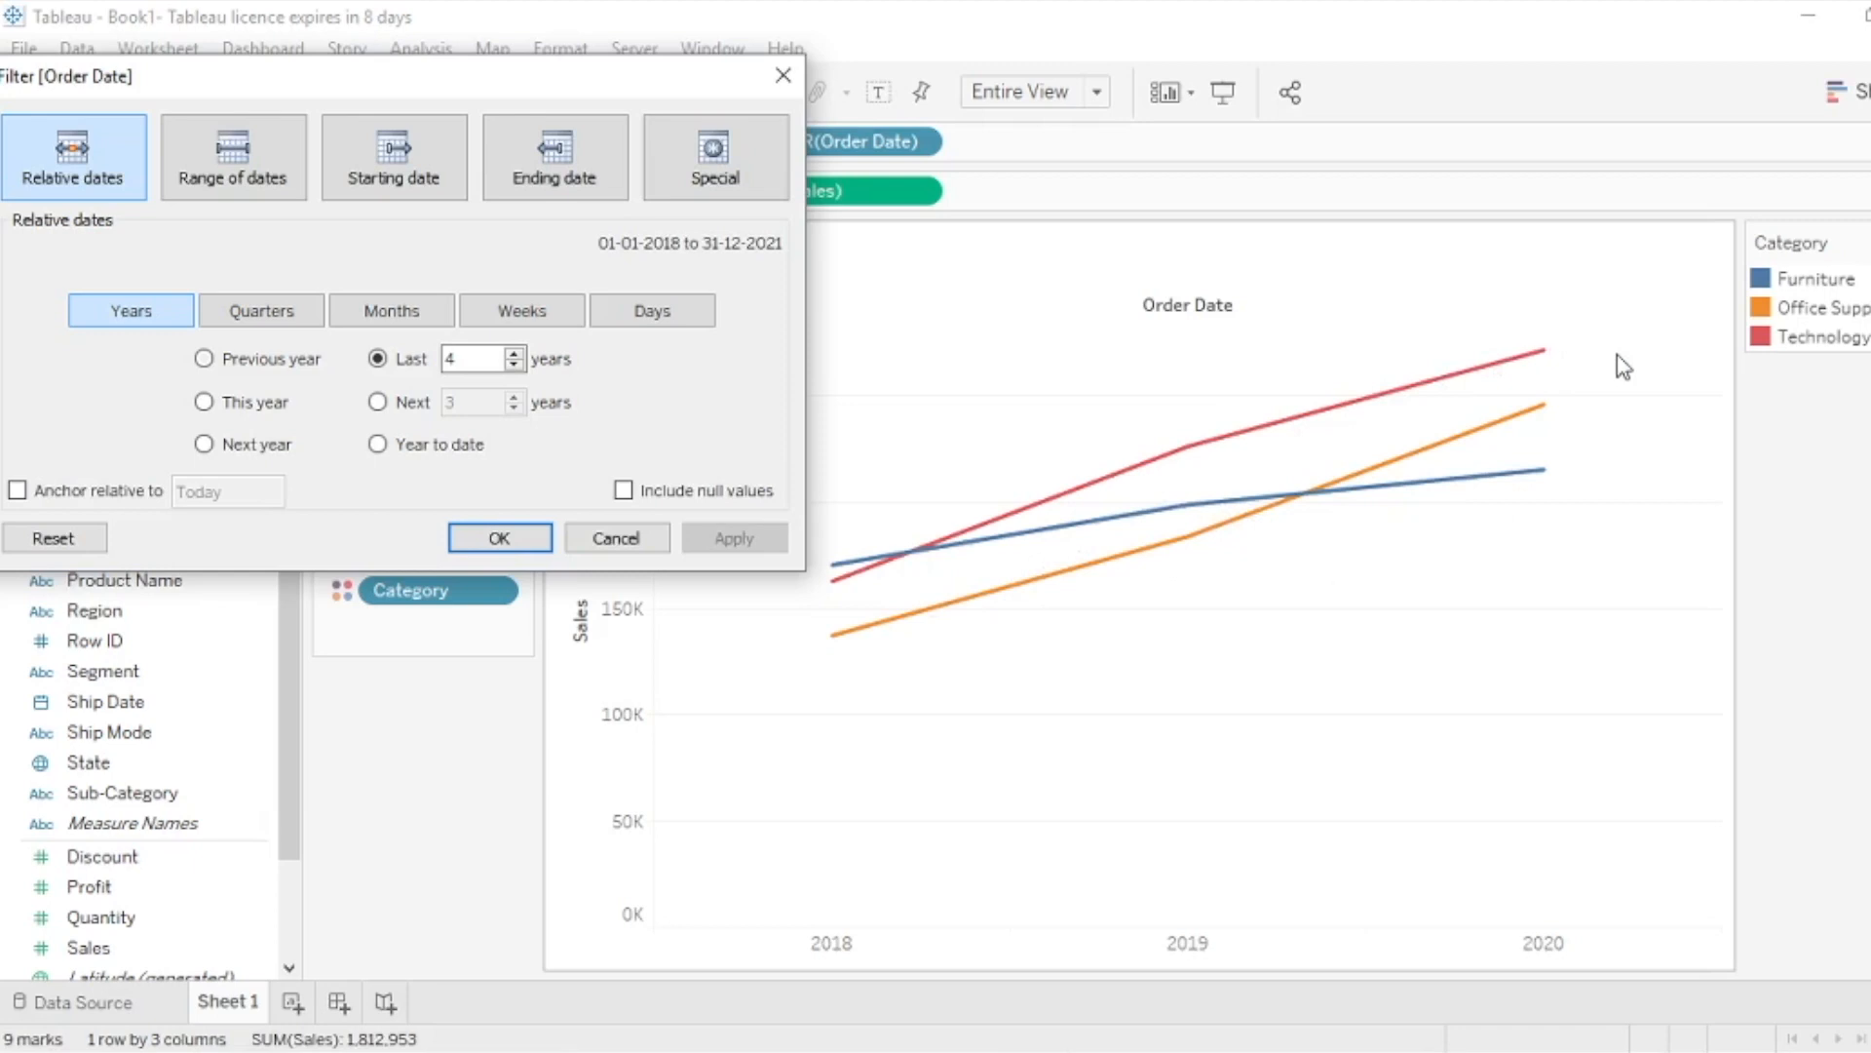
click(511, 366)
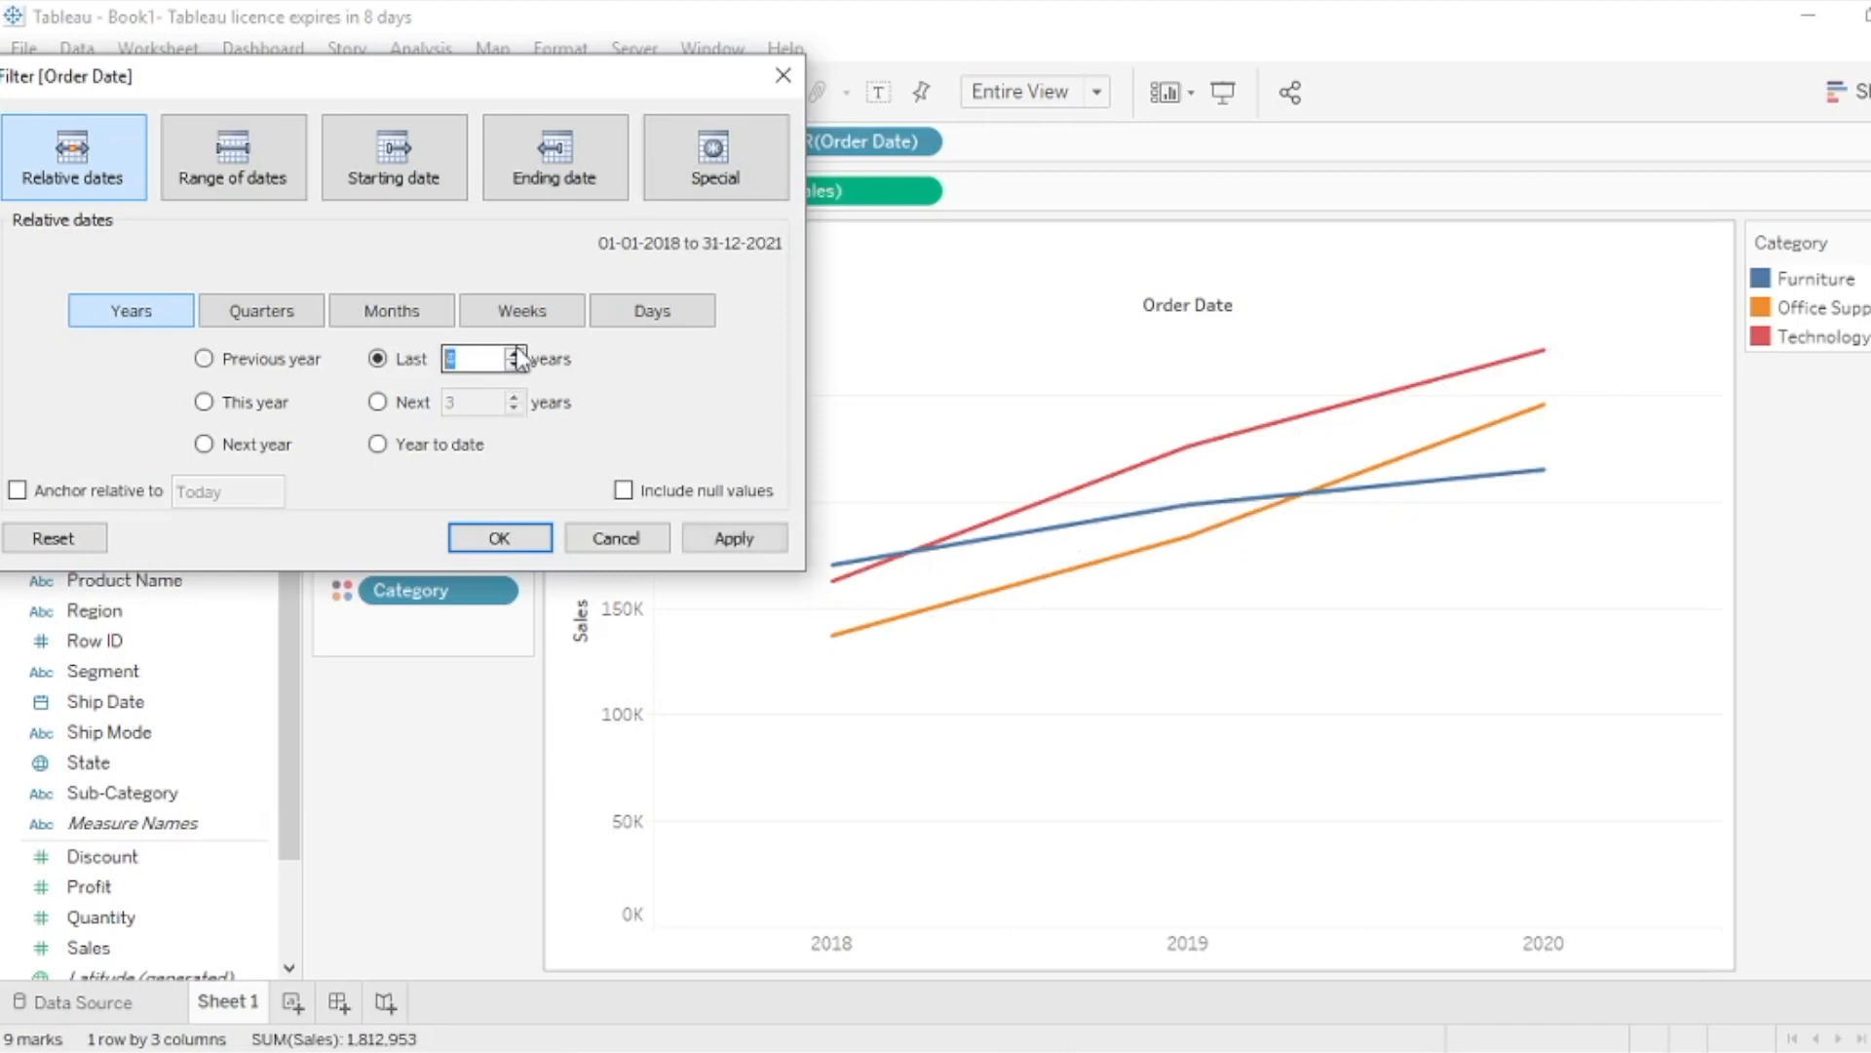
Try the next 3 years and the previous quarter as relative date ranges without applying them
click(378, 402)
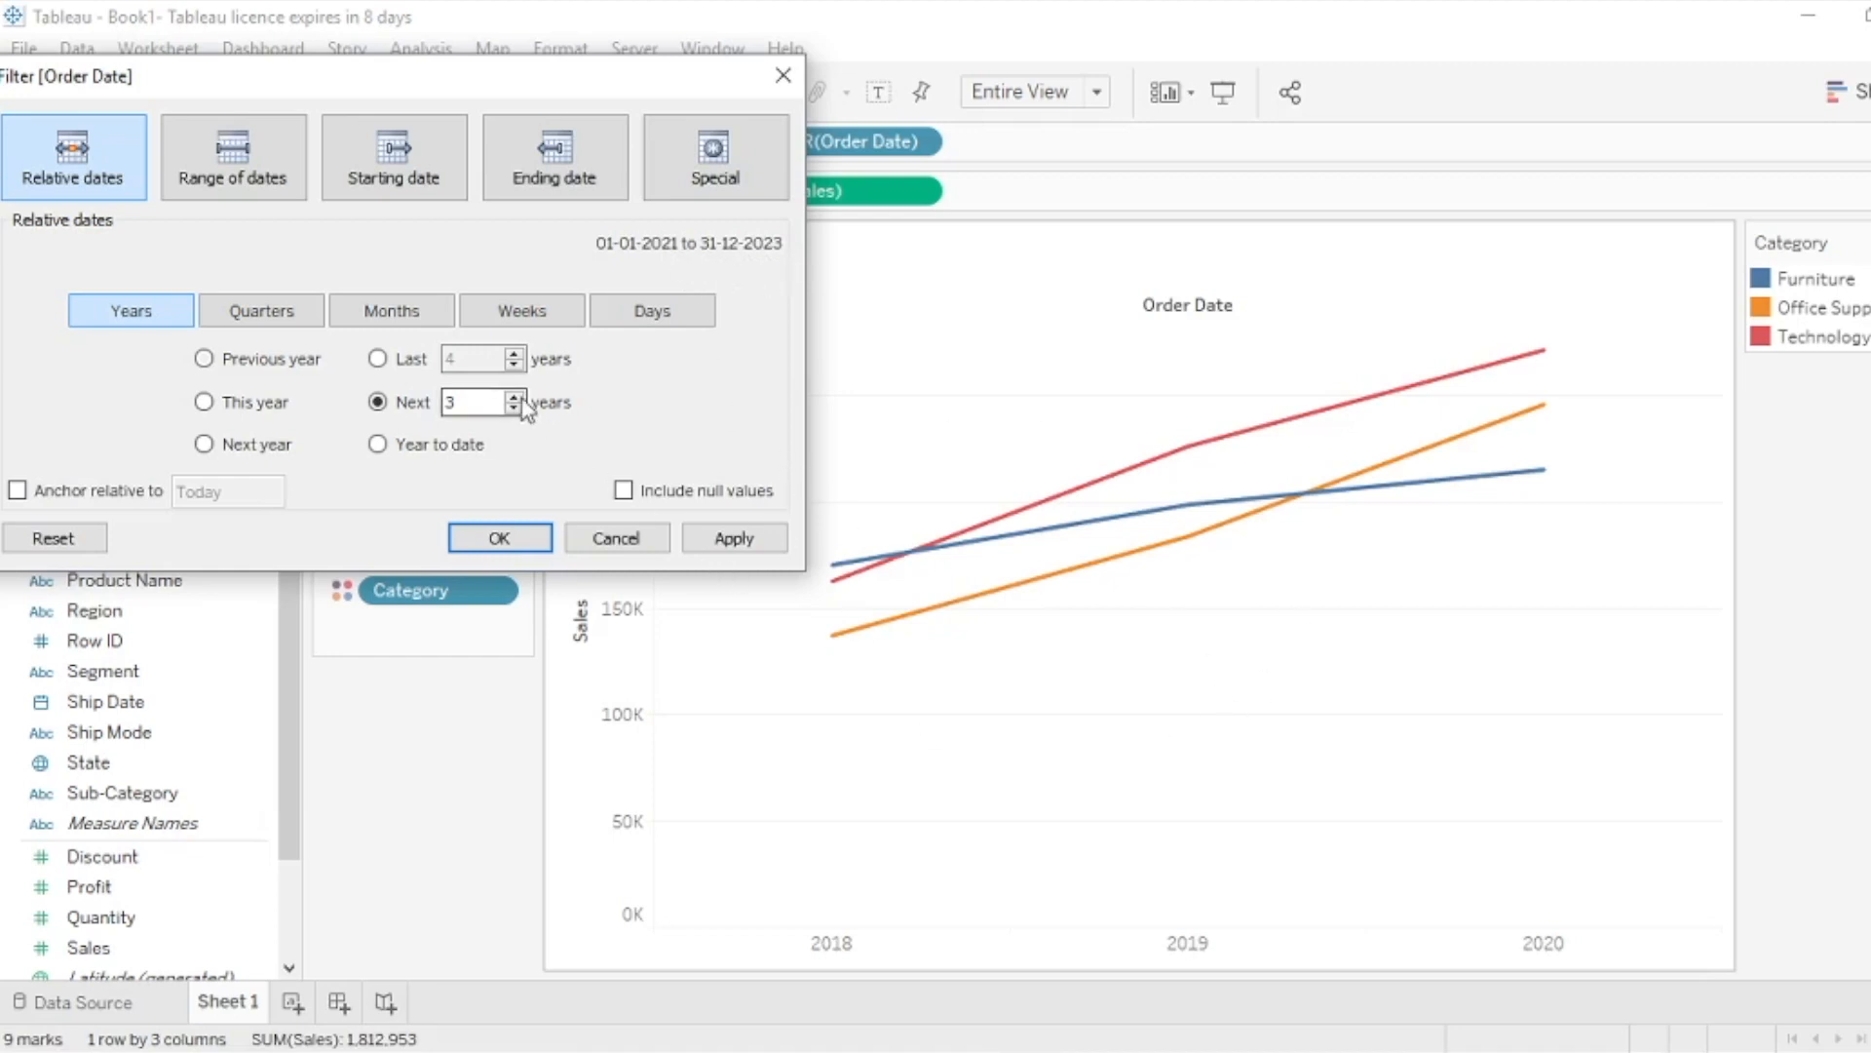
click(269, 323)
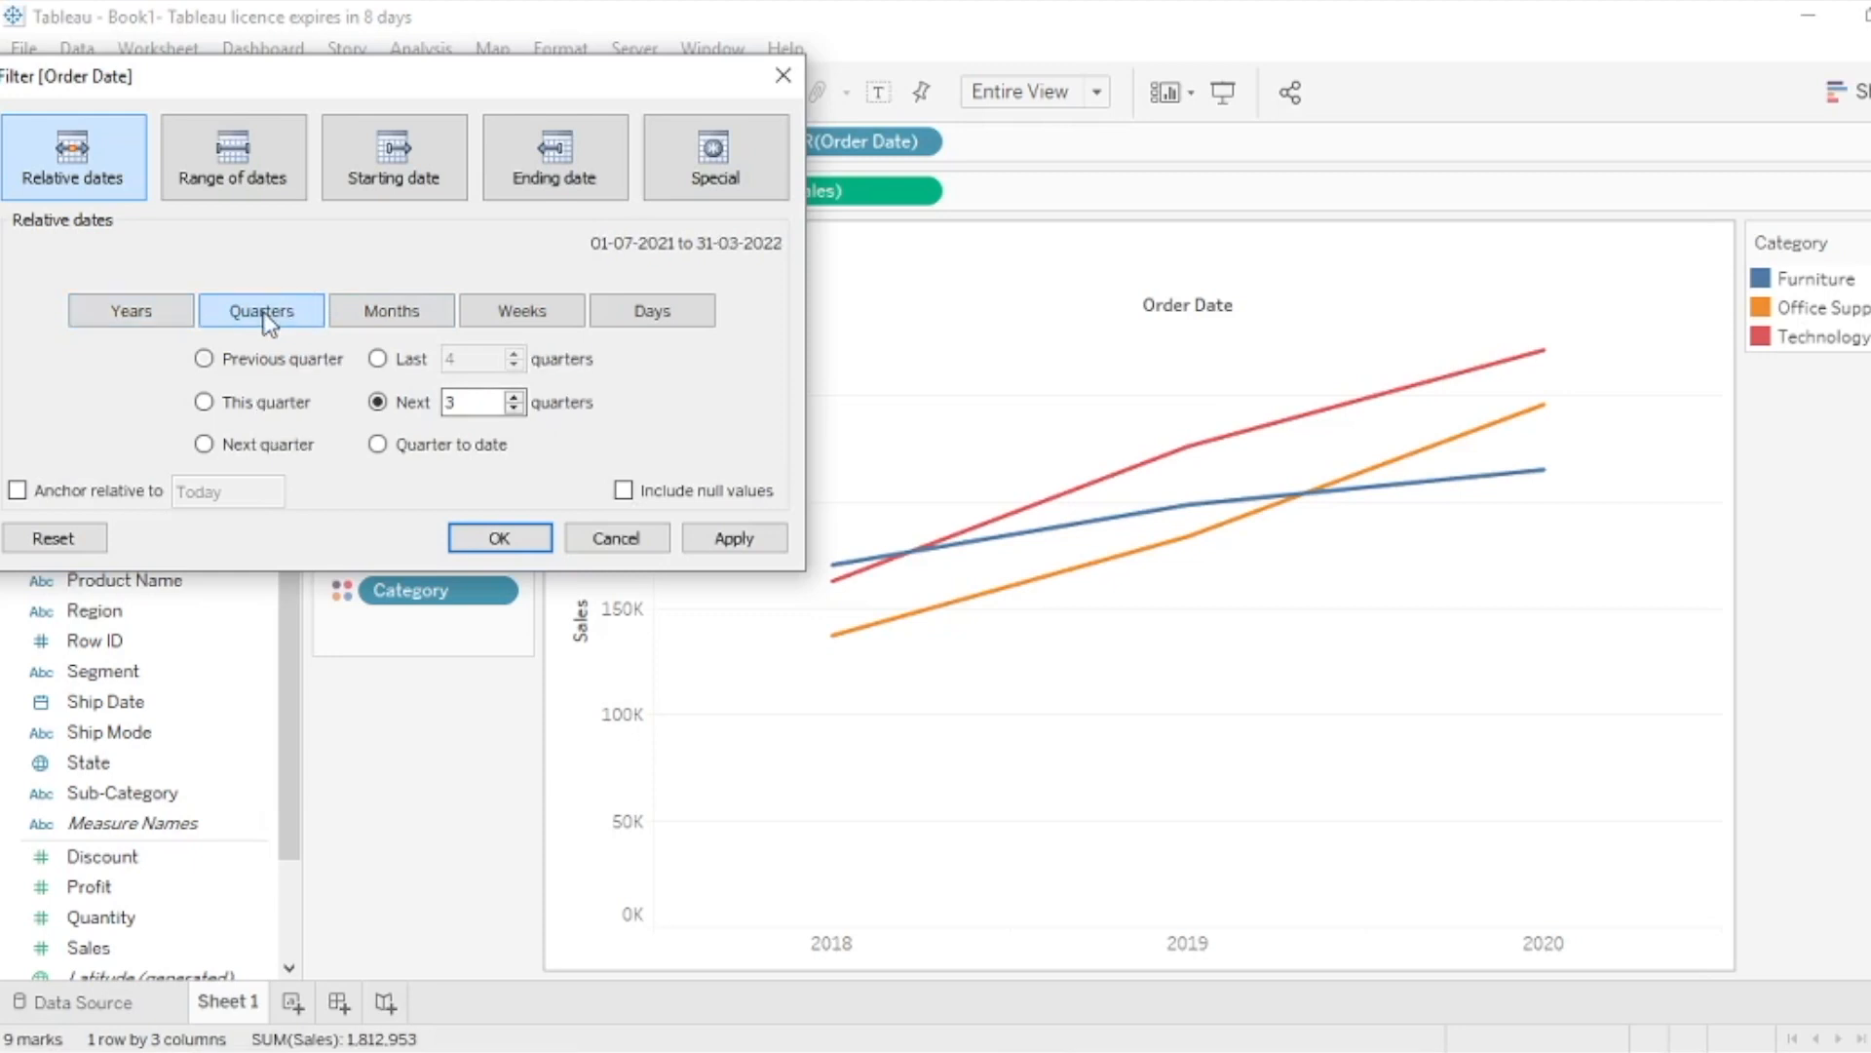
click(204, 359)
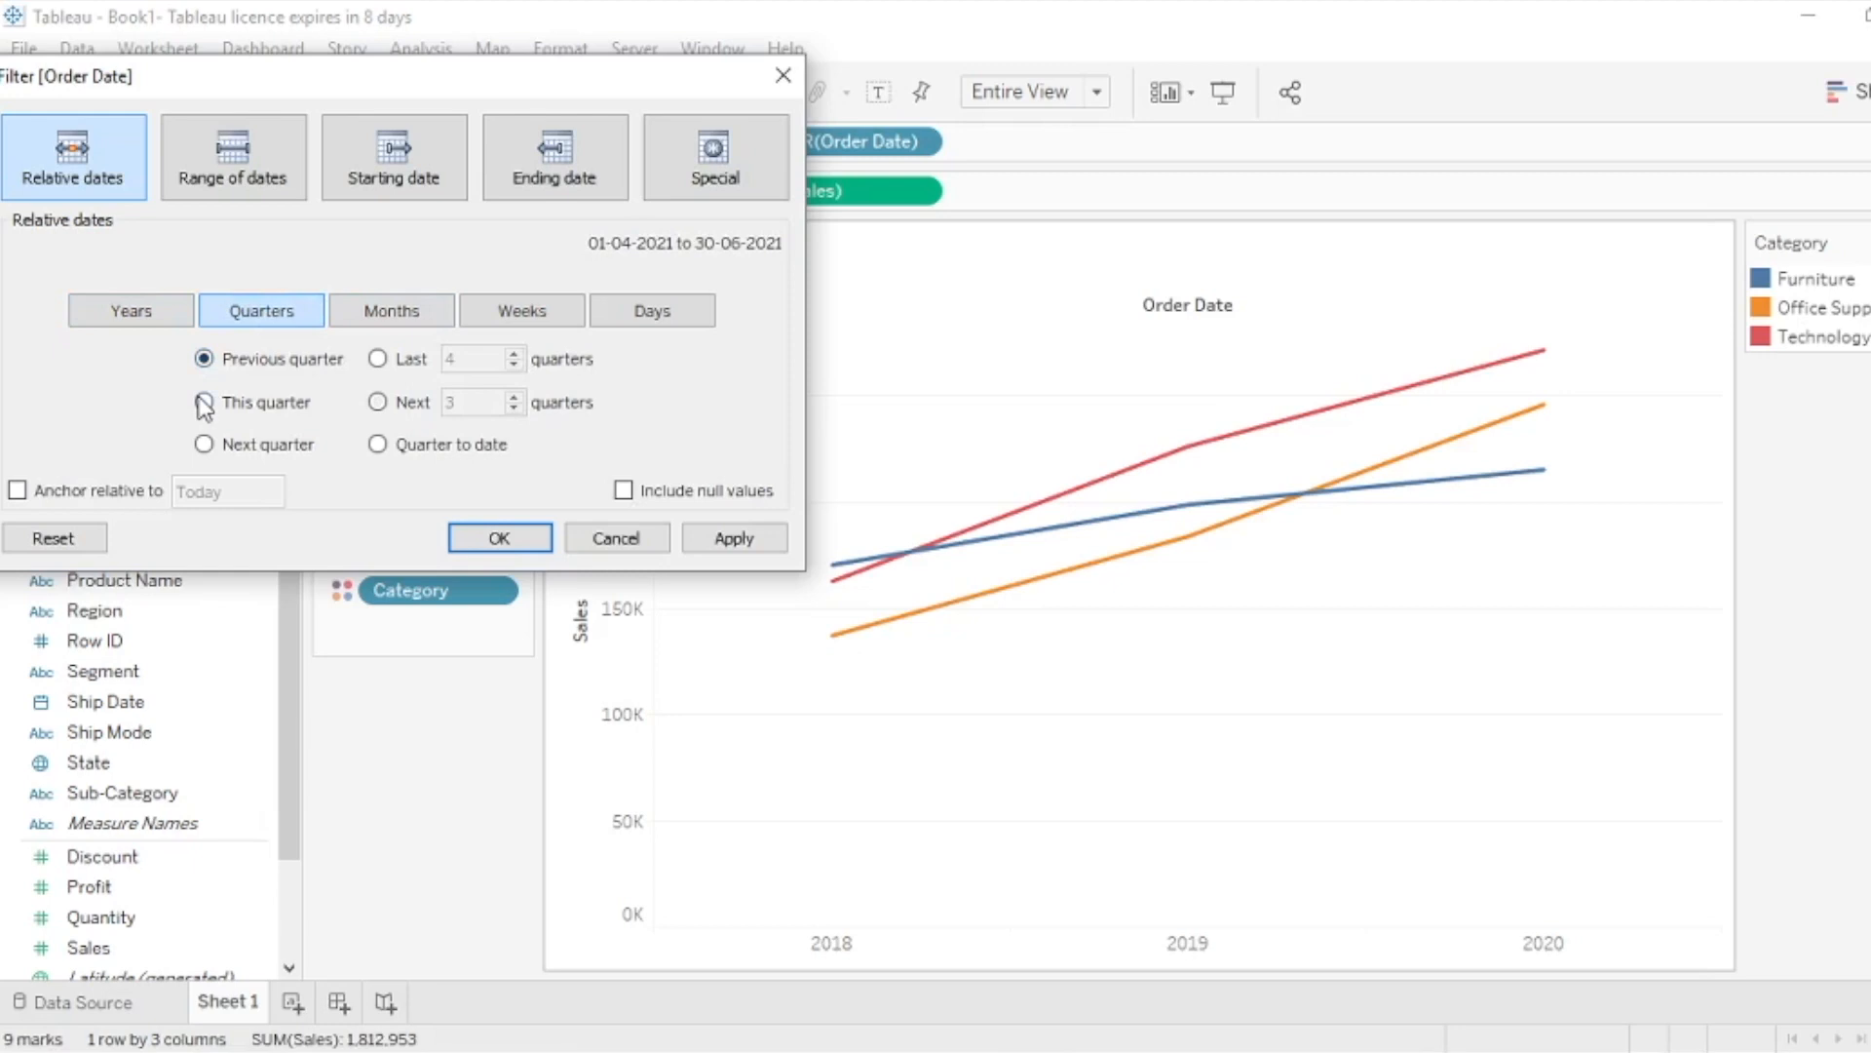
Switch the relative date filter to the last 18 months and apply it
click(378, 359)
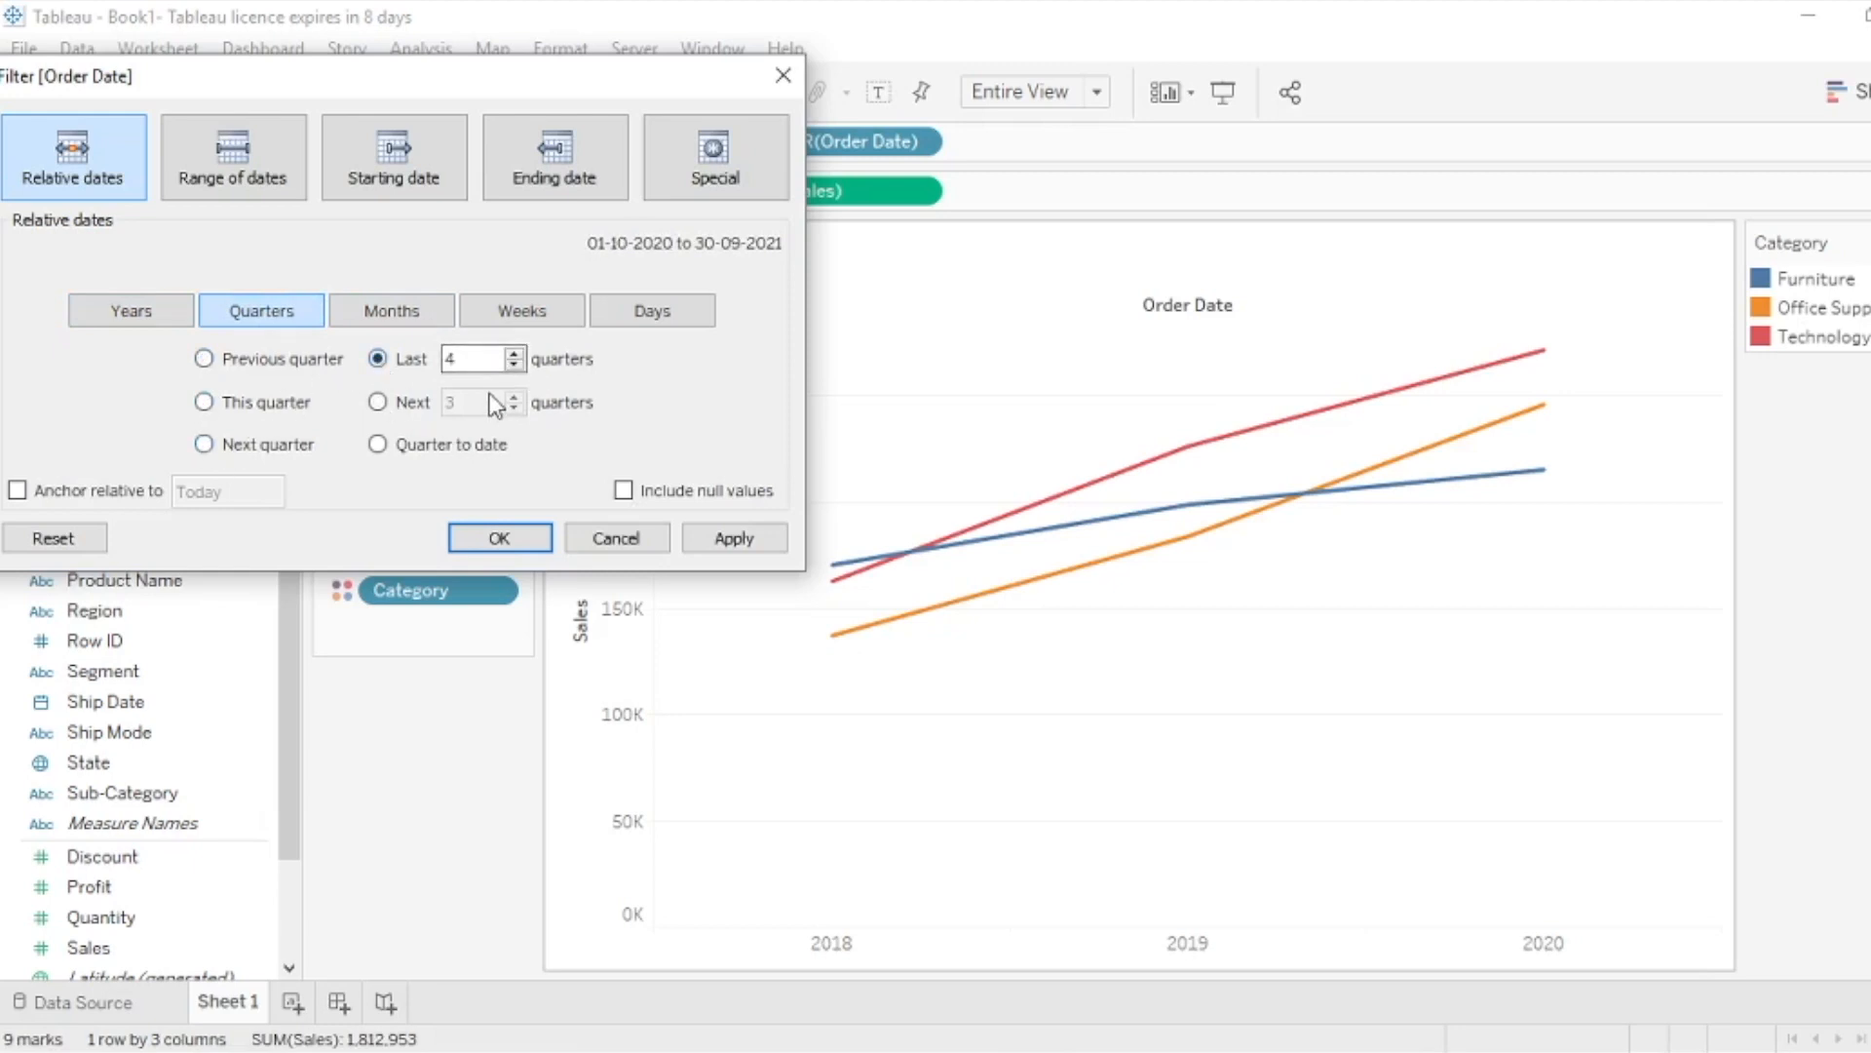
click(380, 321)
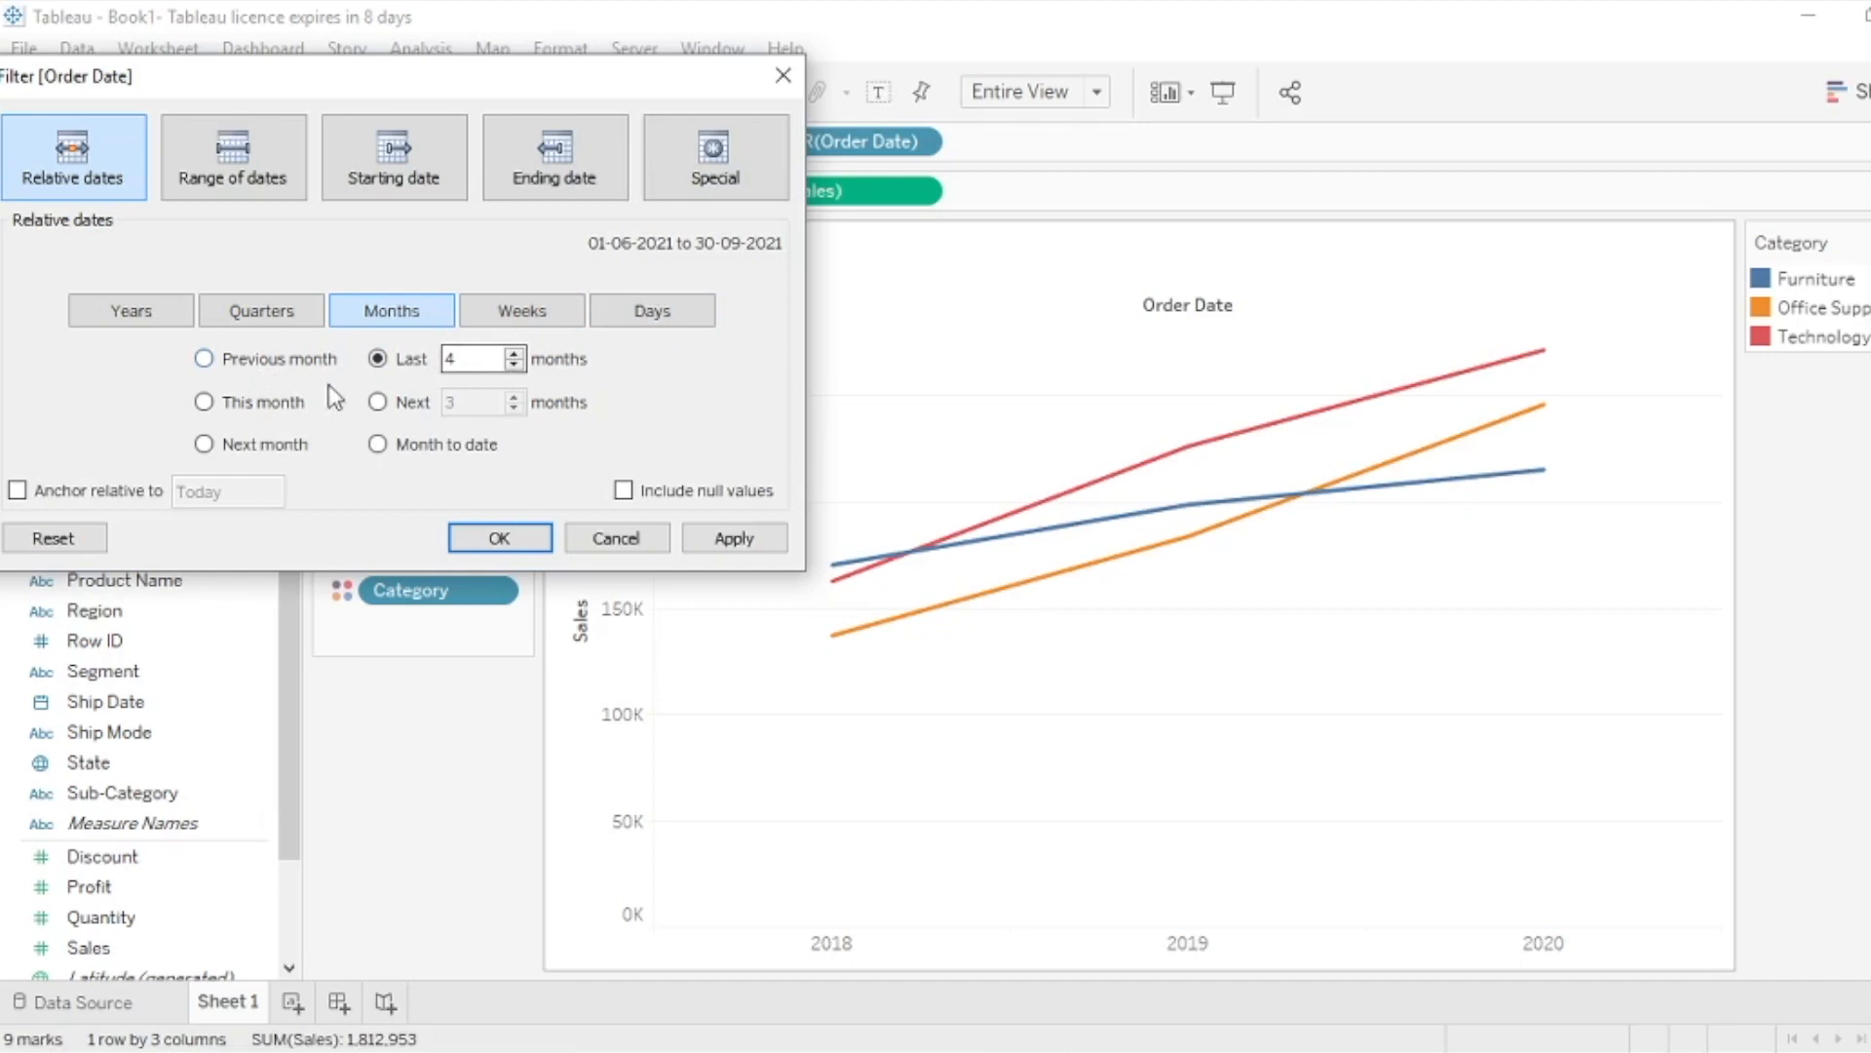
click(469, 360)
text(18)
click(743, 539)
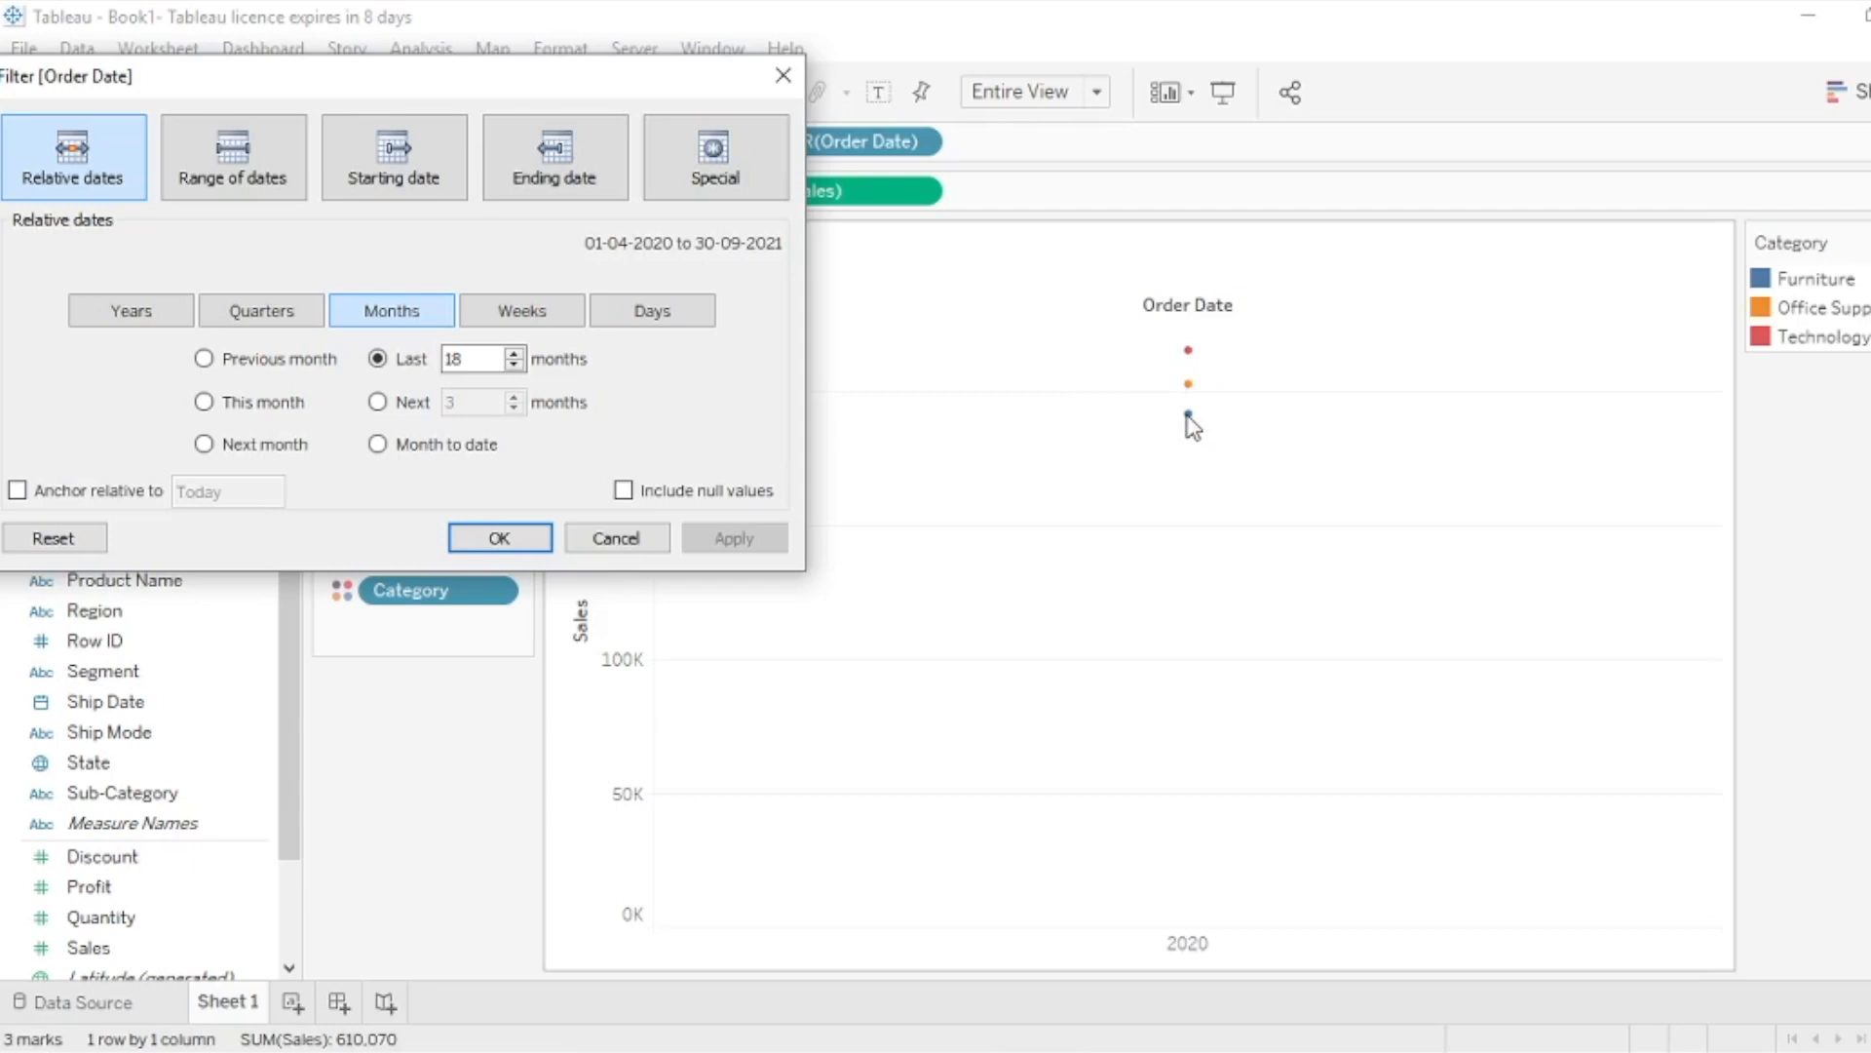
Extend the relative date filter to the last 24 months and apply it
drag(638, 97, 487, 275)
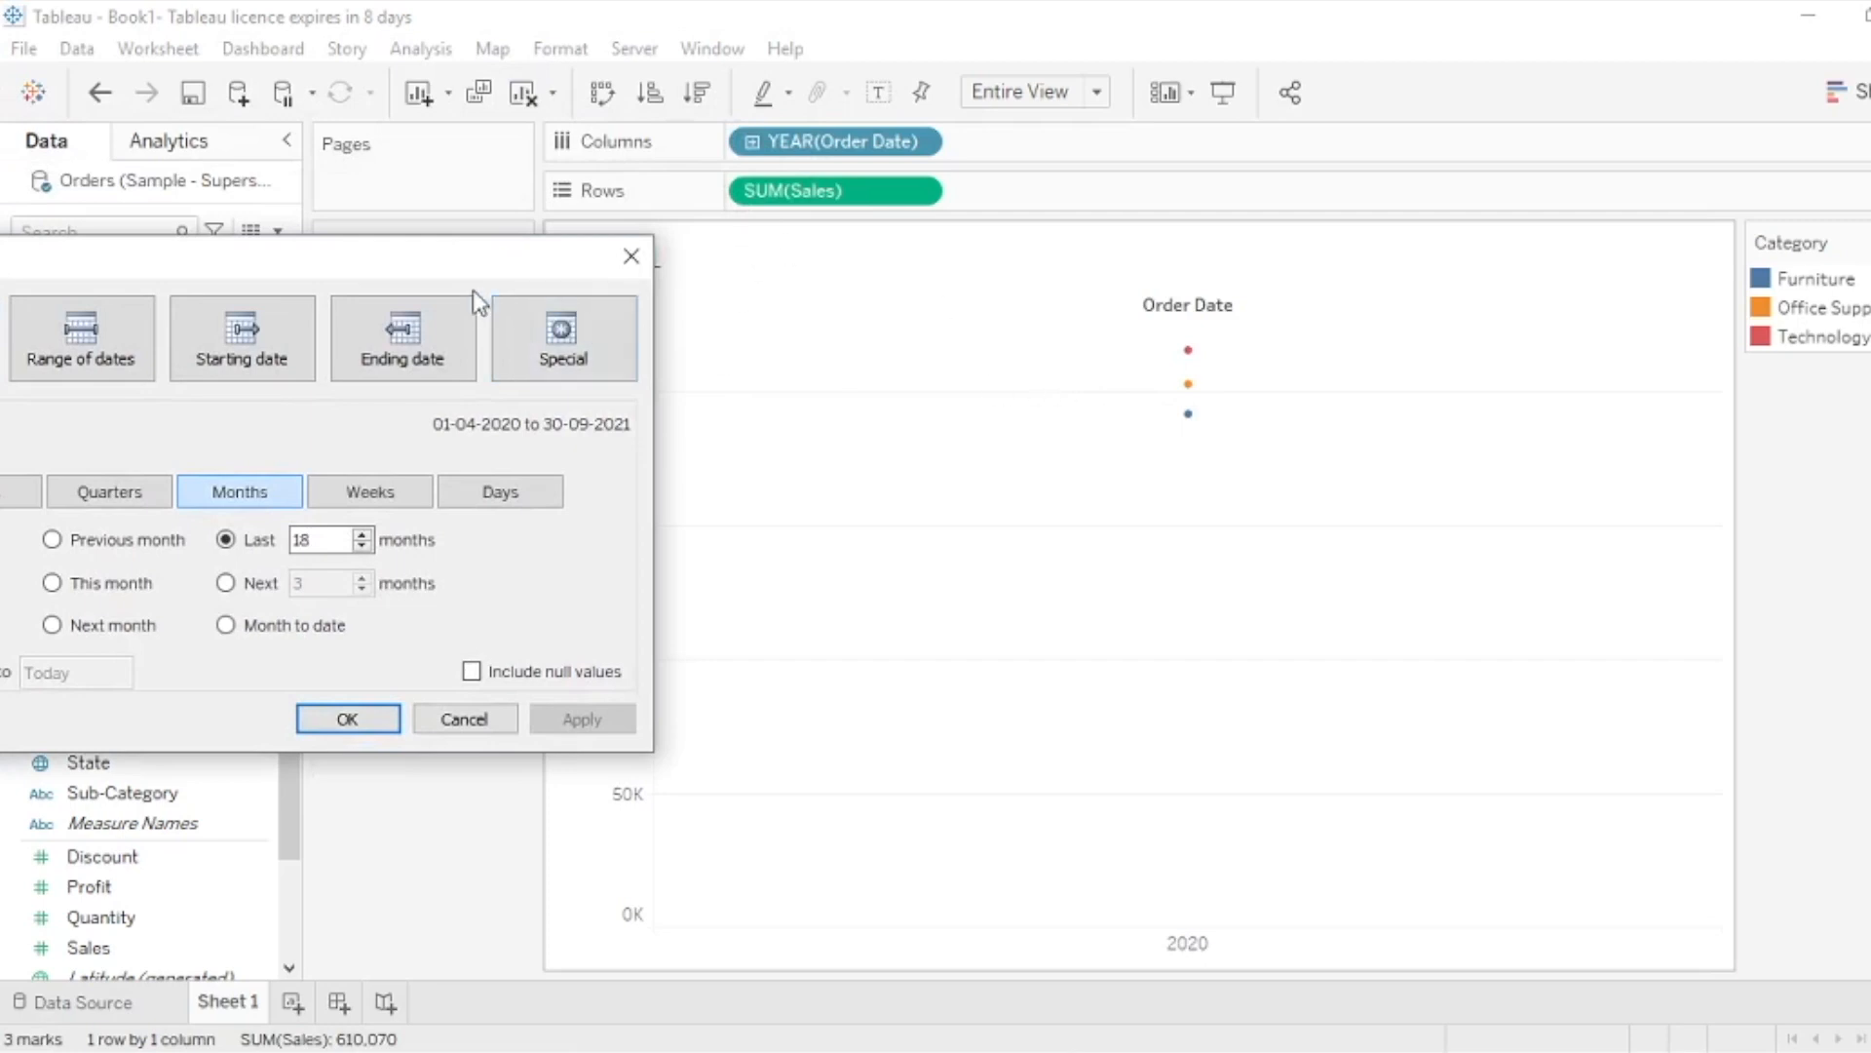
drag(458, 276, 662, 85)
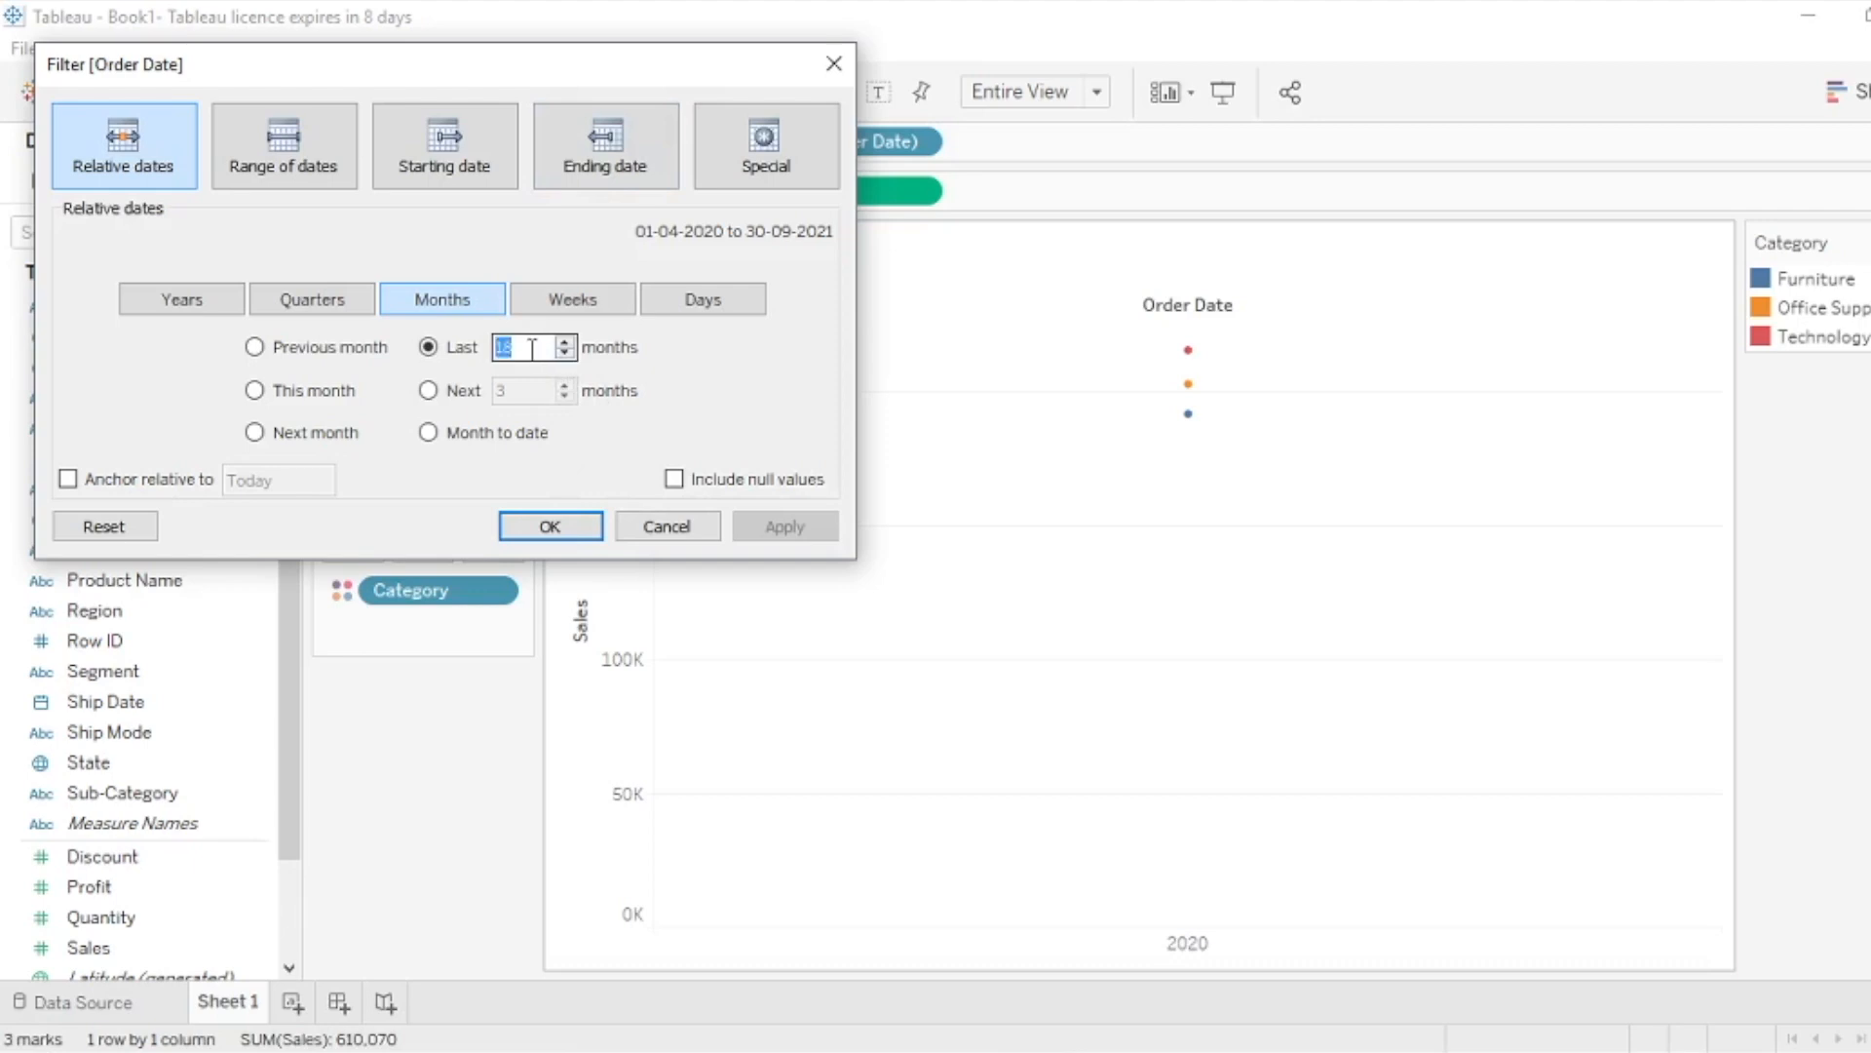
text(24)
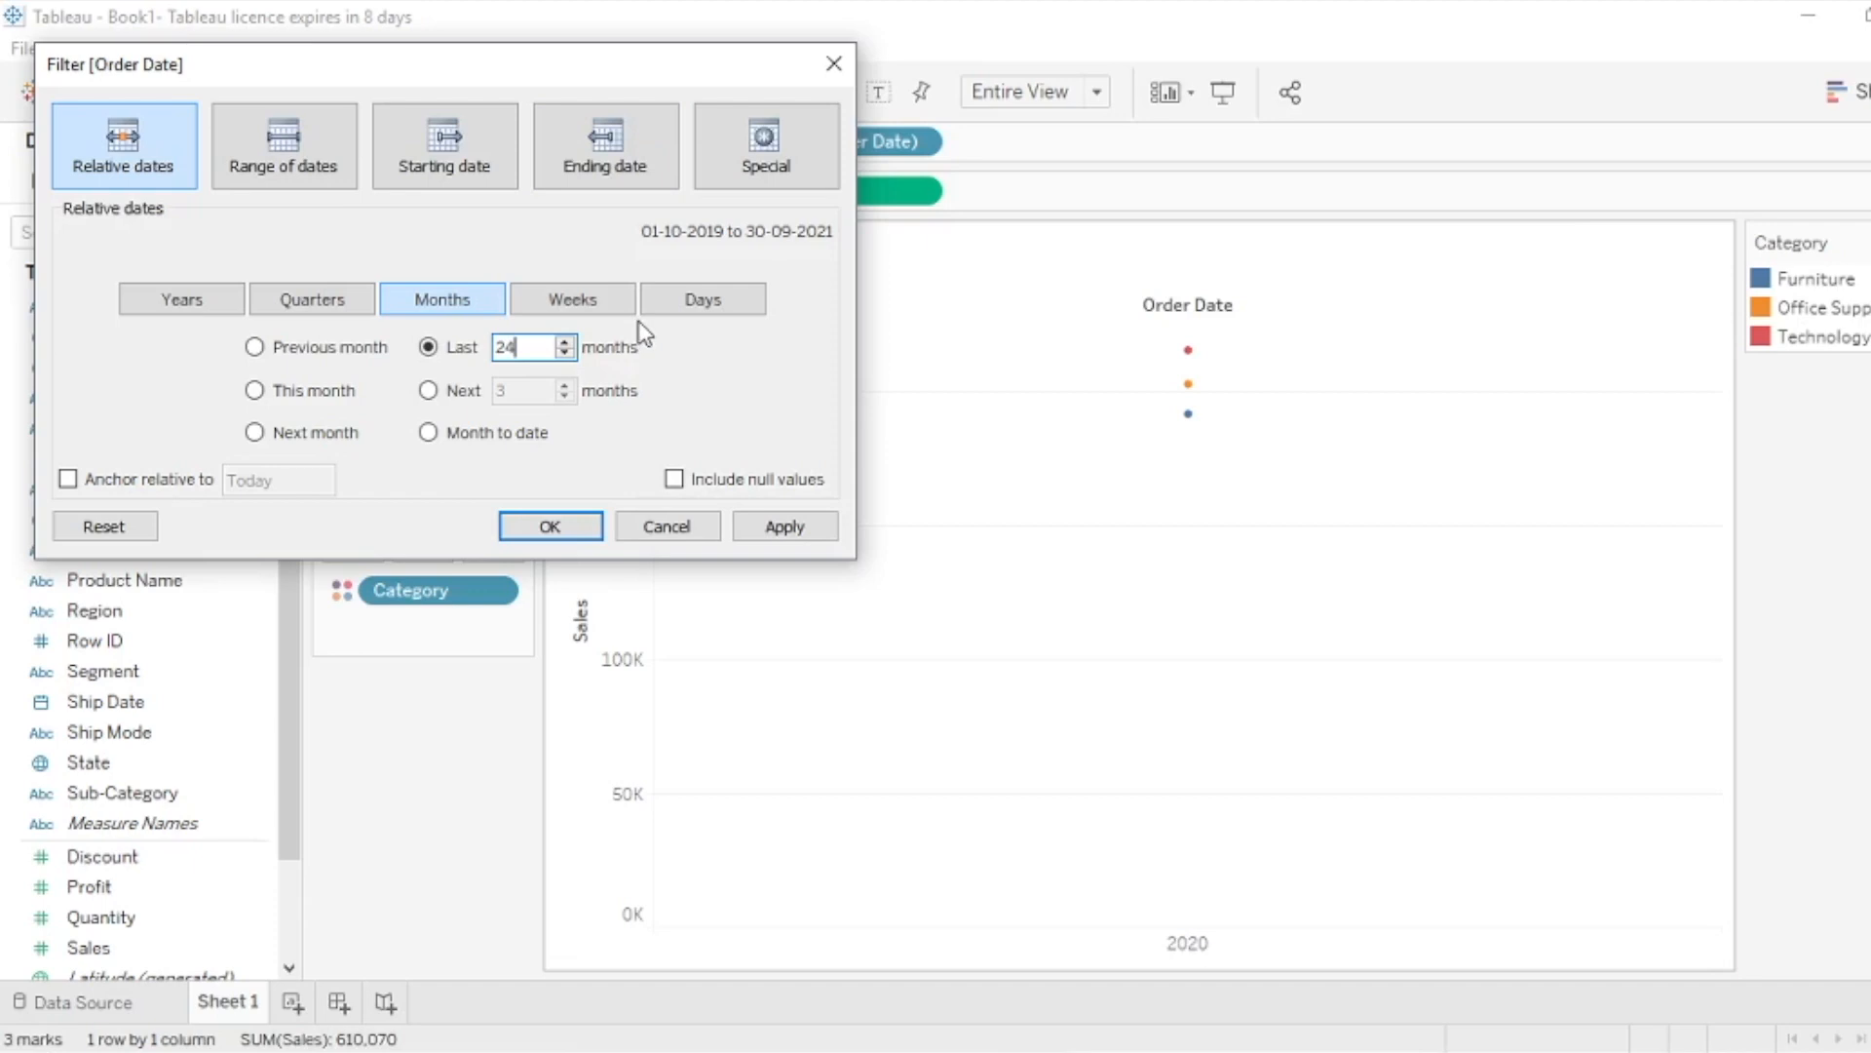
click(787, 528)
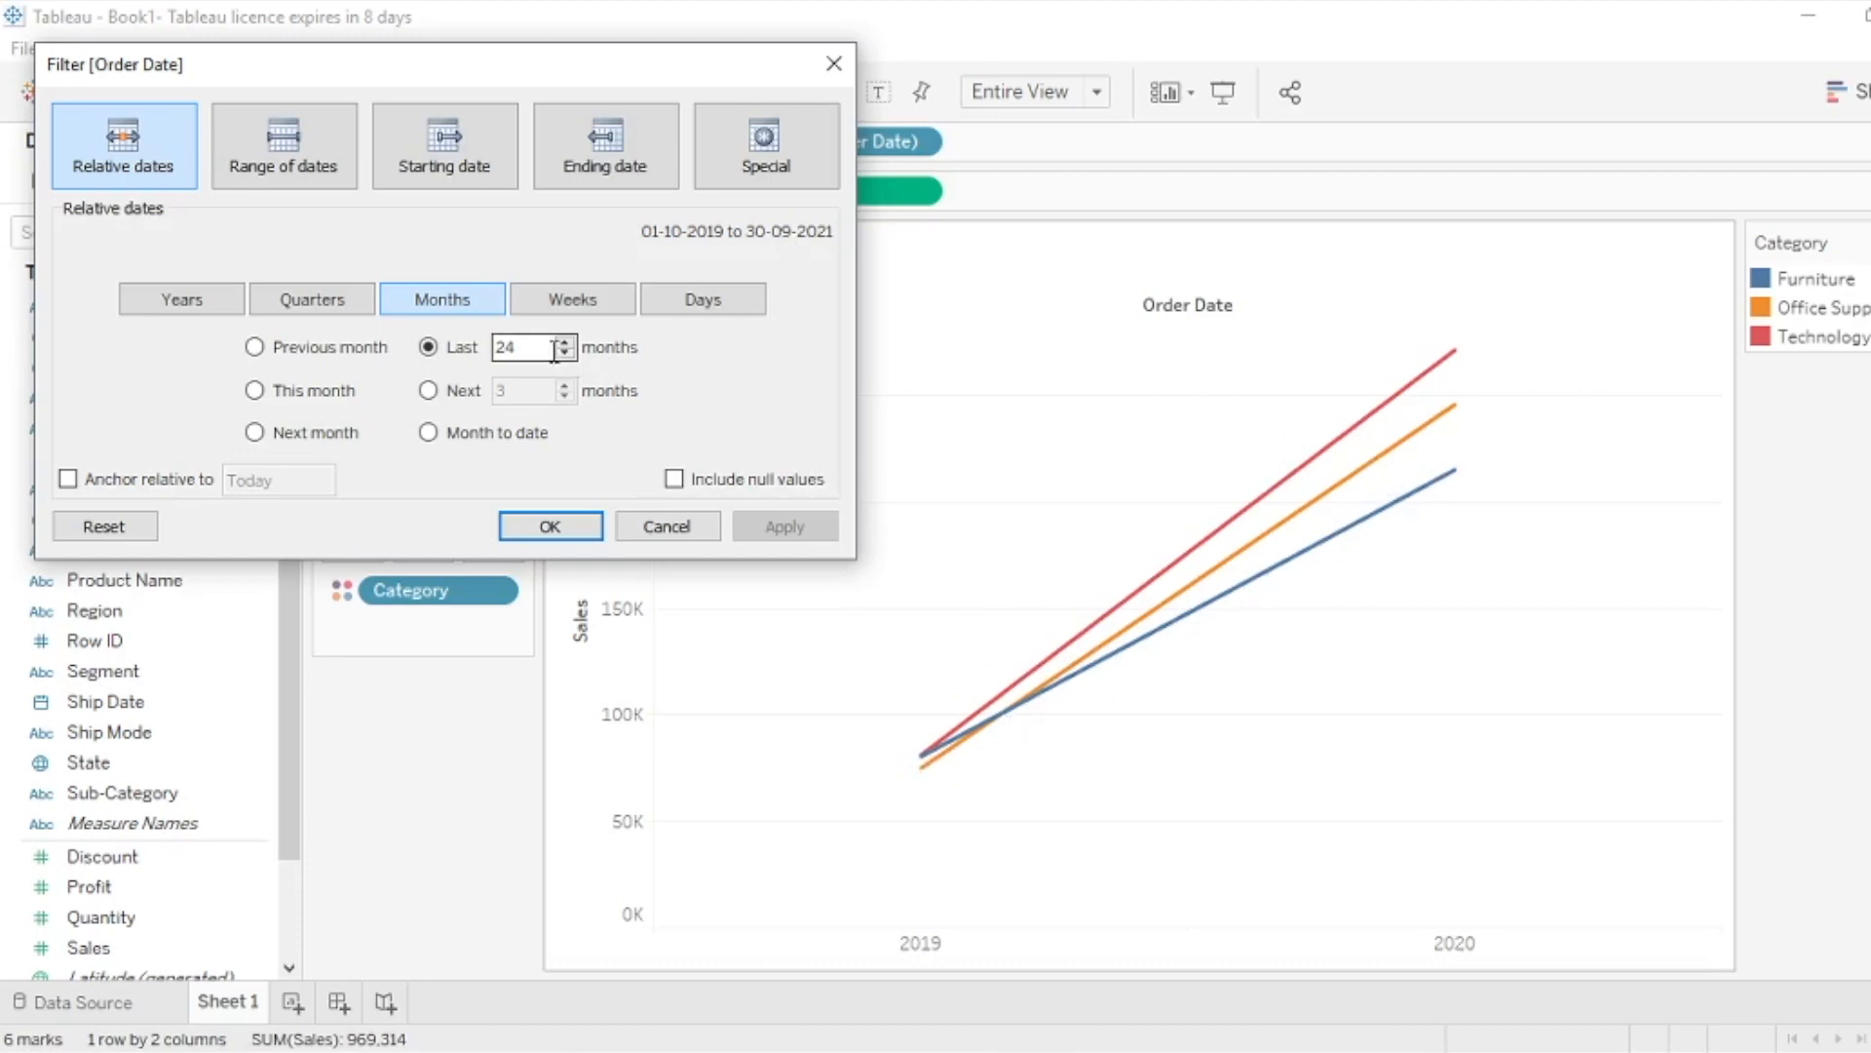
Return the relative date filter to the last 18 months and apply it
double_click(522, 347)
text(18)
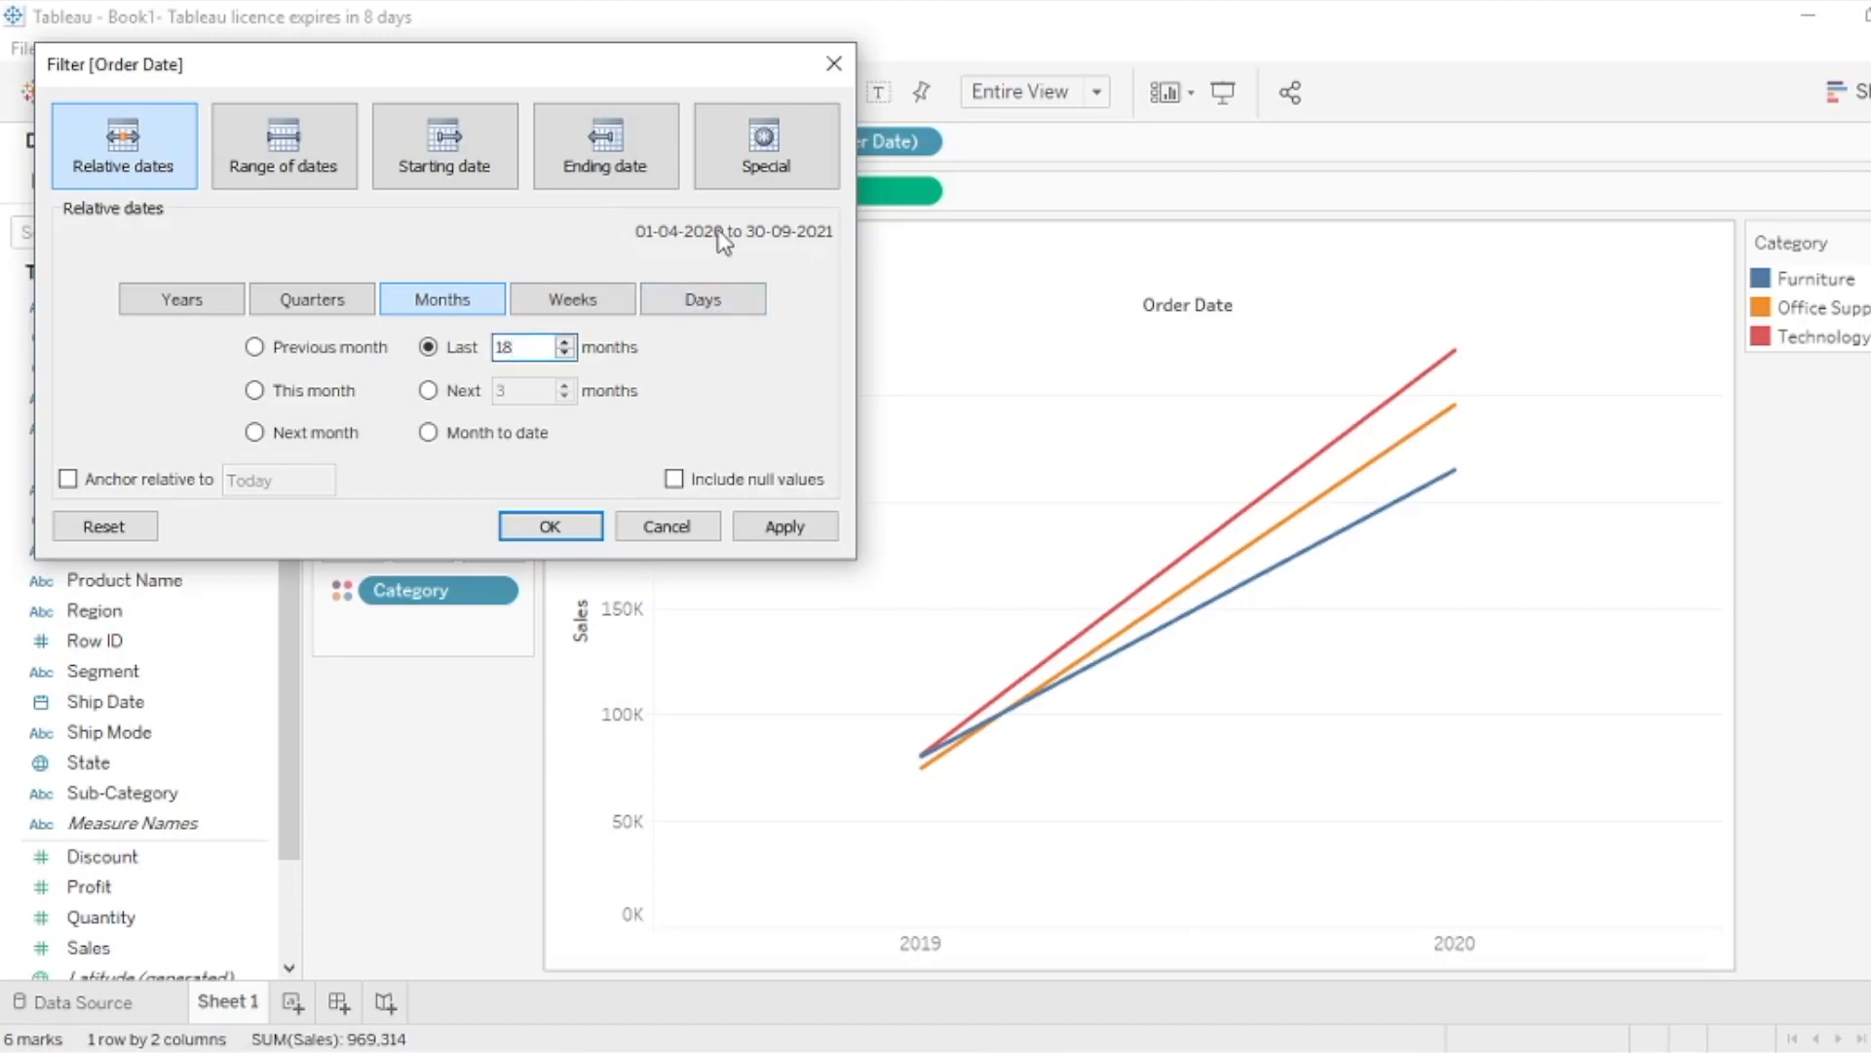
click(801, 527)
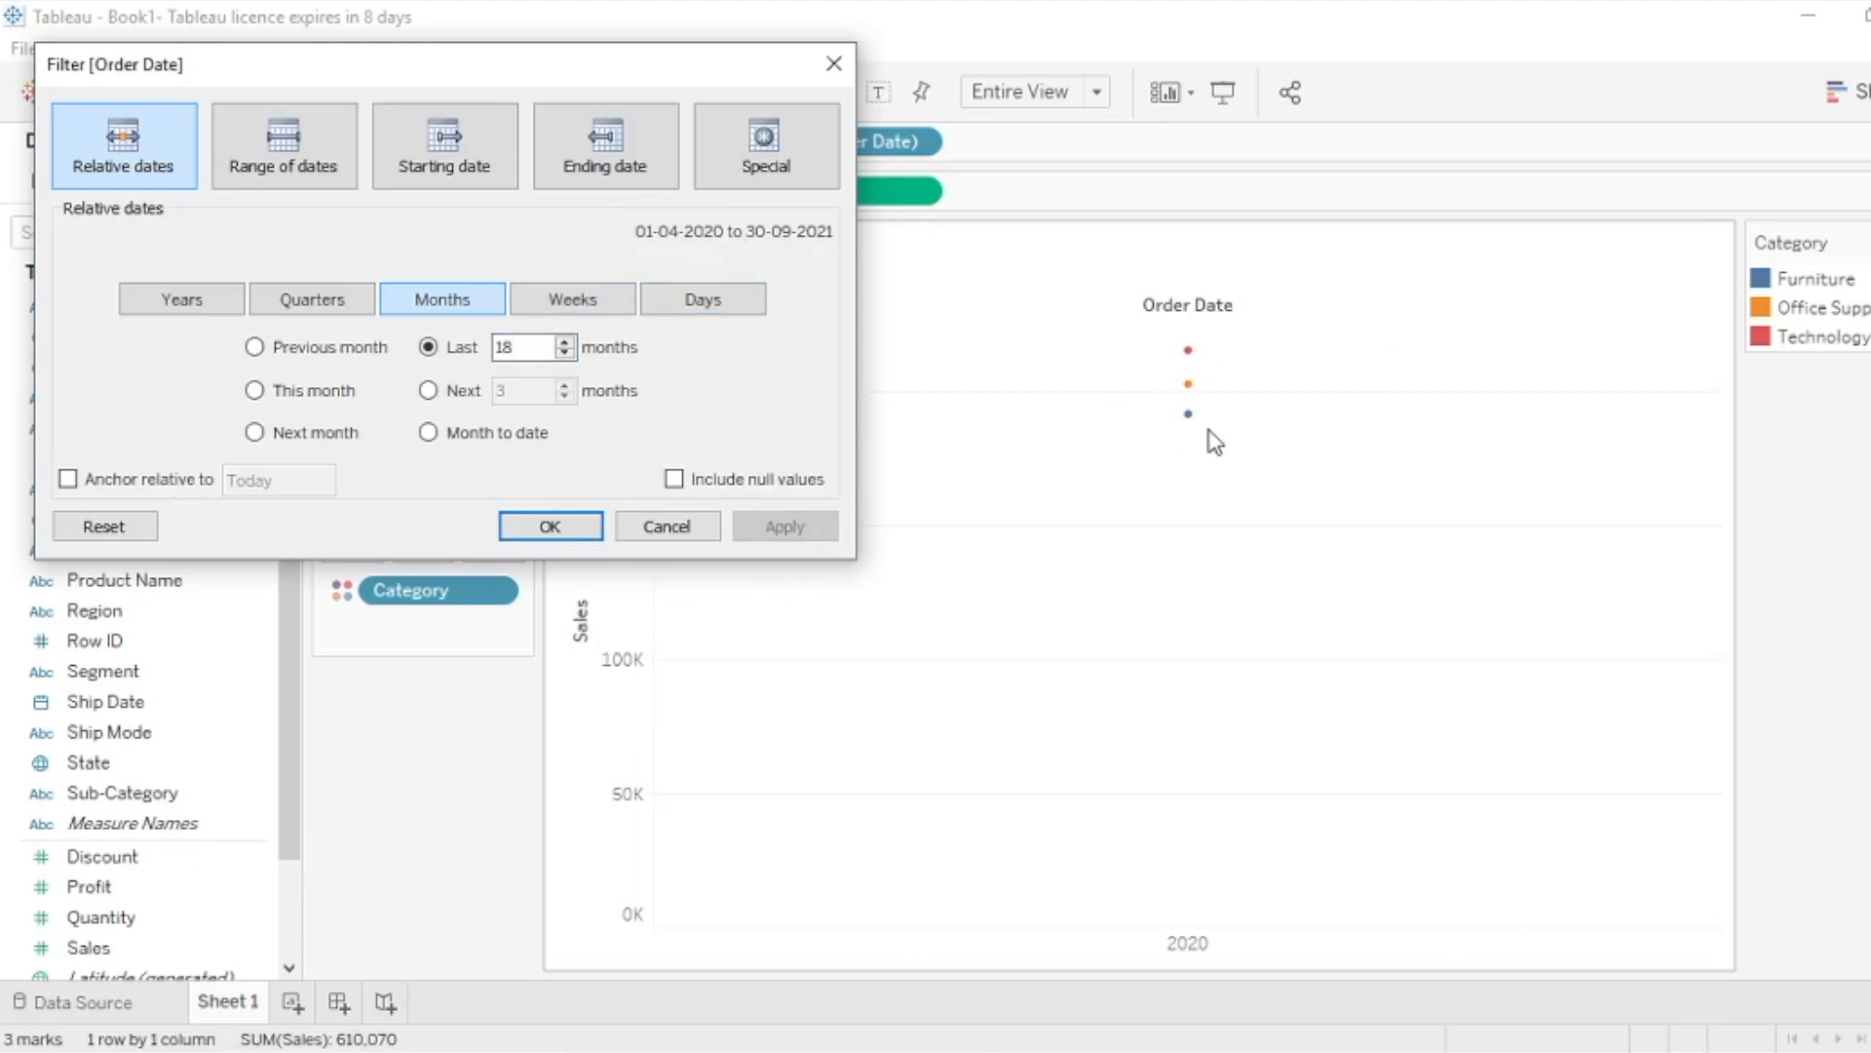
Change the relative date filter to the last 25 months and apply it
click(534, 348)
text(20)
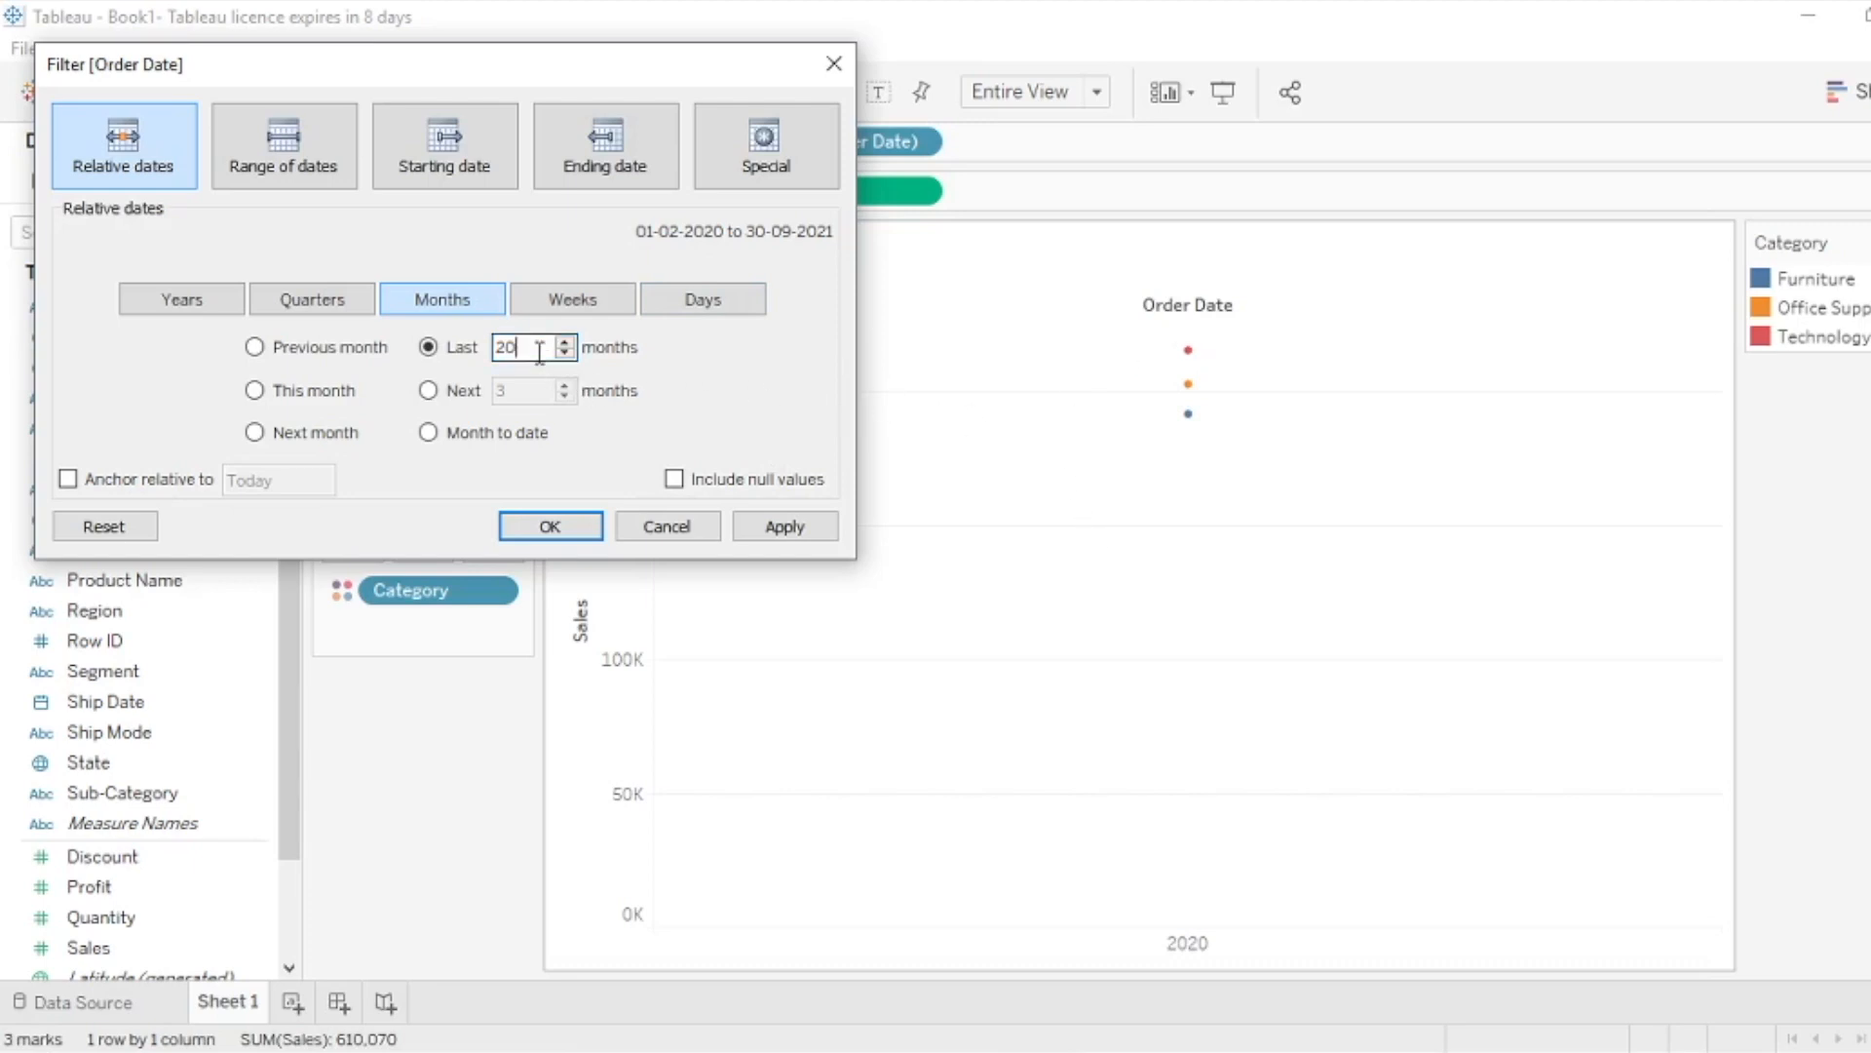
key(BackSpace)
click(770, 527)
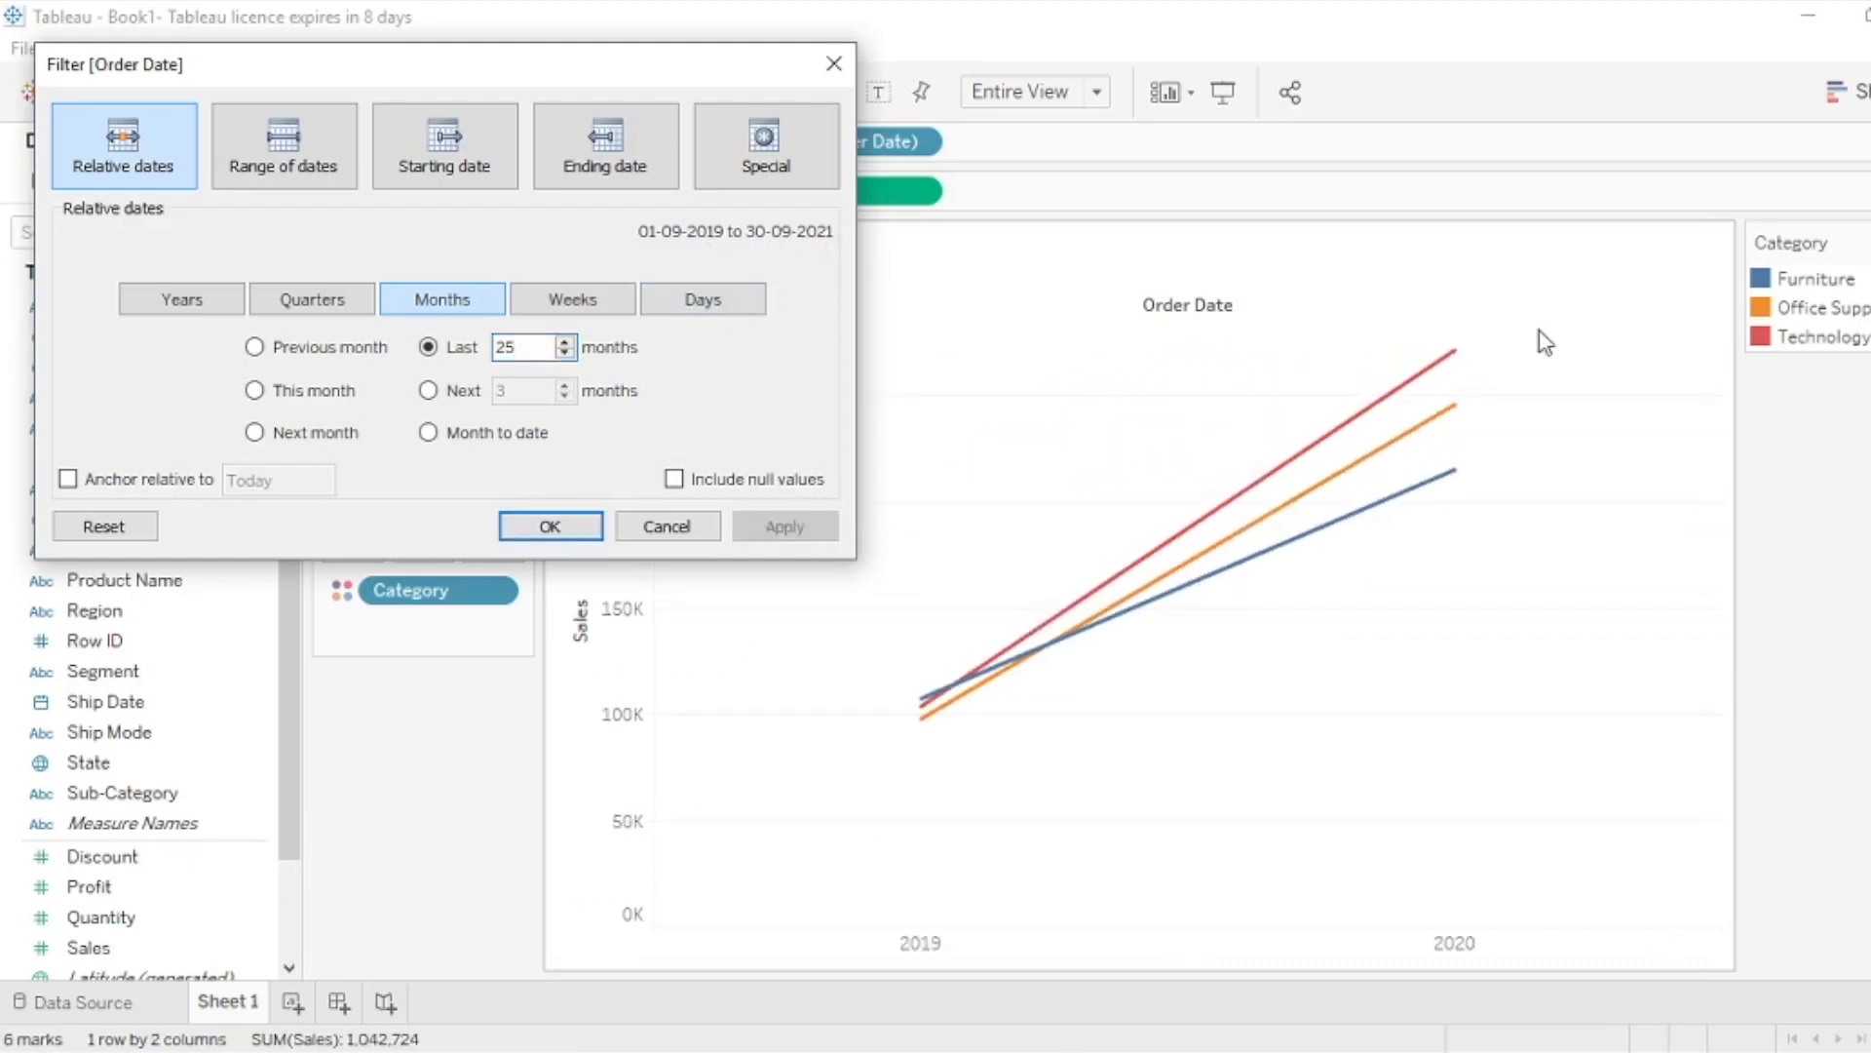
Preview the relative week and day units, and apply a range-of-dates filter covering 03-01-2017 to 30-12-2020 instead
click(572, 299)
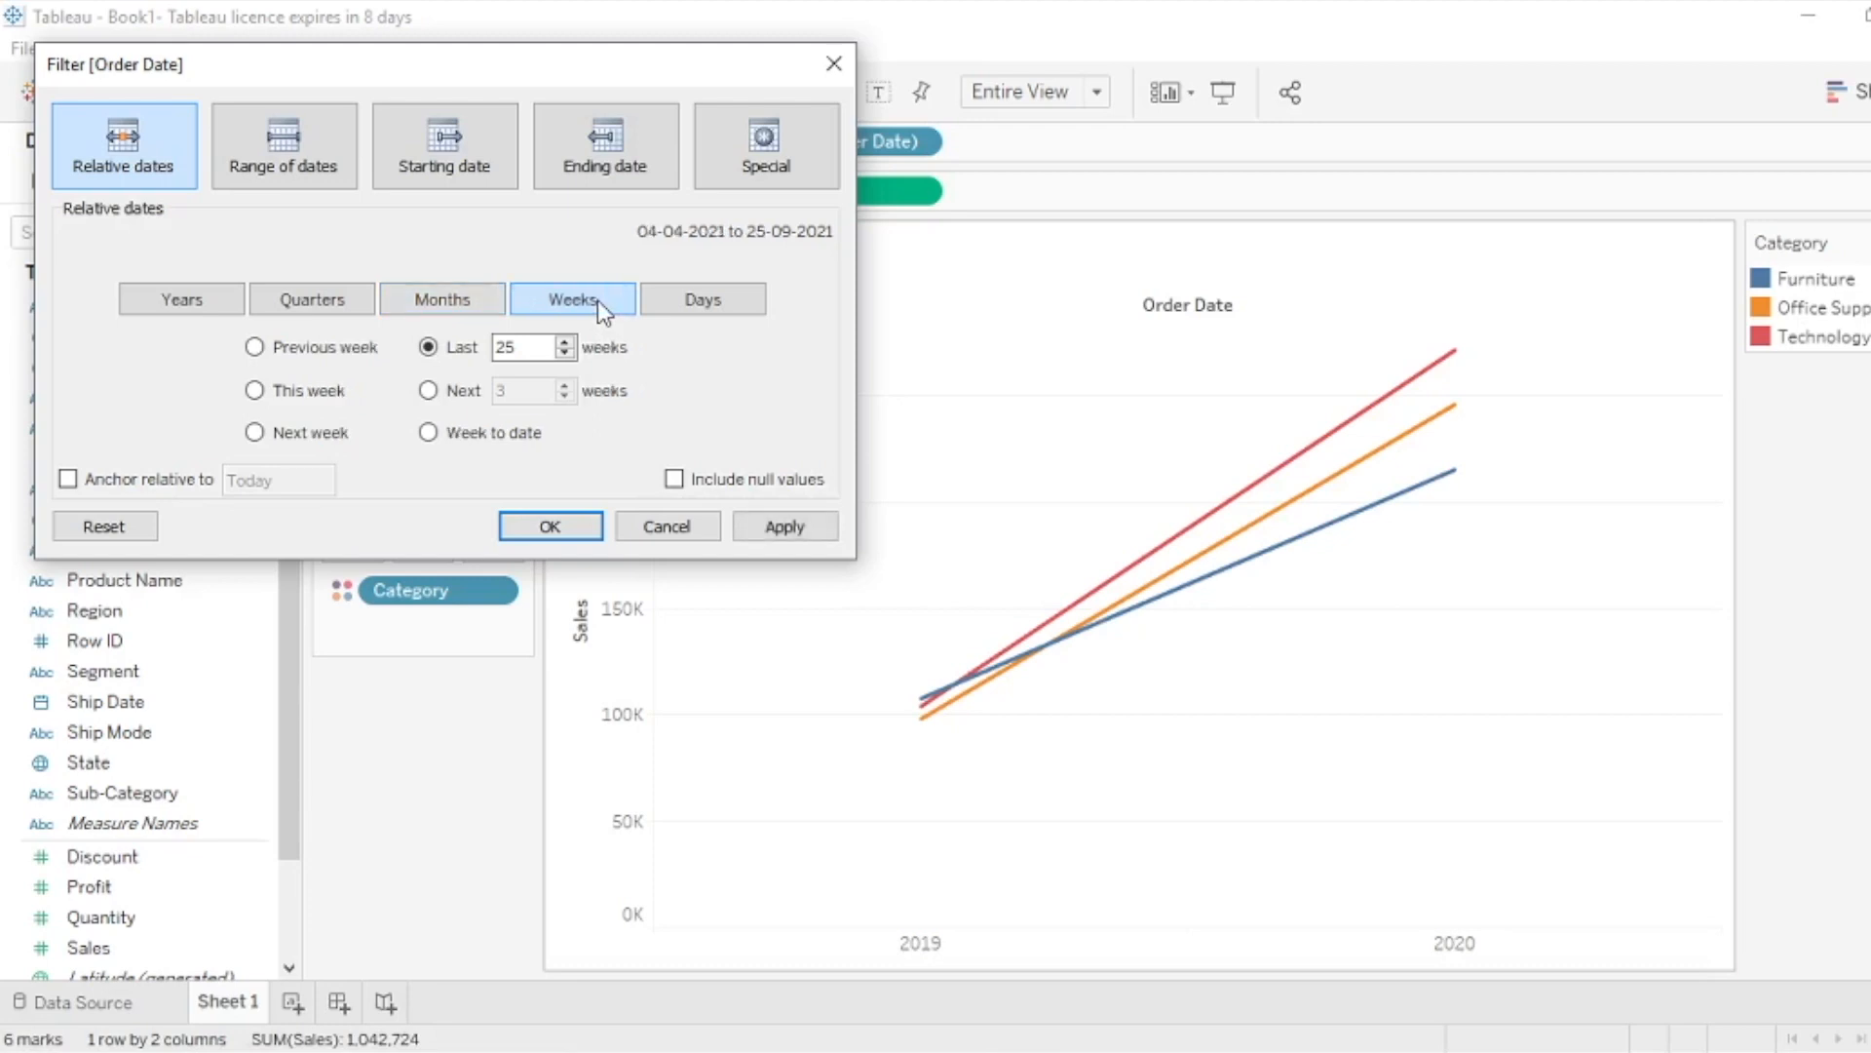
click(686, 303)
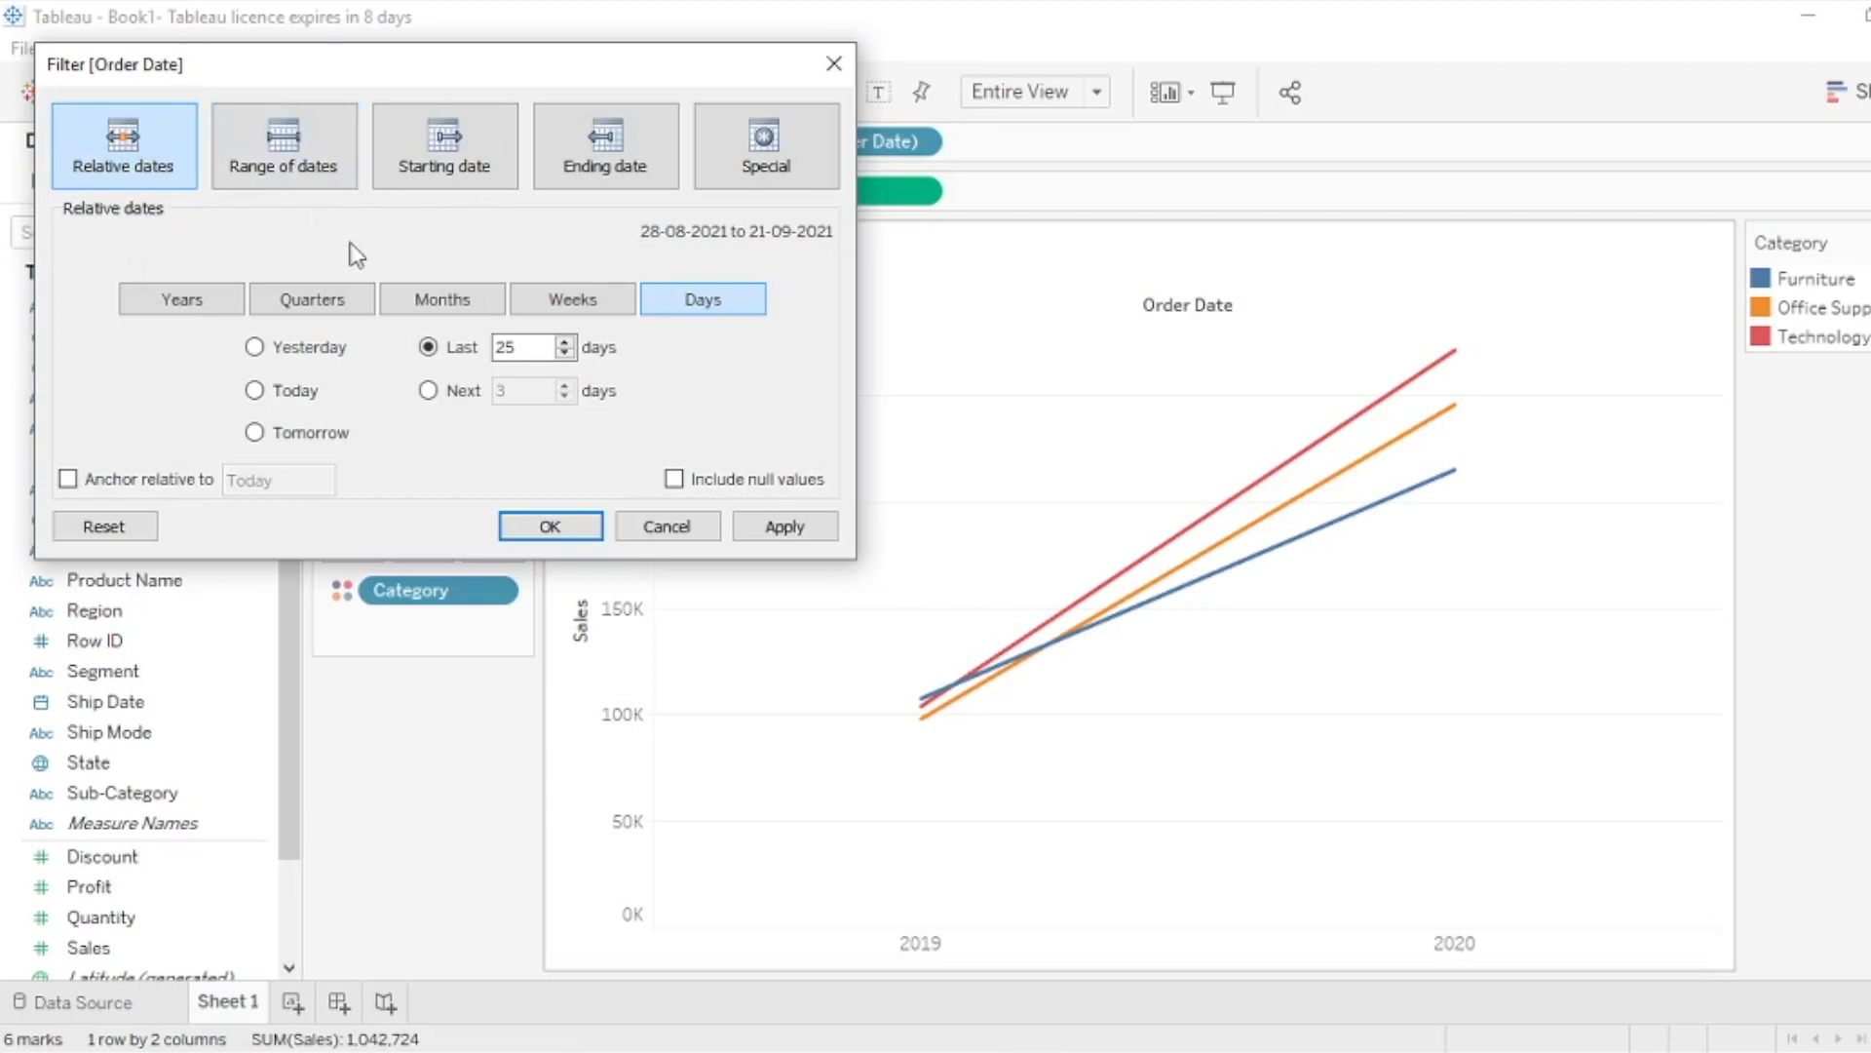
click(301, 177)
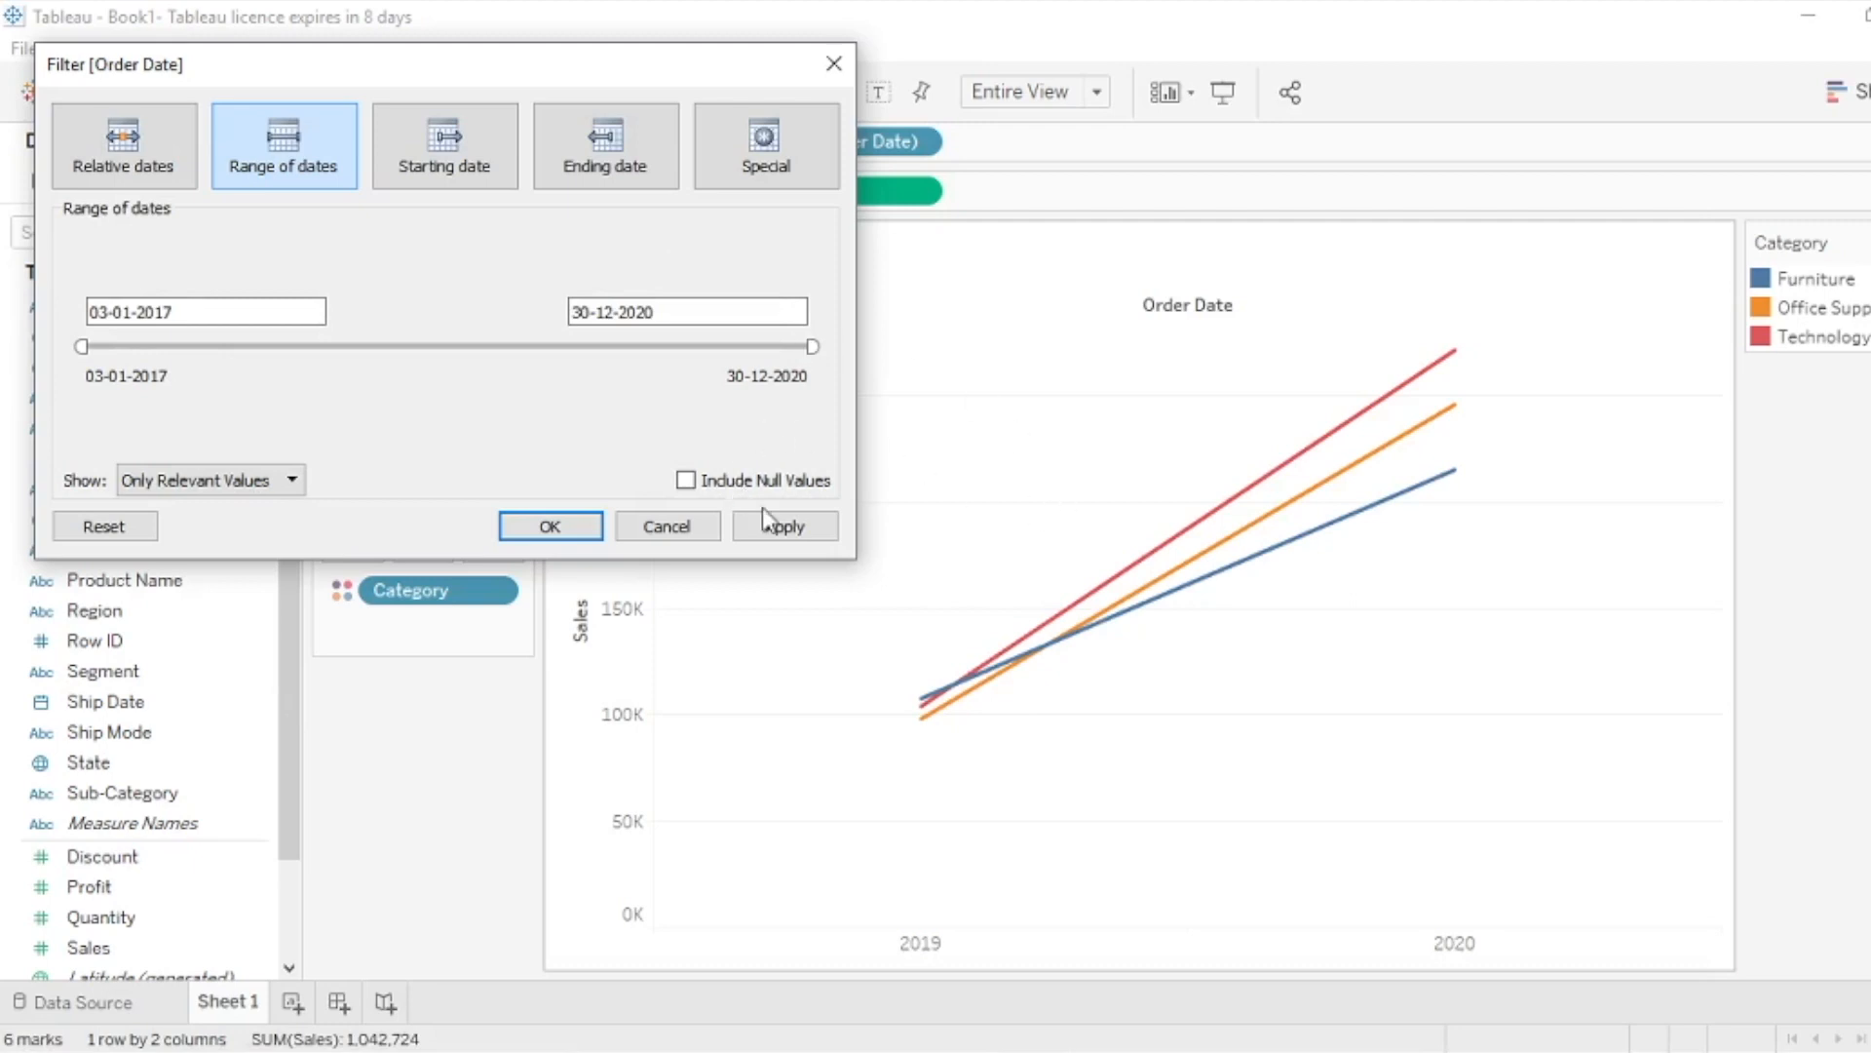
click(793, 540)
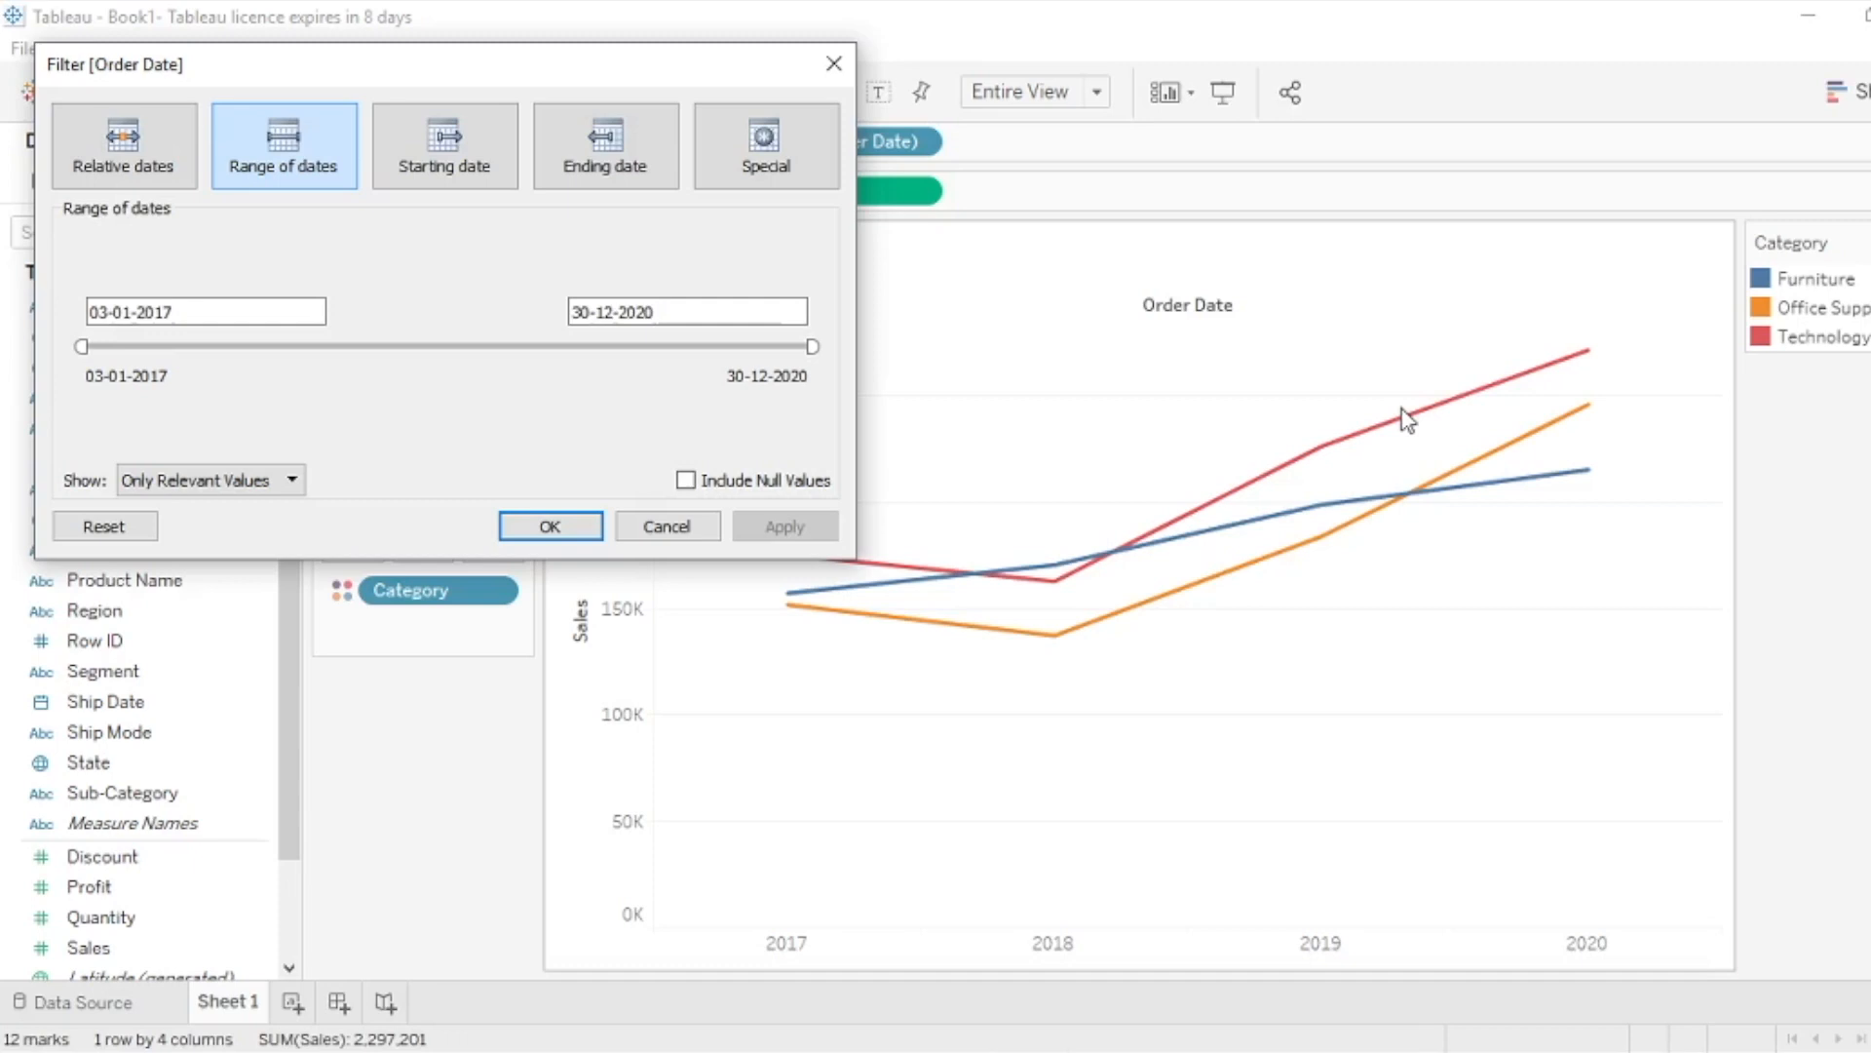
Apply 15-07-2017 and 26-03-2017 in turn as the start of the Order Date range
click(174, 319)
drag(181, 314, 92, 314)
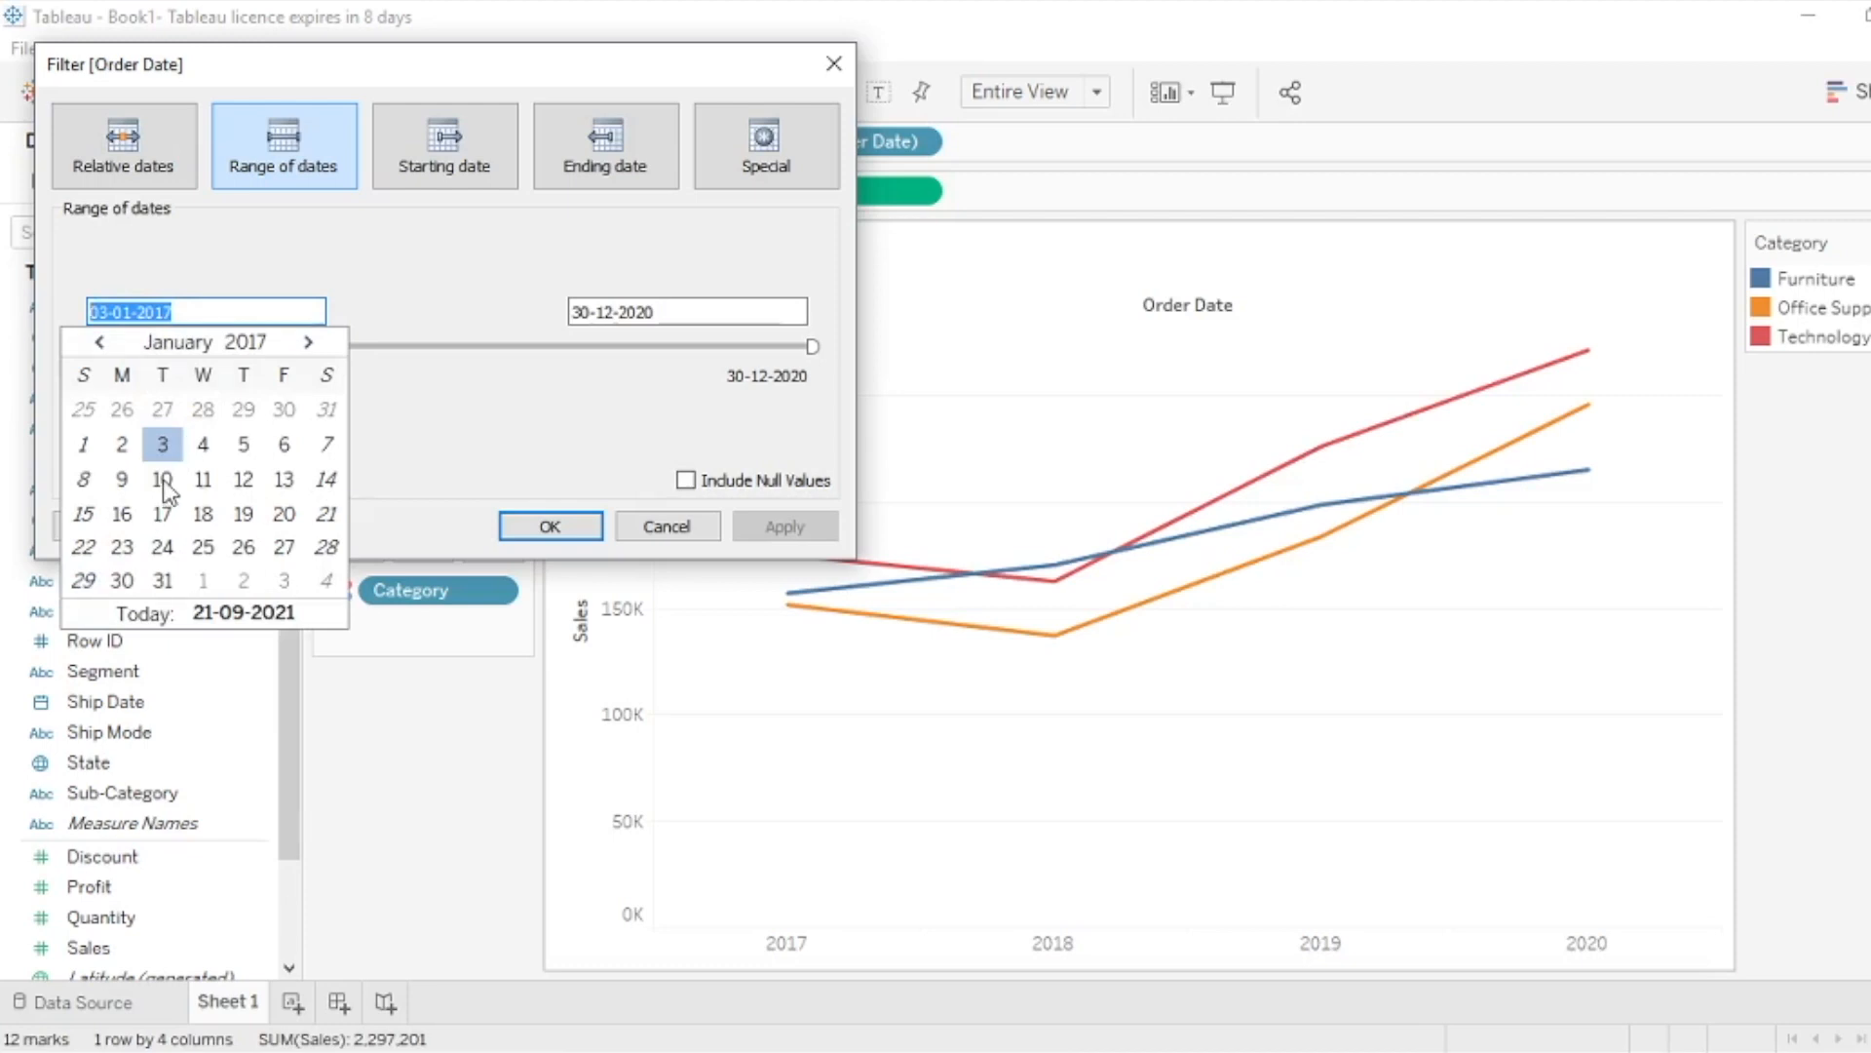
click(388, 284)
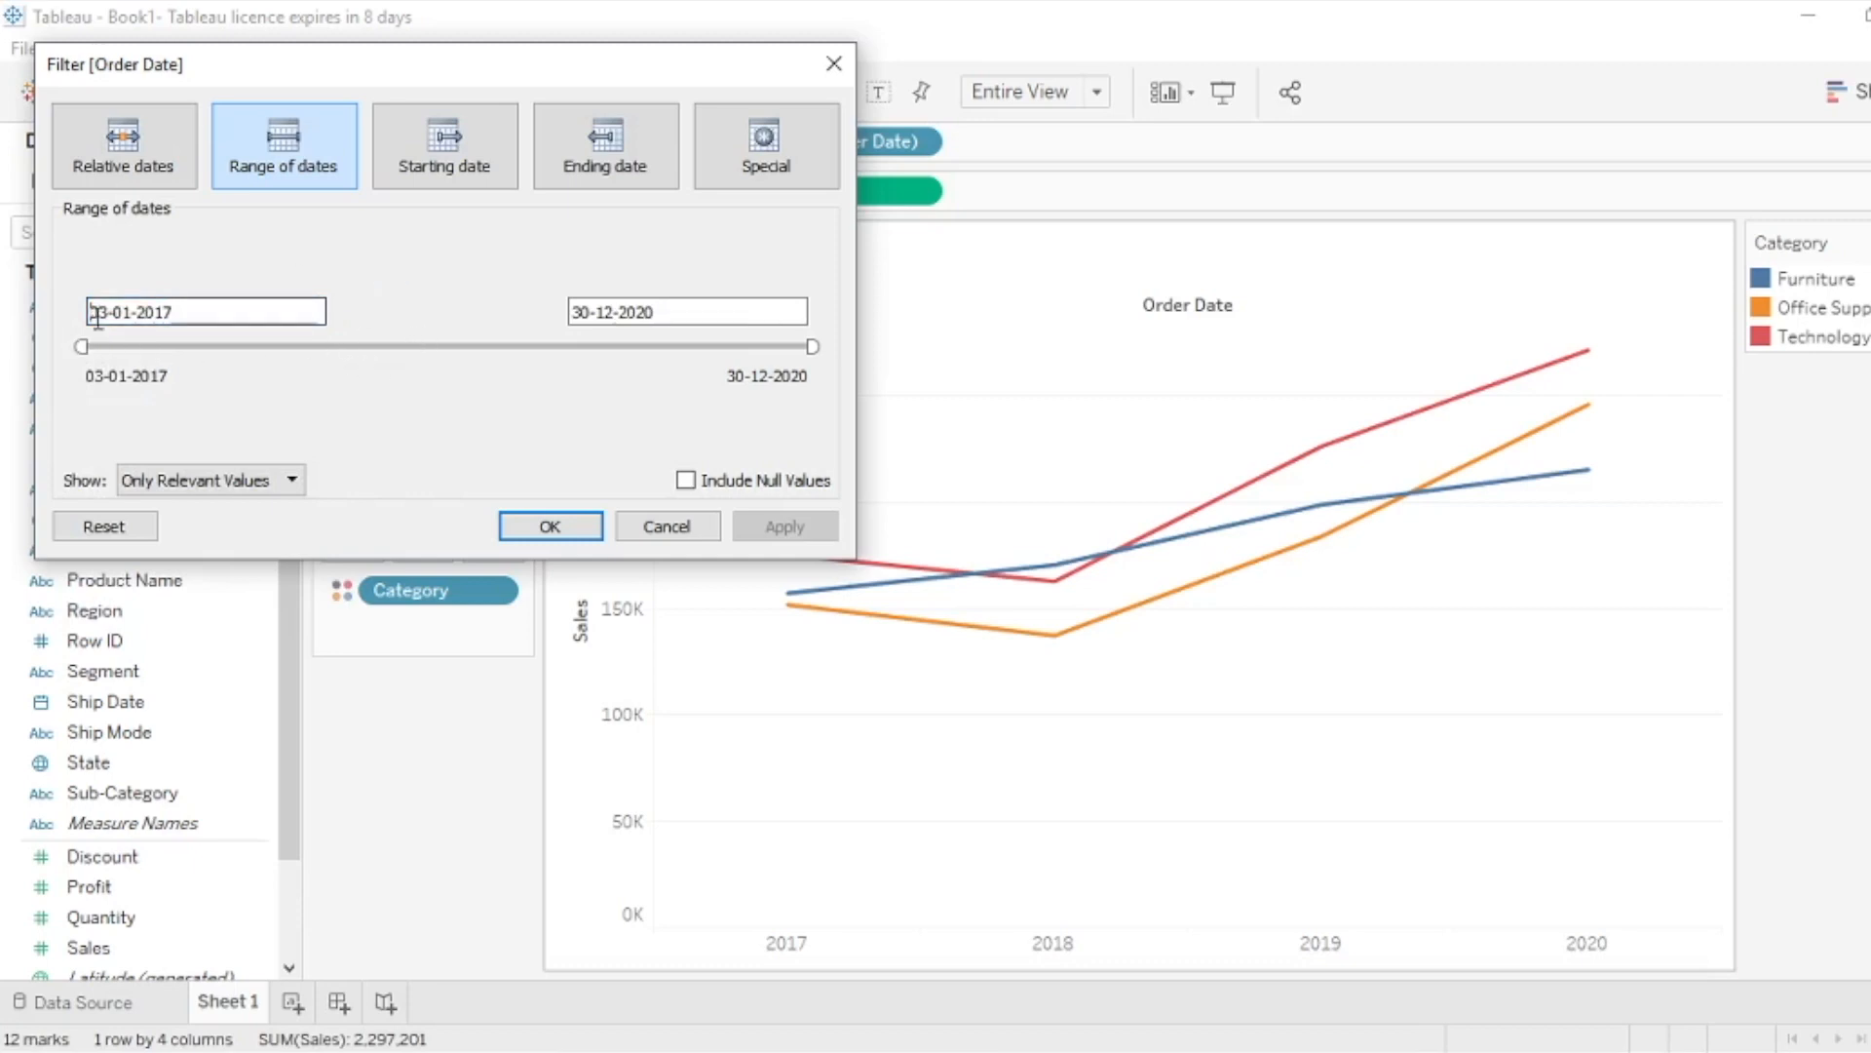
drag(81, 346, 182, 348)
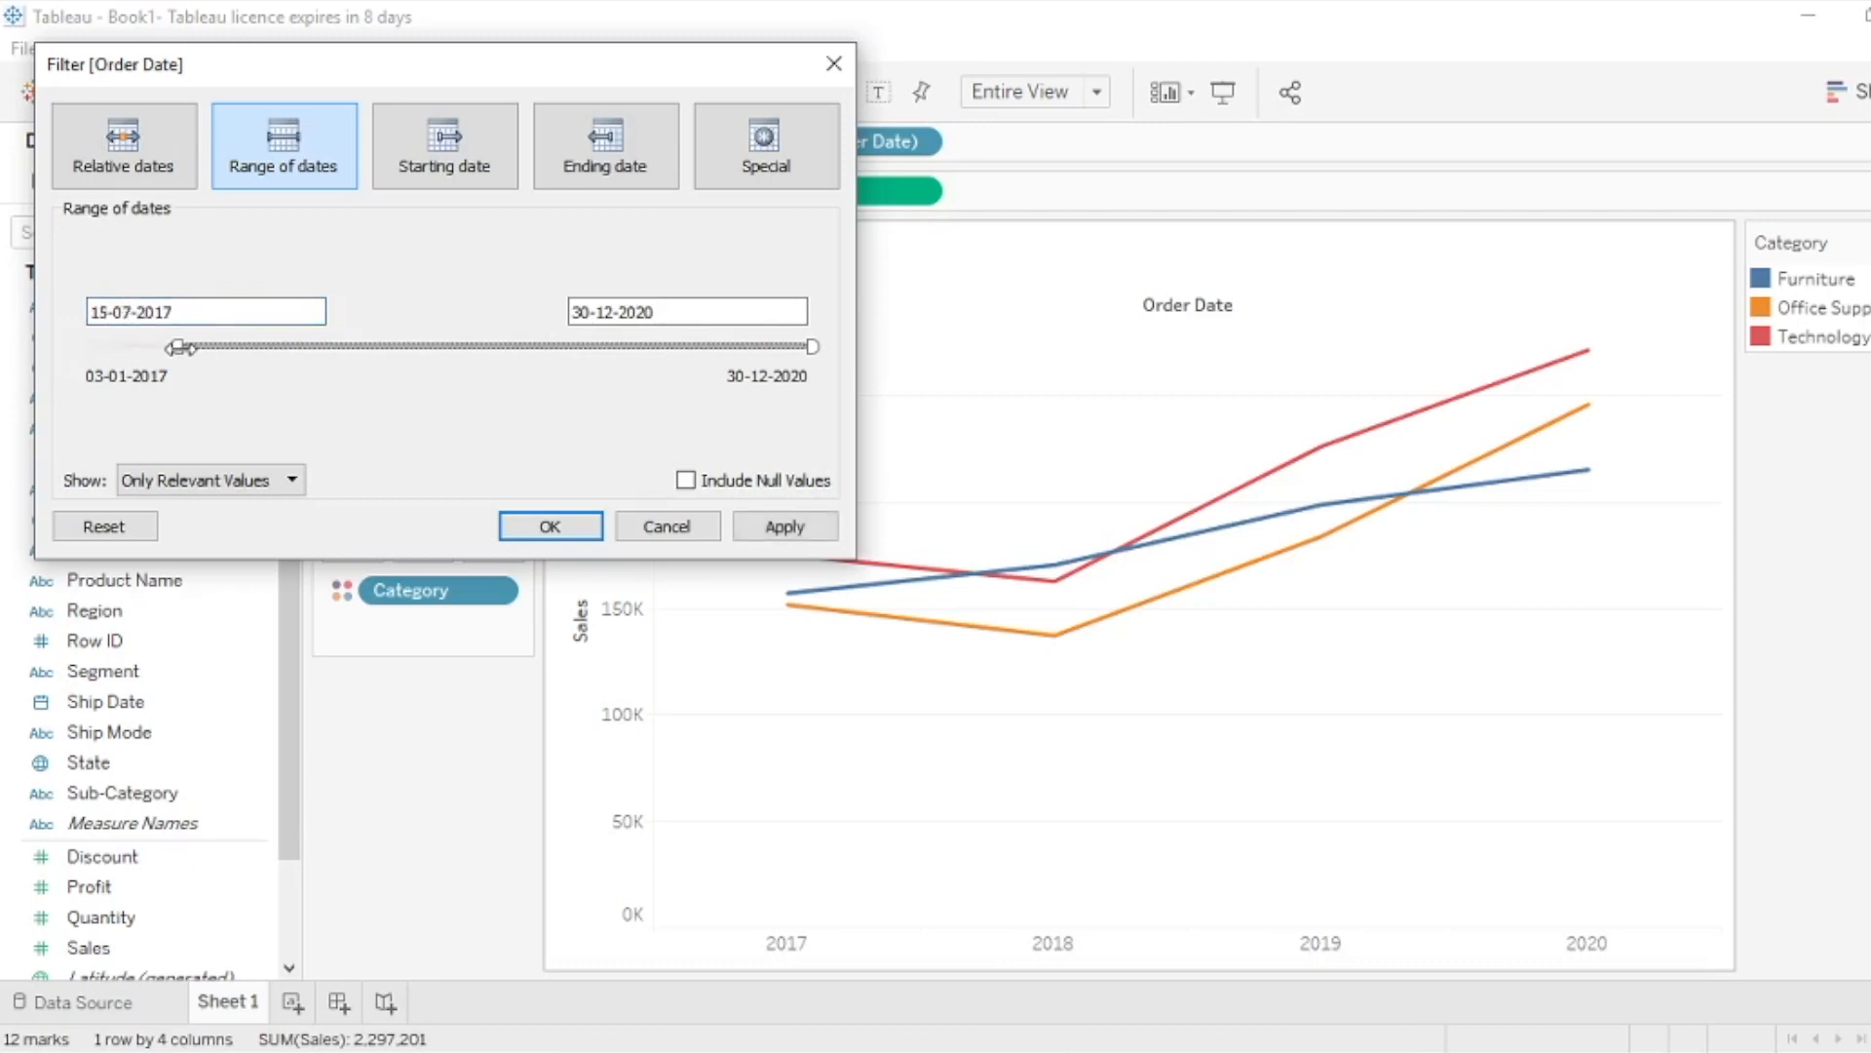
click(760, 525)
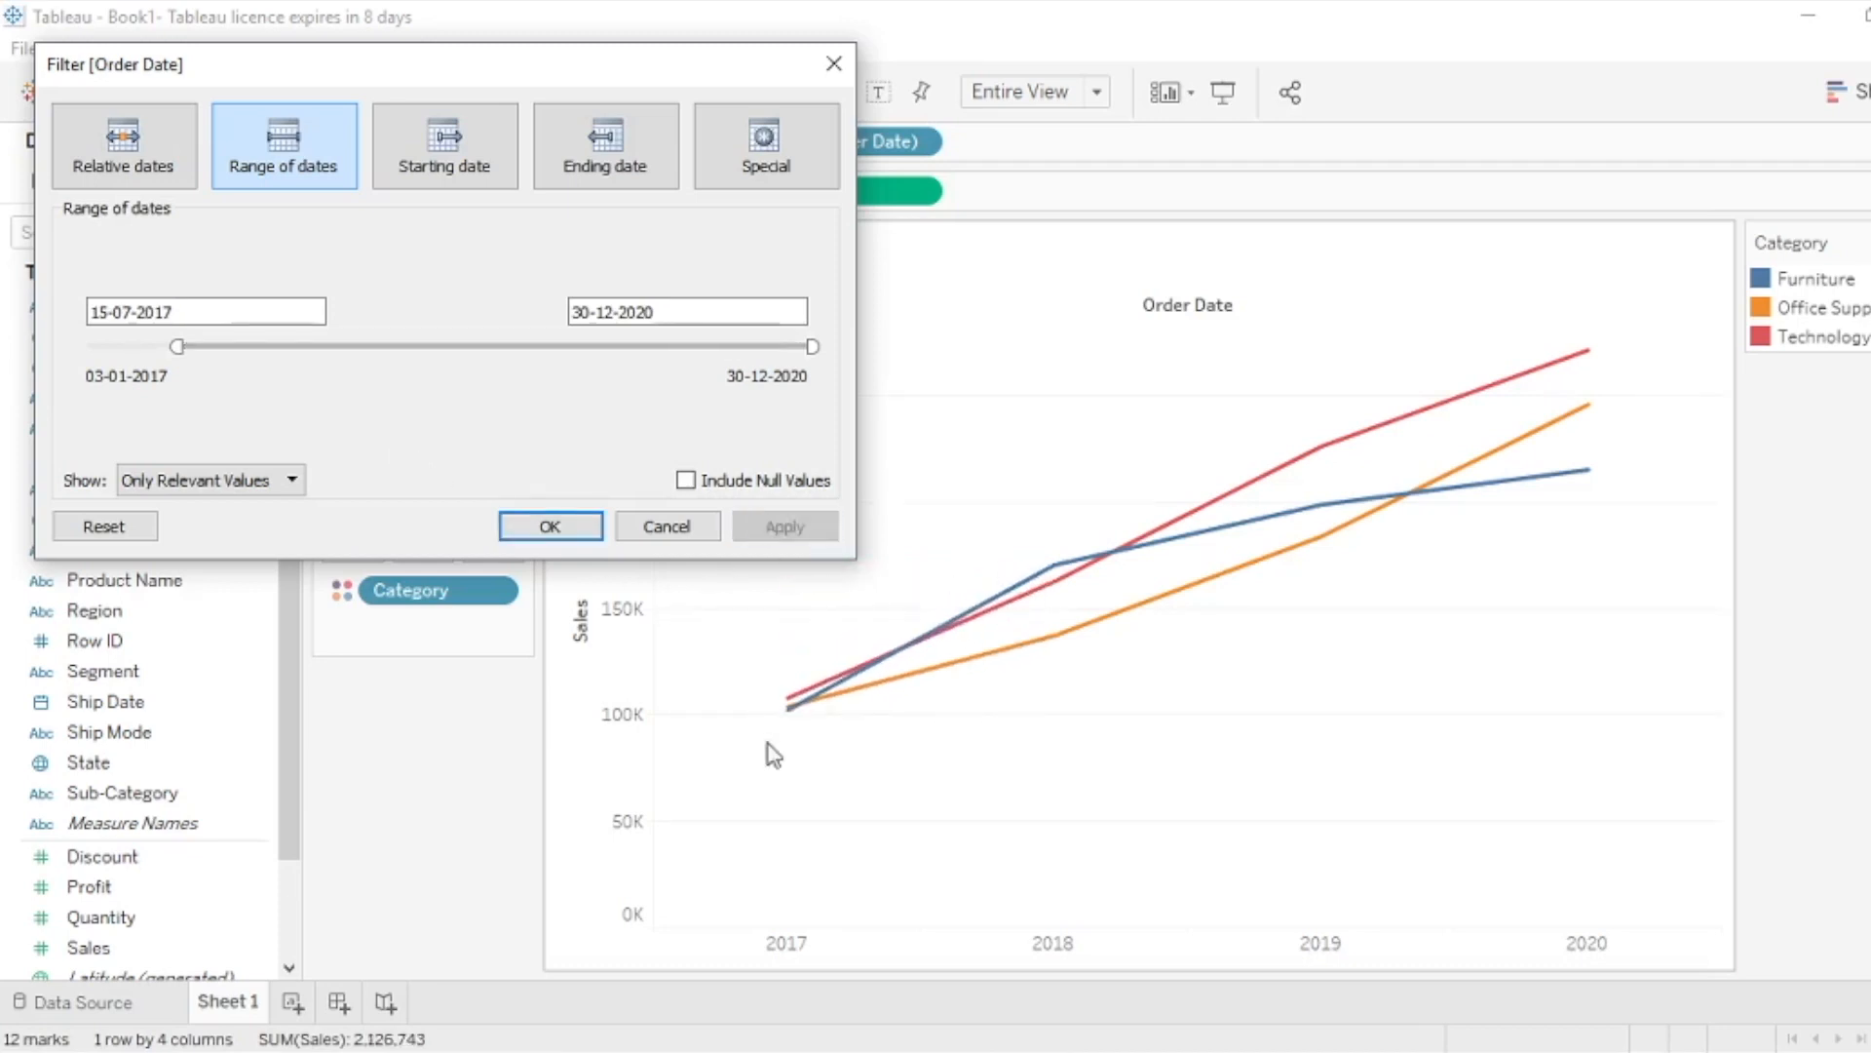
click(785, 531)
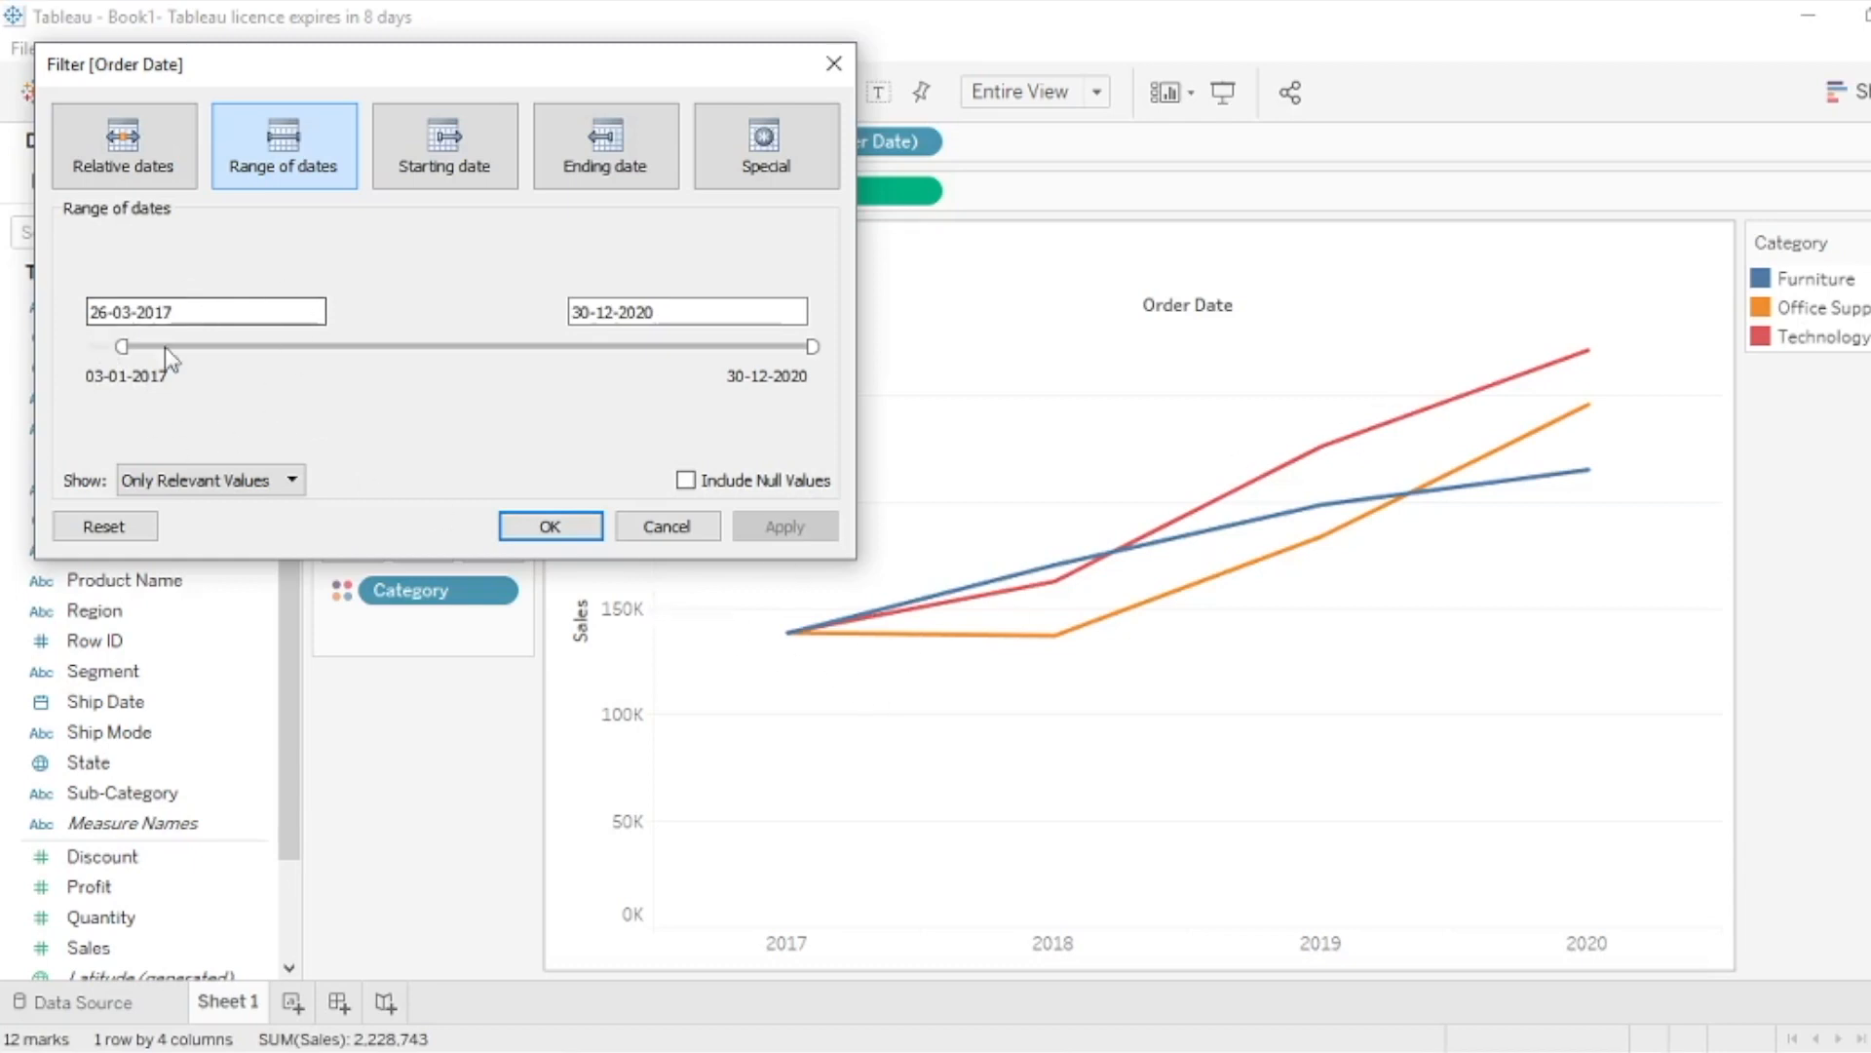
Reset the range's start to 03-01-2017 and apply it, and move the start to 17-05-2017 and apply again
drag(122, 347, 78, 348)
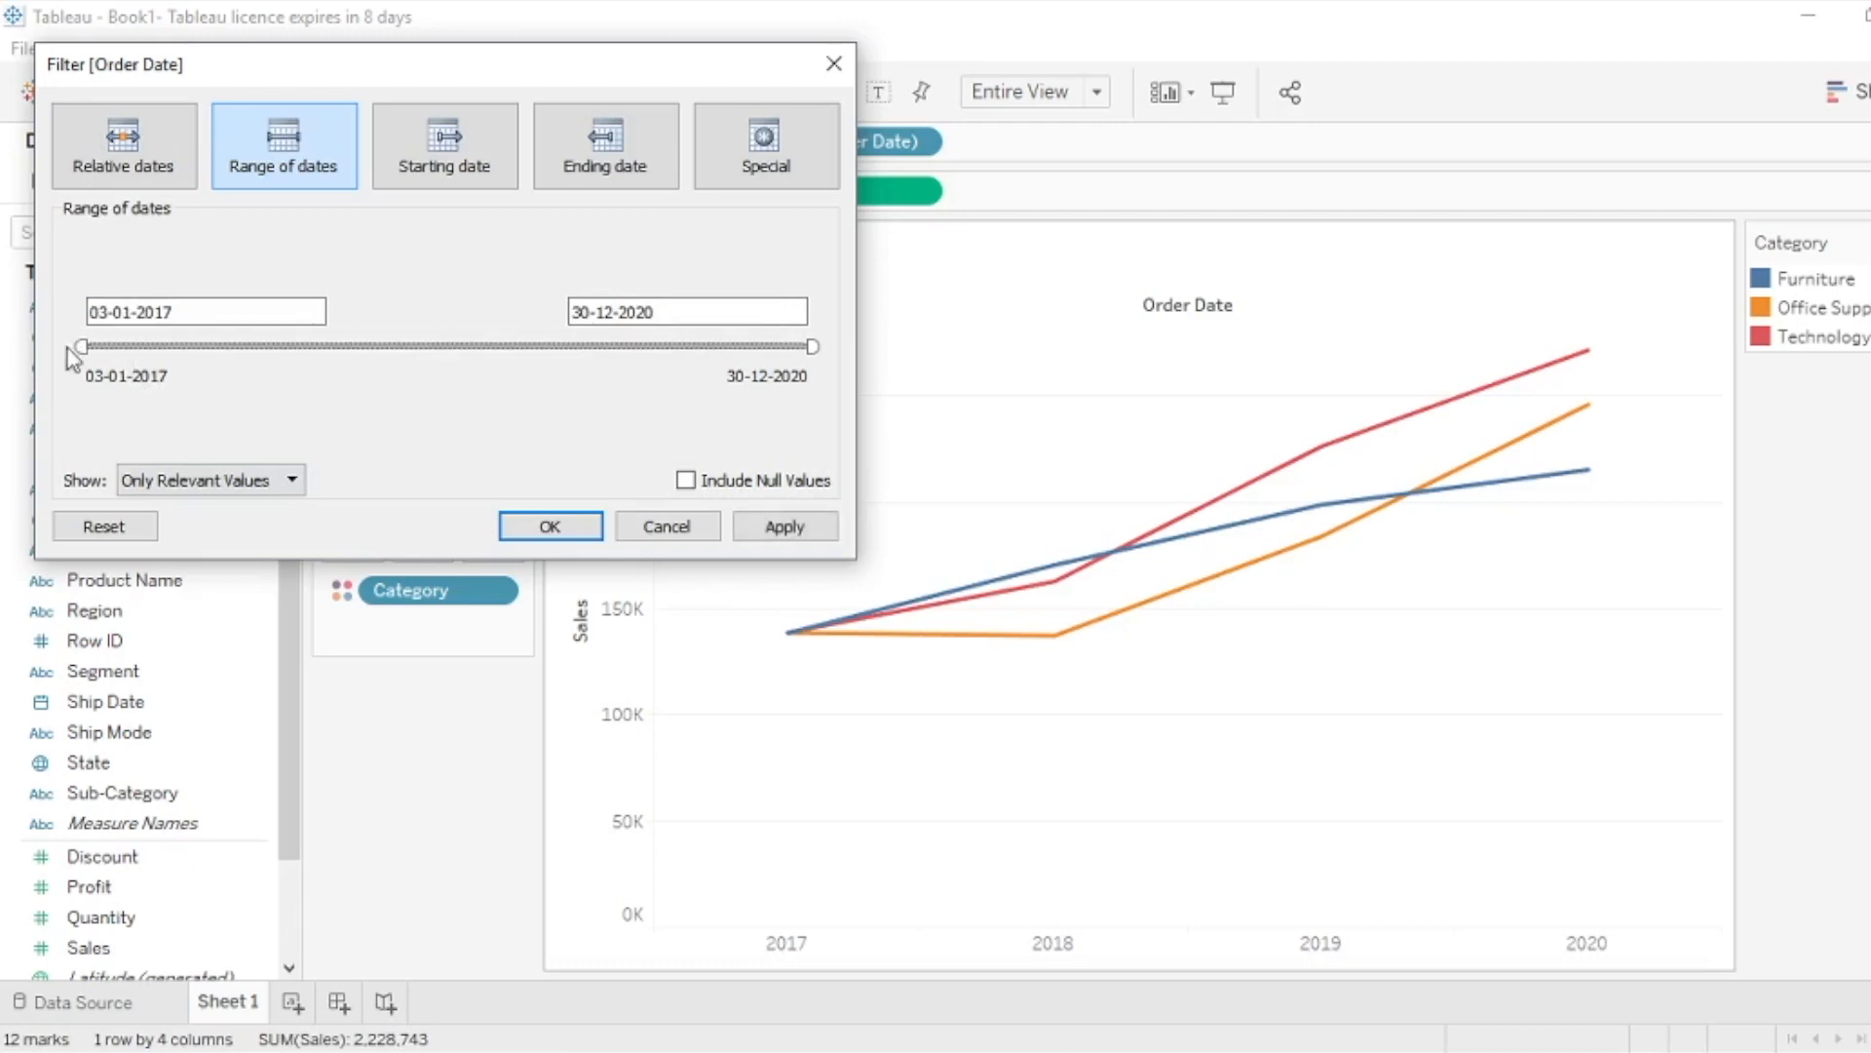
click(751, 536)
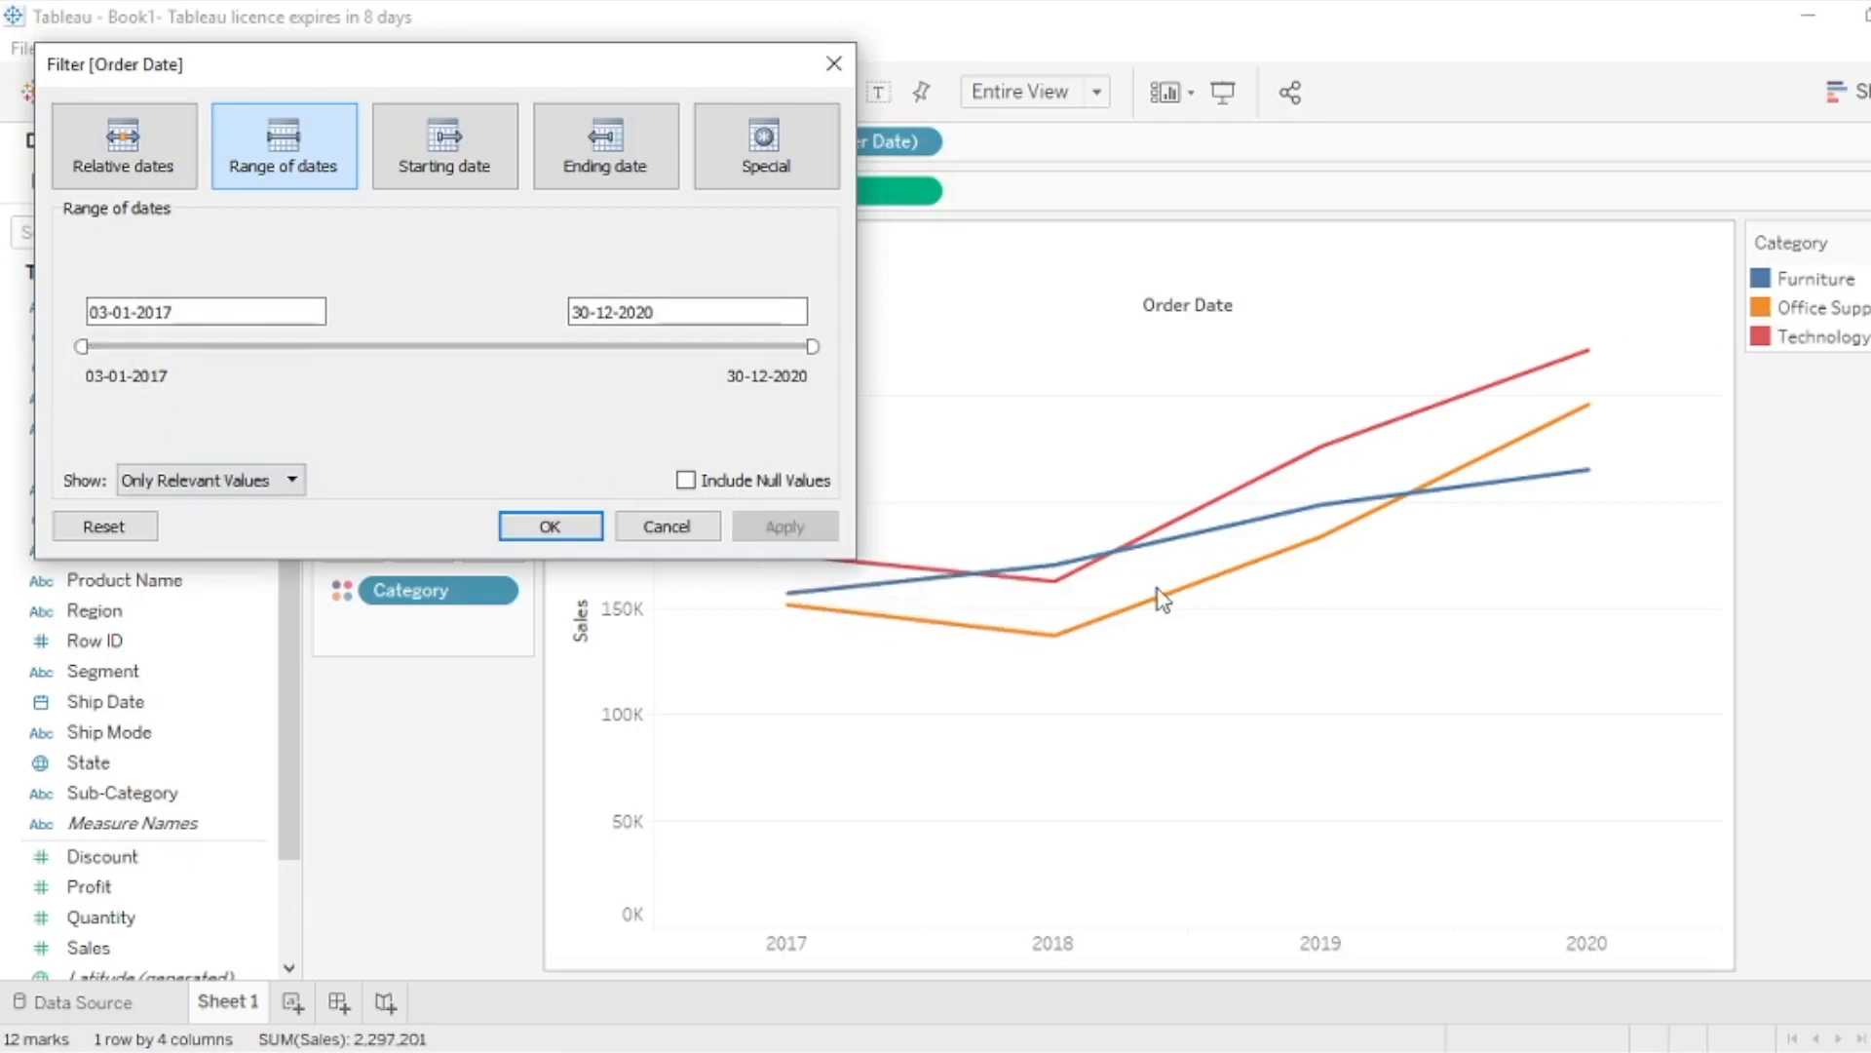
drag(80, 347, 148, 348)
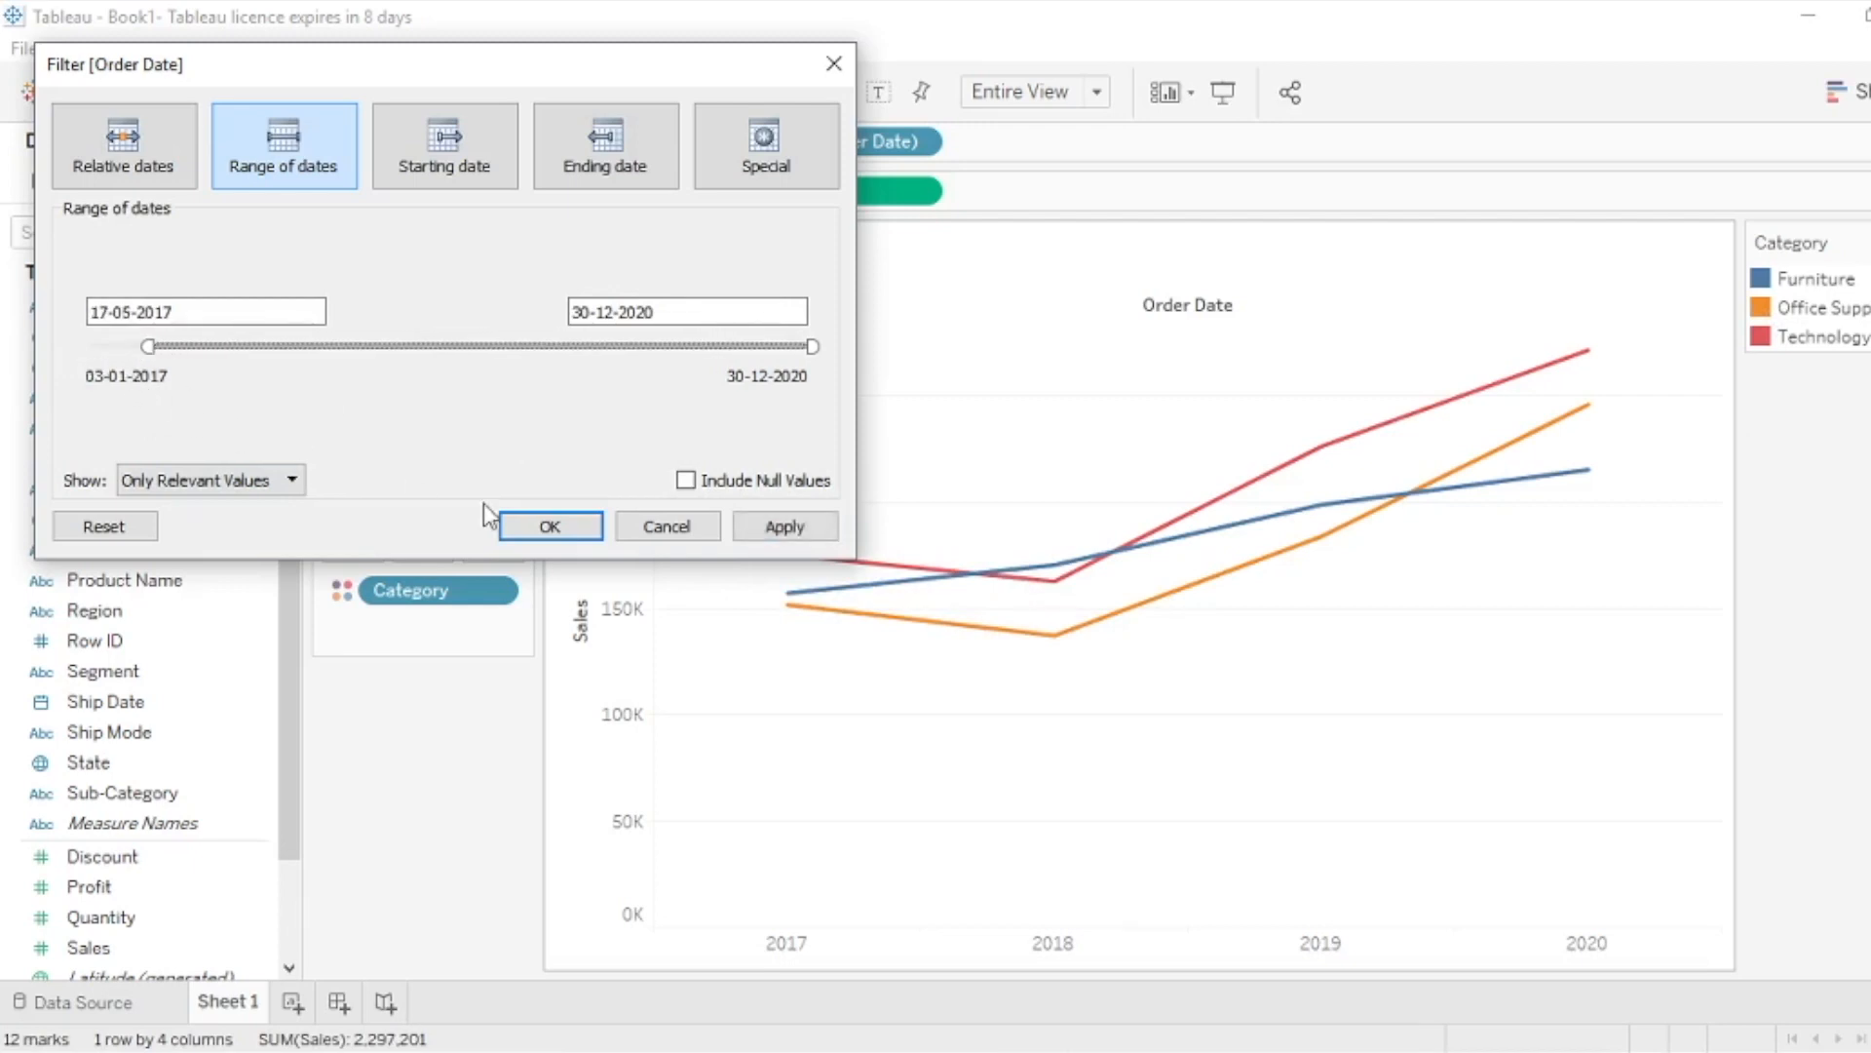
click(747, 532)
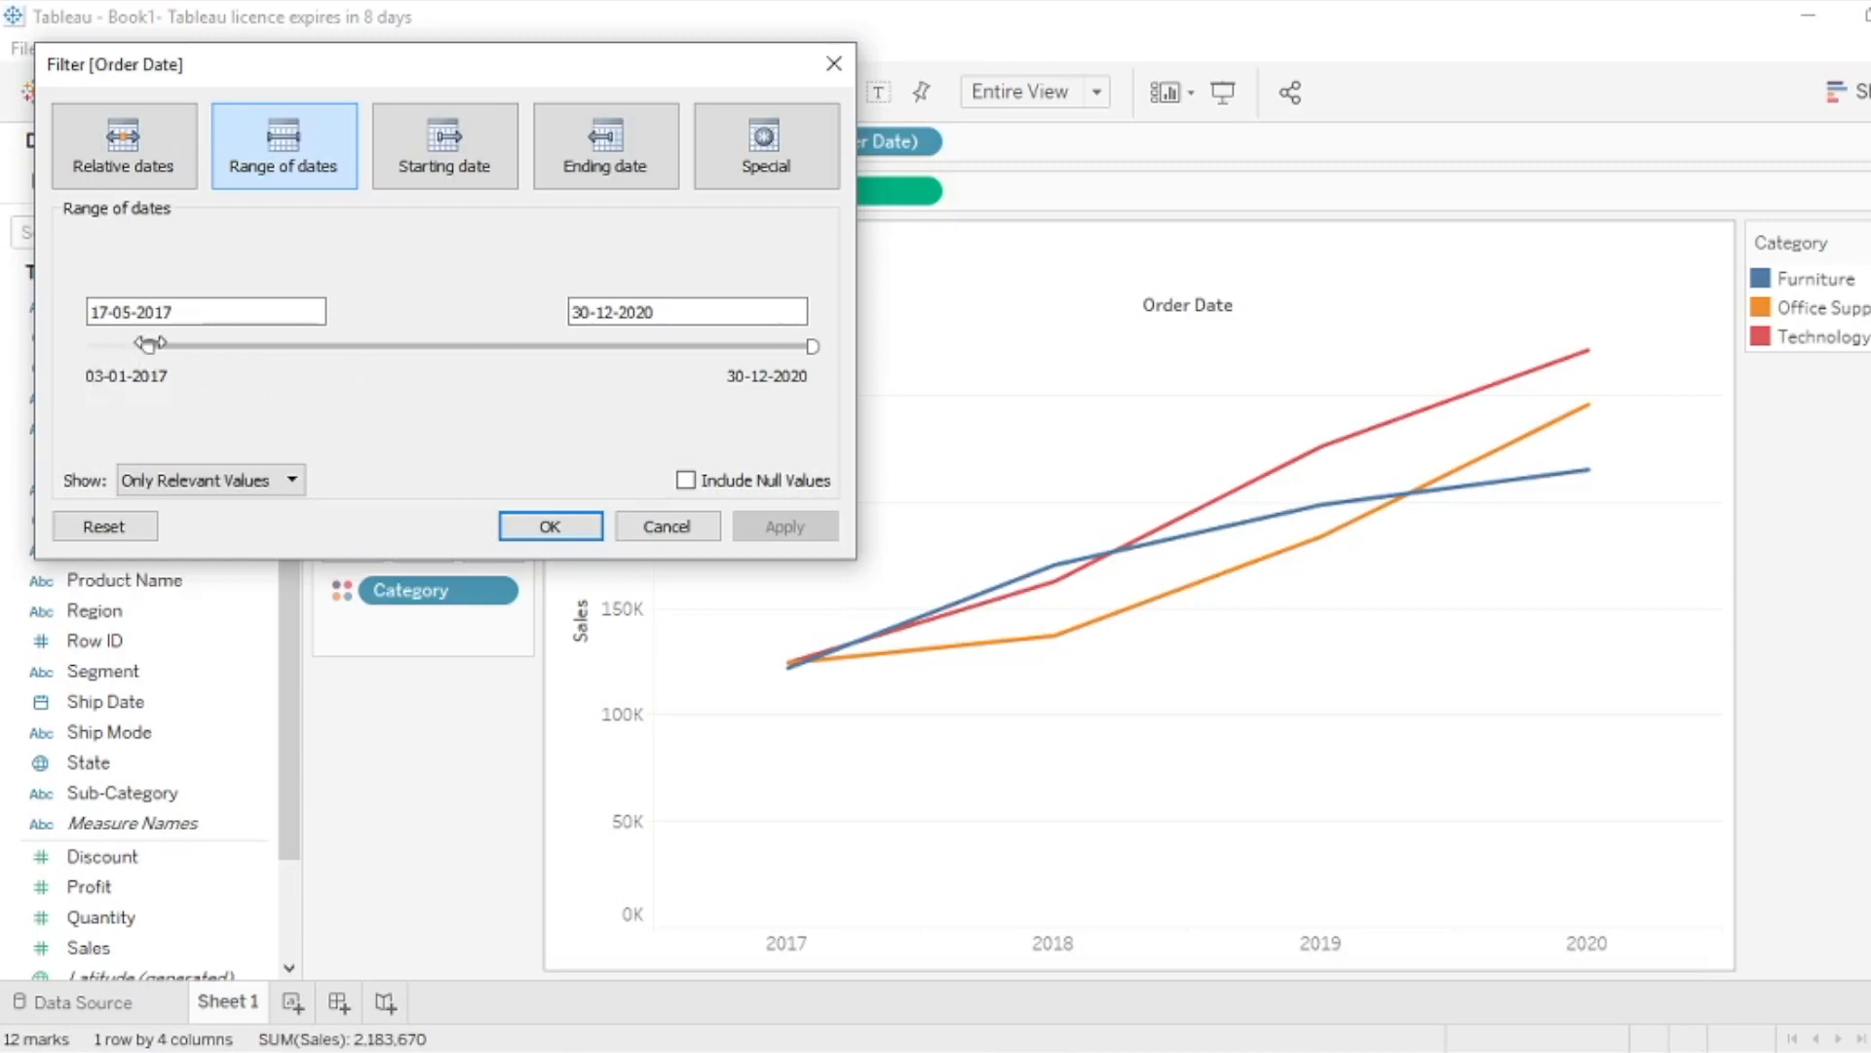
click(178, 312)
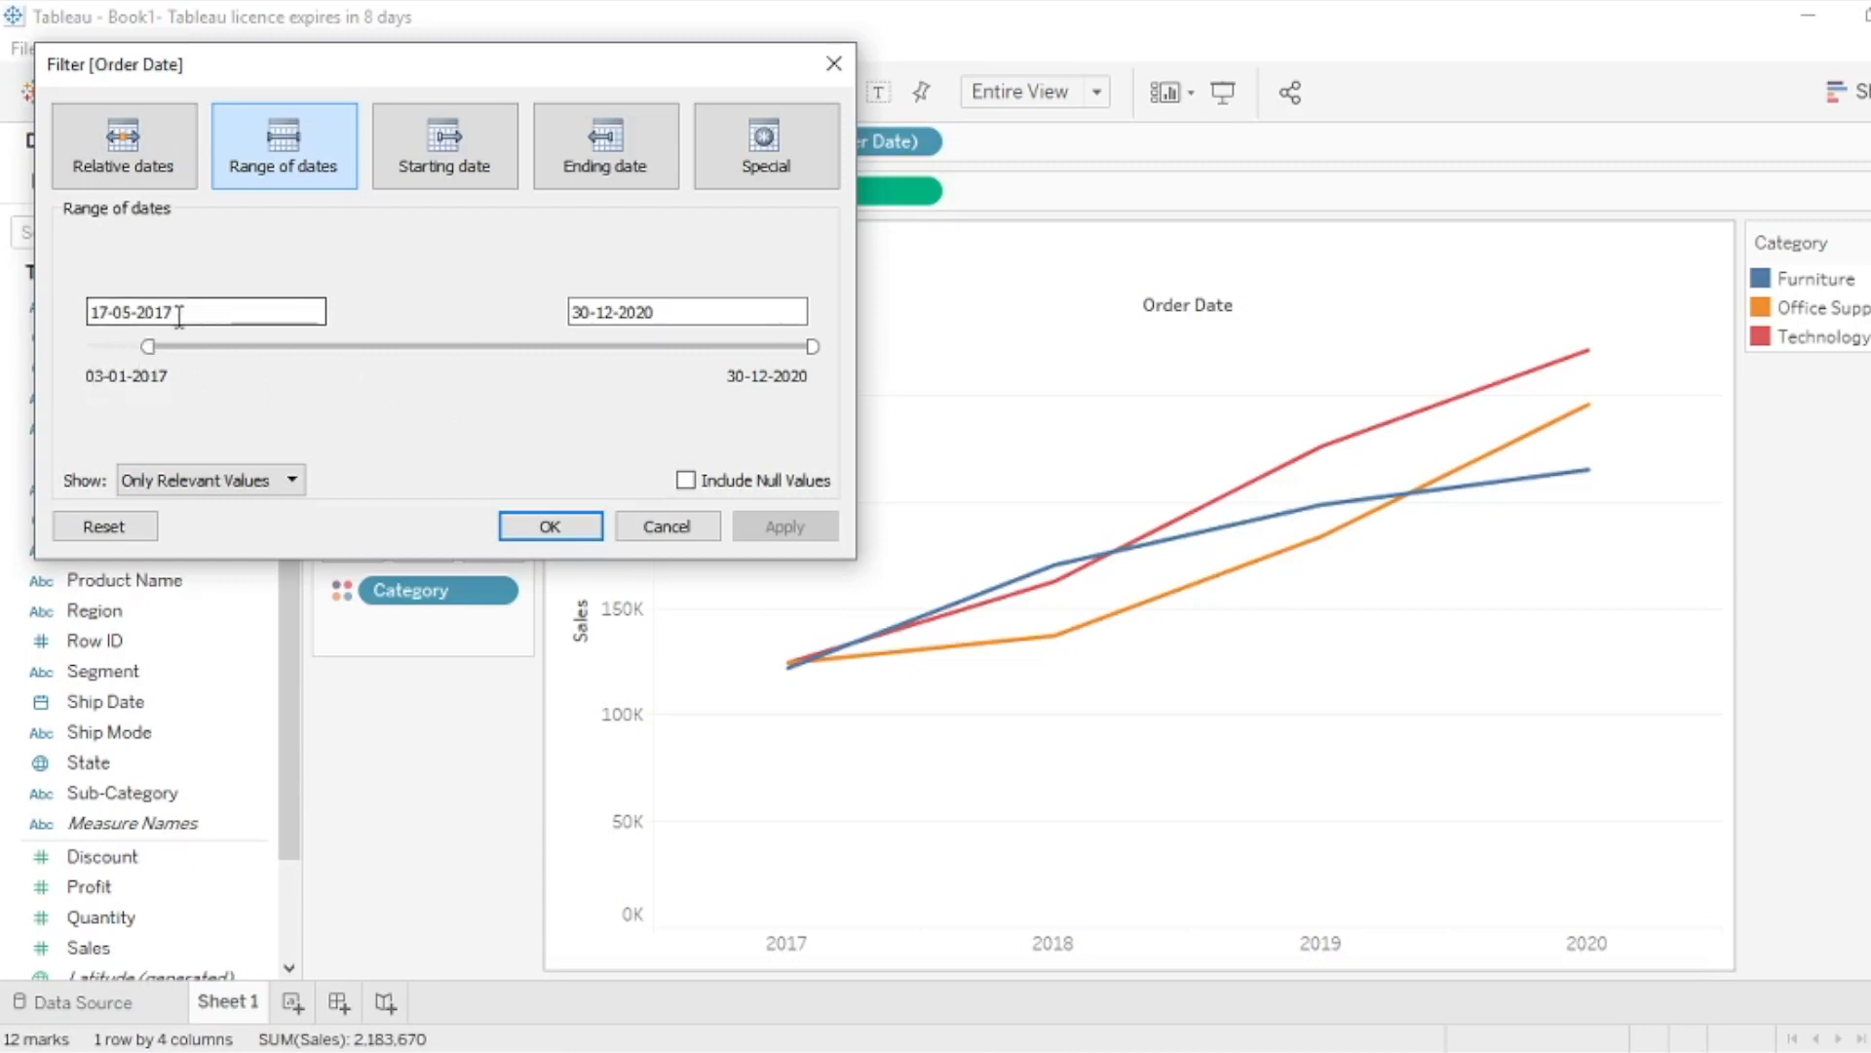
click(466, 394)
Apply 24-01-2020, 27-07-2020 and 09-12-2020 in turn as the end of the Order Date range
drag(812, 345, 645, 346)
click(785, 527)
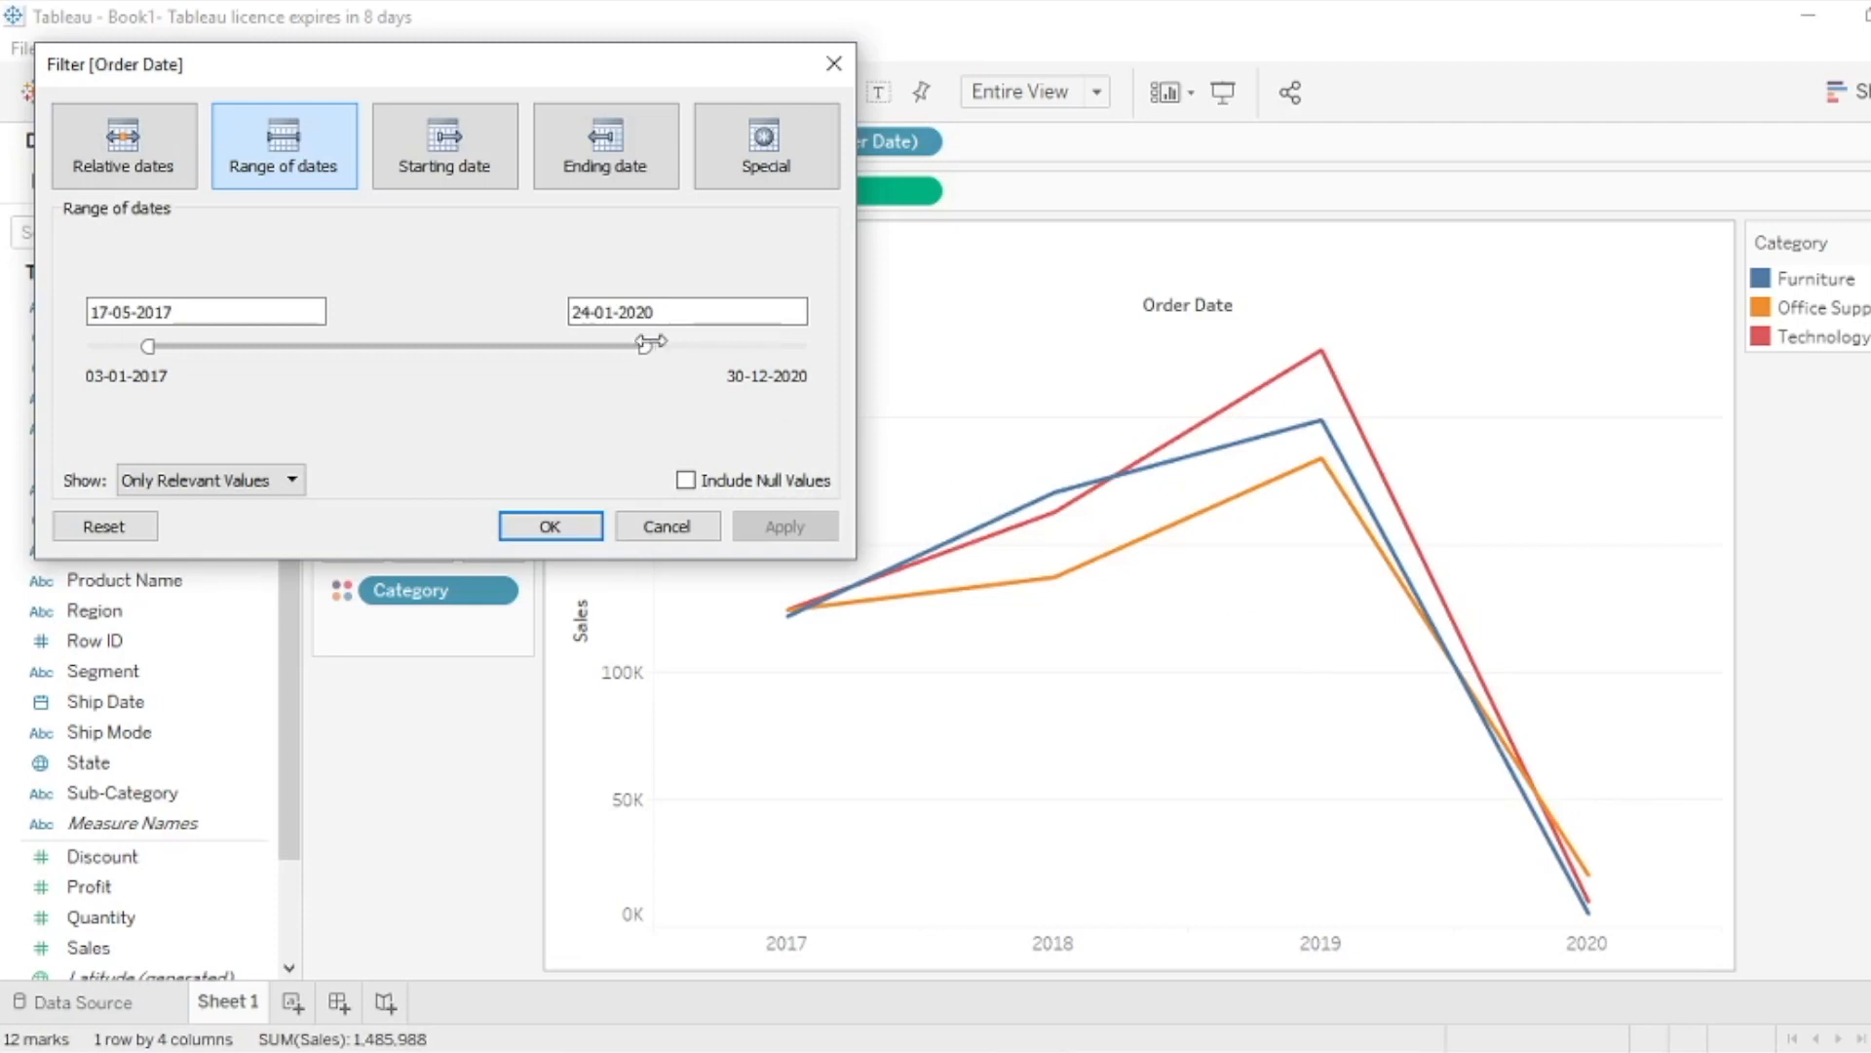
drag(644, 346, 736, 346)
click(786, 526)
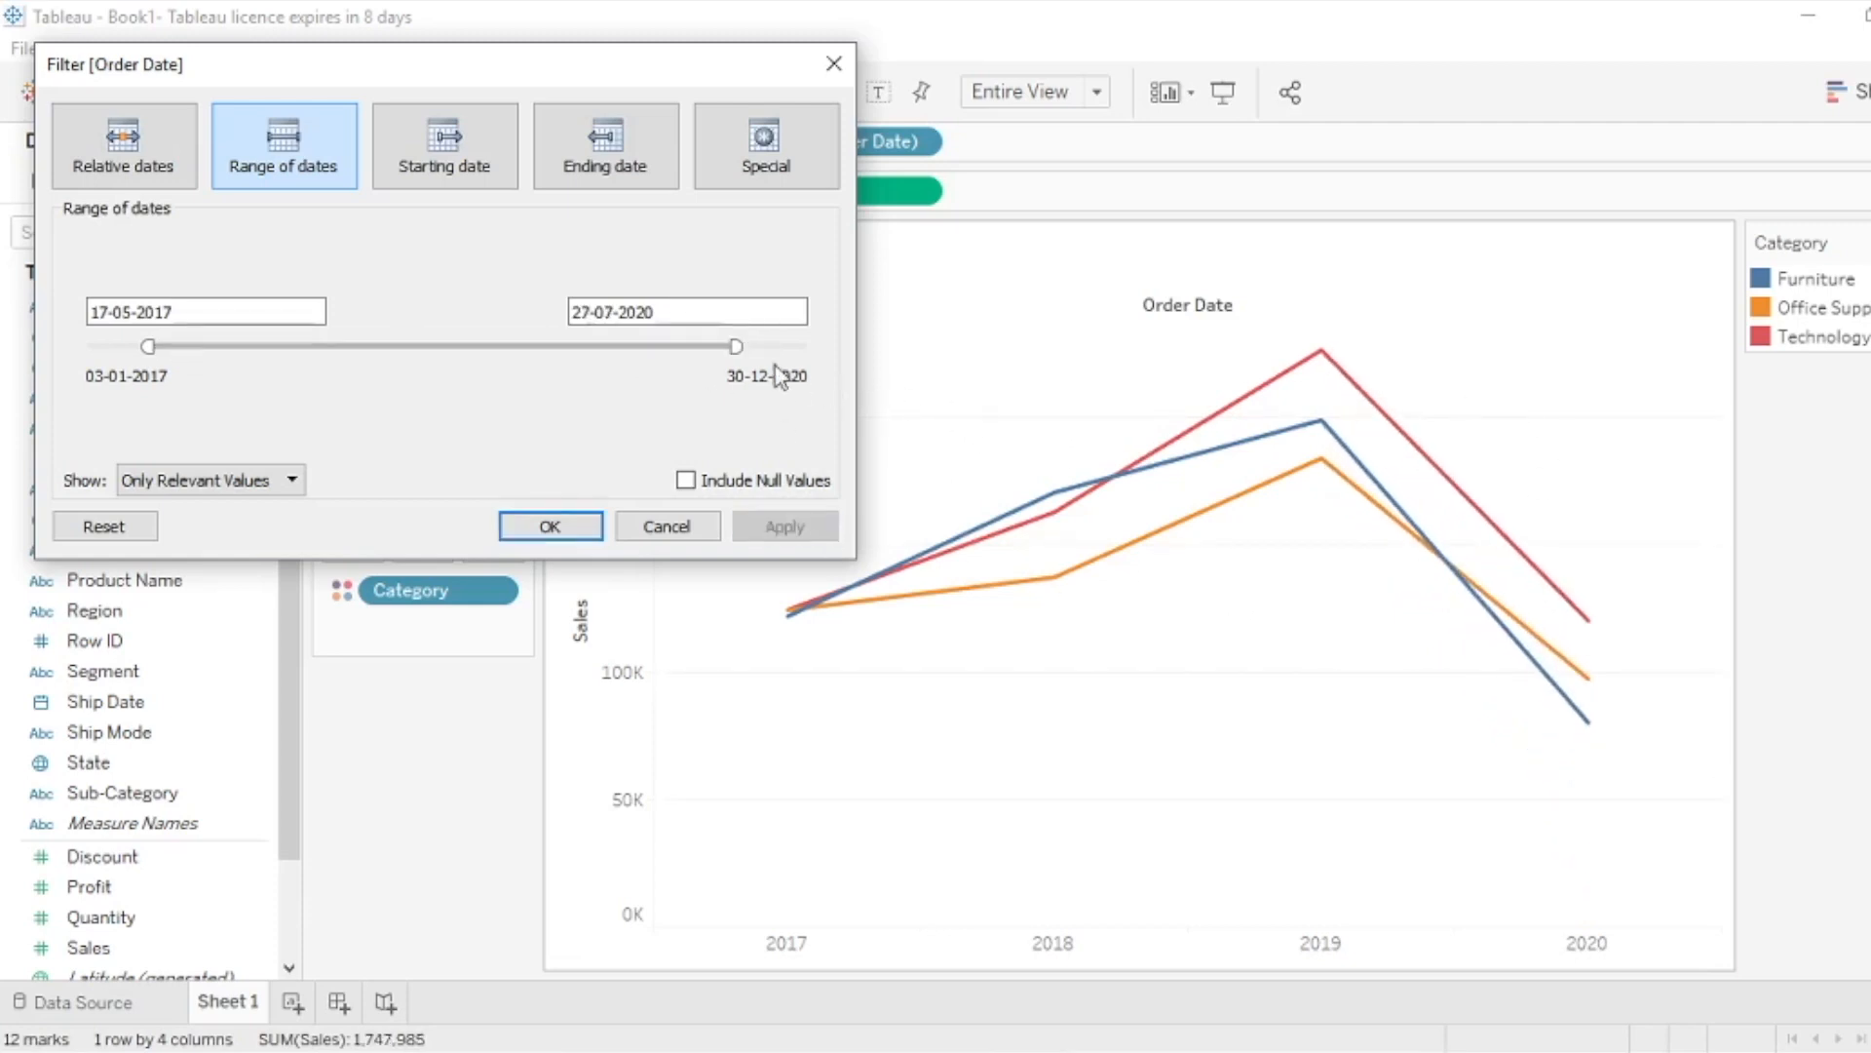
drag(738, 346, 803, 346)
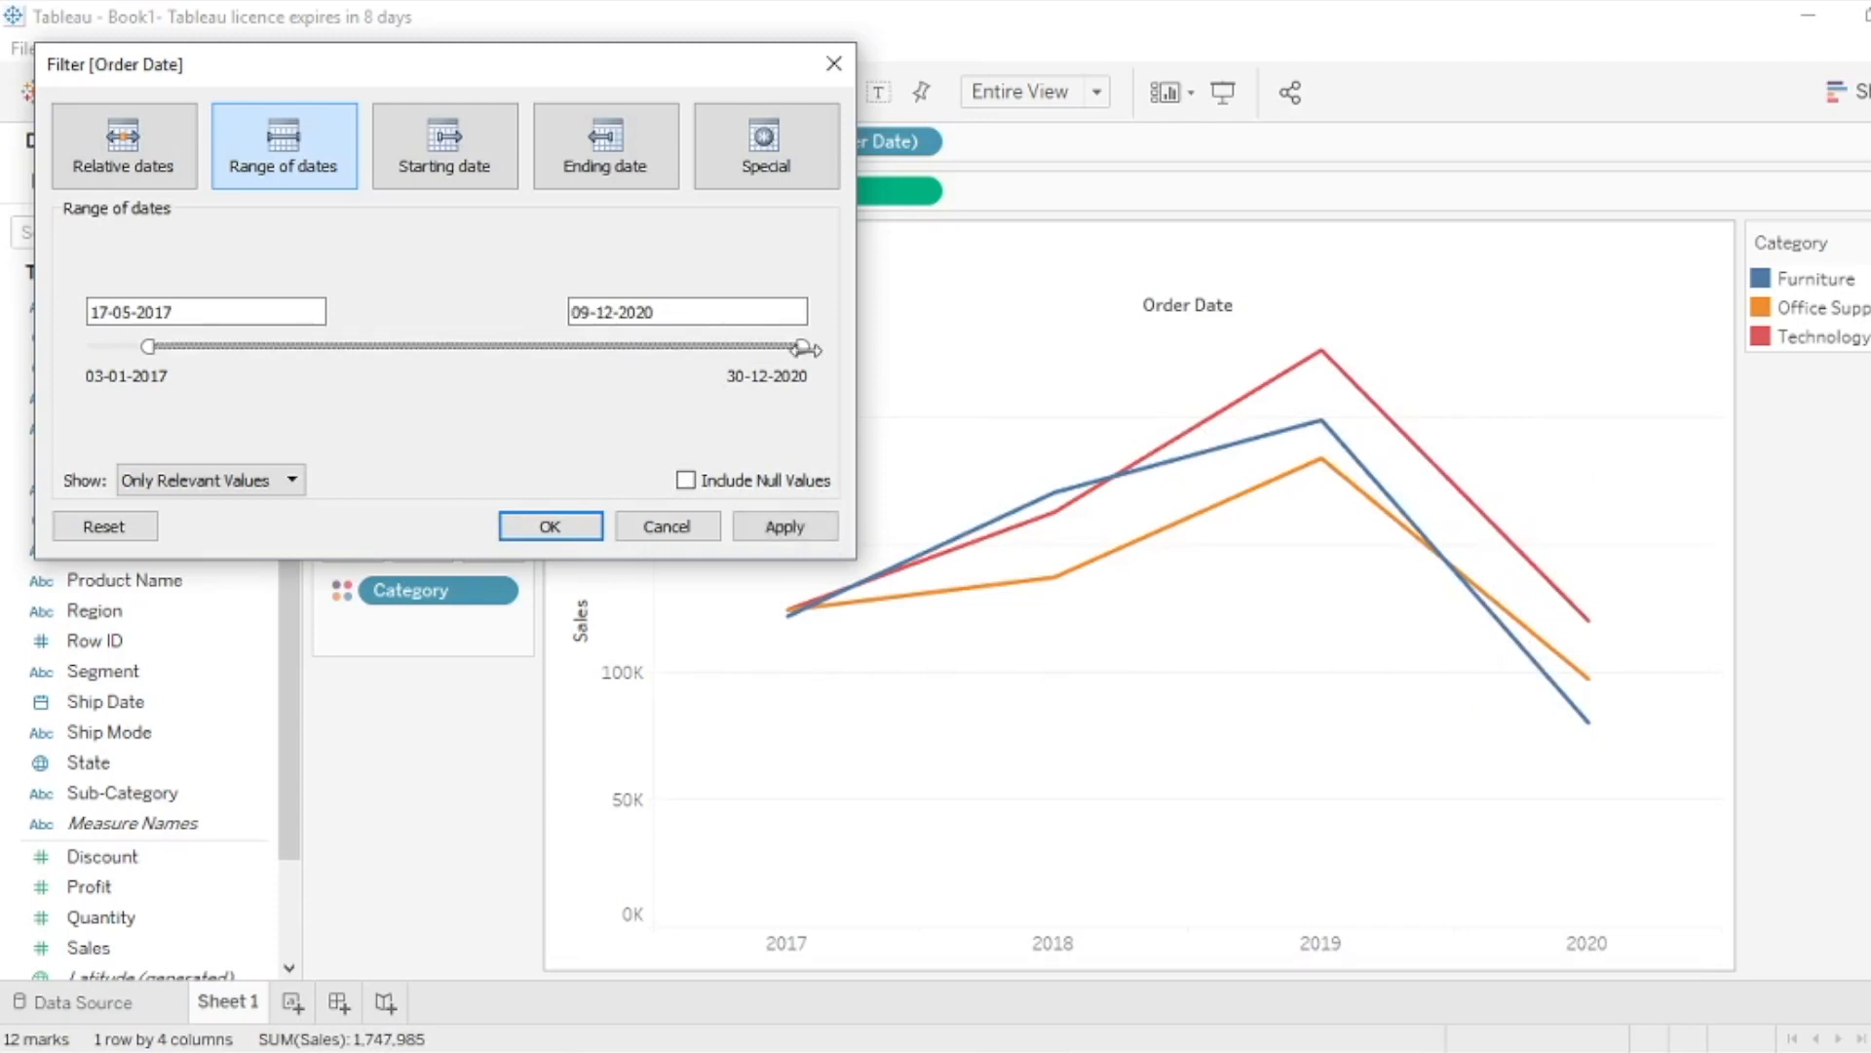
click(786, 527)
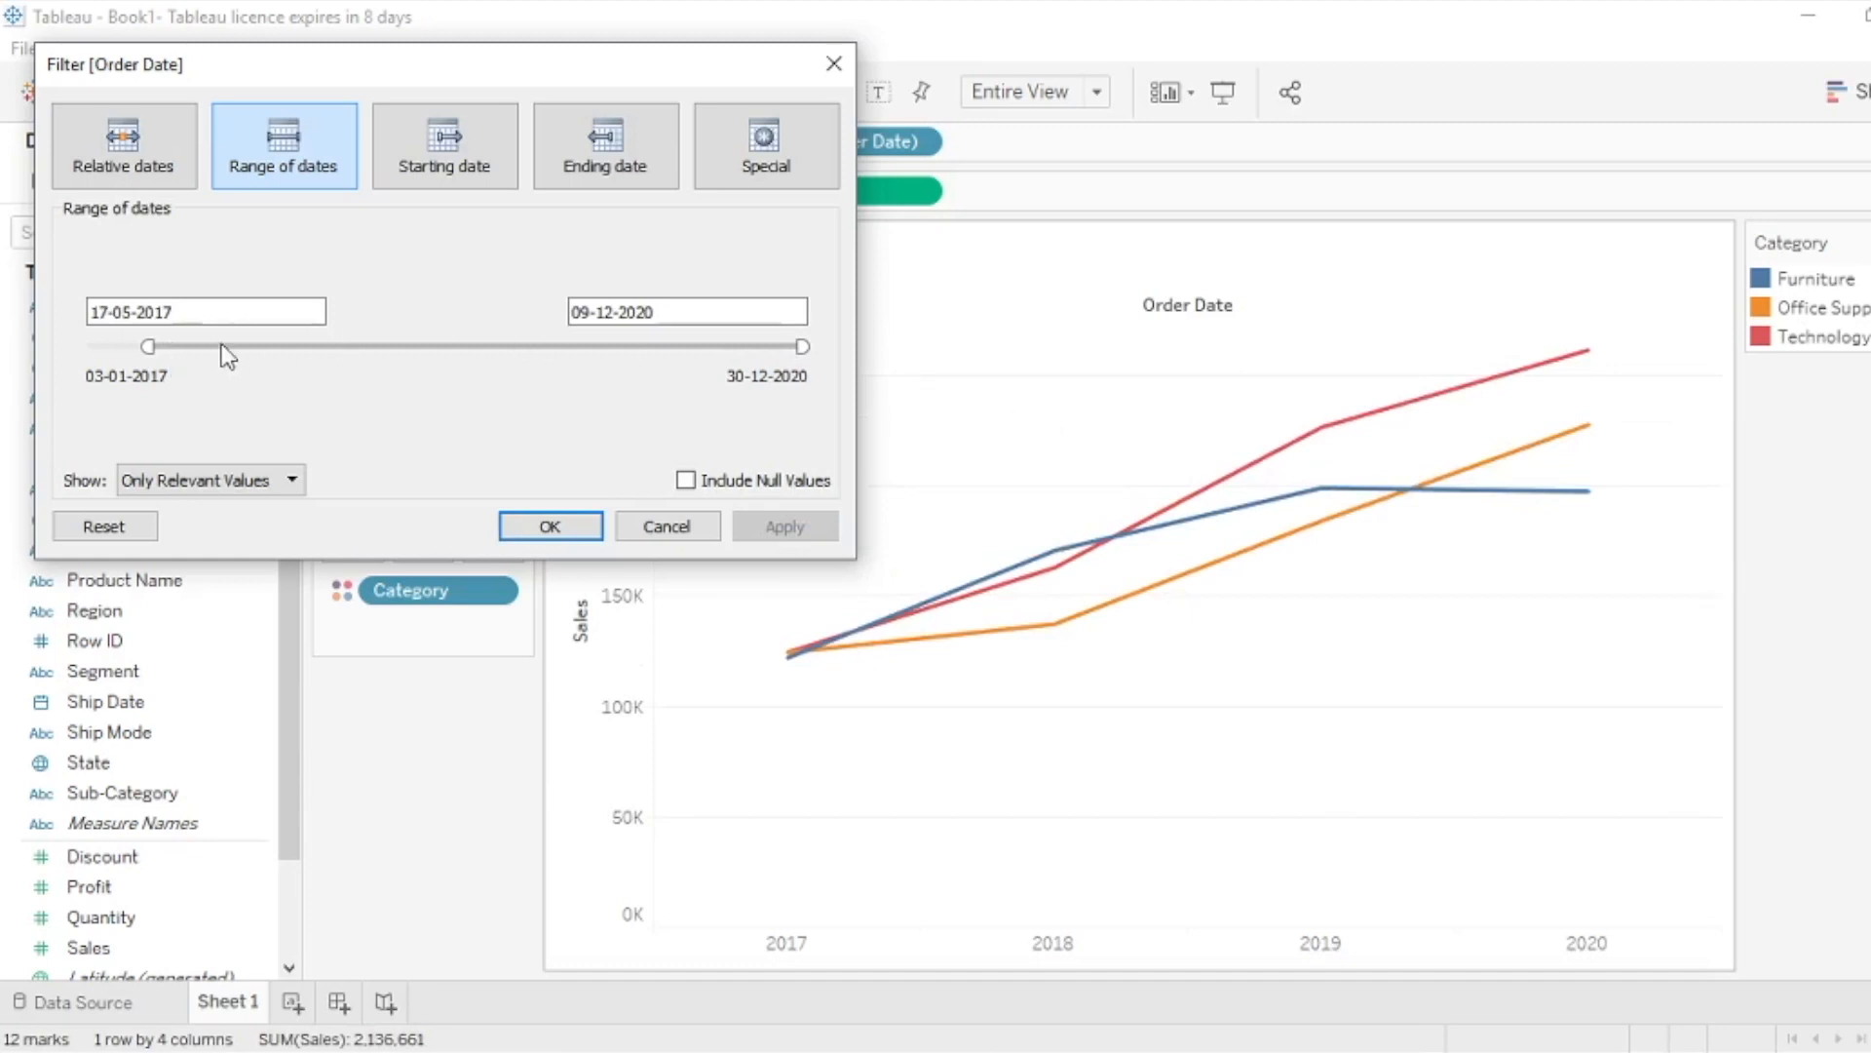
Filter Order Date by starting date only, applying 24-07-2017, 07-01-2018 and 03-01-2017 in turn
click(432, 155)
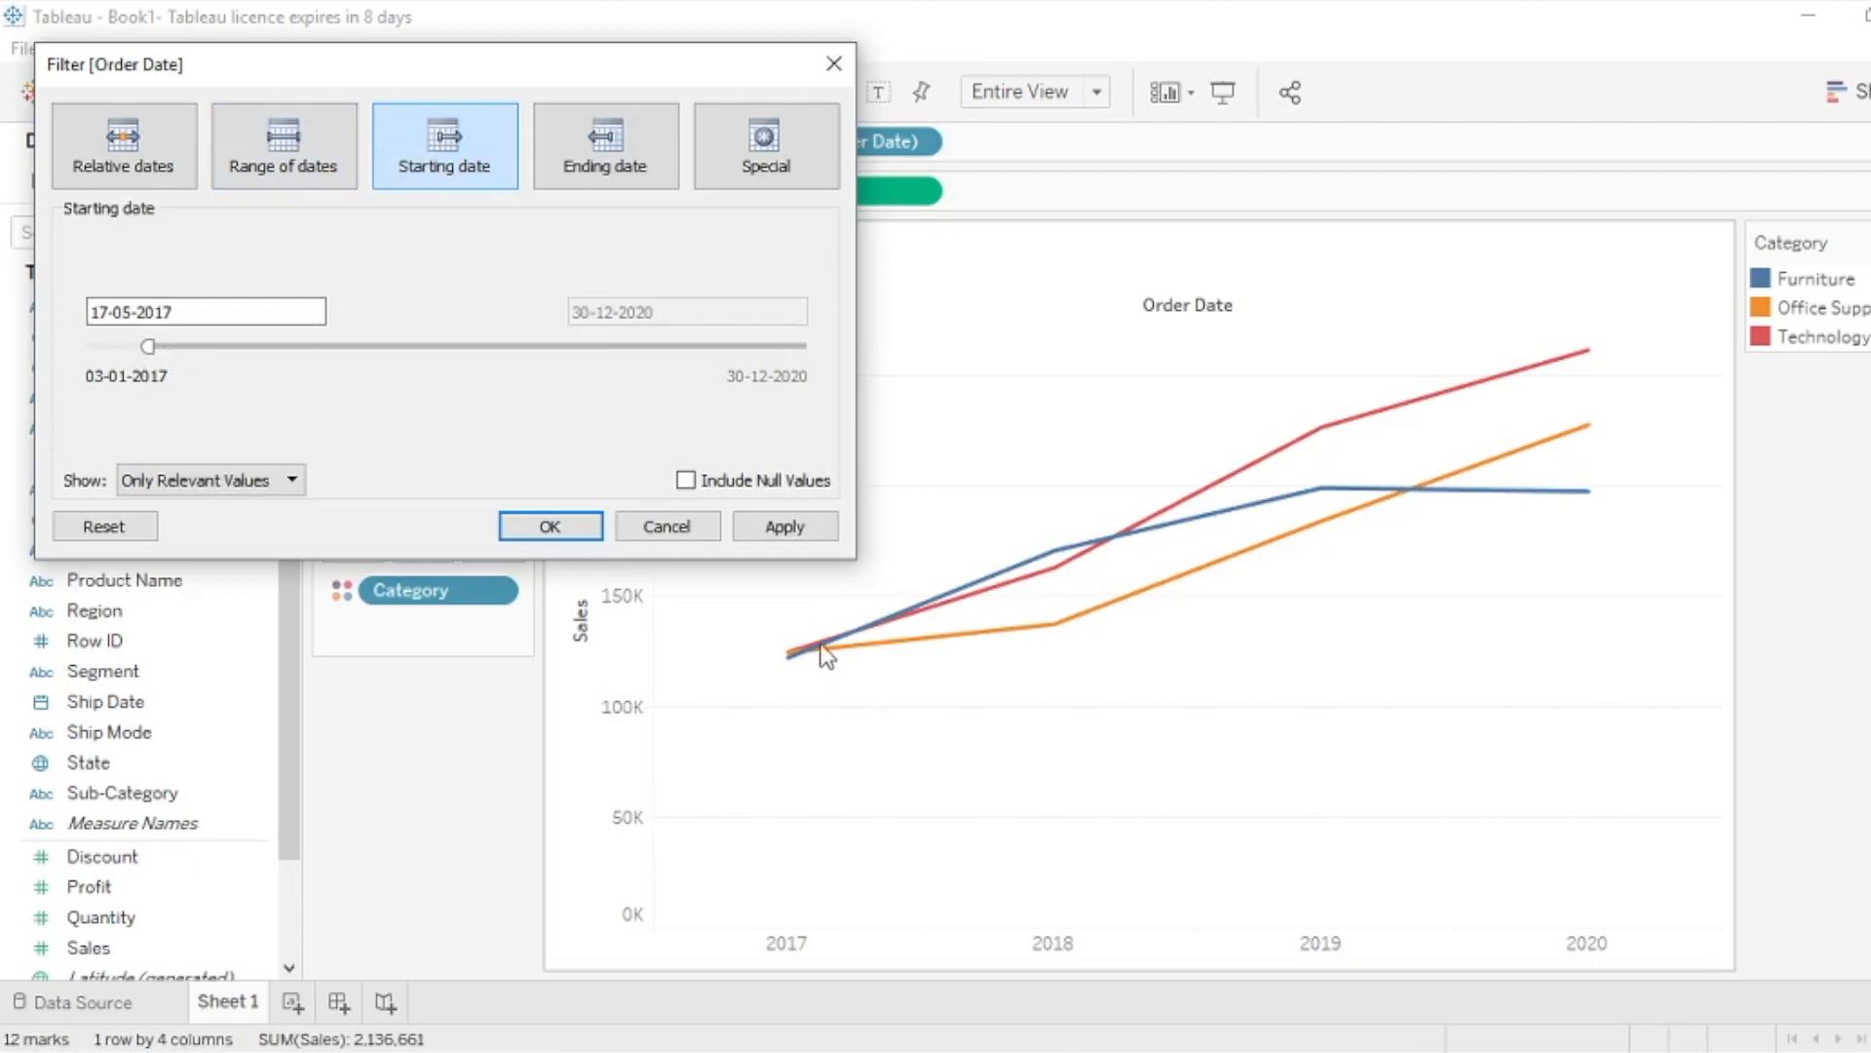
mouse_move(148, 347)
mouse_down()
mouse_move(80, 349)
mouse_move(666, 342)
mouse_move(181, 347)
mouse_up()
click(747, 526)
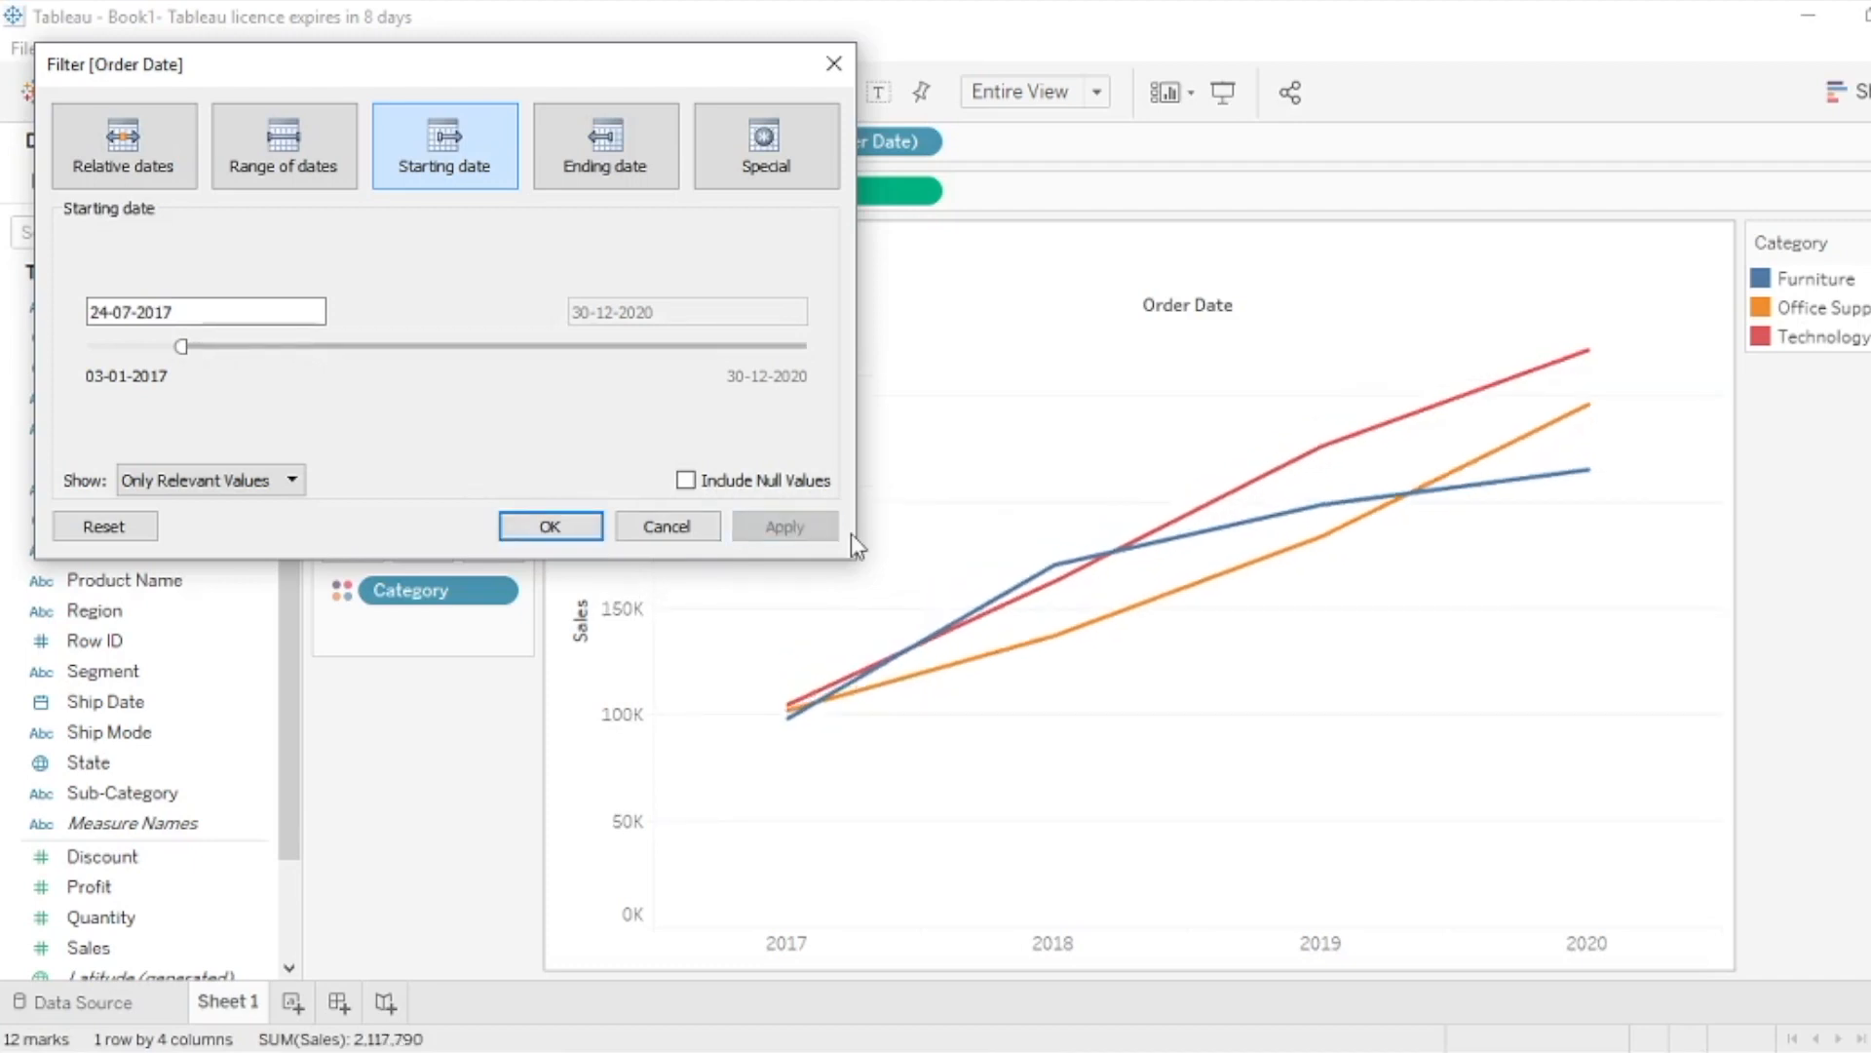
drag(182, 344, 263, 346)
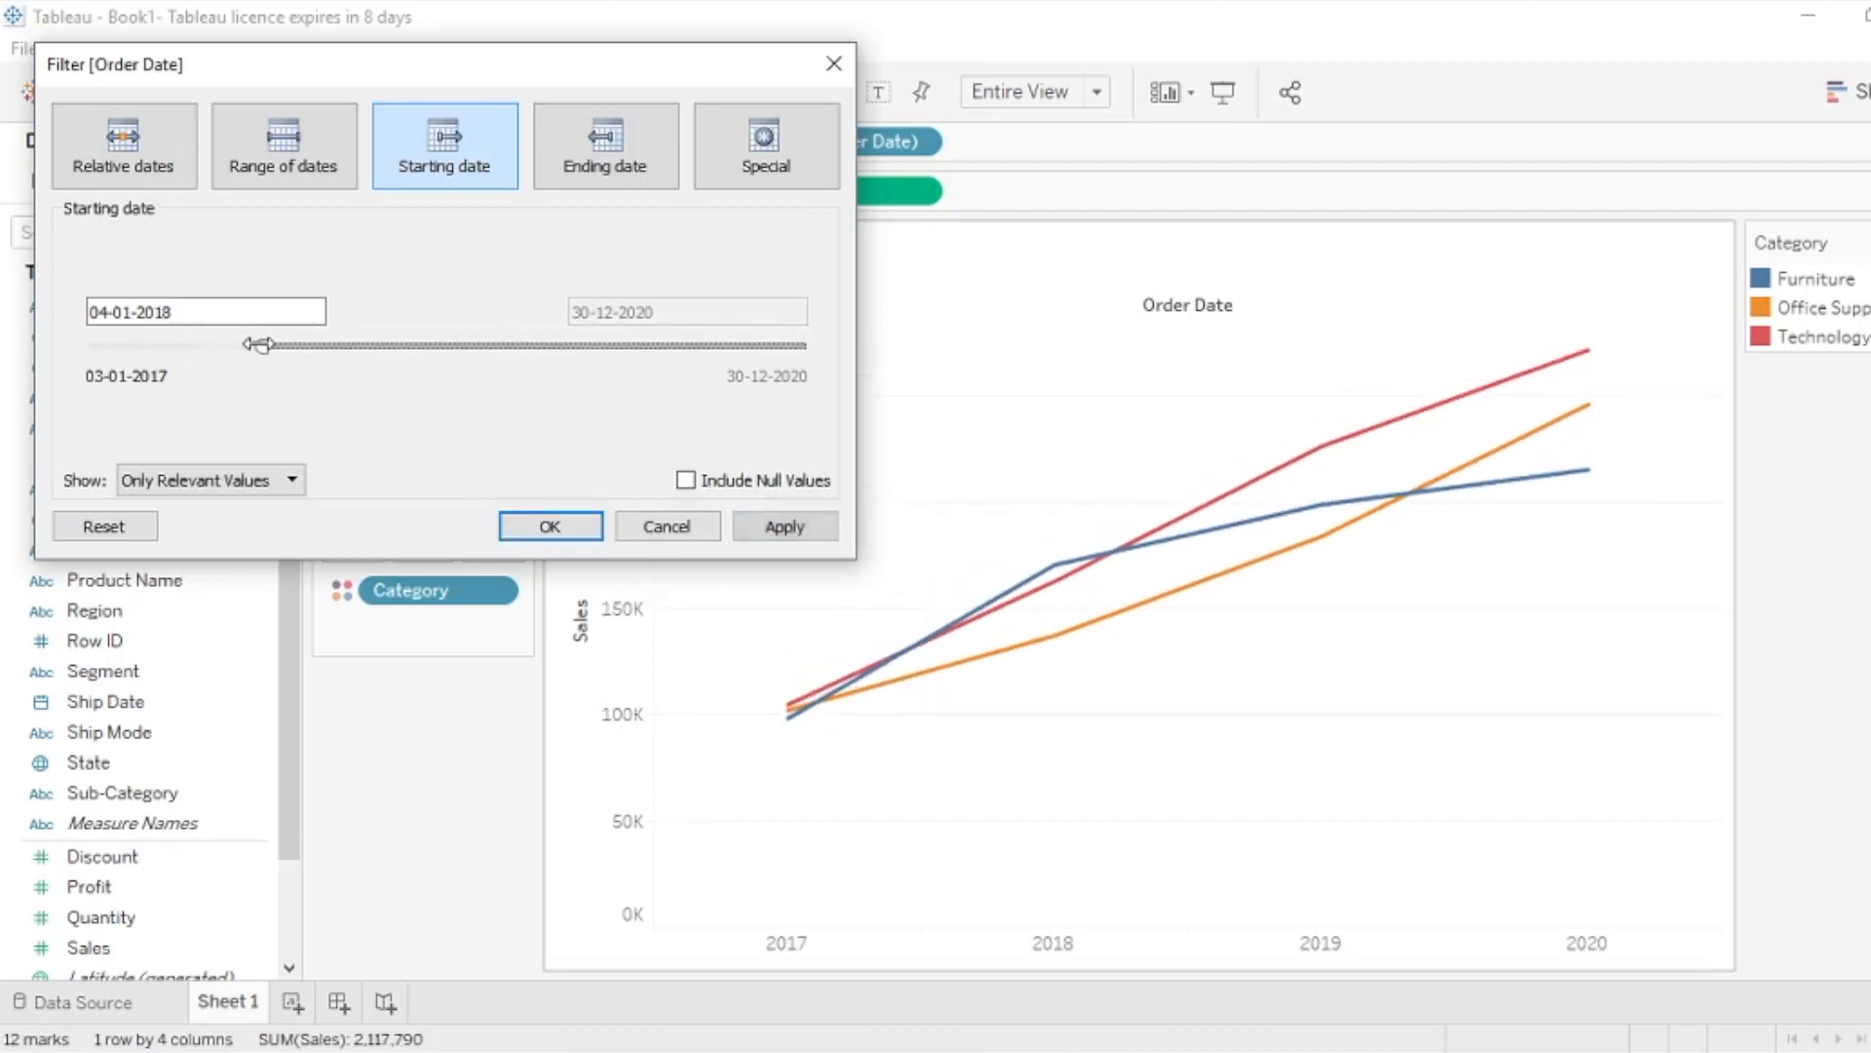
click(780, 529)
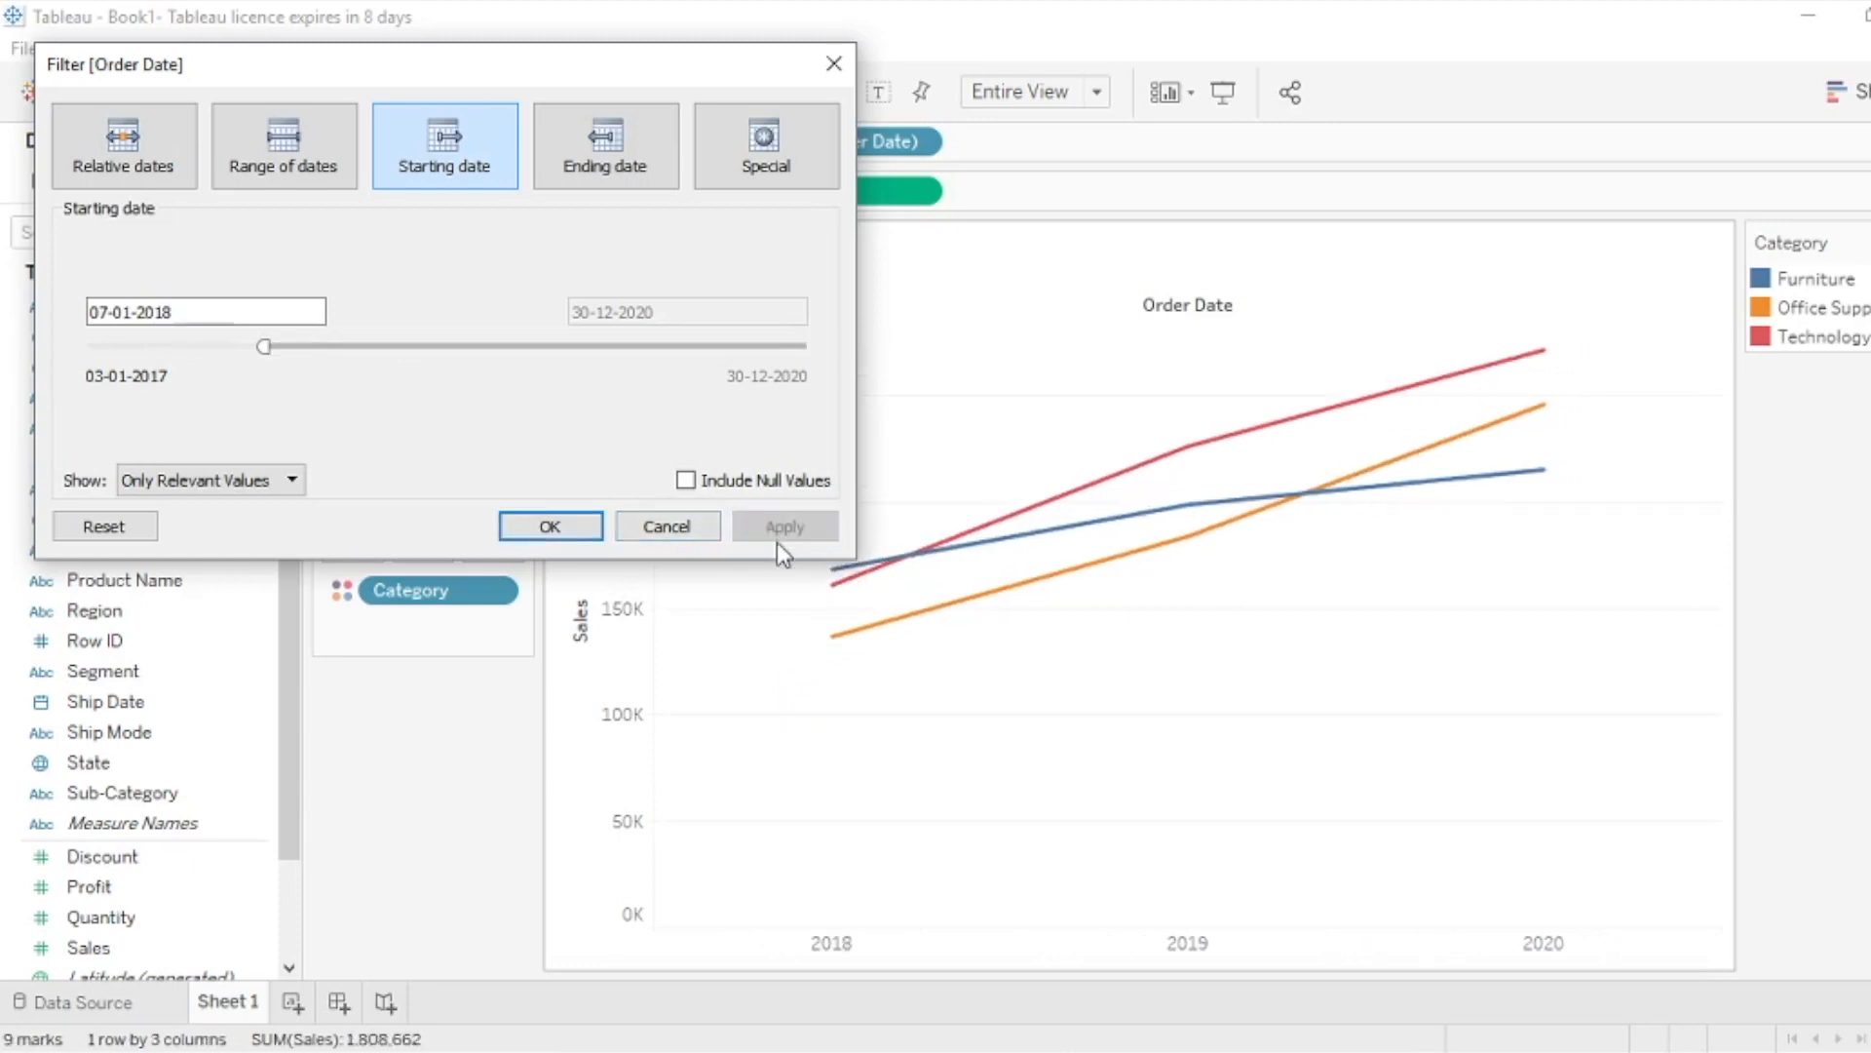
drag(263, 346, 78, 372)
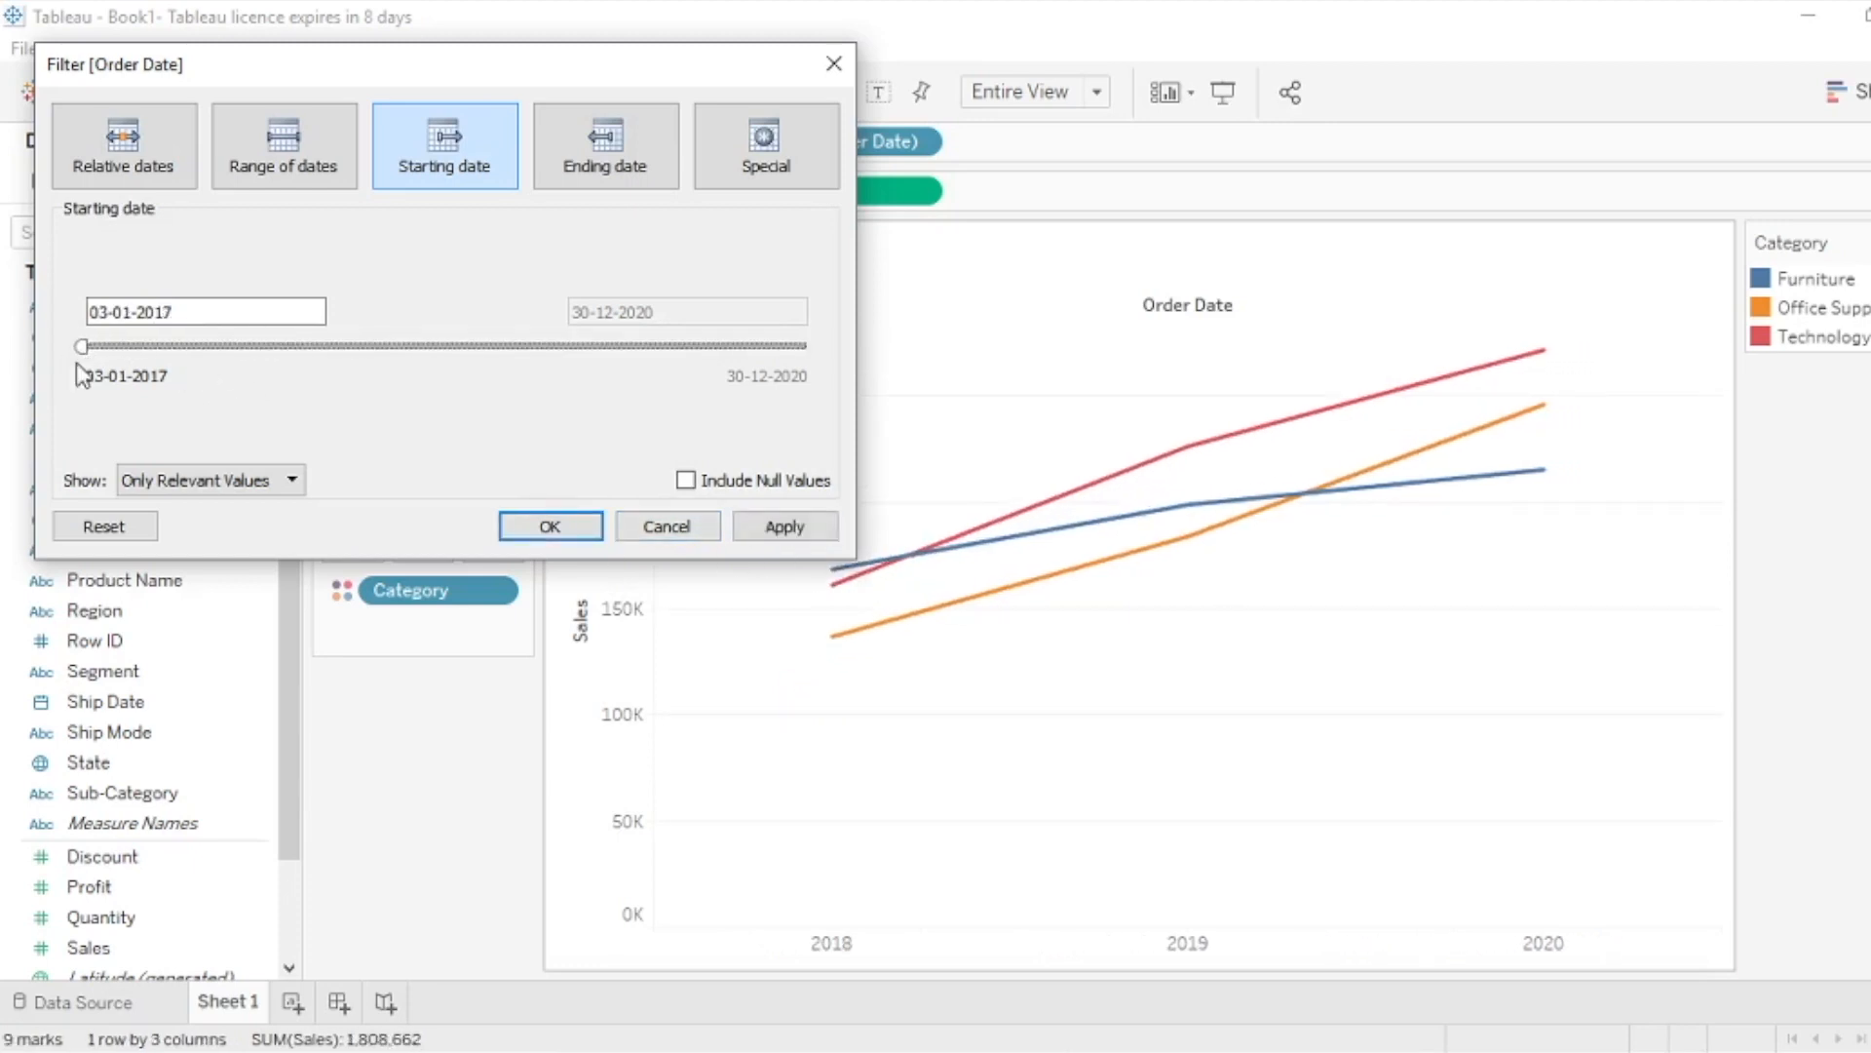
click(776, 525)
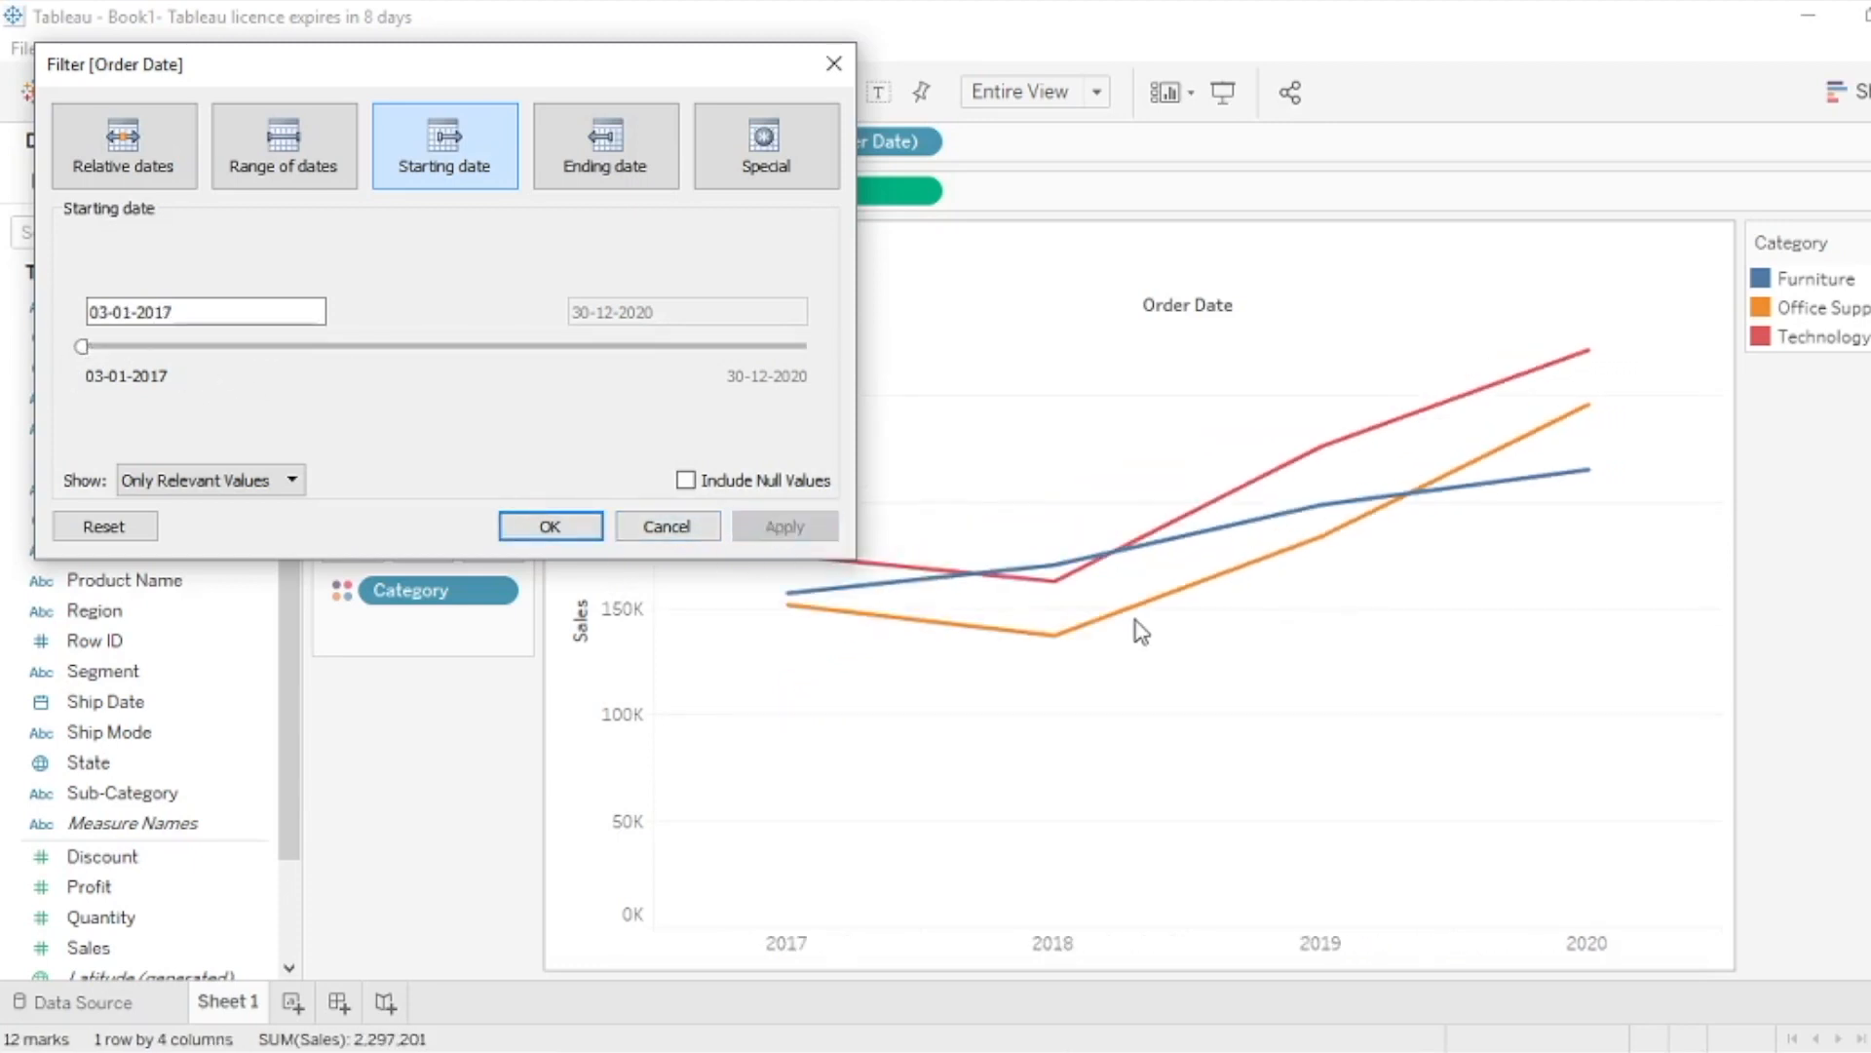
Review the ending-date and special options of the Order Date filter, and return to the range-of-dates options
click(604, 134)
click(731, 311)
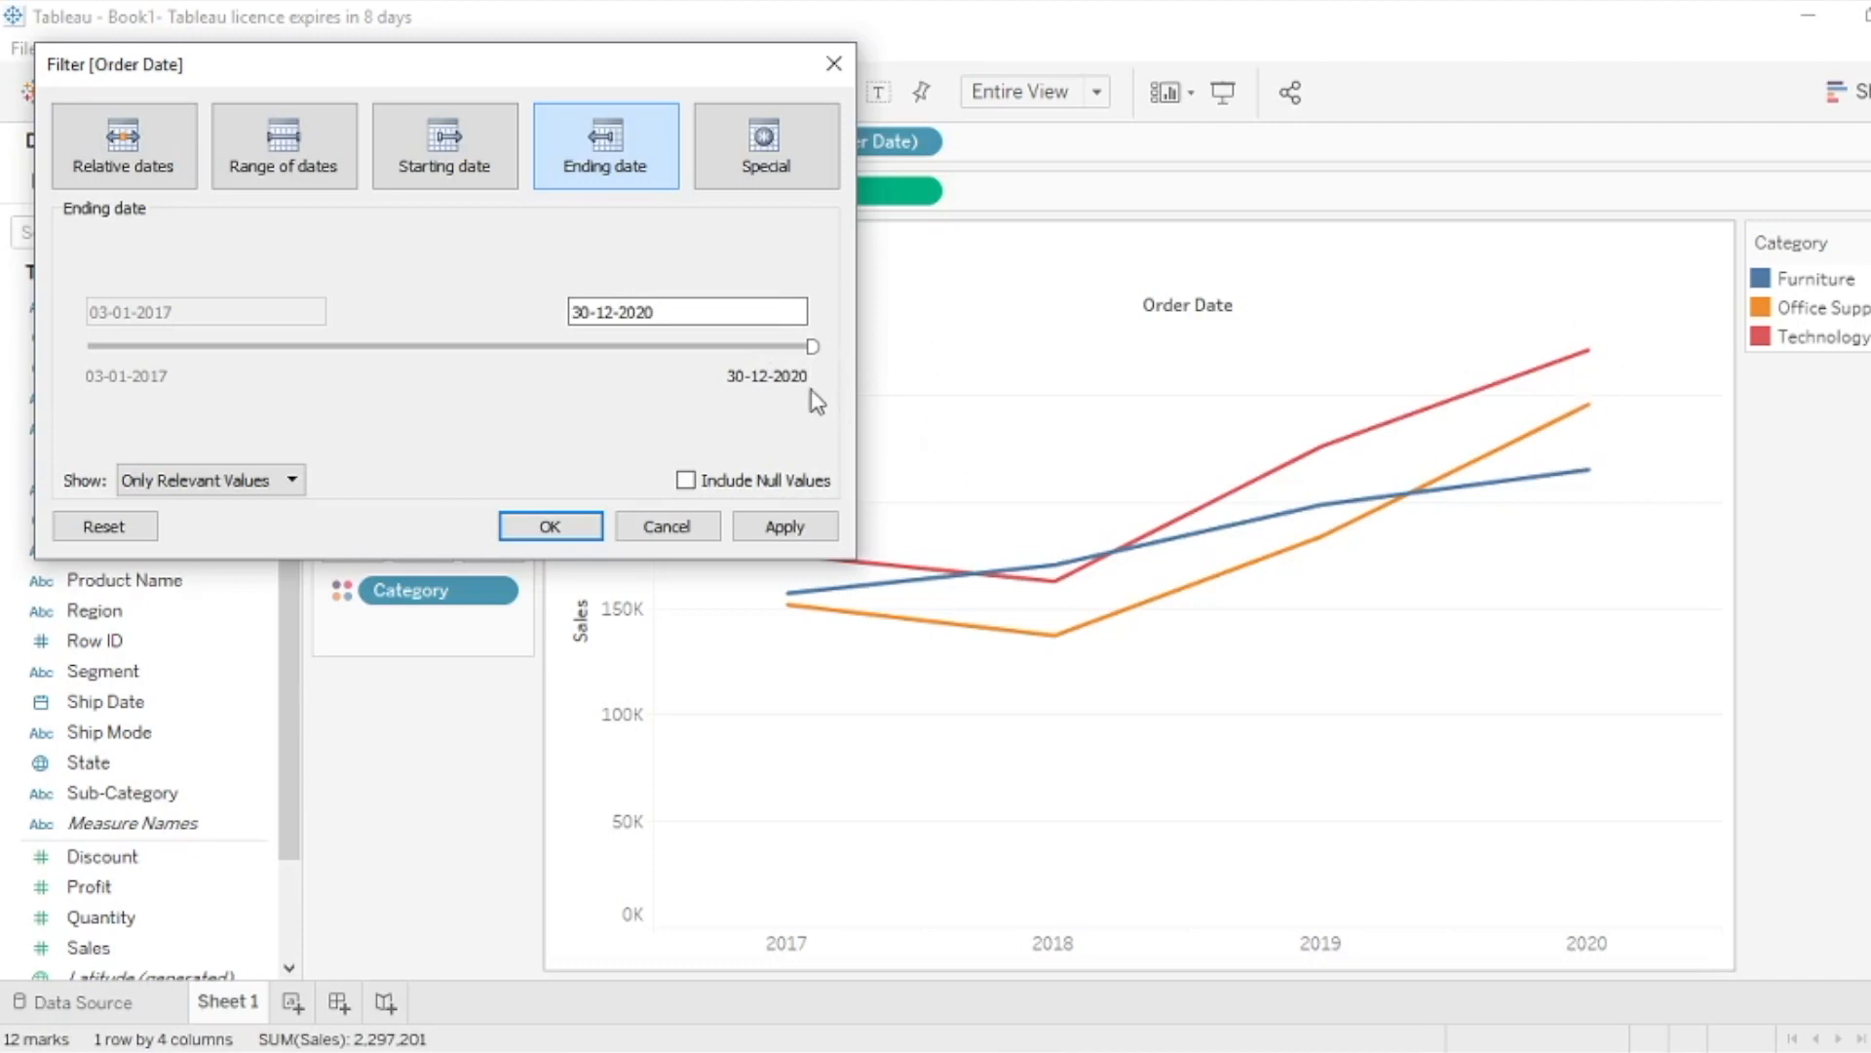
click(762, 145)
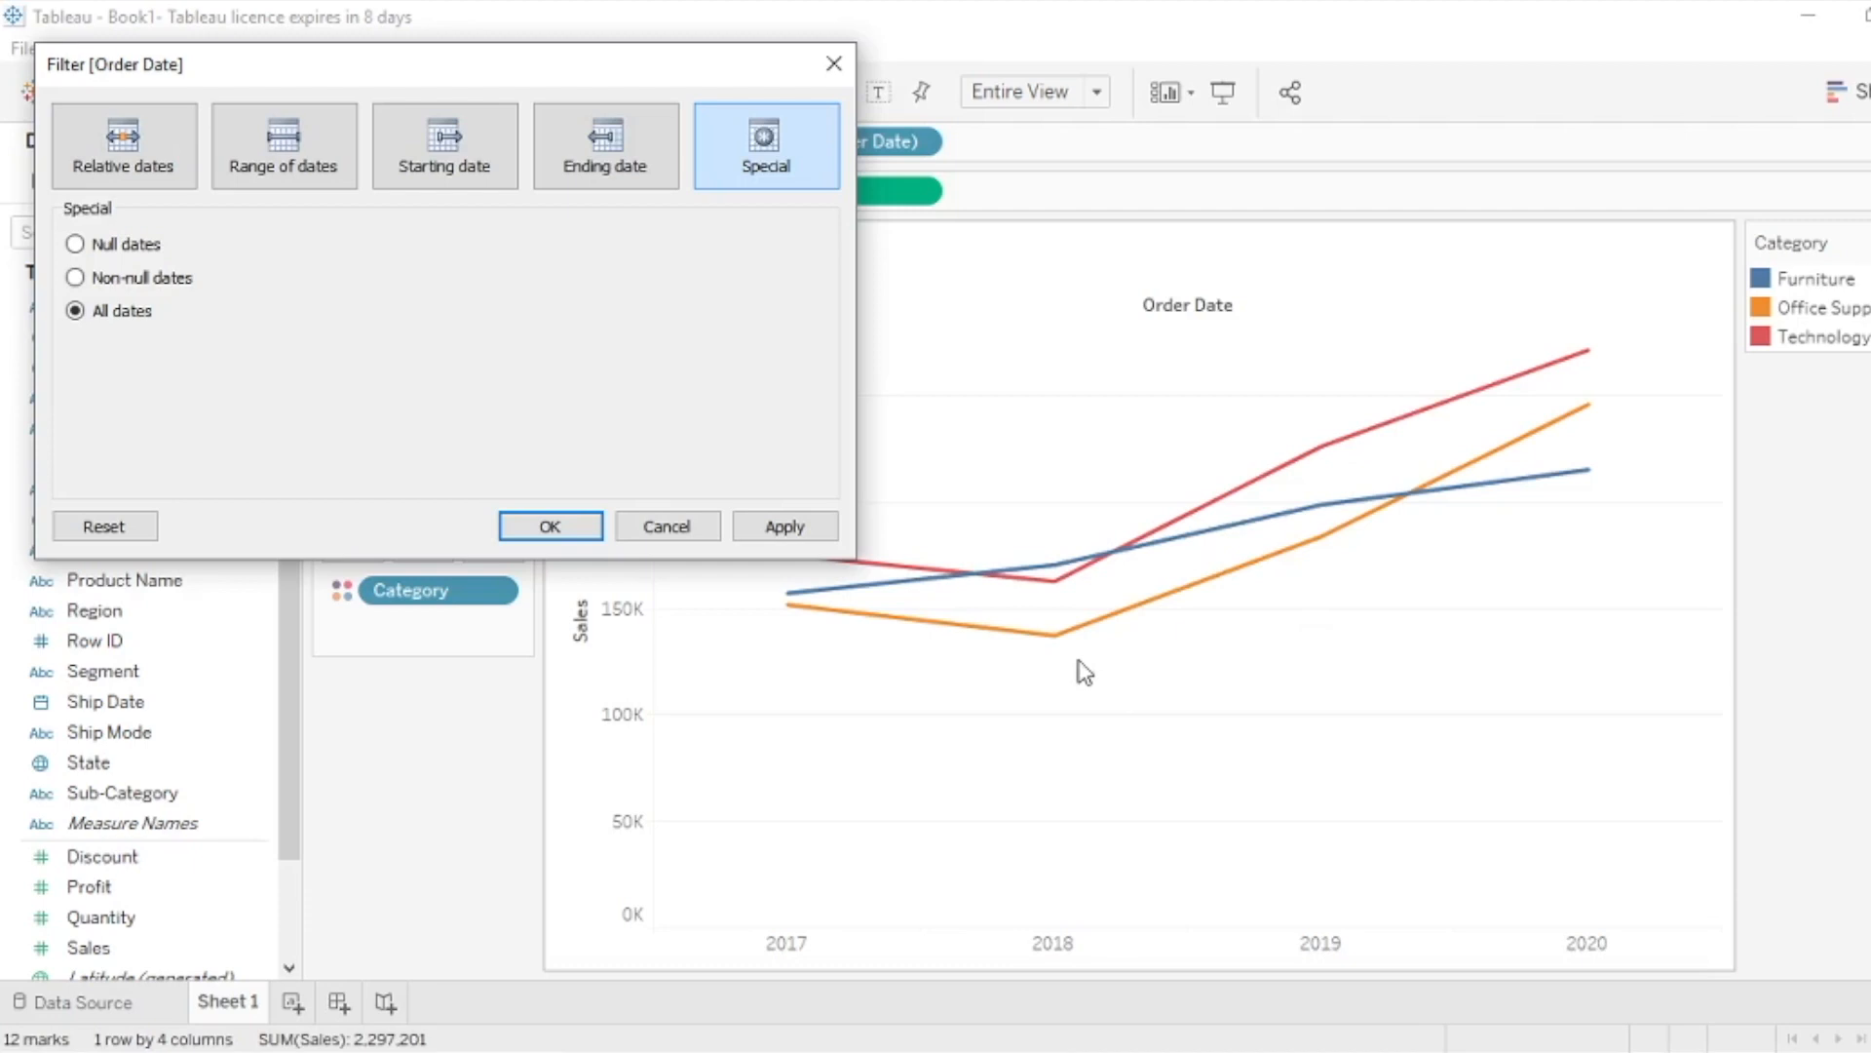
click(304, 156)
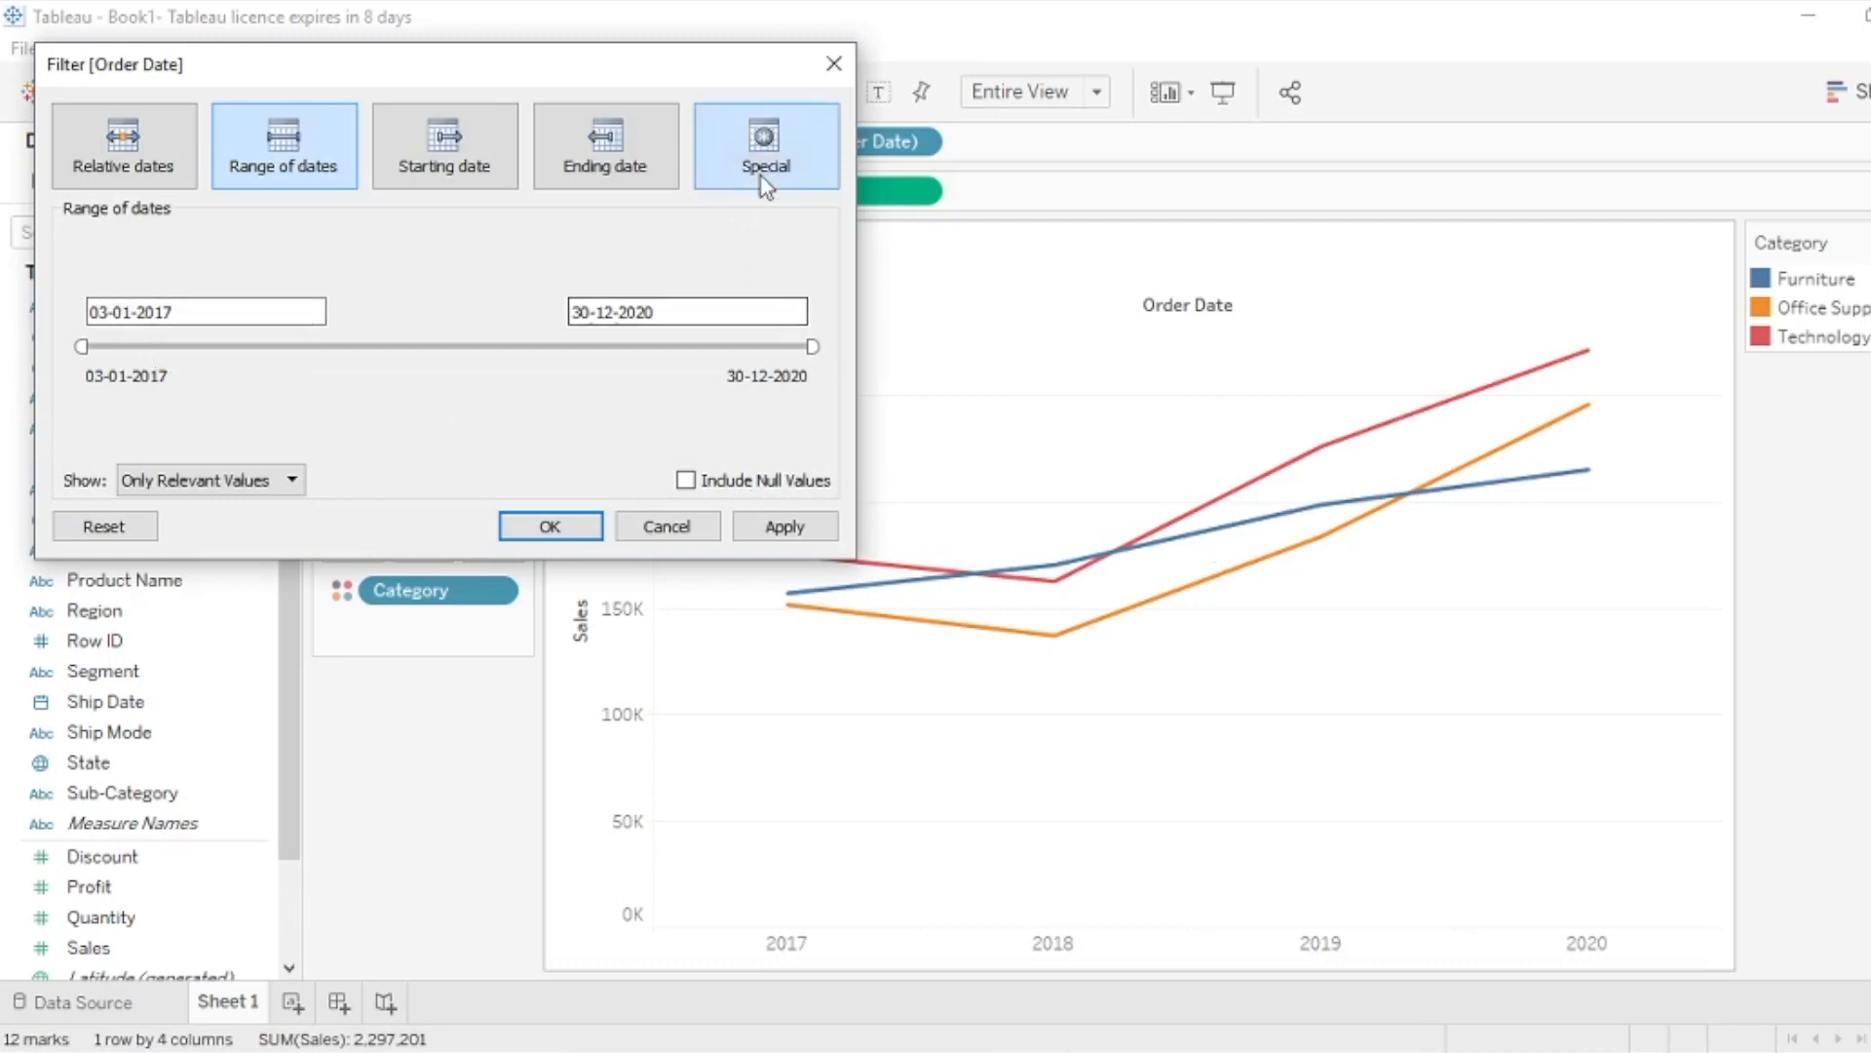
Review the special and relative-date options of the Order Date filter, and close the filter without changing it
click(765, 141)
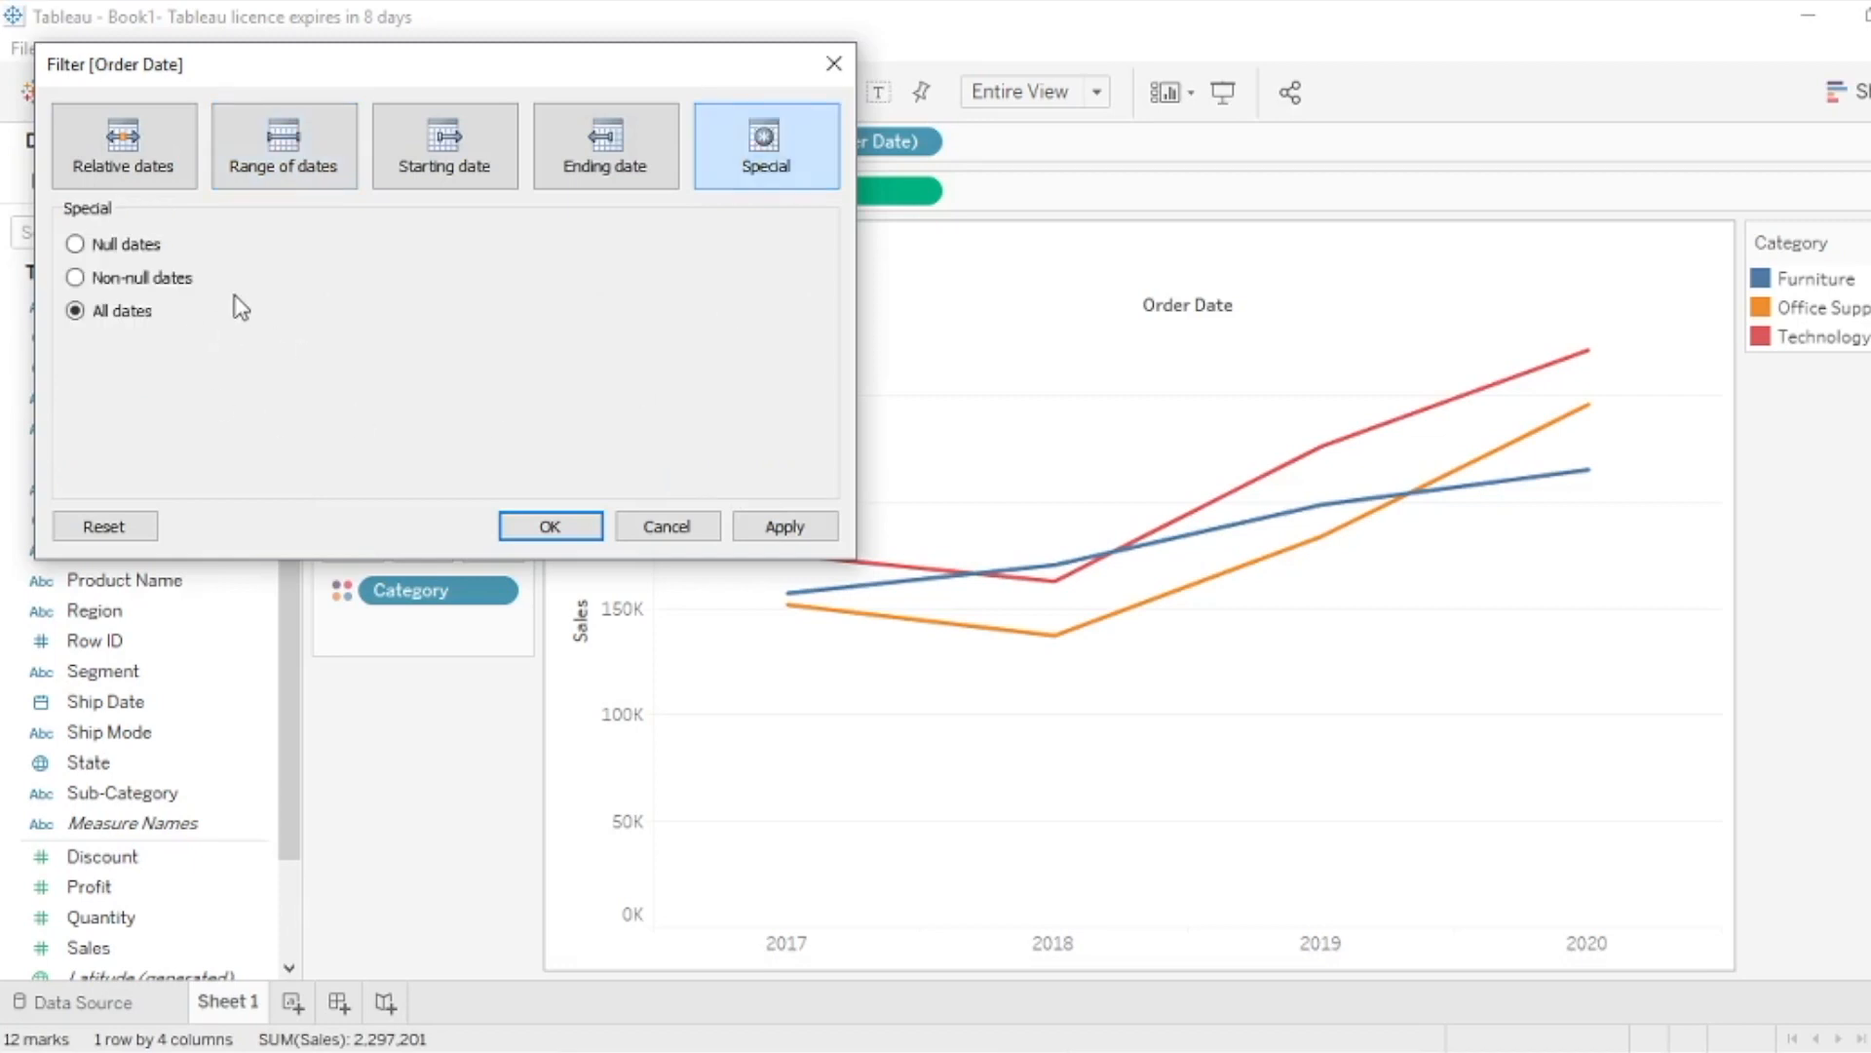
click(143, 146)
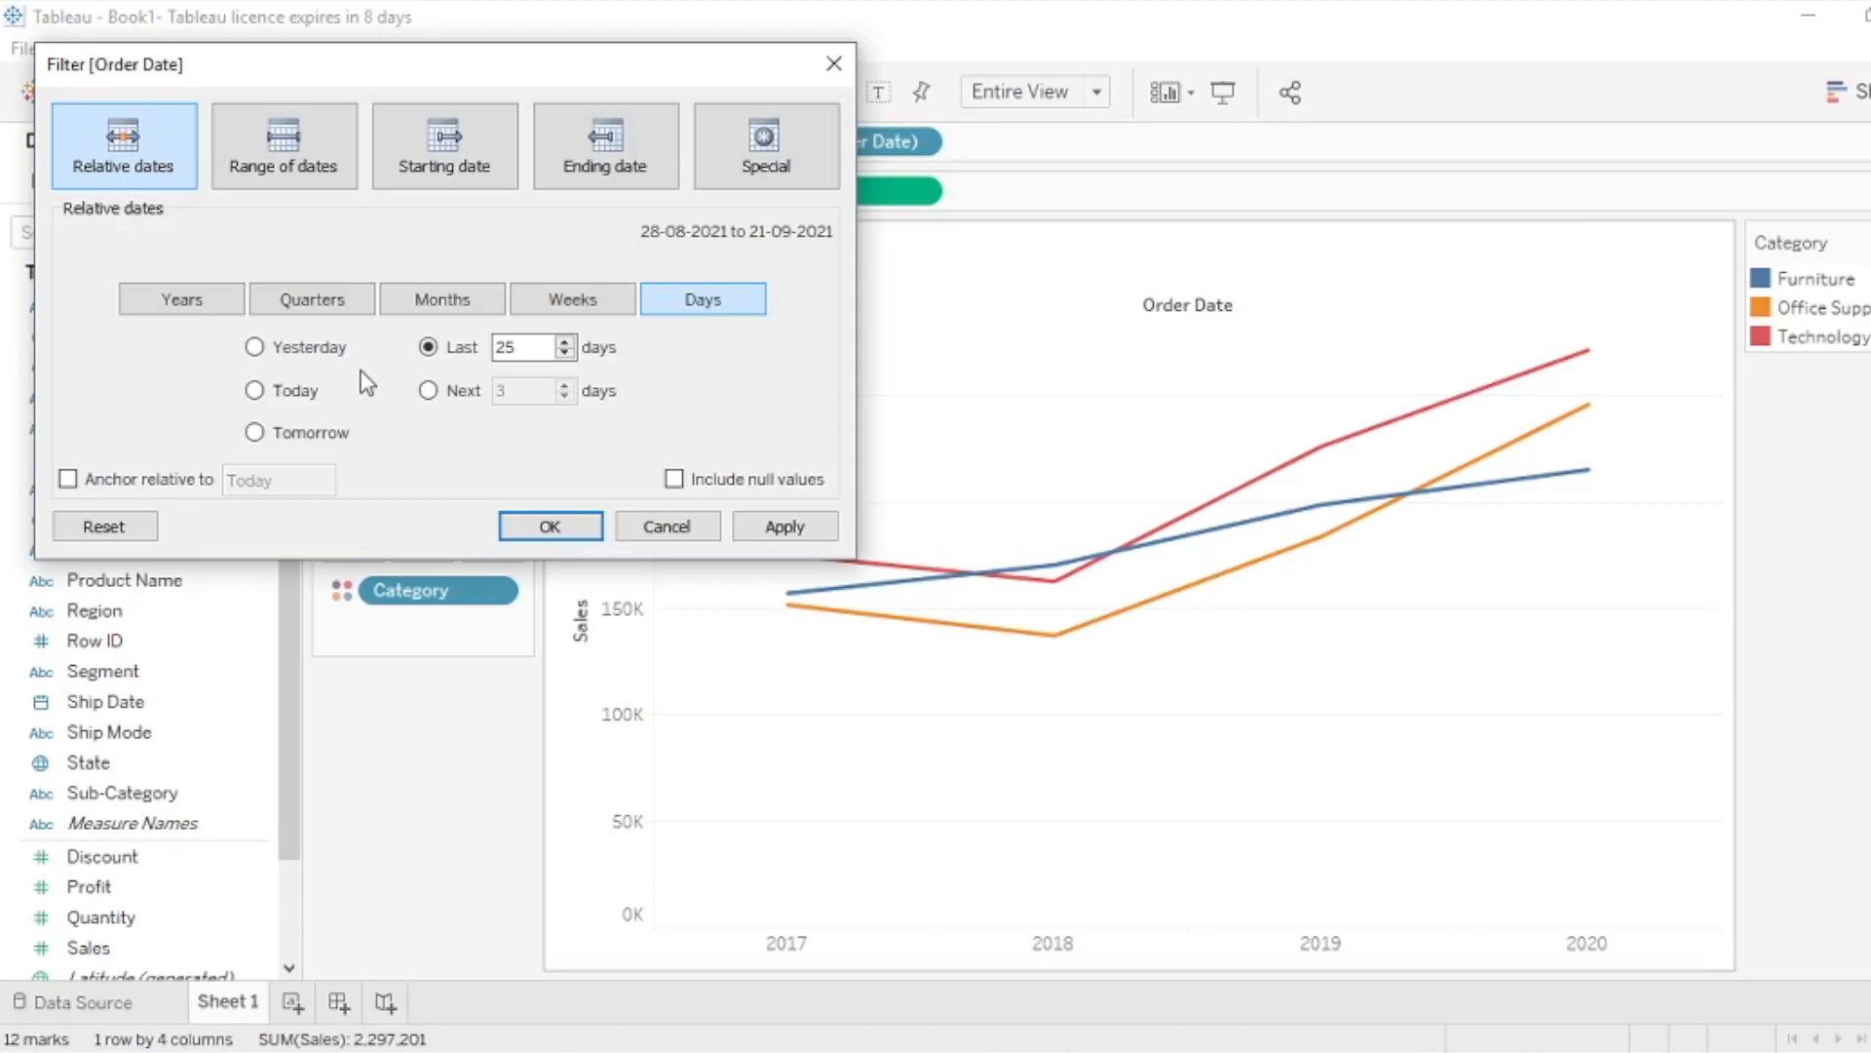
click(663, 527)
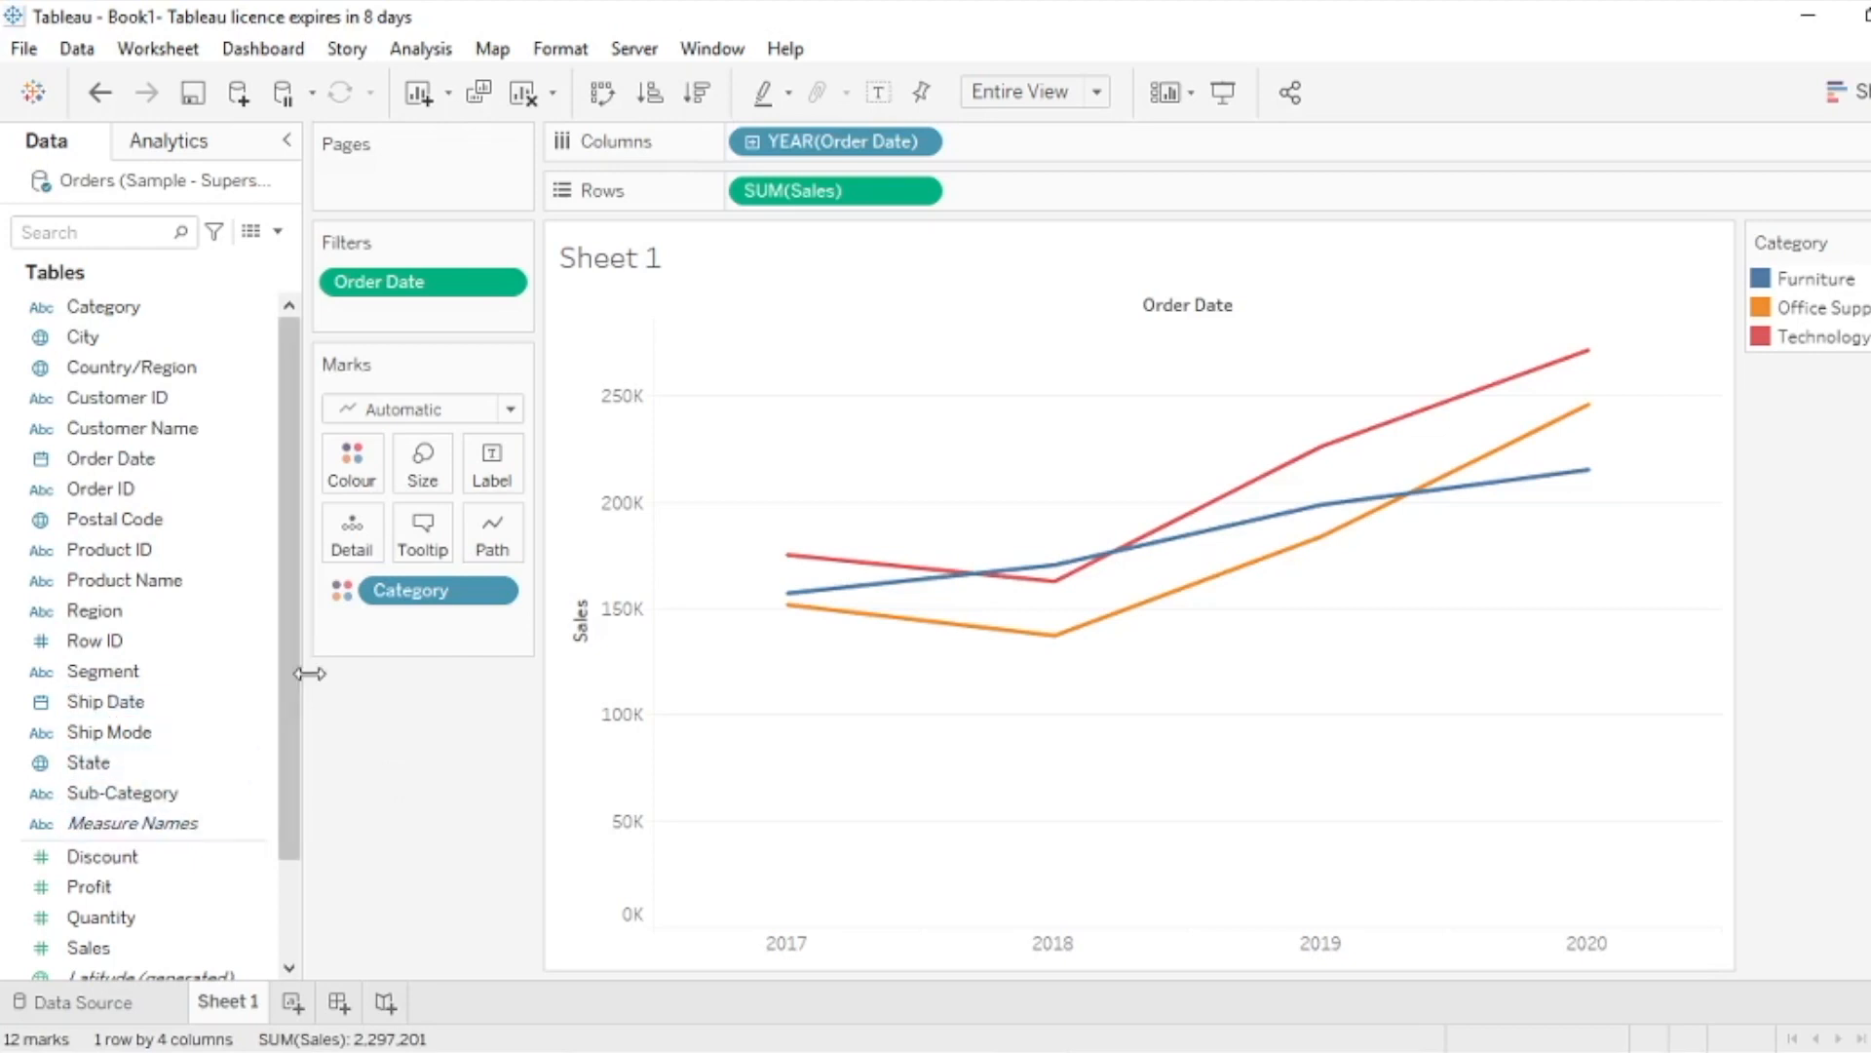
Remove the Order Date filter from the line chart and clear the whole sheet
drag(291, 693, 290, 776)
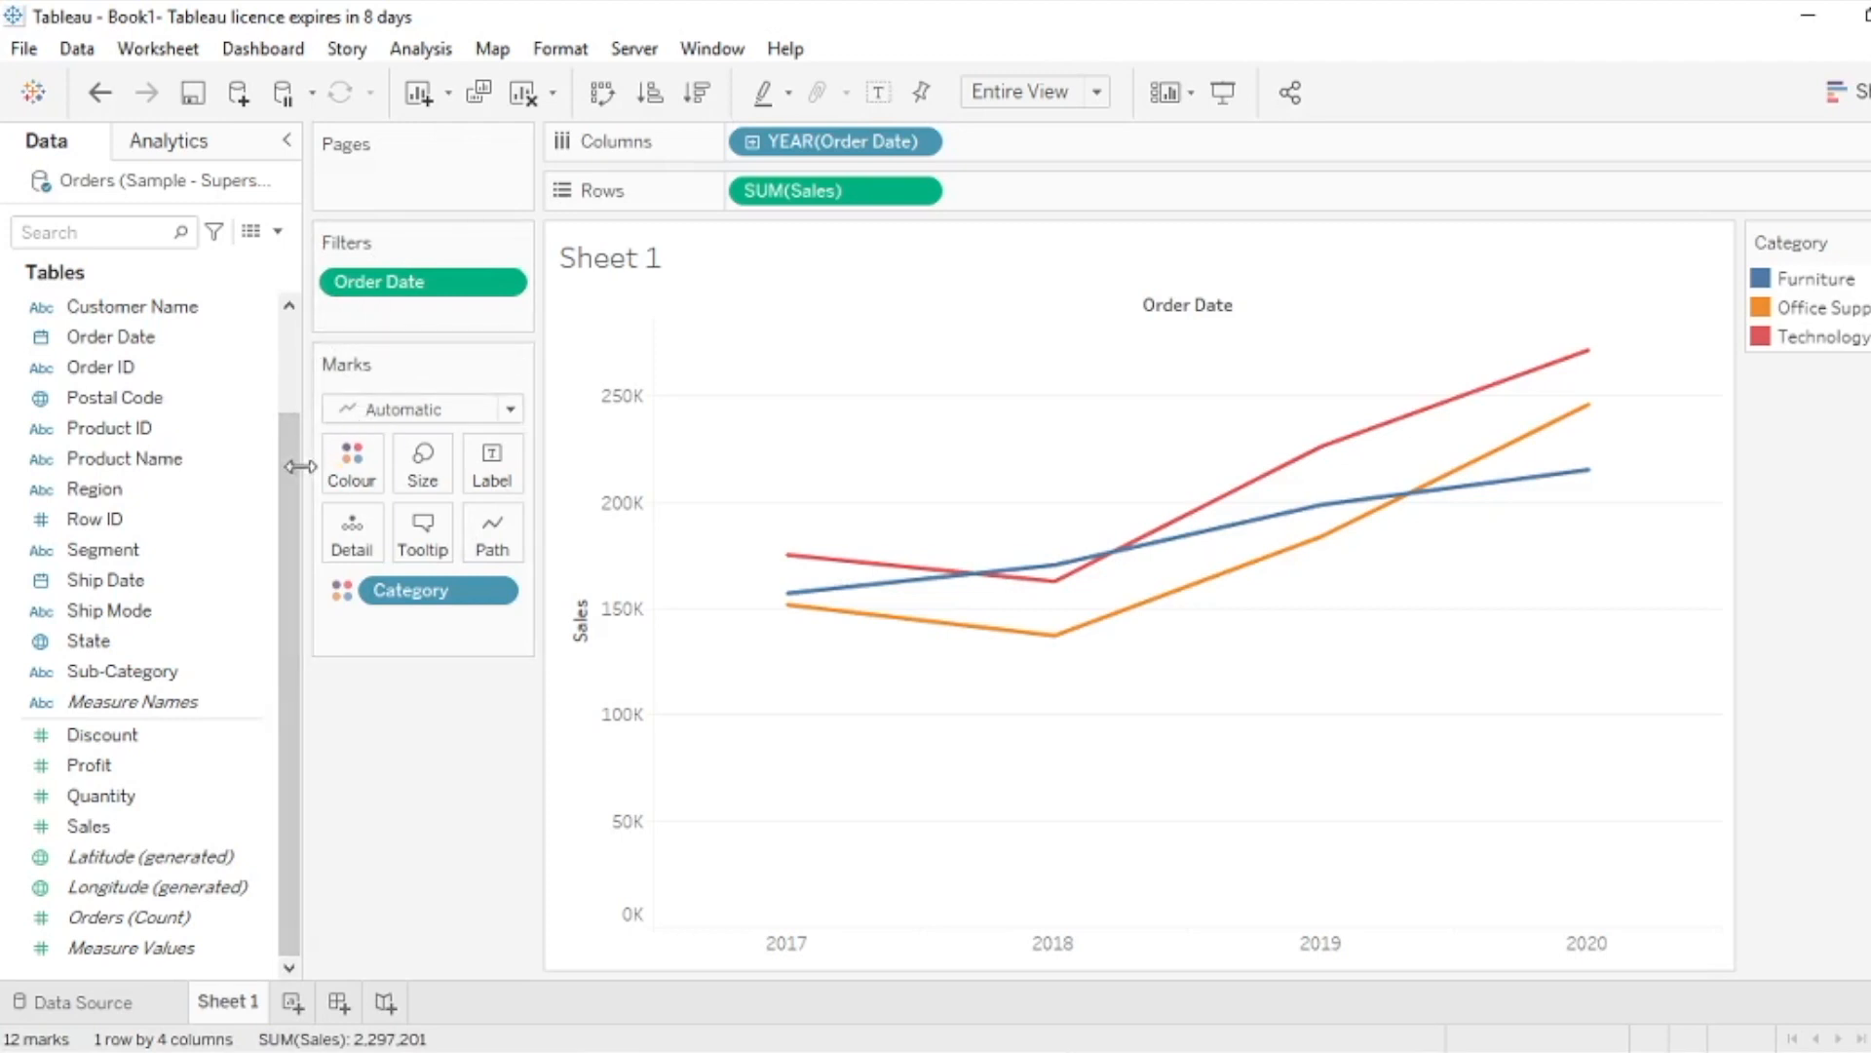
drag(287, 476, 296, 388)
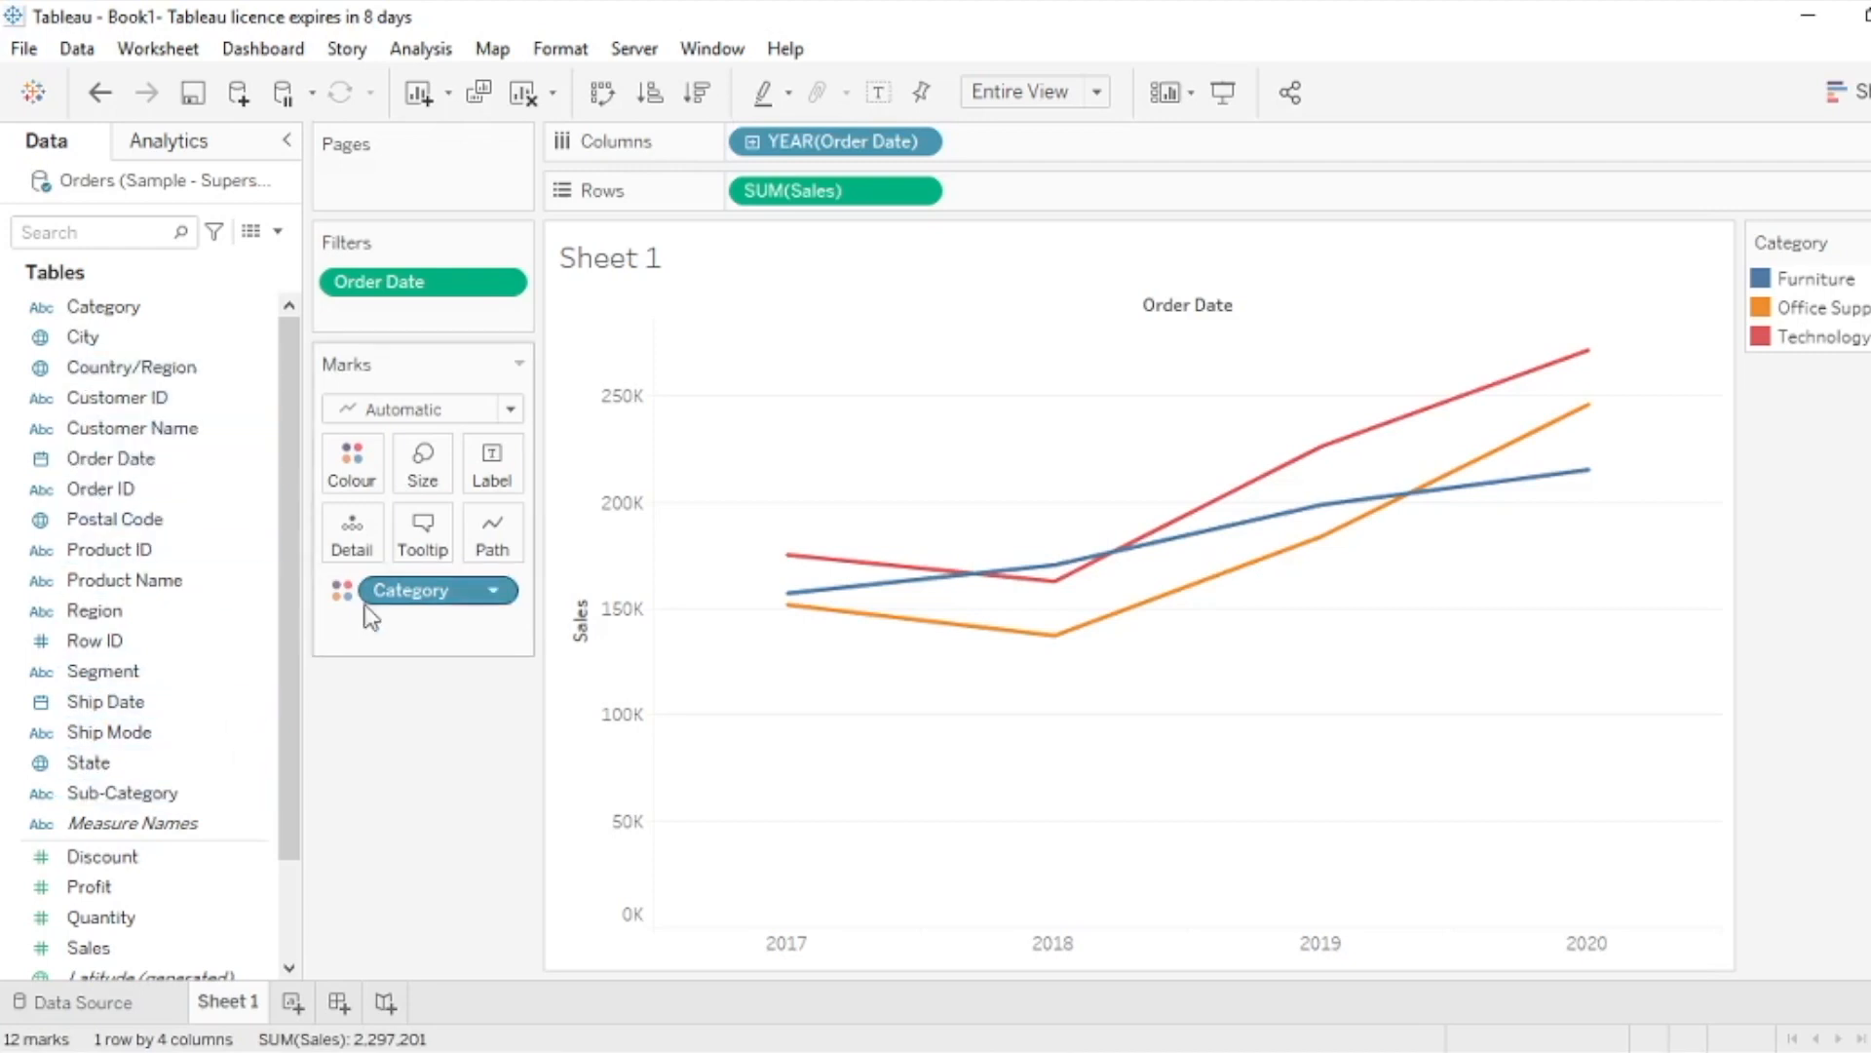
scroll(278, 633, down, 2)
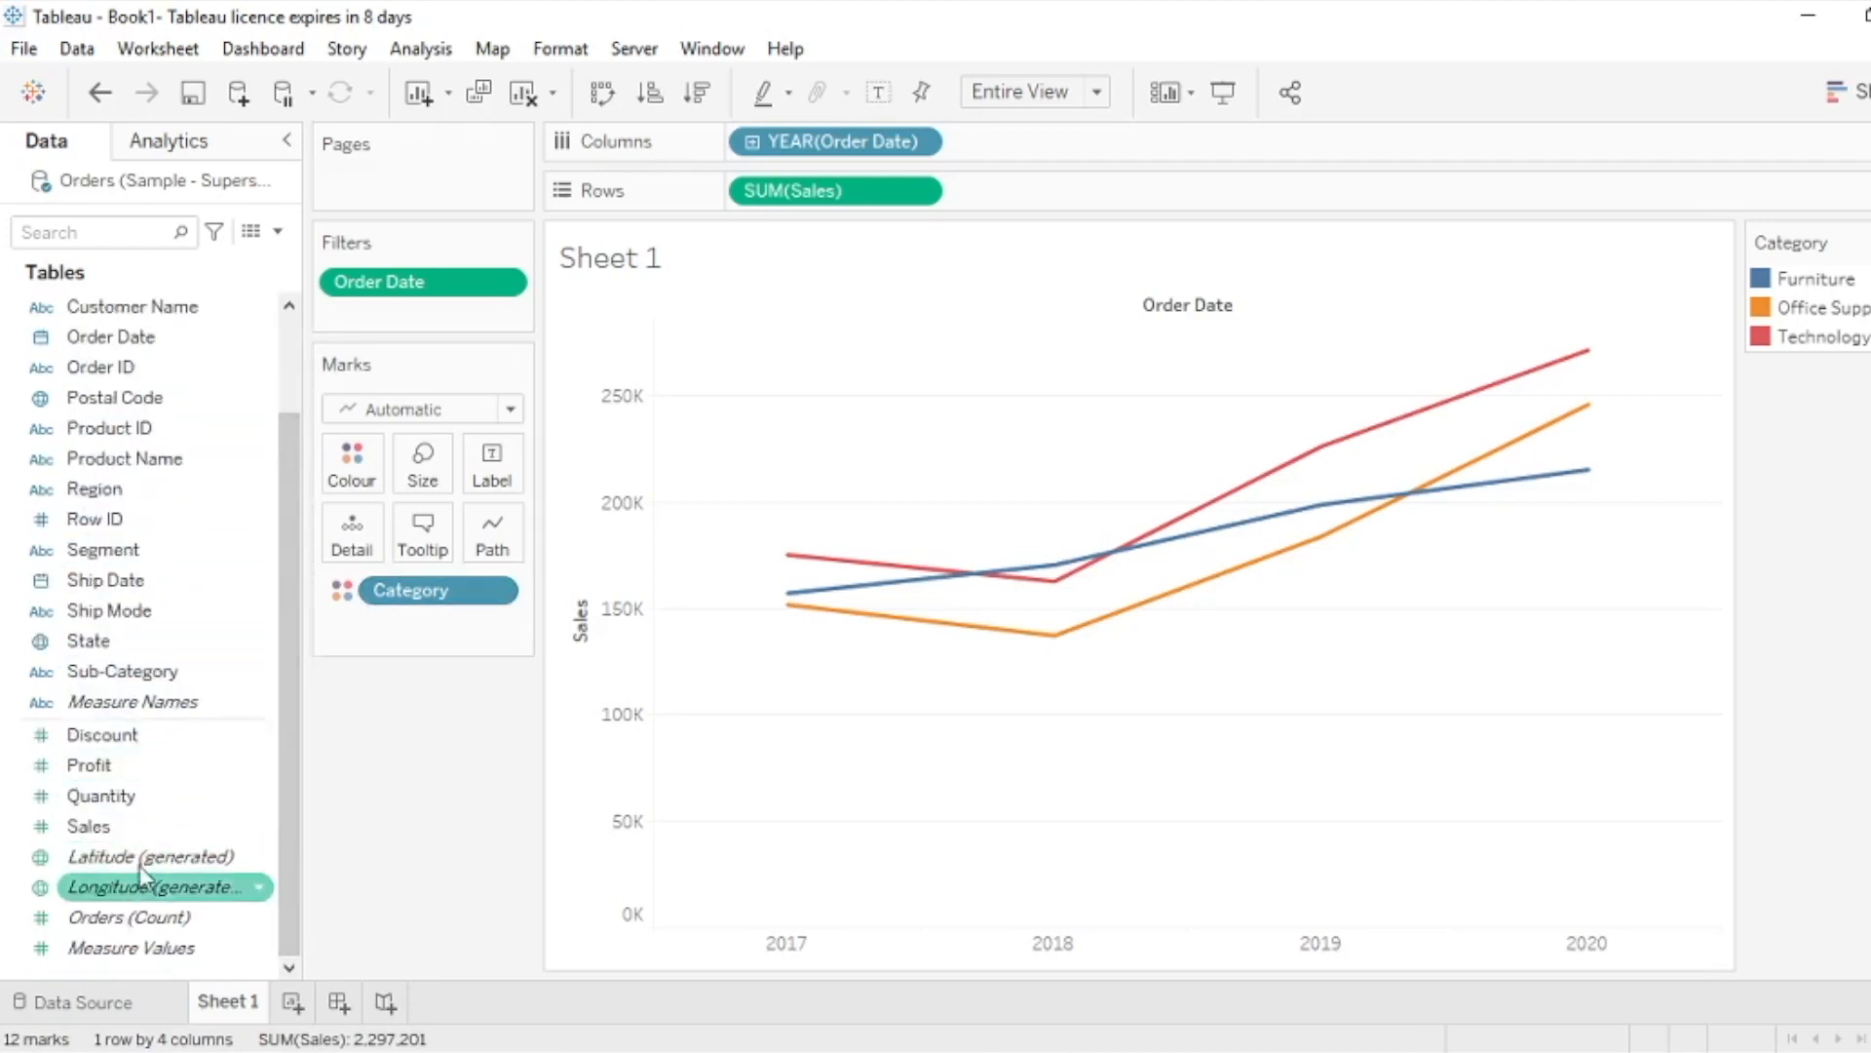
drag(409, 302, 427, 746)
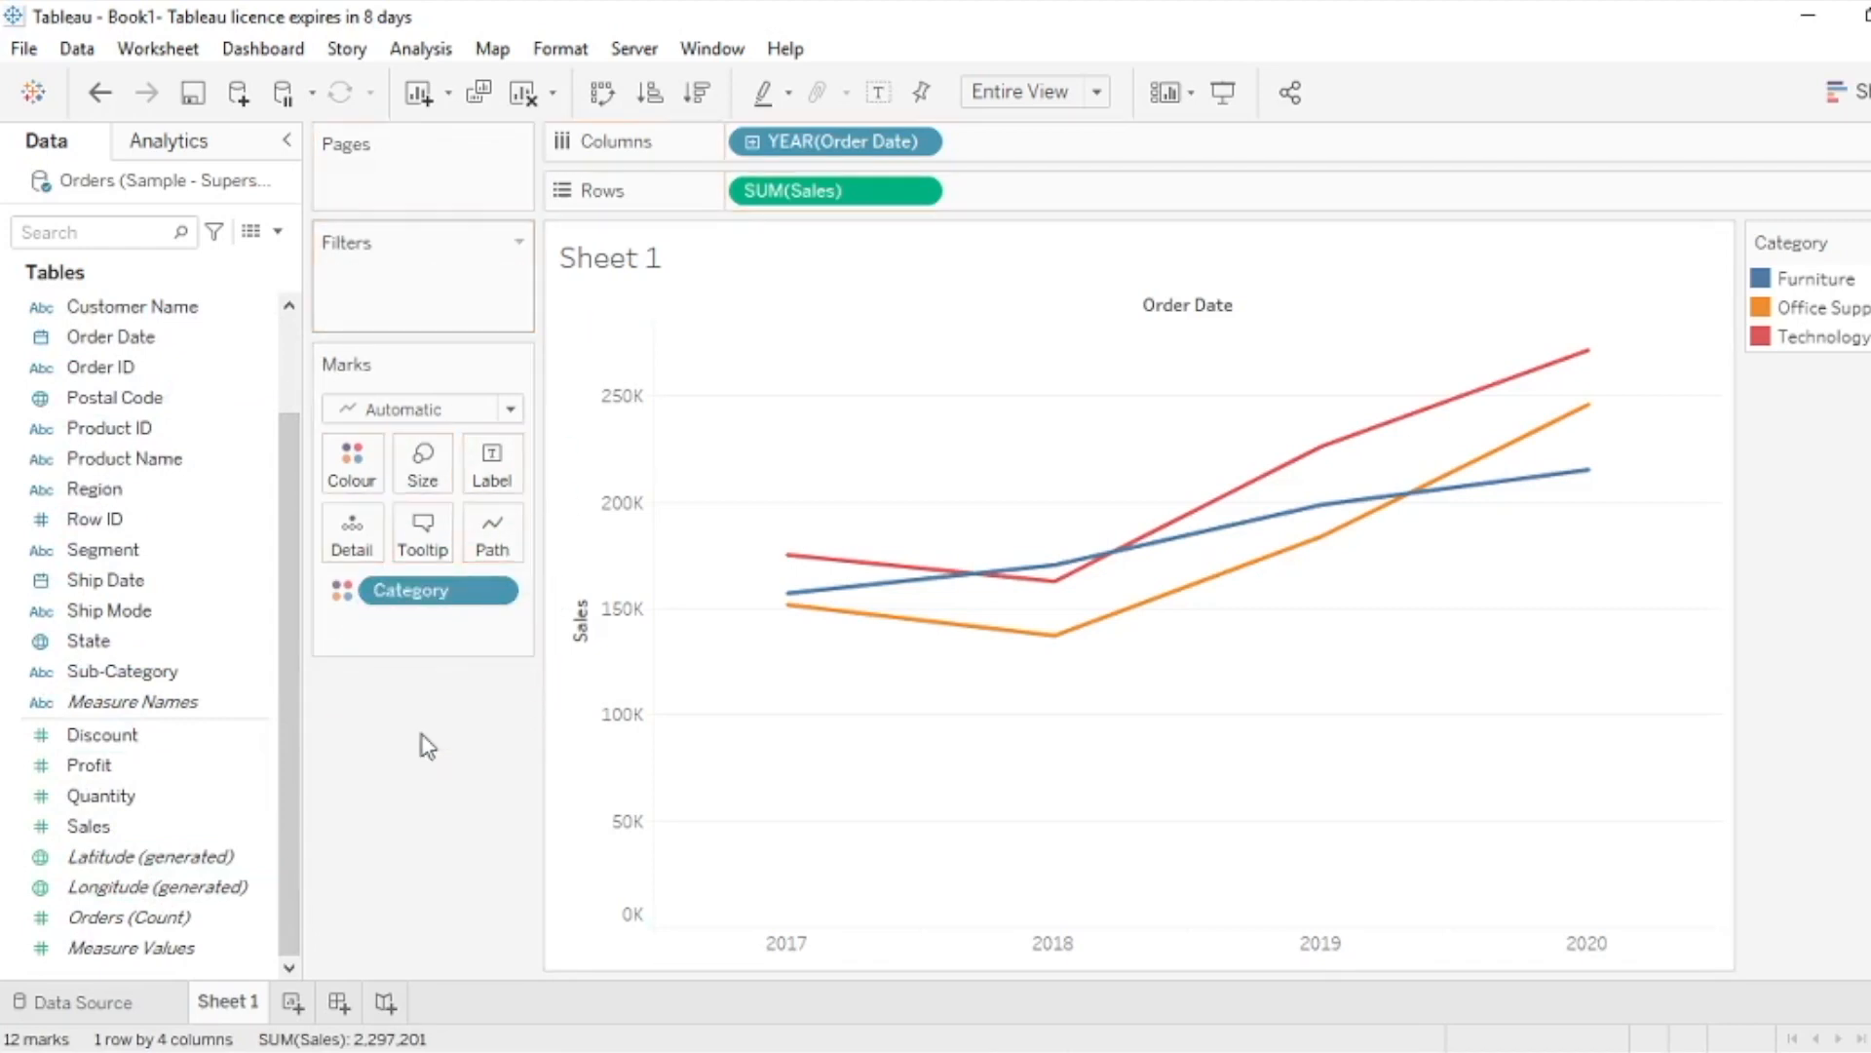
click(523, 93)
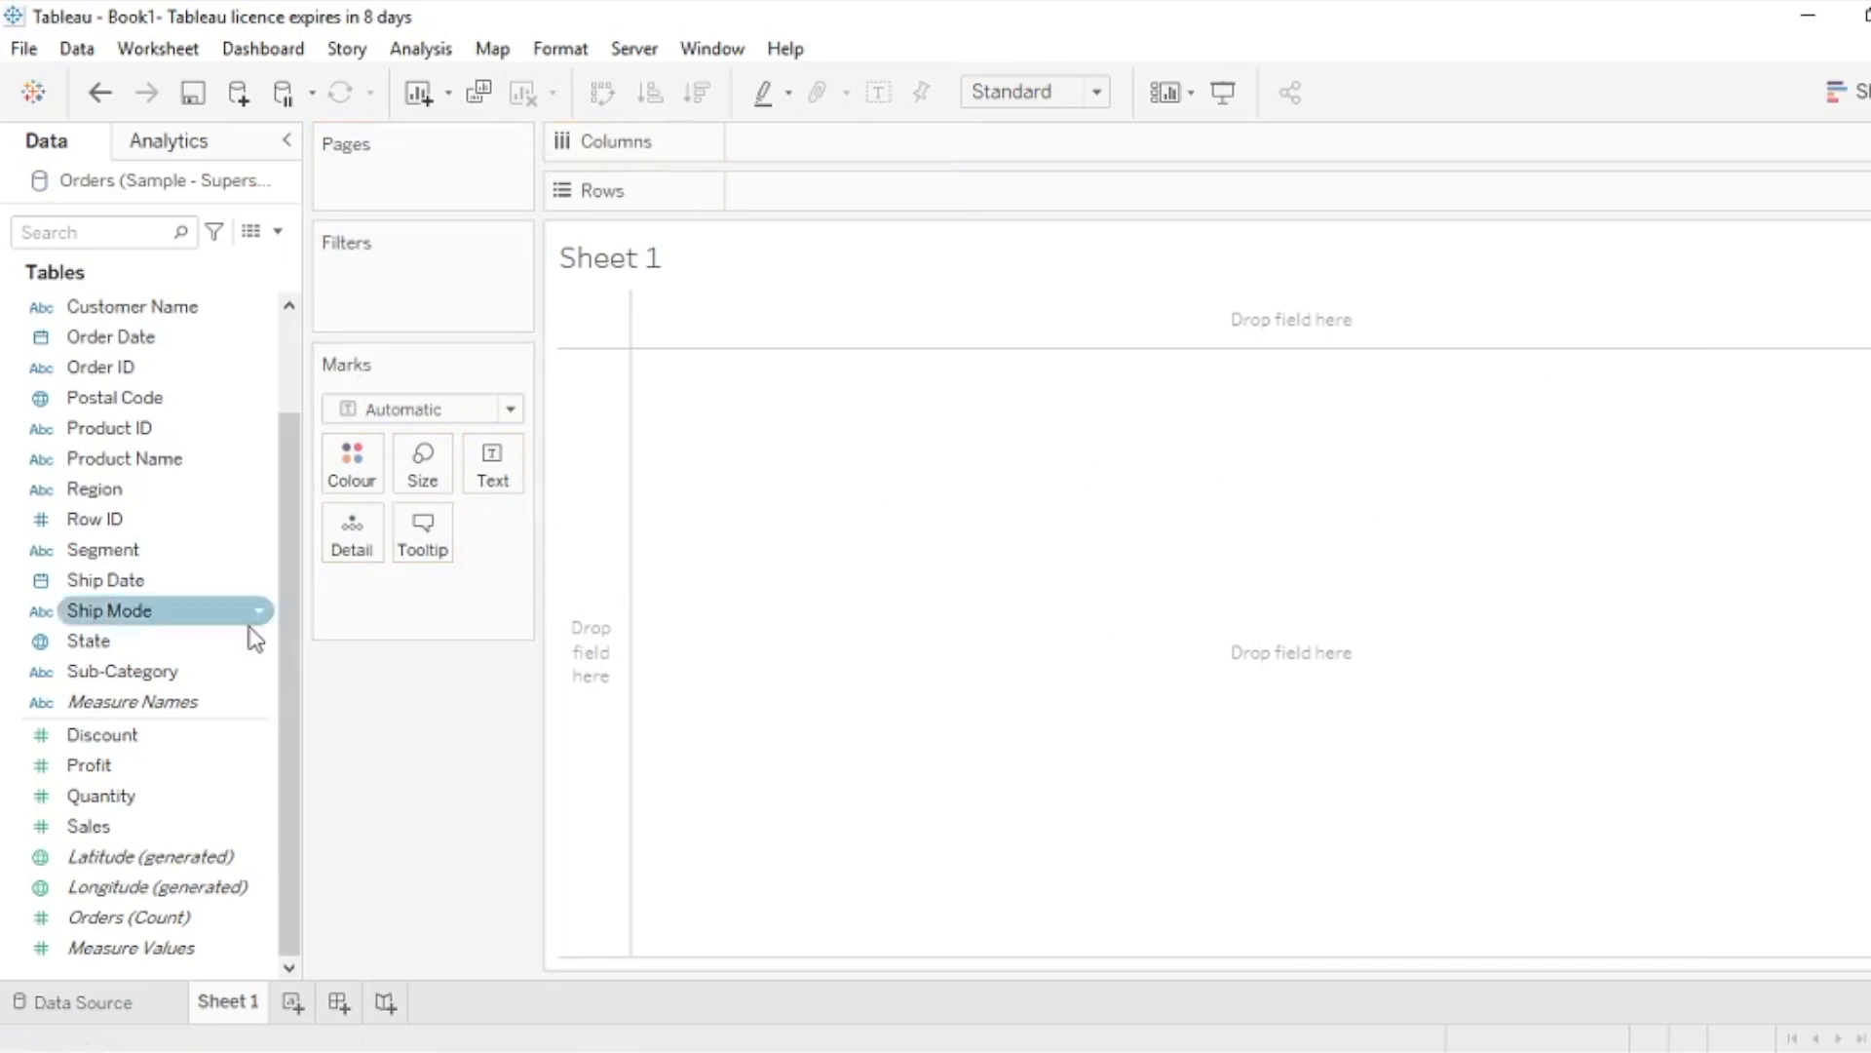
Build a bar chart of Profit by Sub-Category and colour the bars by Profit
drag(146, 673, 868, 144)
drag(146, 825, 389, 783)
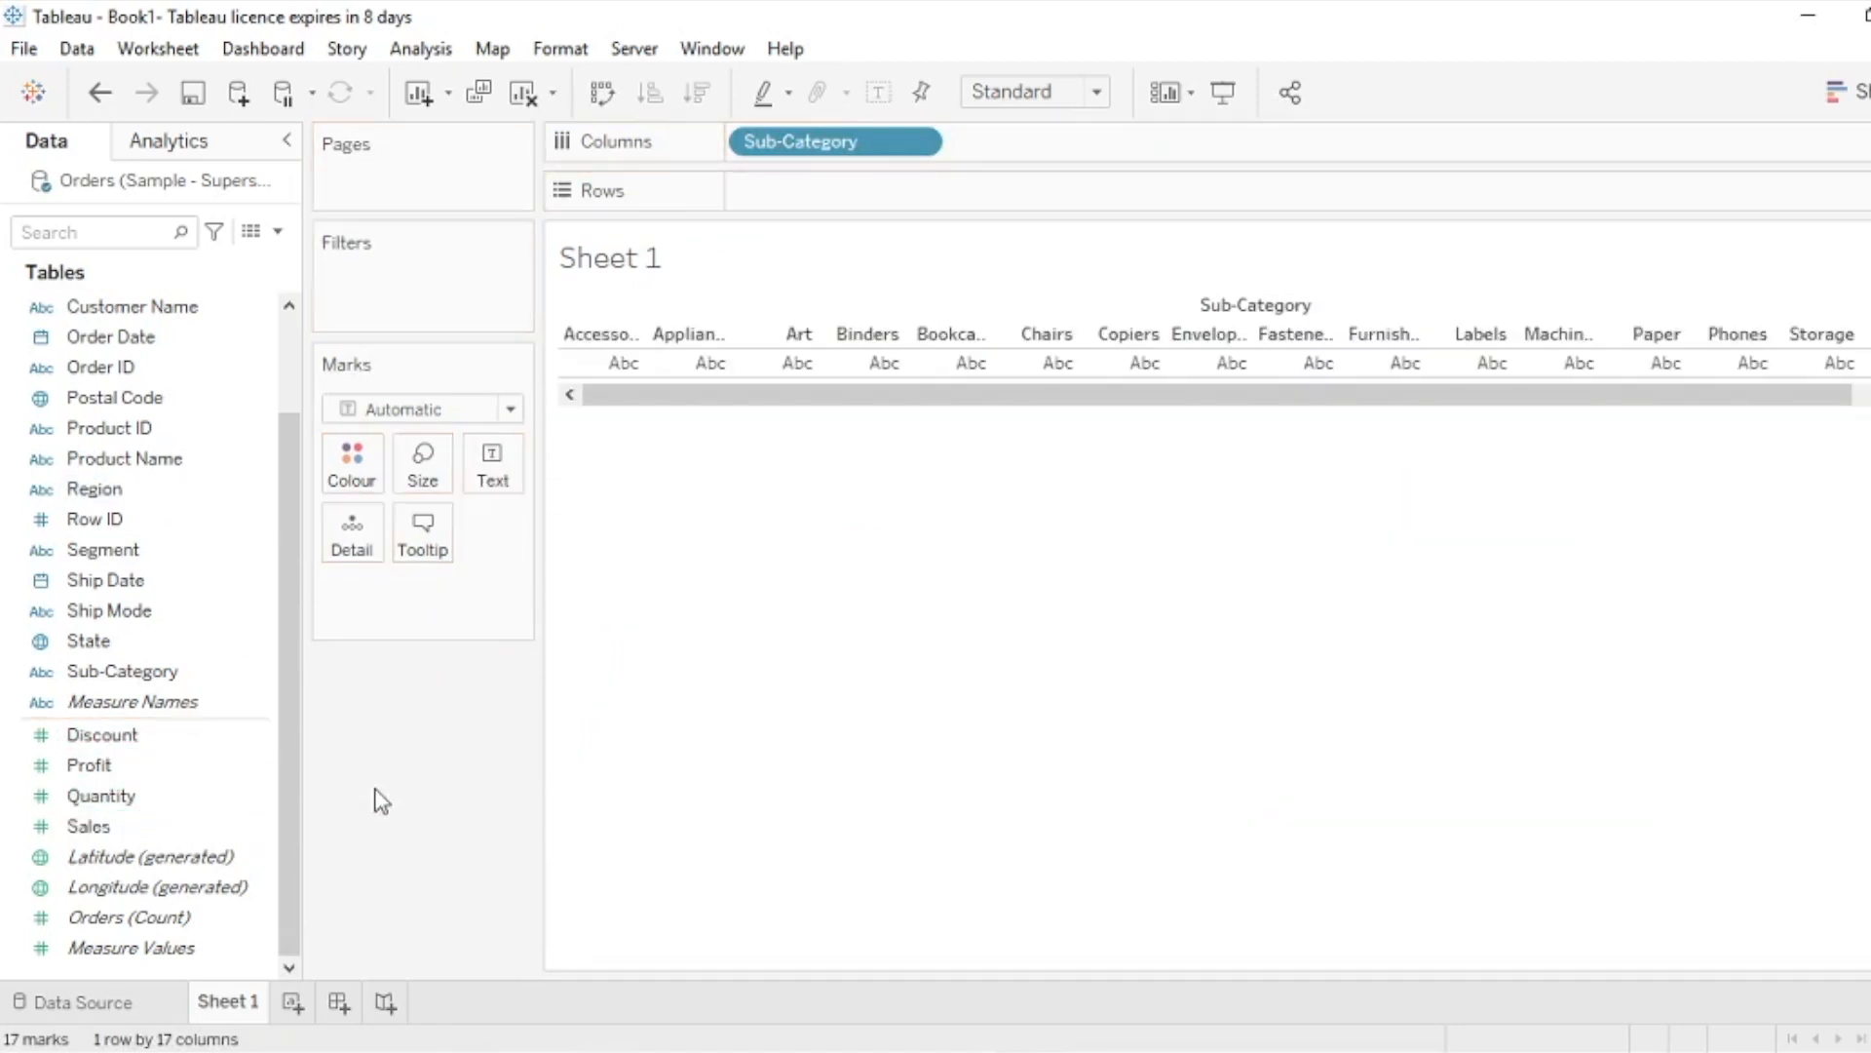
drag(108, 770, 1002, 721)
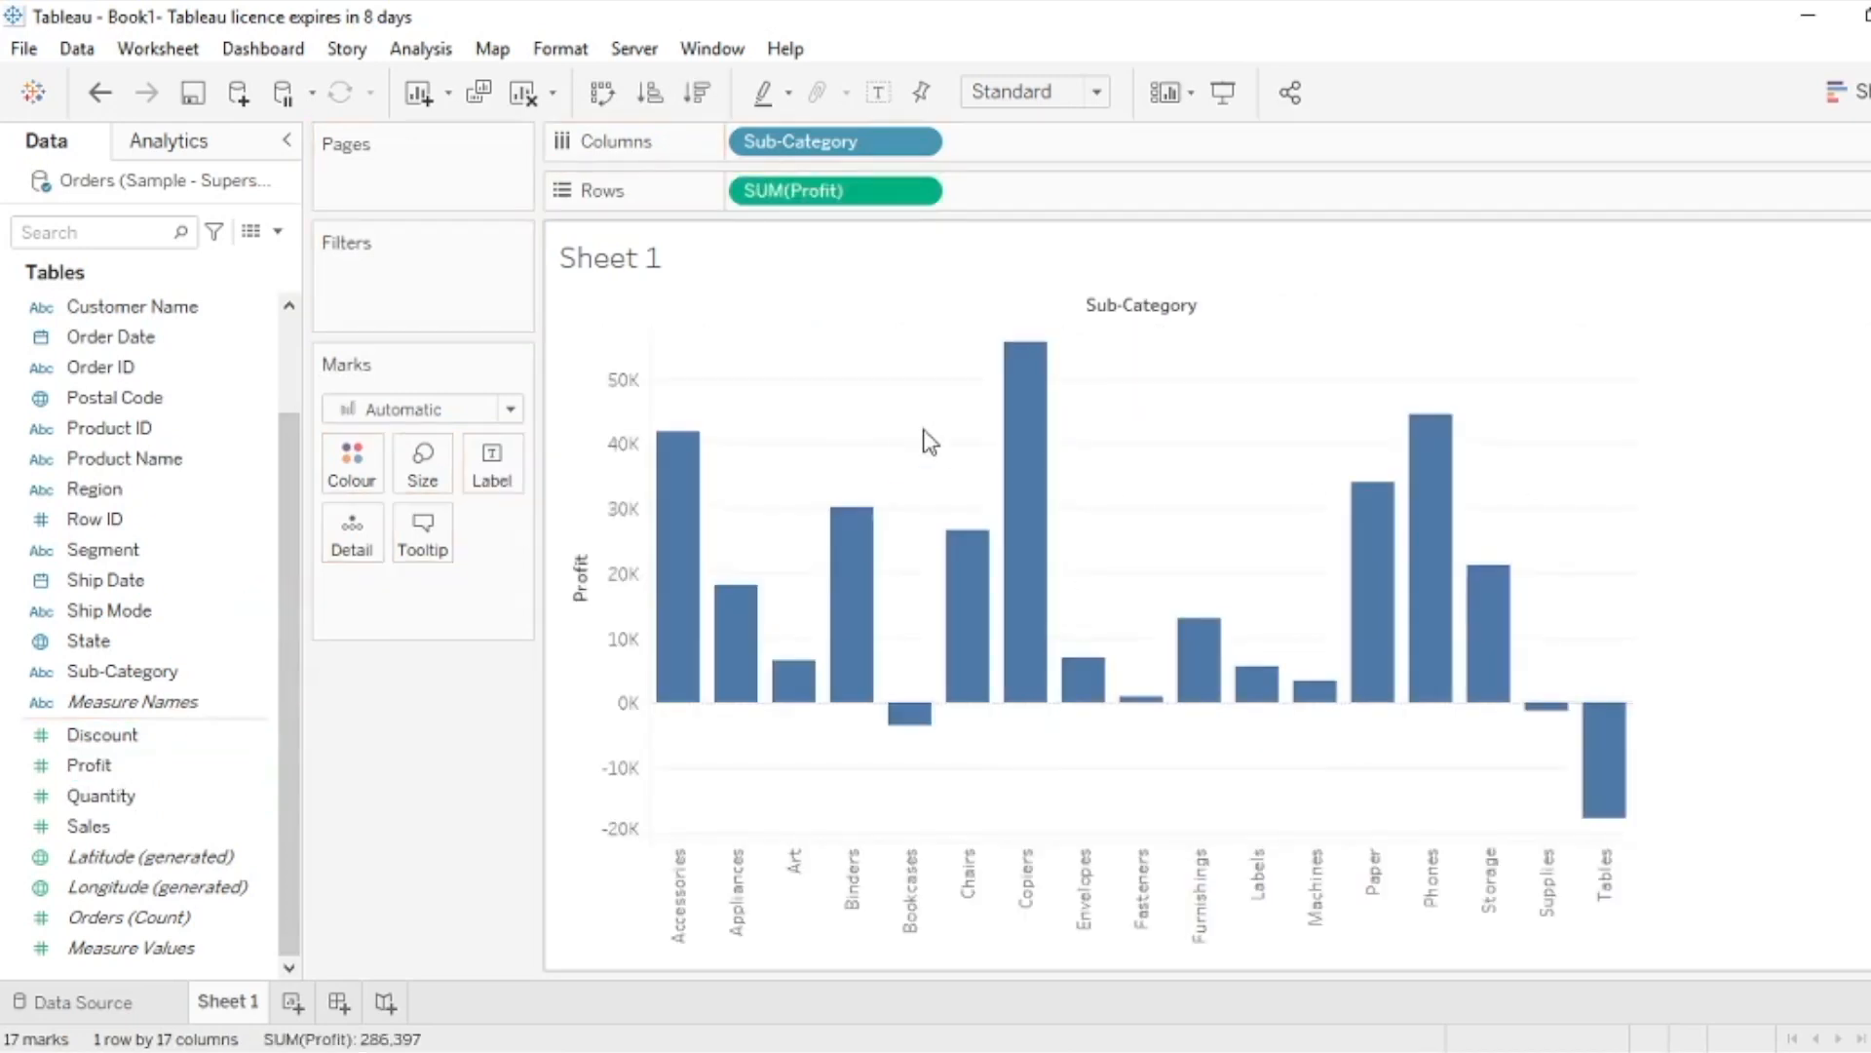
mouse_move(1471, 716)
drag(95, 767, 355, 465)
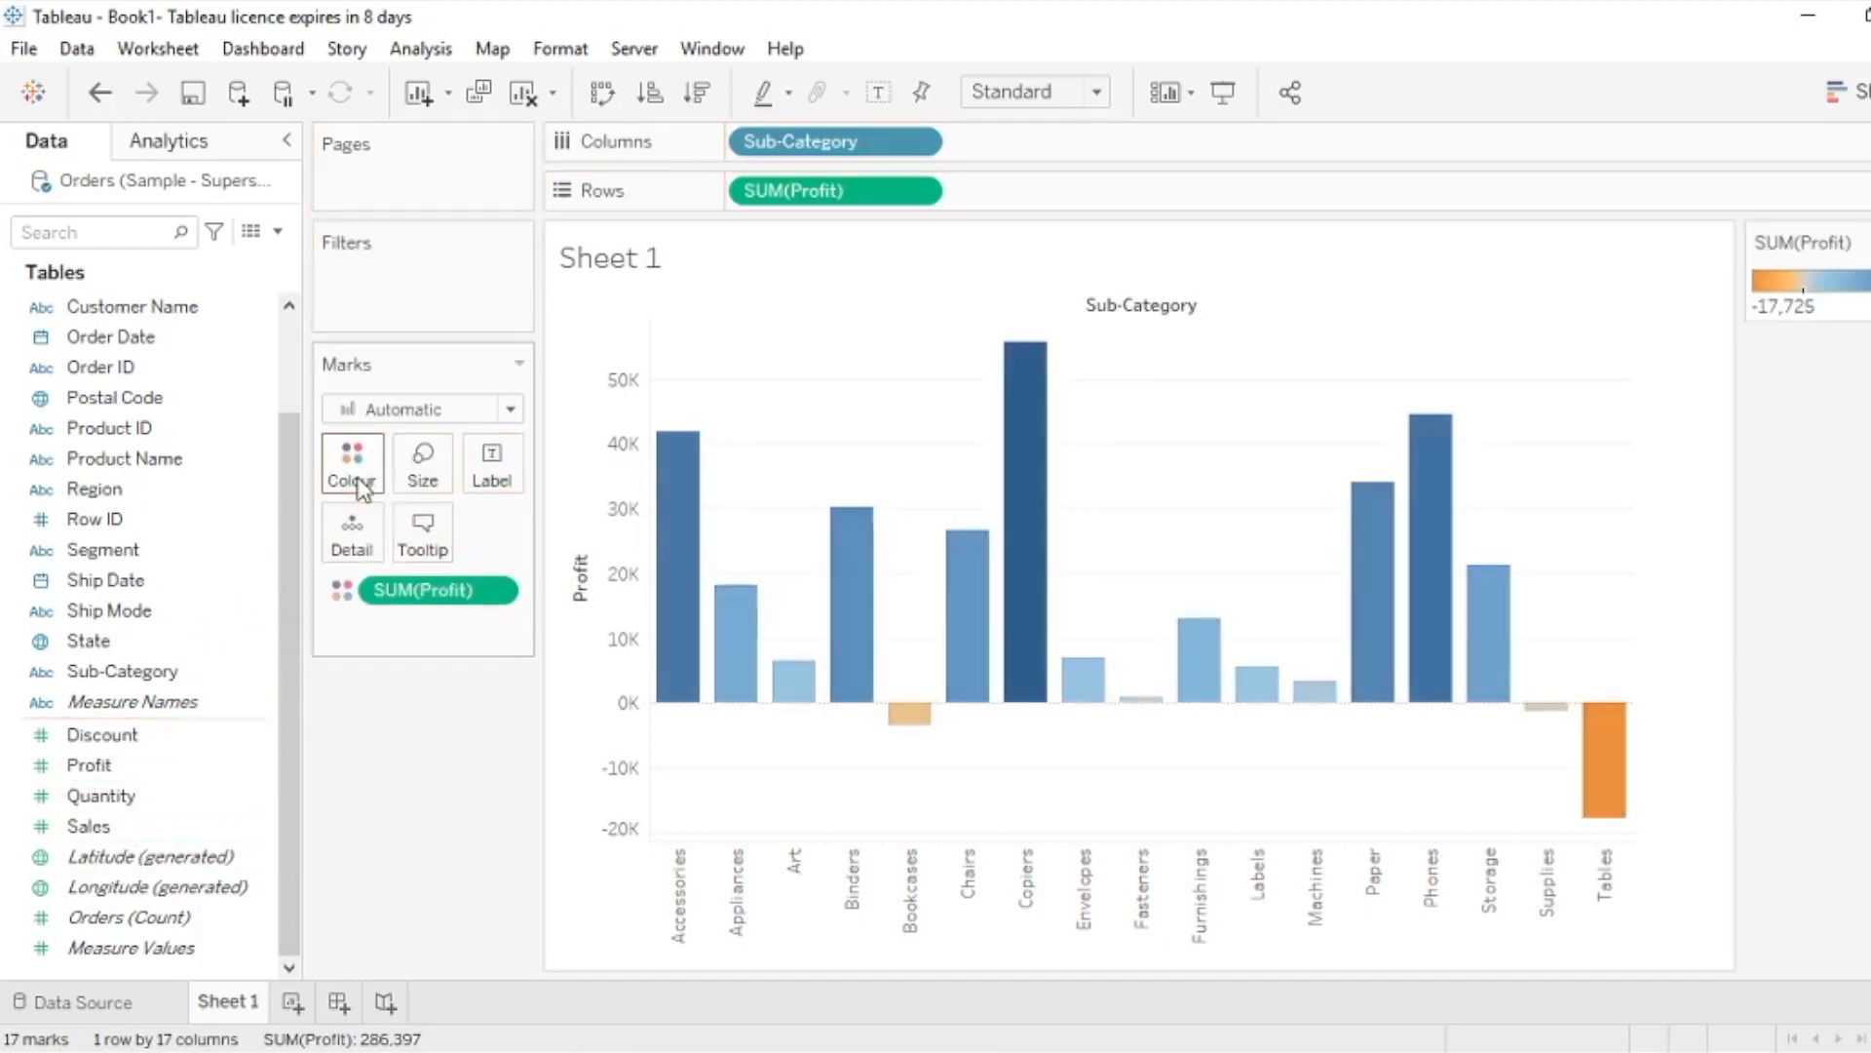
mouse_move(941, 731)
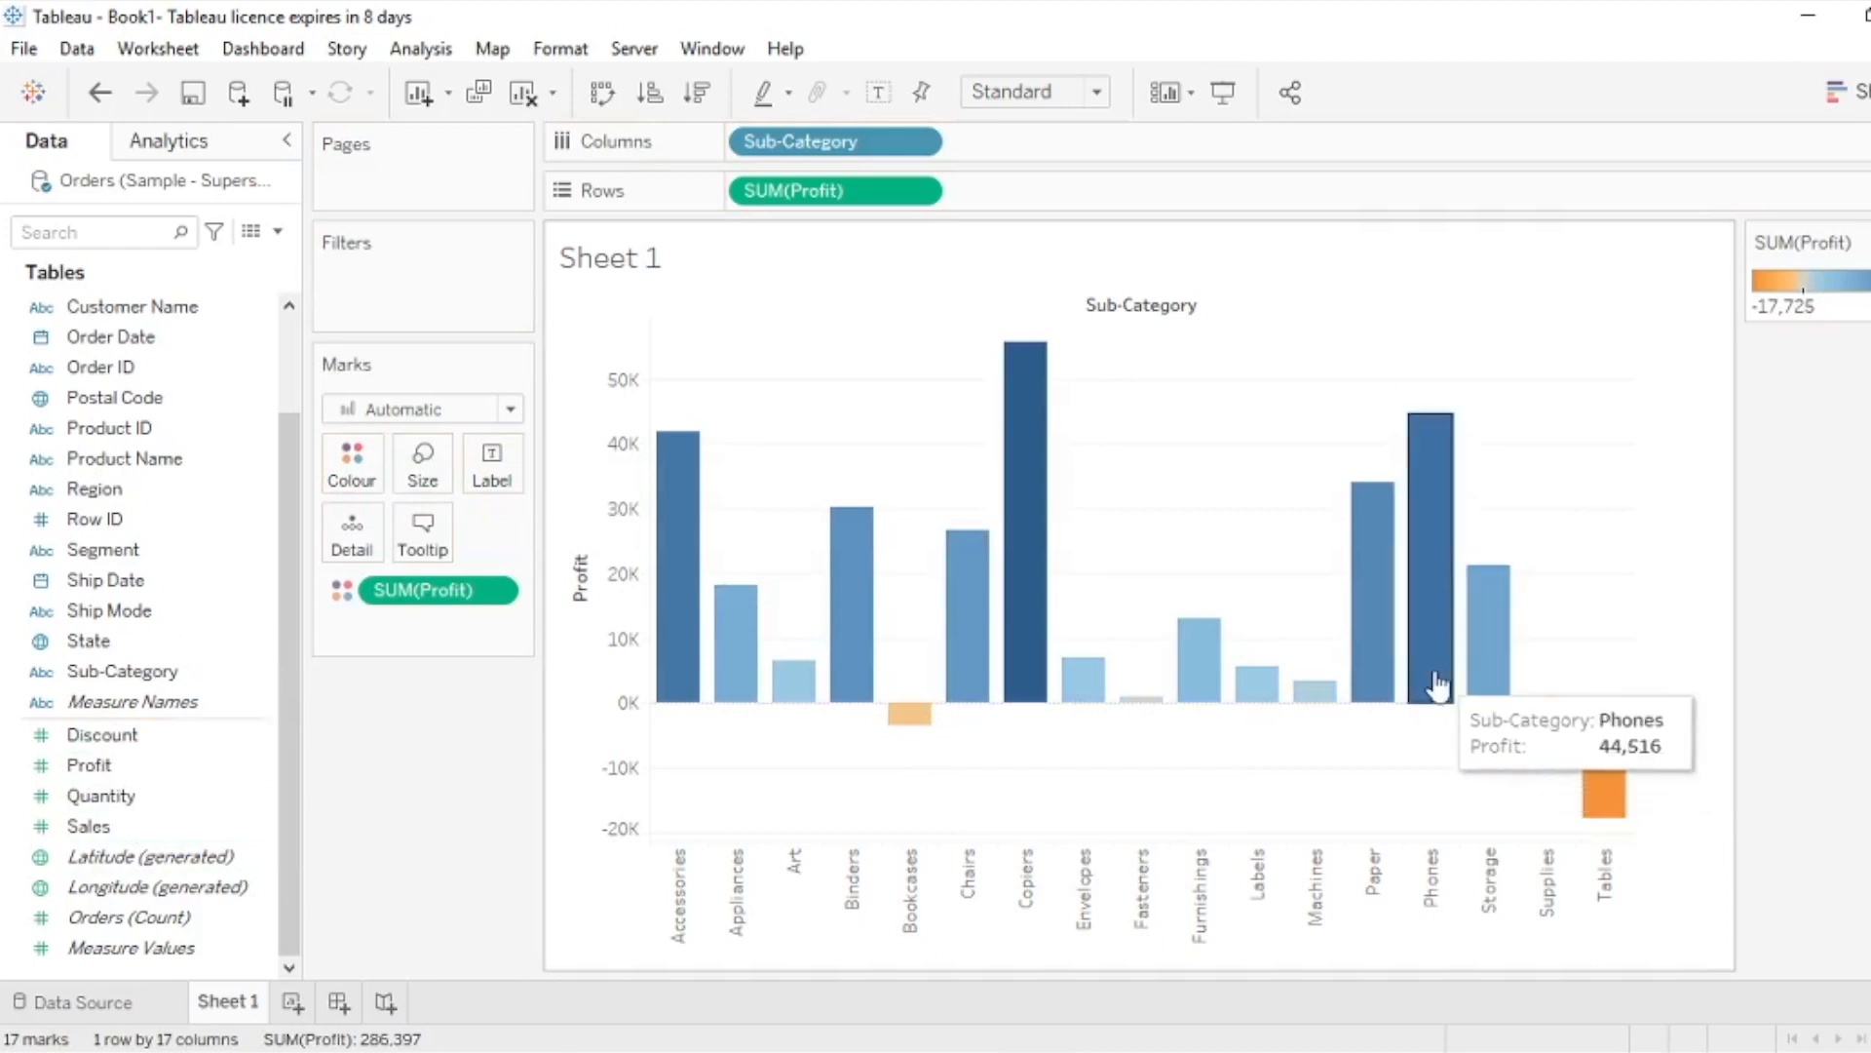
mouse_move(799, 694)
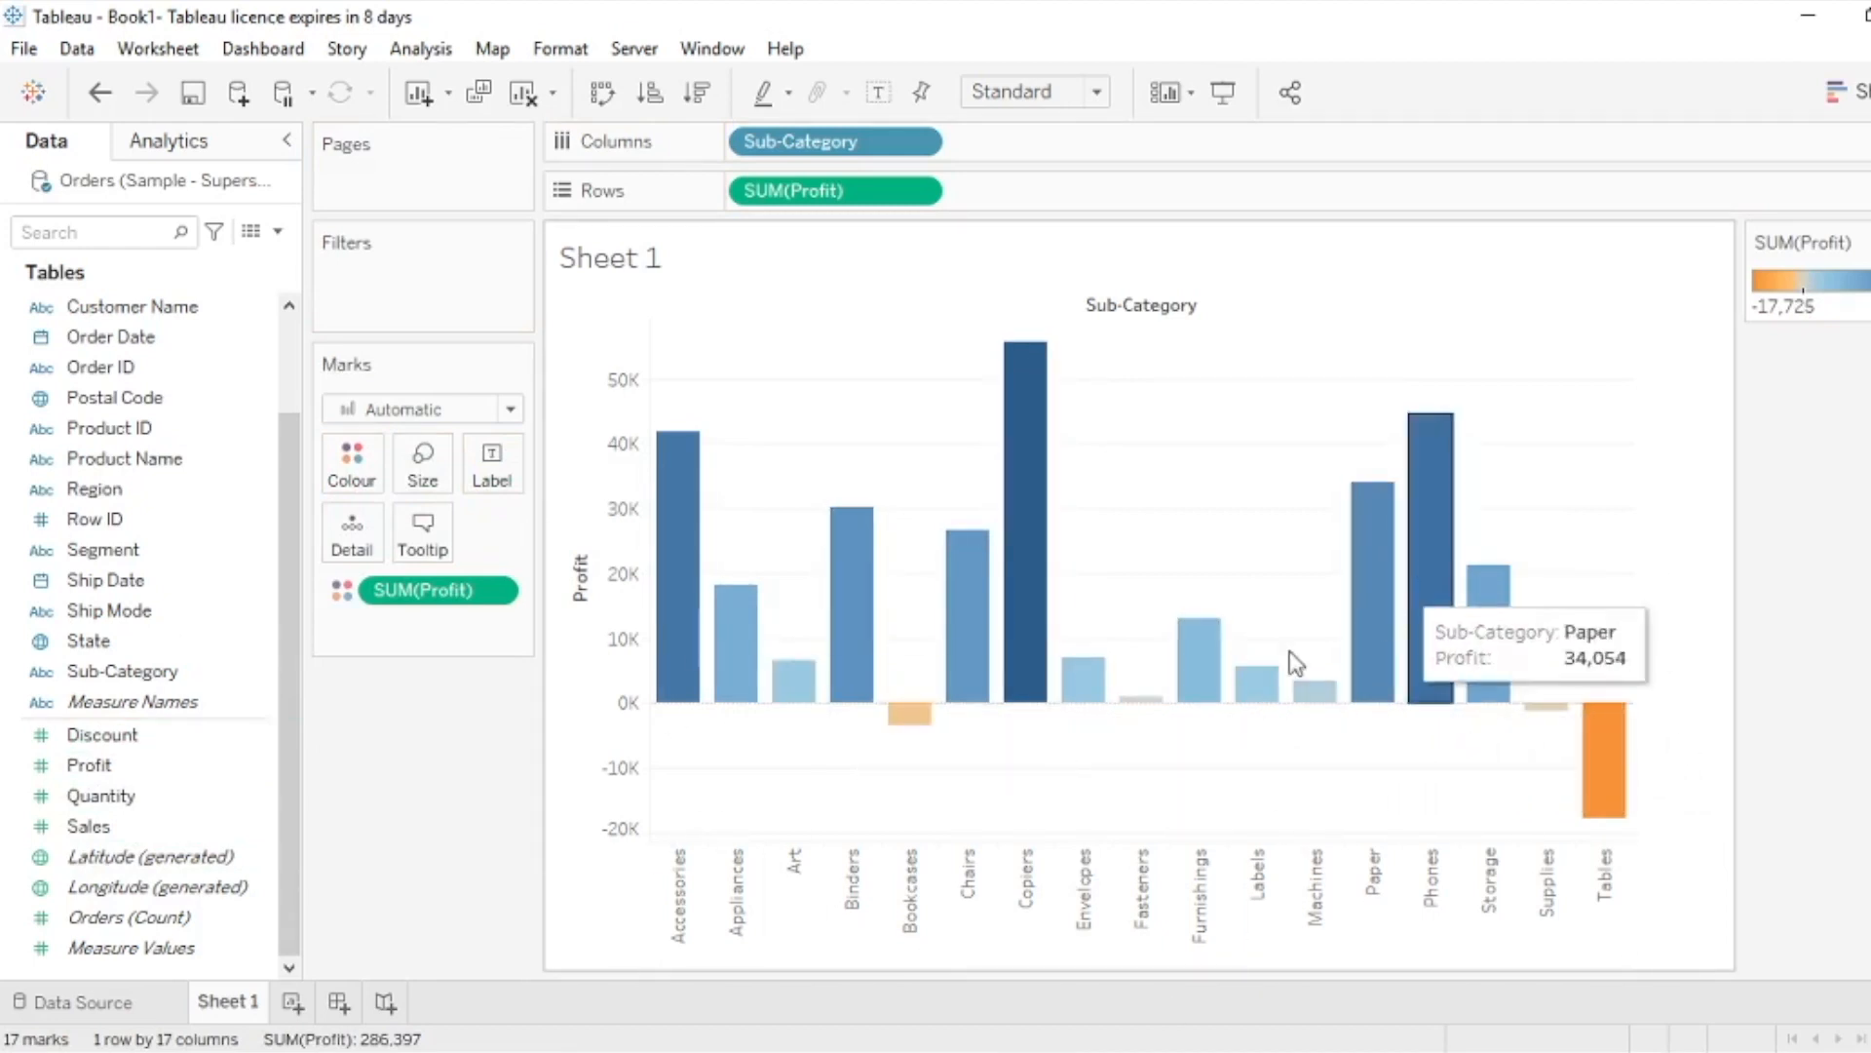
mouse_move(882, 702)
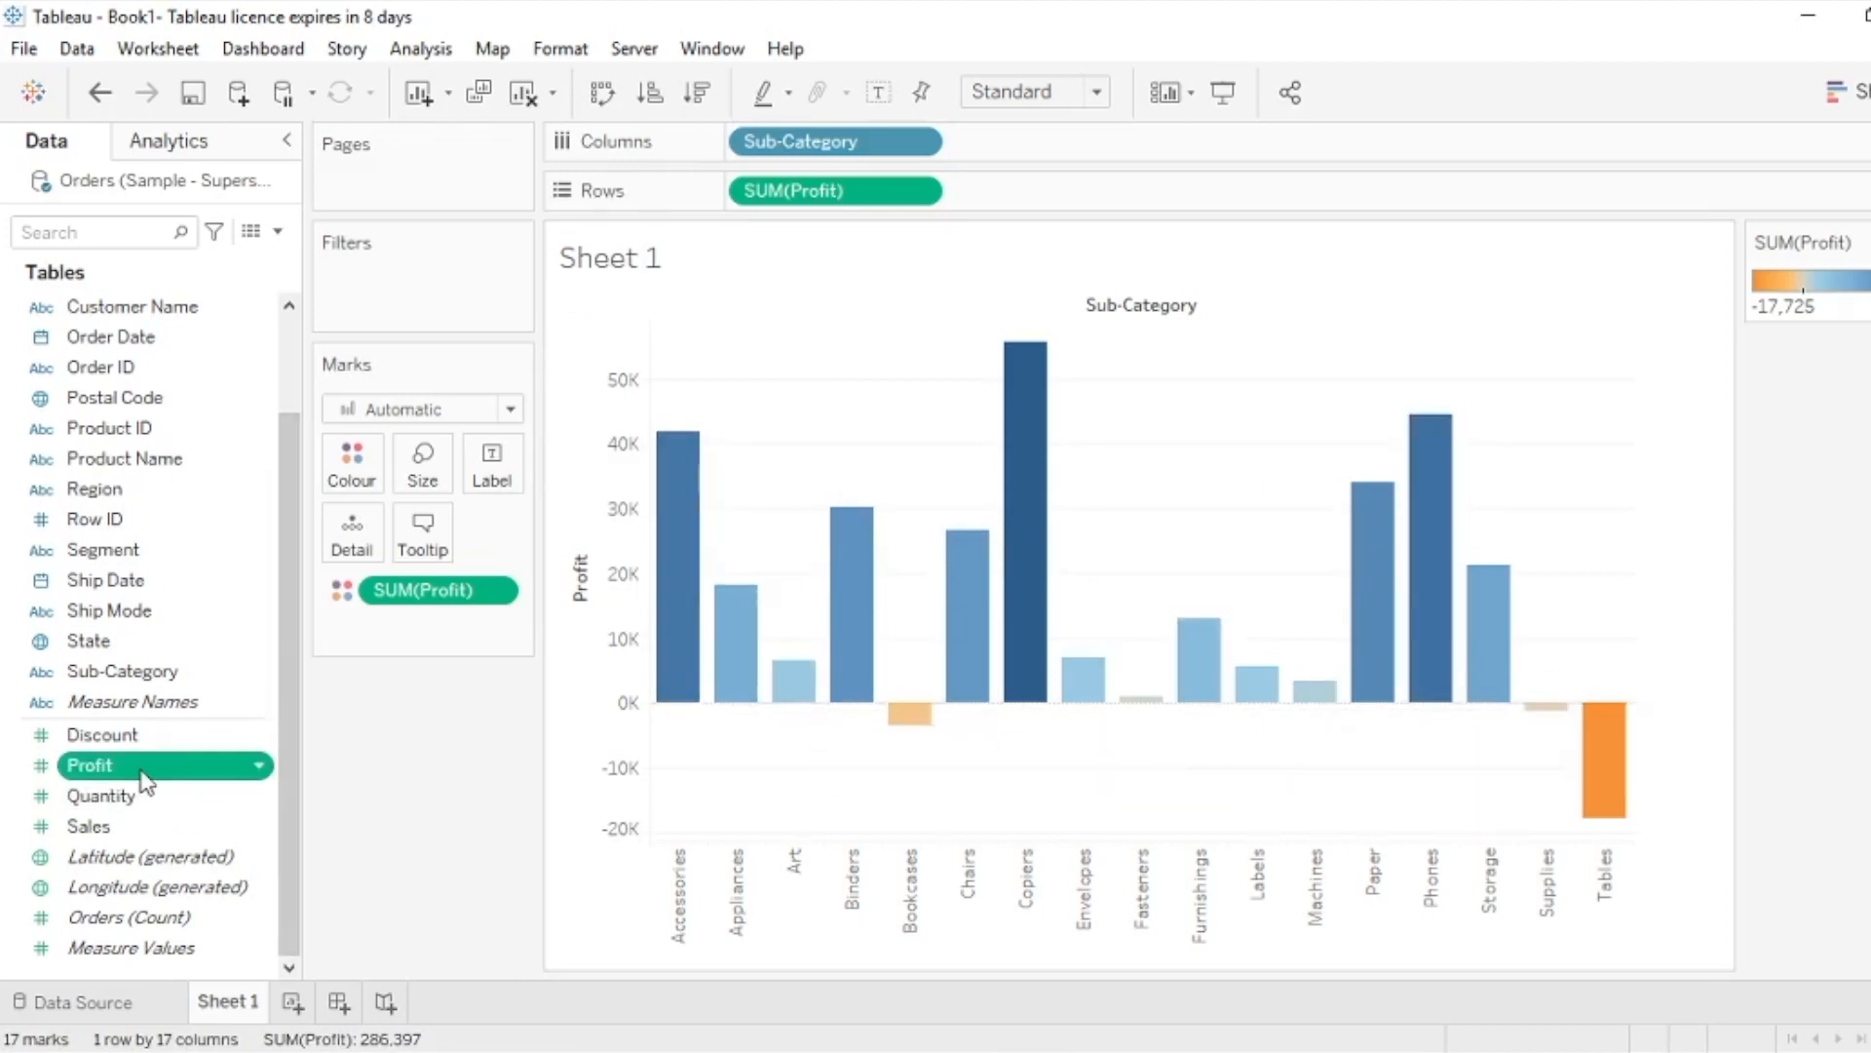
Add a Profit filter on all values, and move its dialog so the chart stays visible
drag(146, 779, 405, 289)
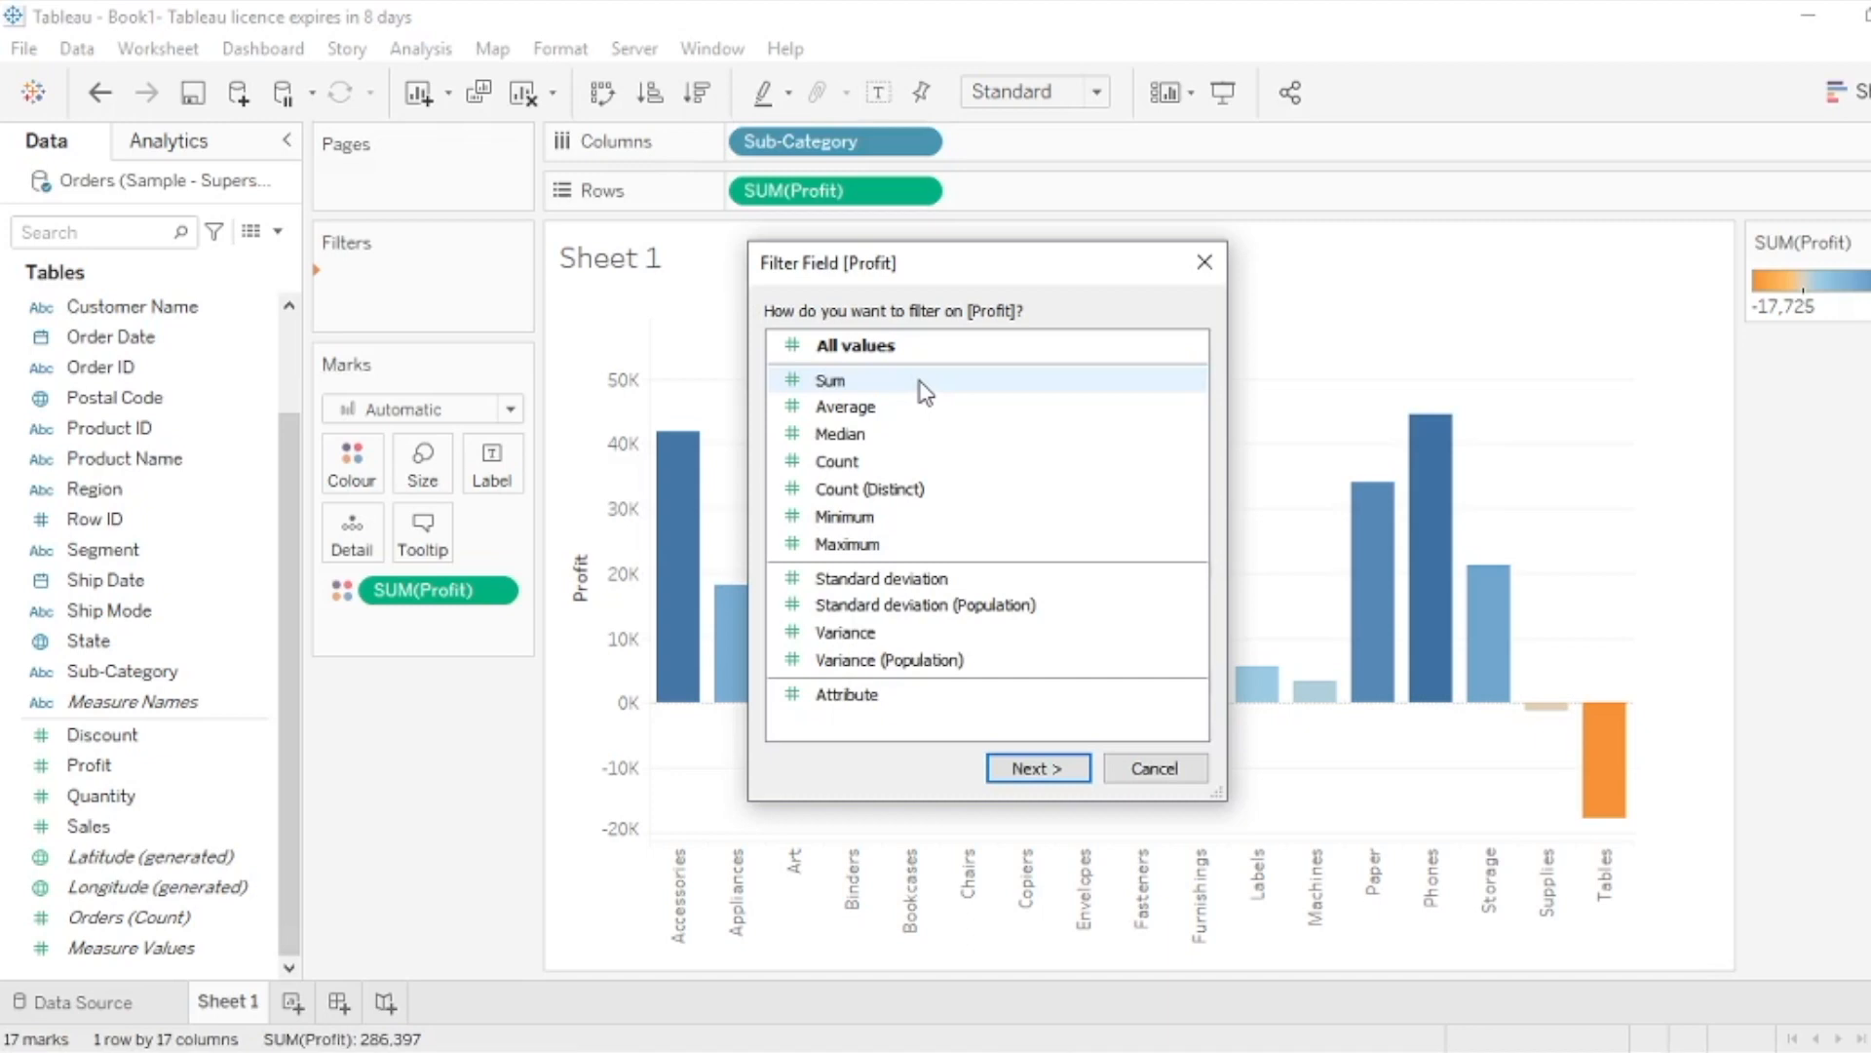
click(875, 357)
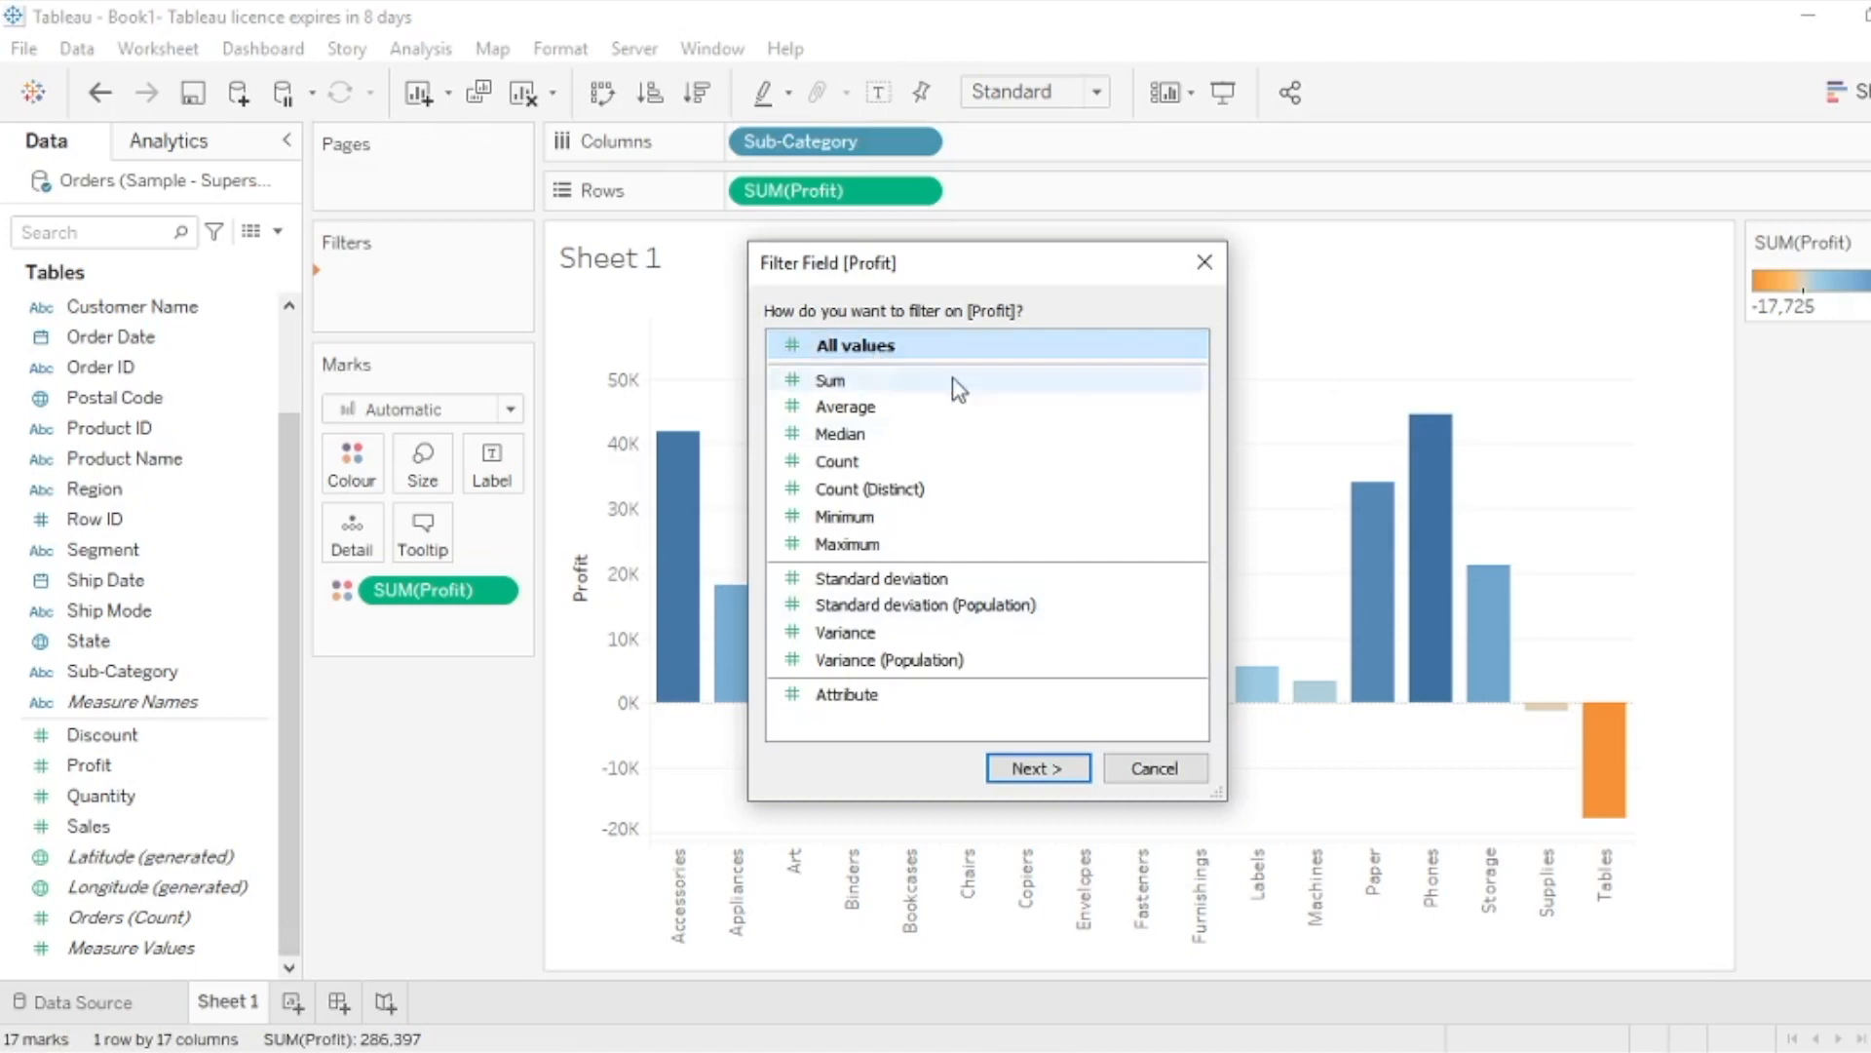
click(1039, 765)
drag(968, 295, 373, 49)
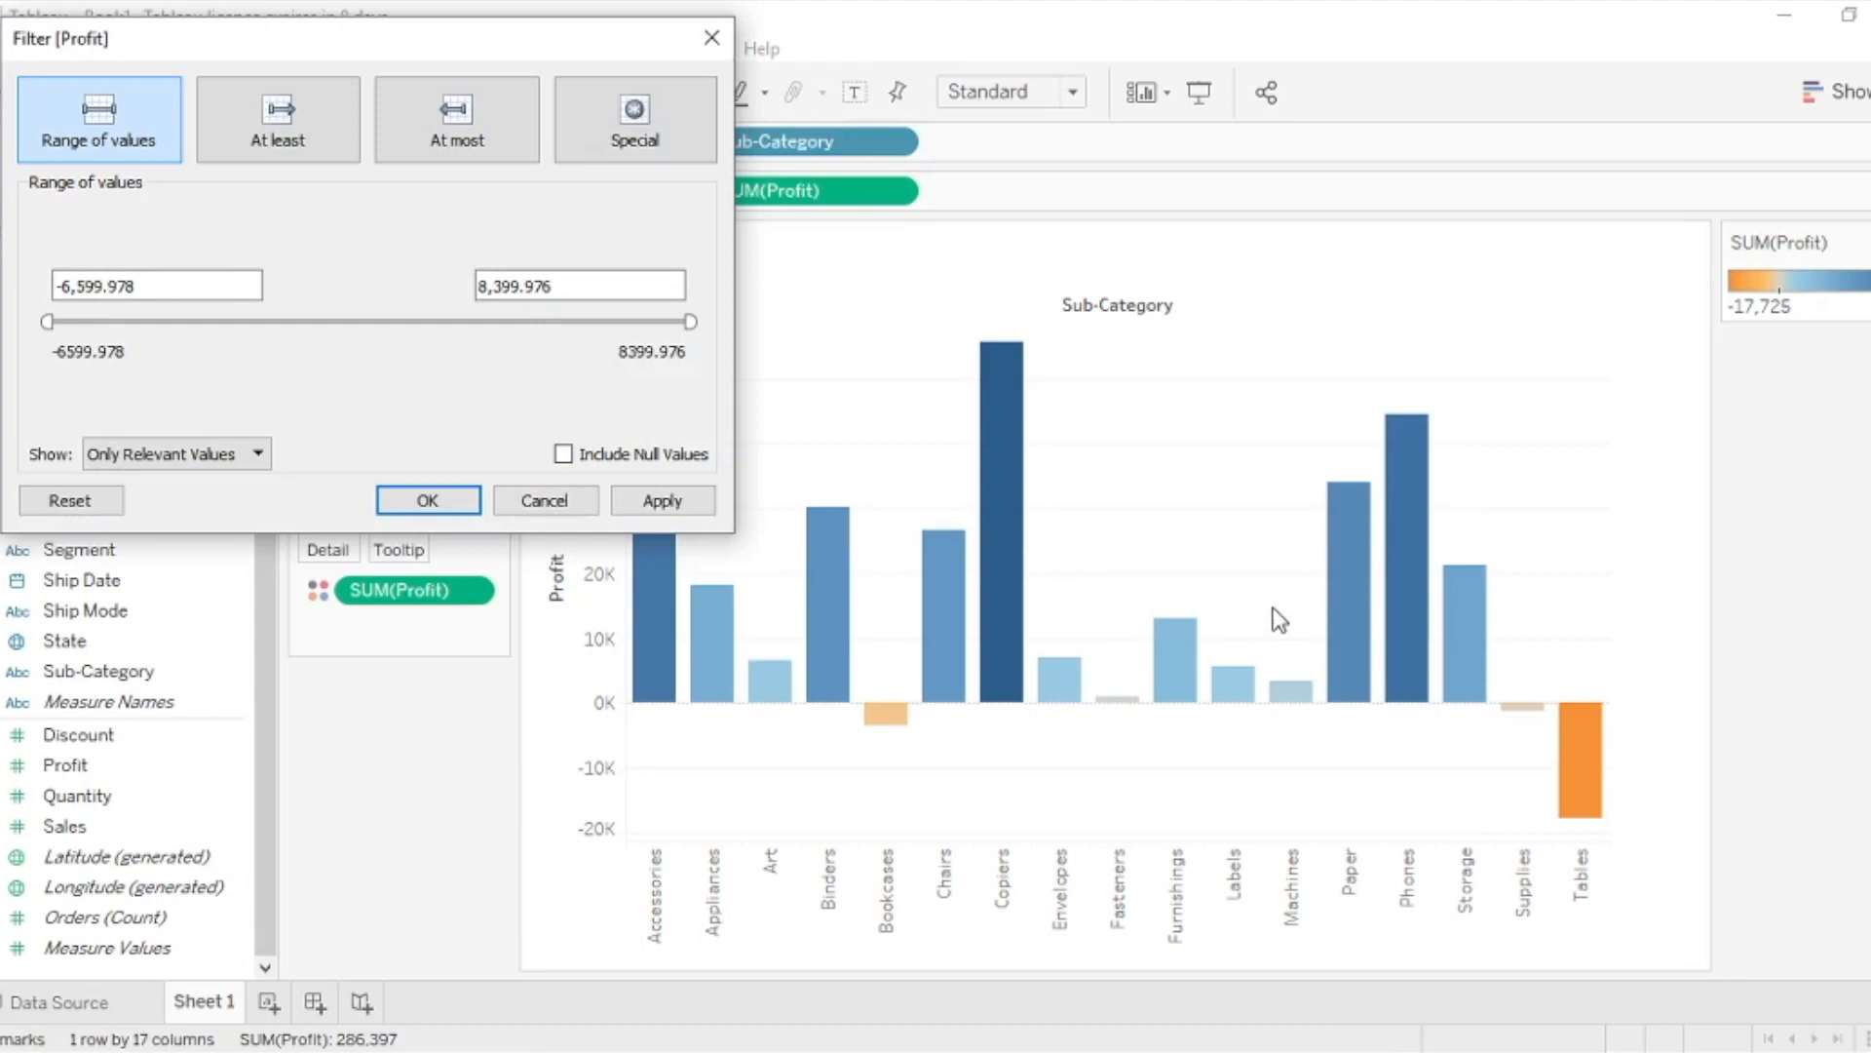
Set the minimum of the Profit range to 0 and apply it
double_click(160, 288)
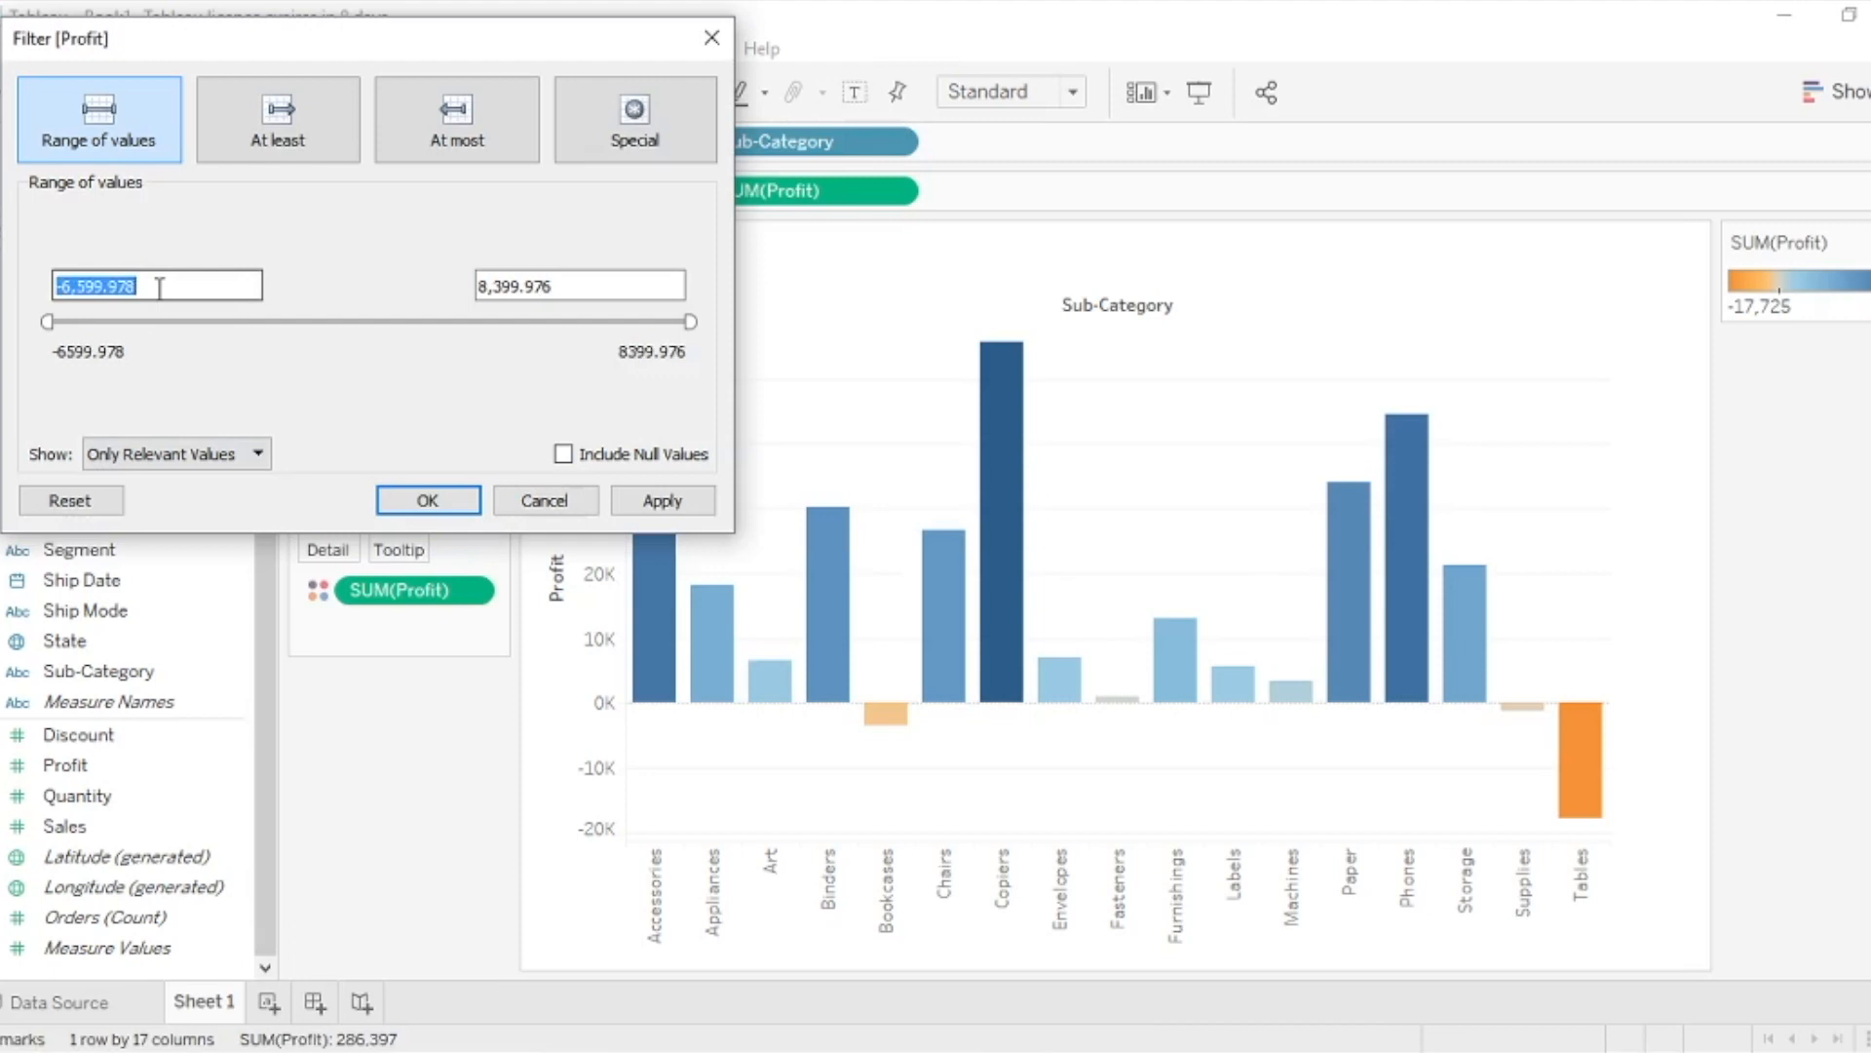
text(0)
click(634, 505)
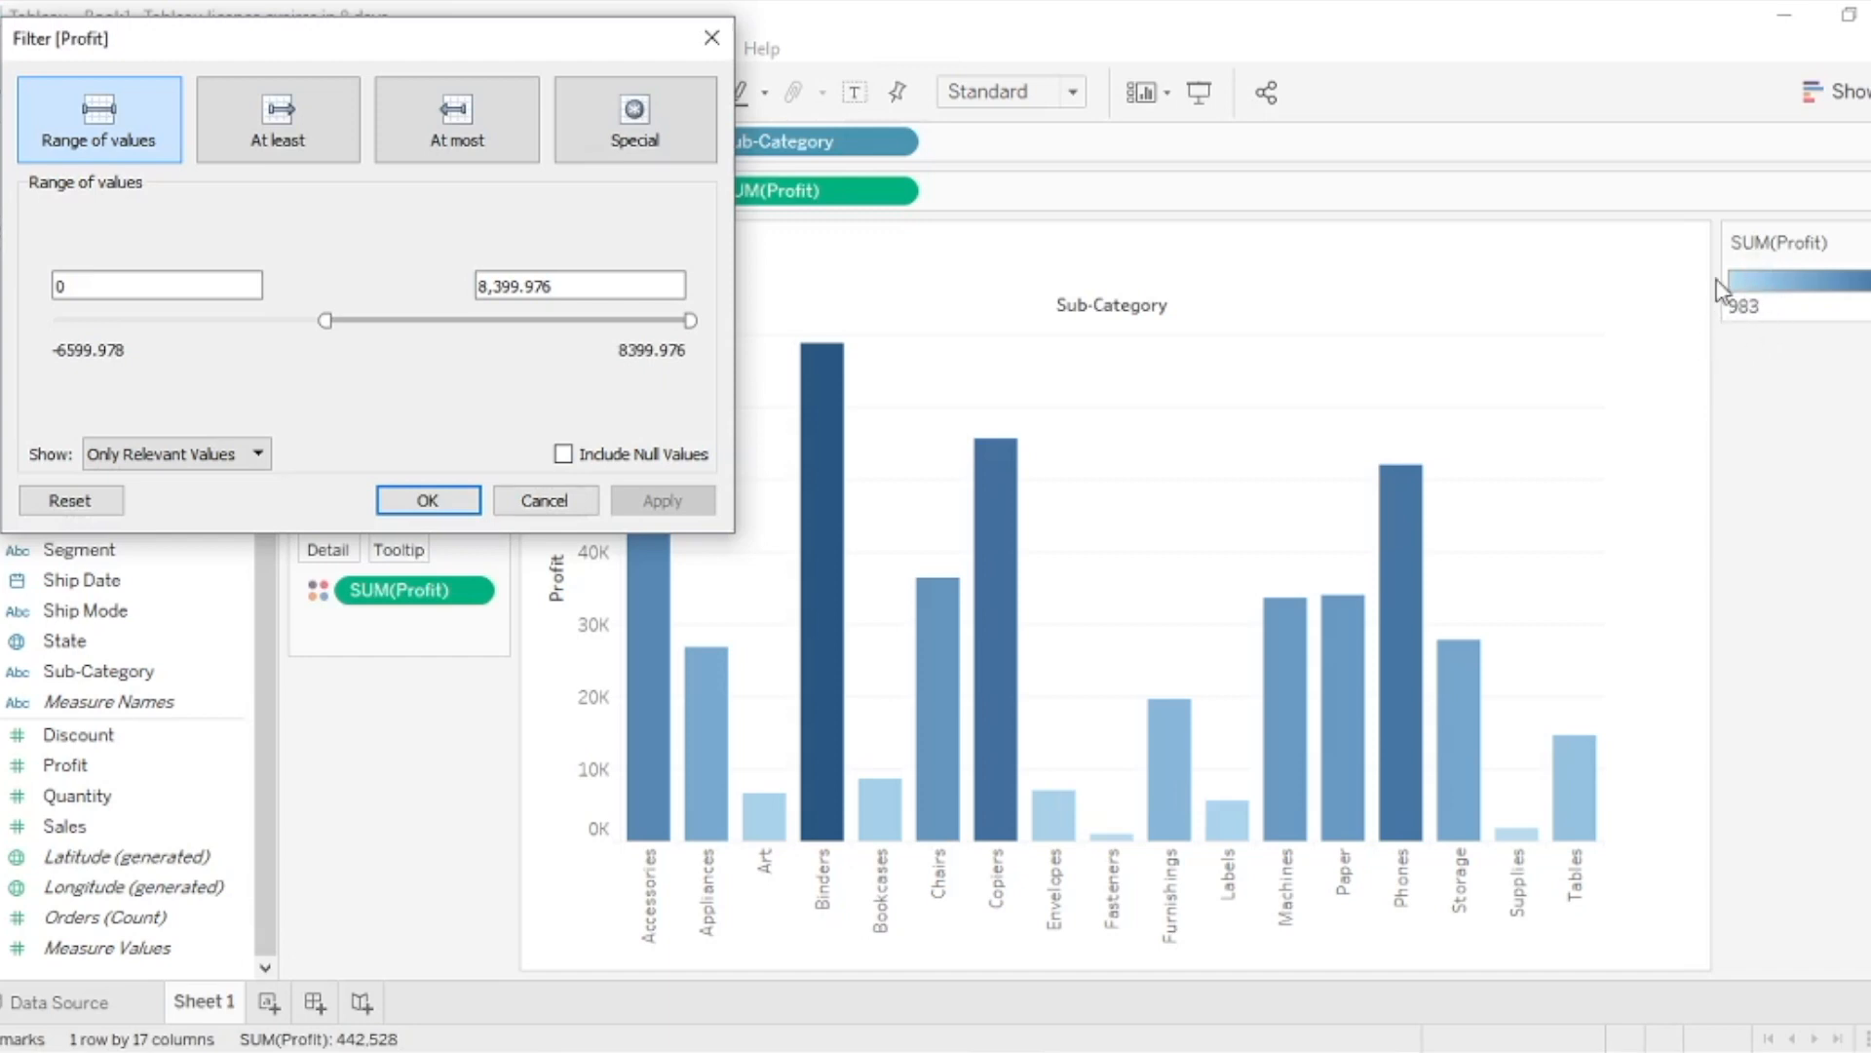
Set the maximum of the Profit range to 5,000 and apply it
click(566, 285)
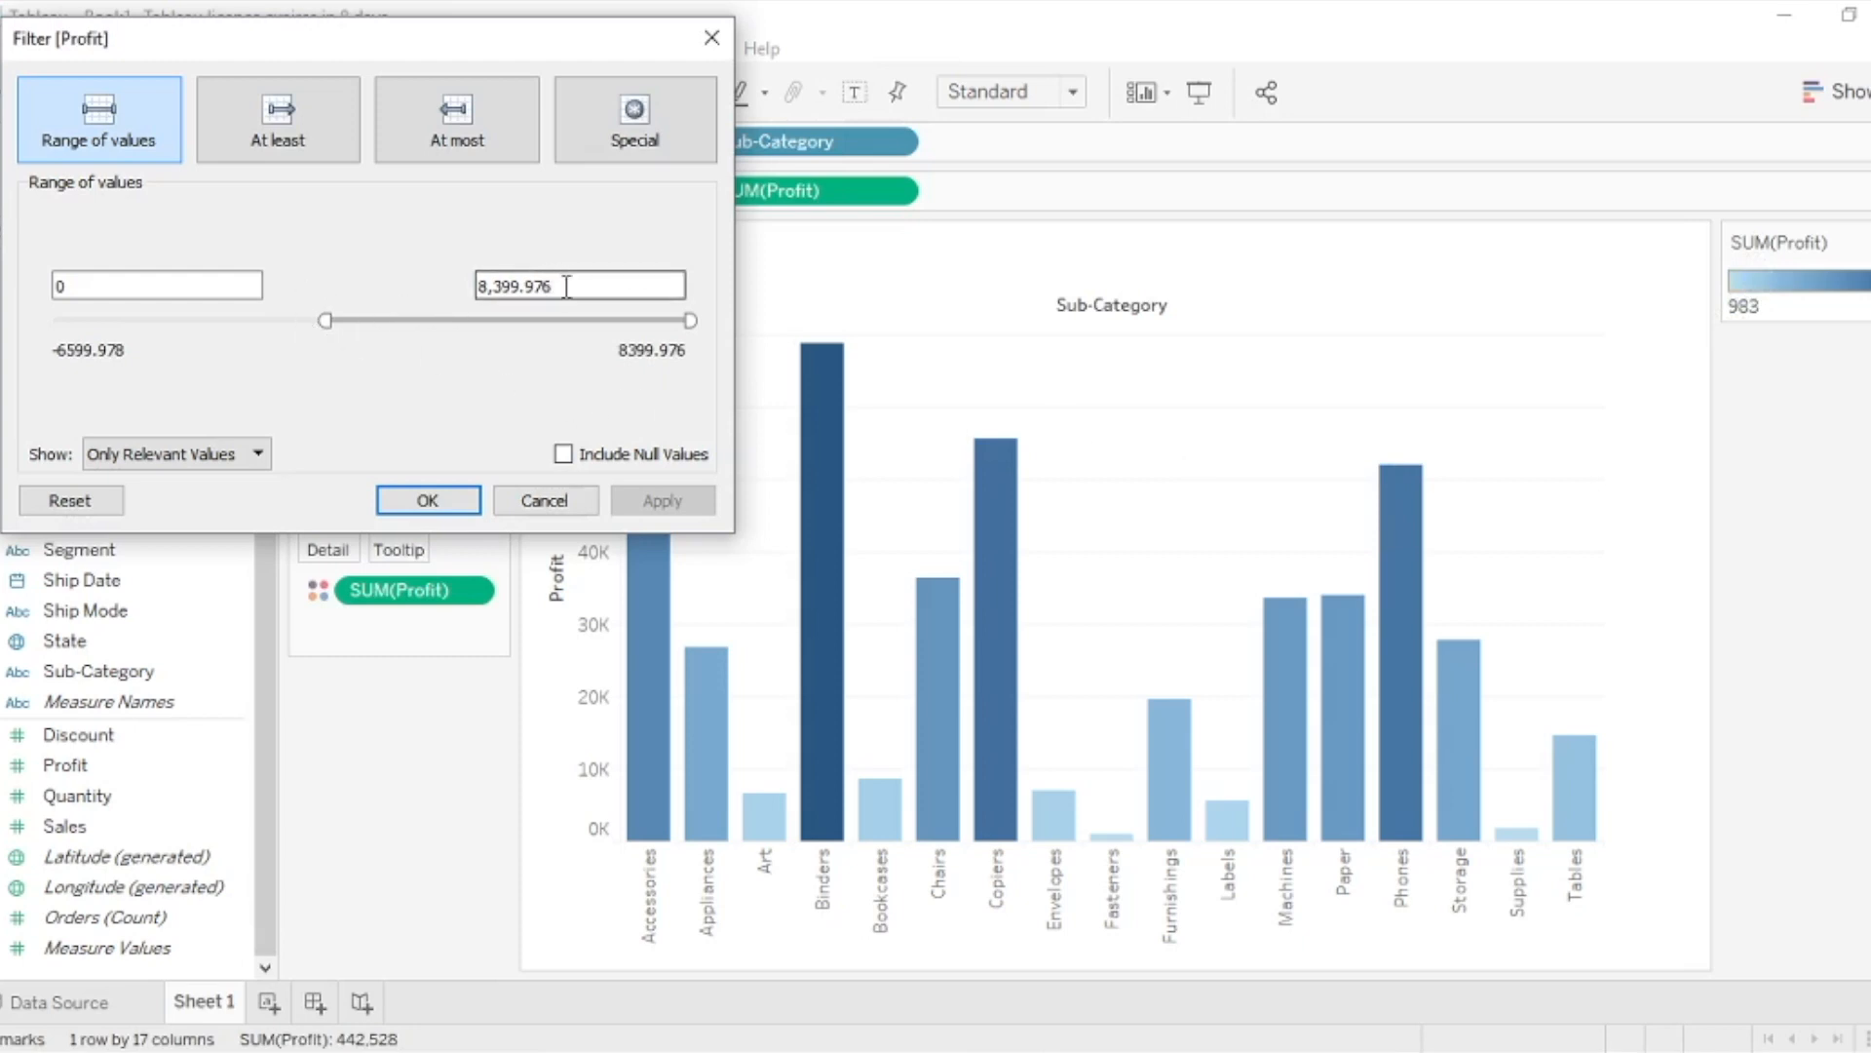
double_click(566, 286)
text(5,00)
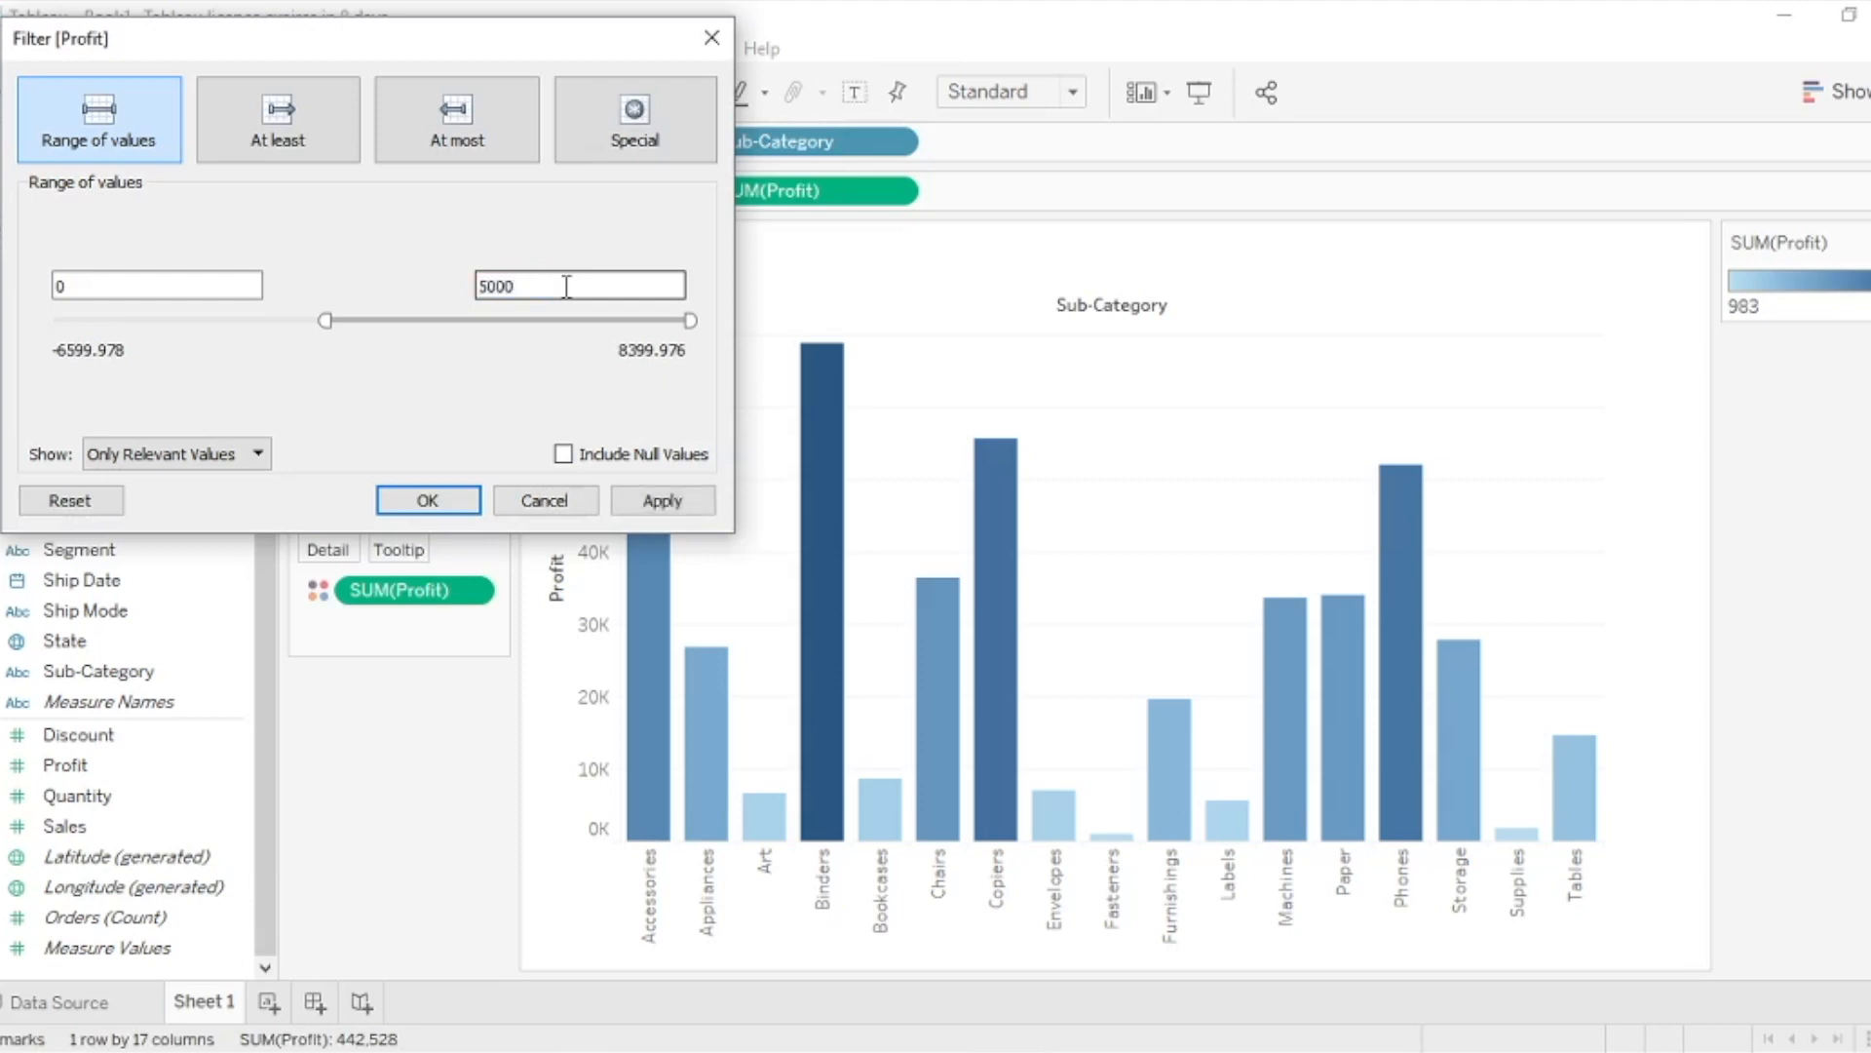
text(0)
click(662, 500)
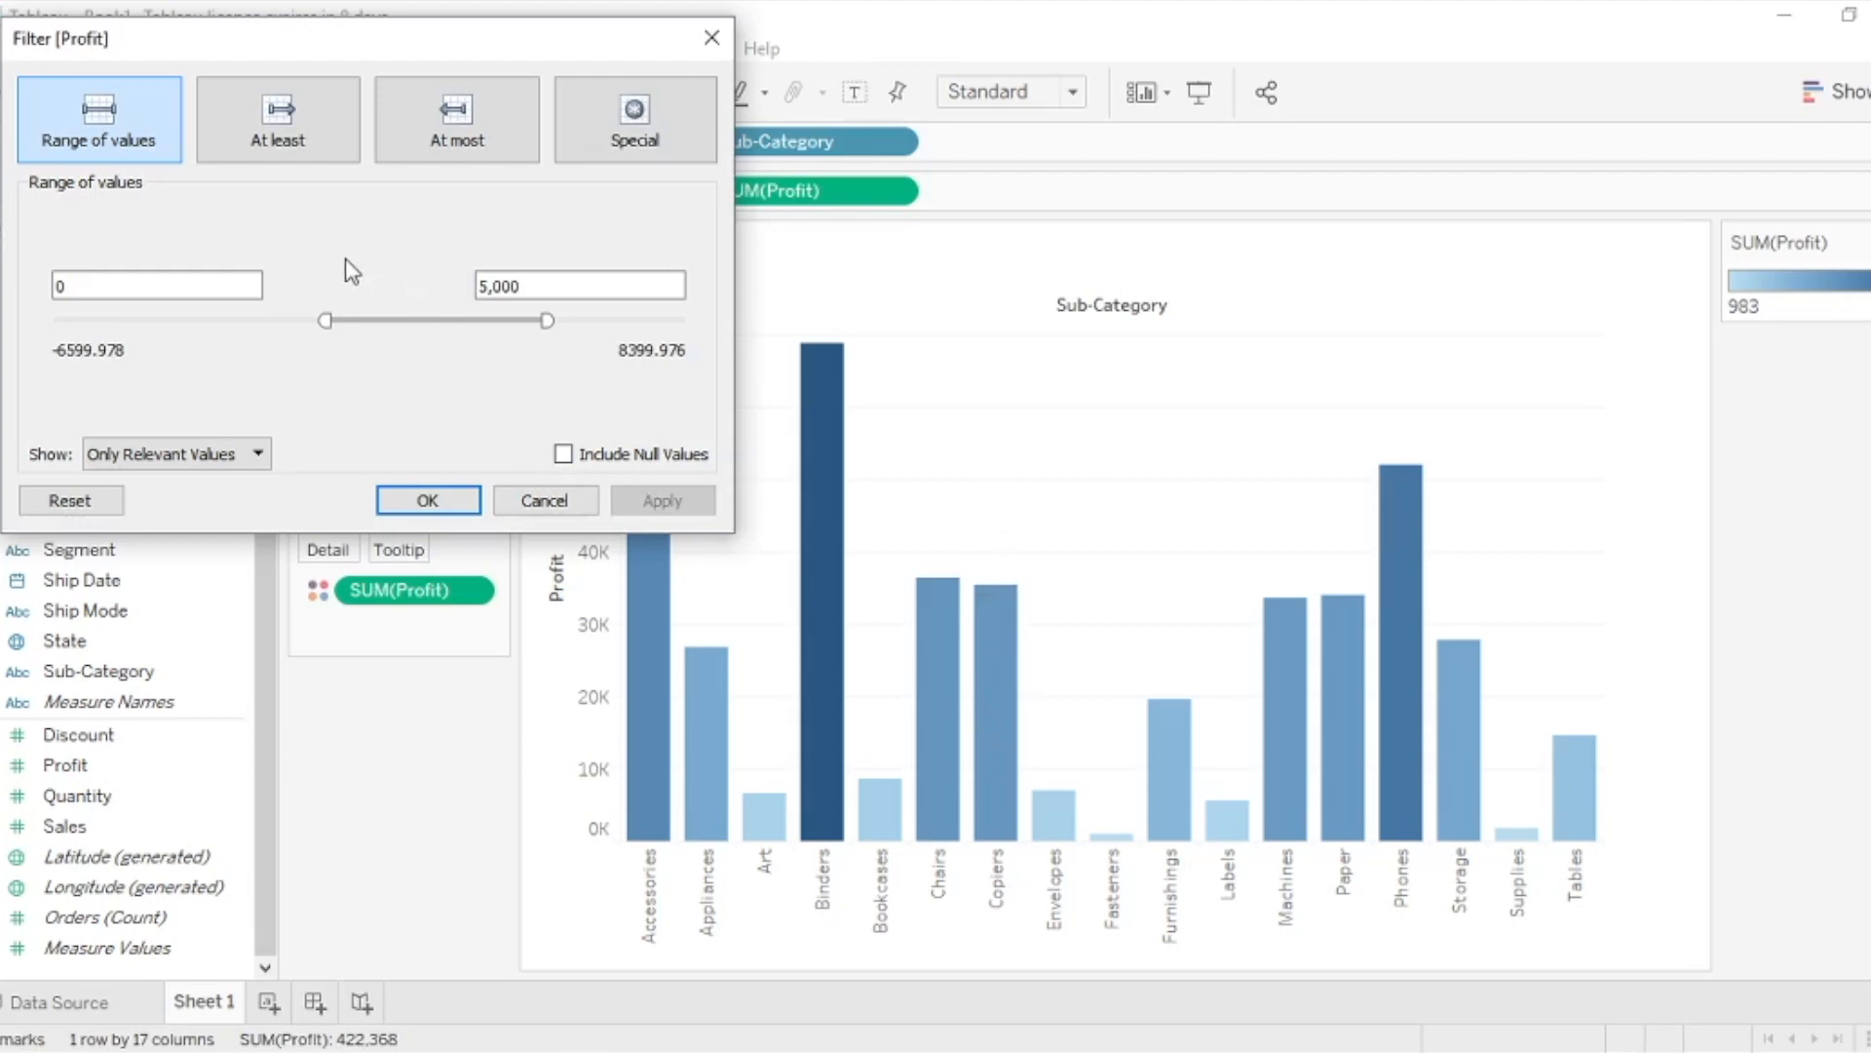
Restore the full Profit range from -6,599.978 to 8,399.976 and apply it
drag(325, 320, 41, 326)
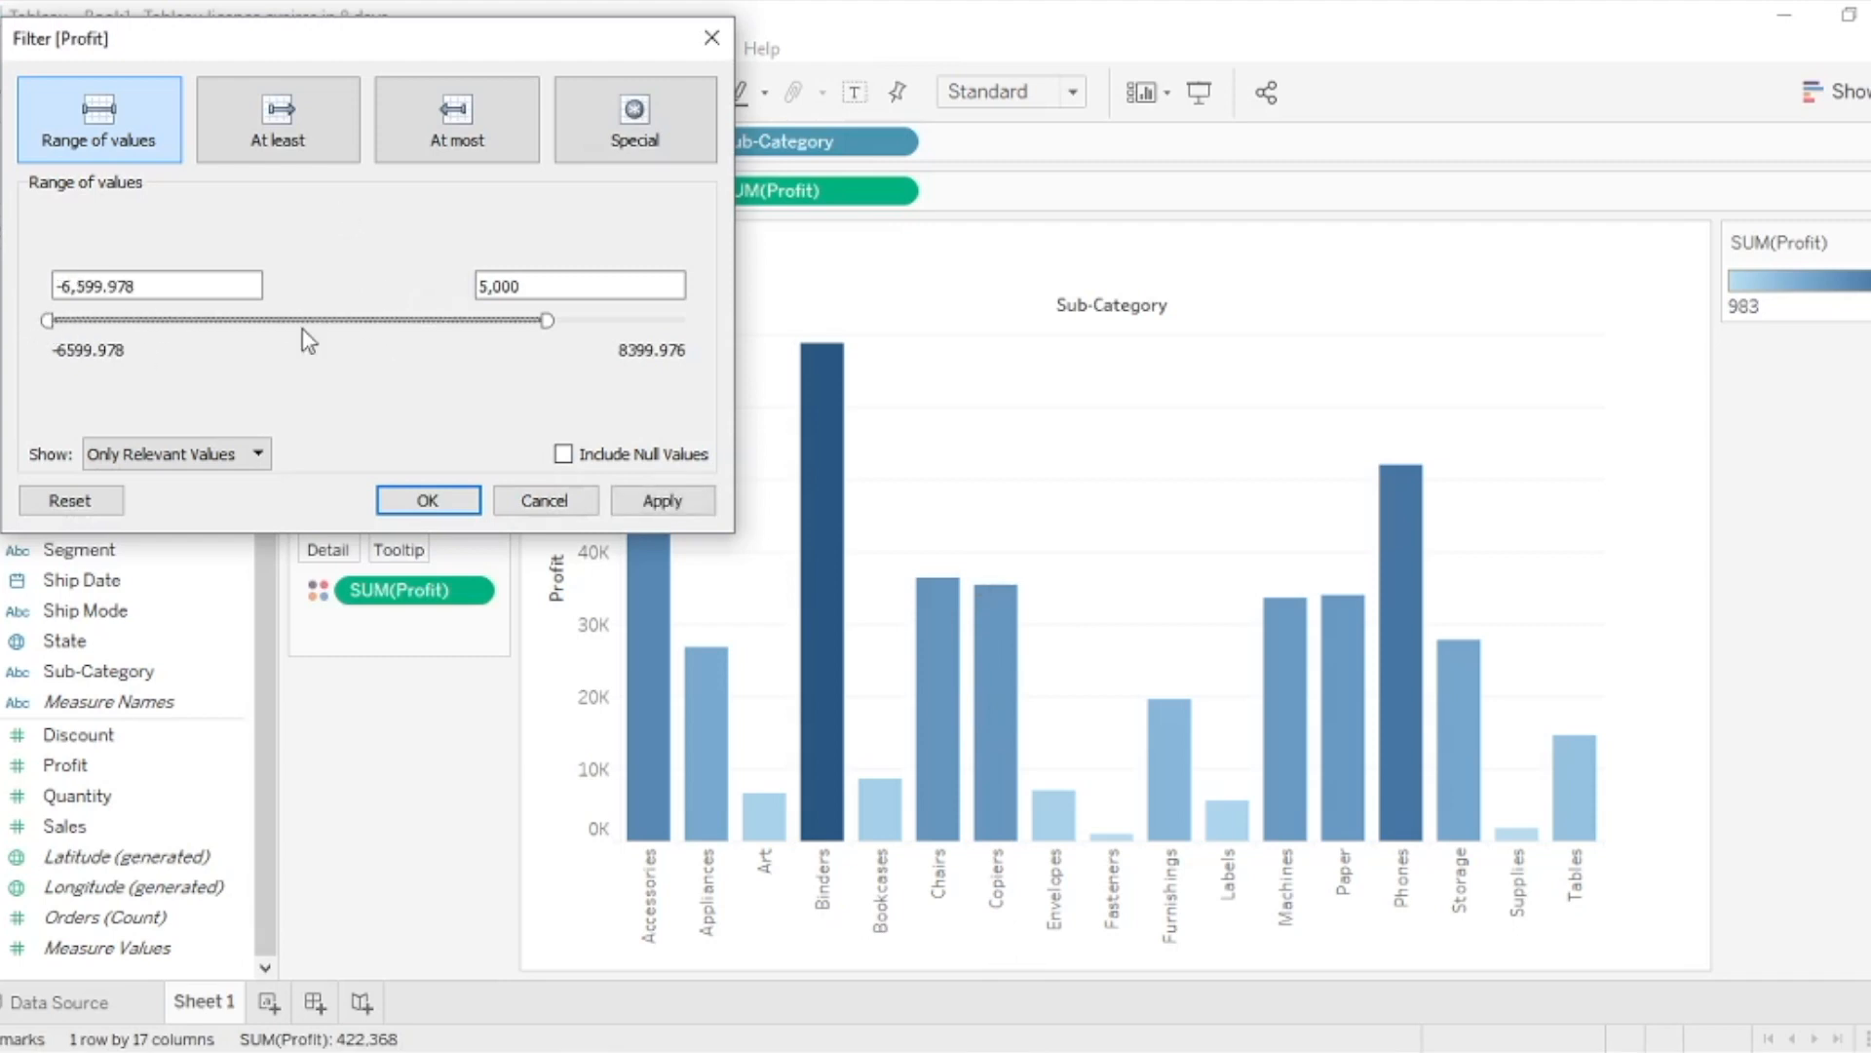
drag(549, 321, 690, 322)
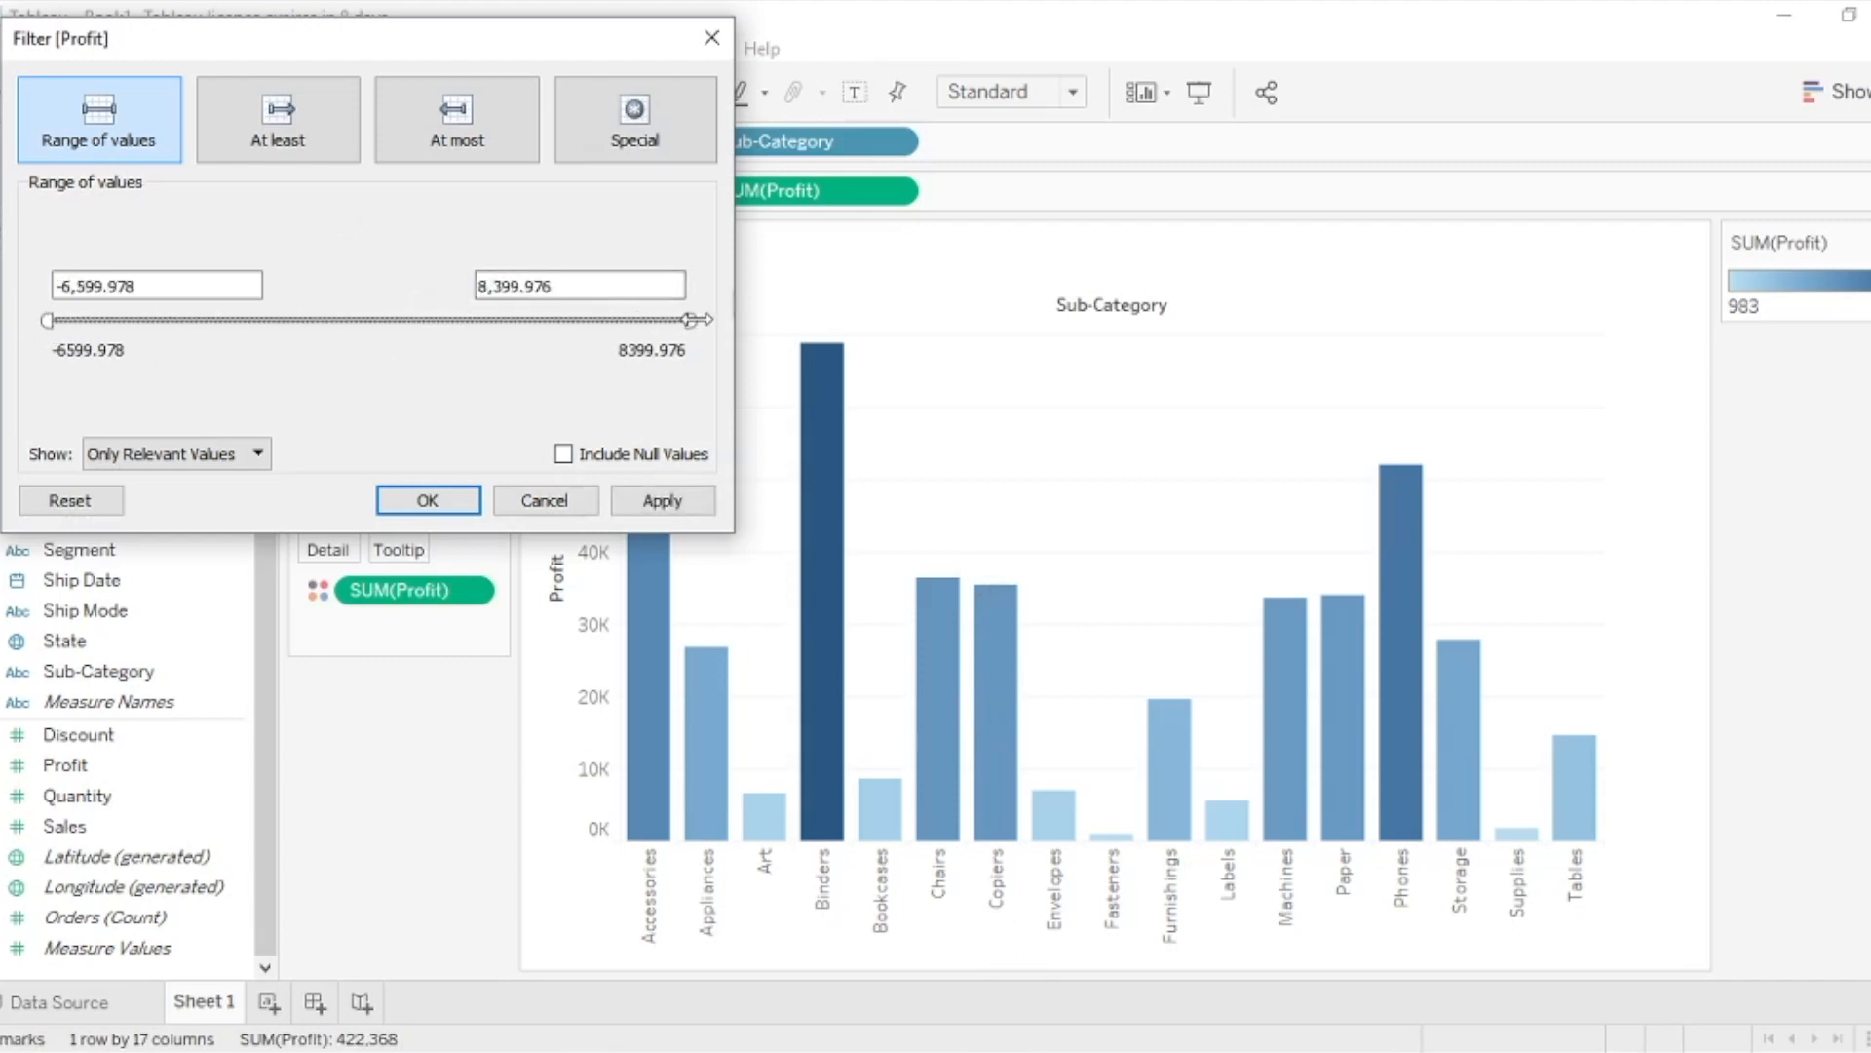
click(679, 500)
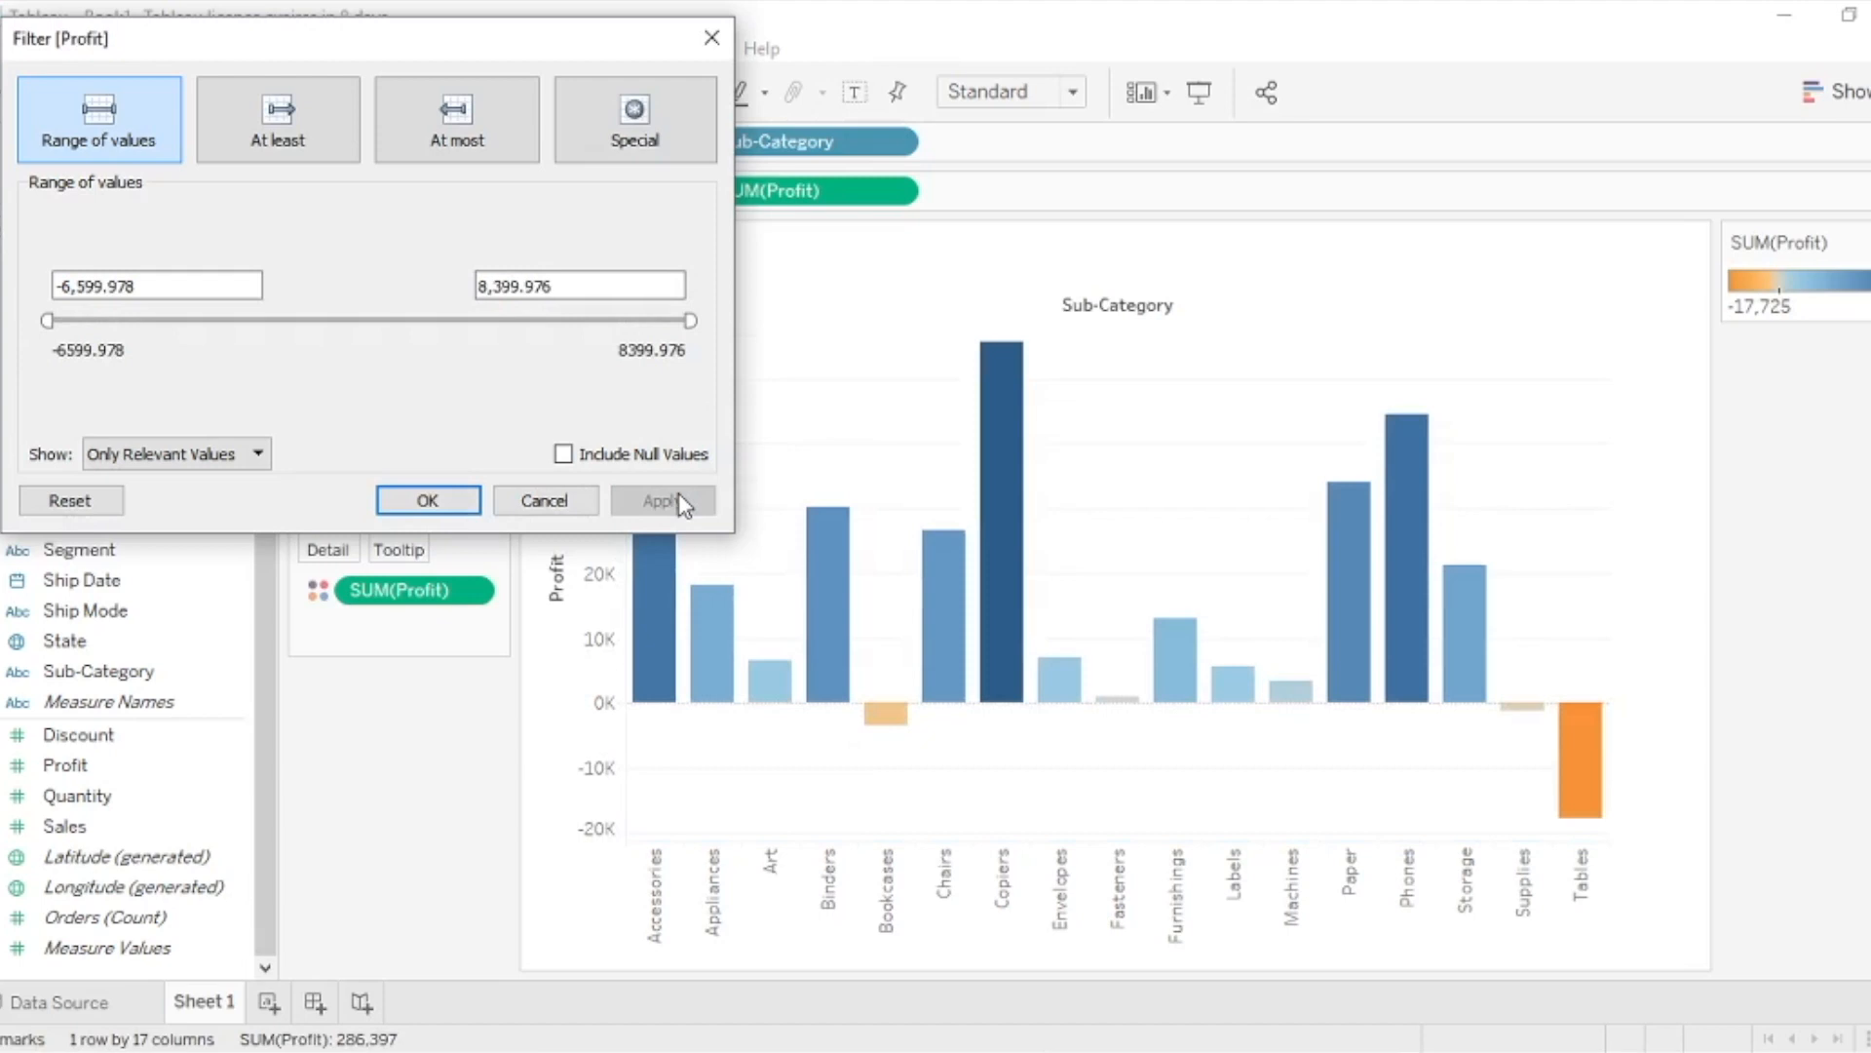
Filter Profit by minimum only, applying at least -1,027 and at least 2,861 in turn, and lower the minimum to -5,430
click(317, 141)
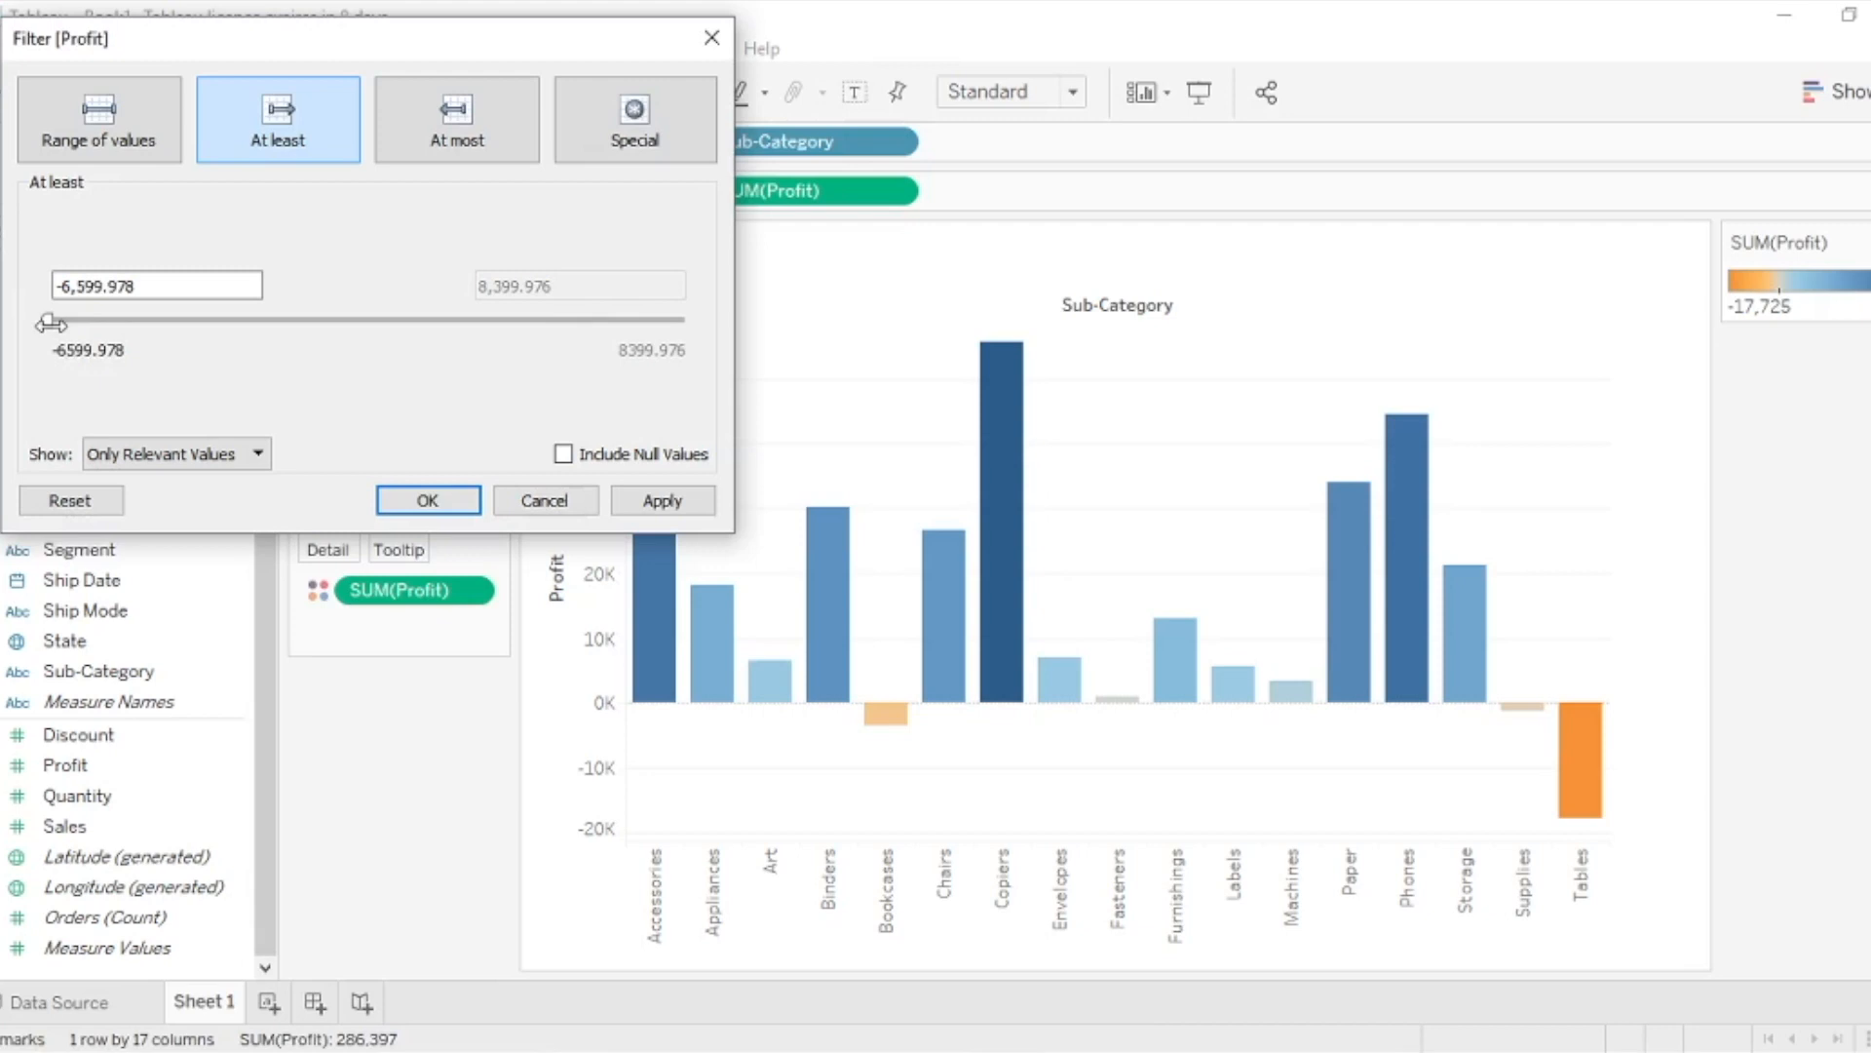
drag(51, 323, 282, 320)
click(653, 500)
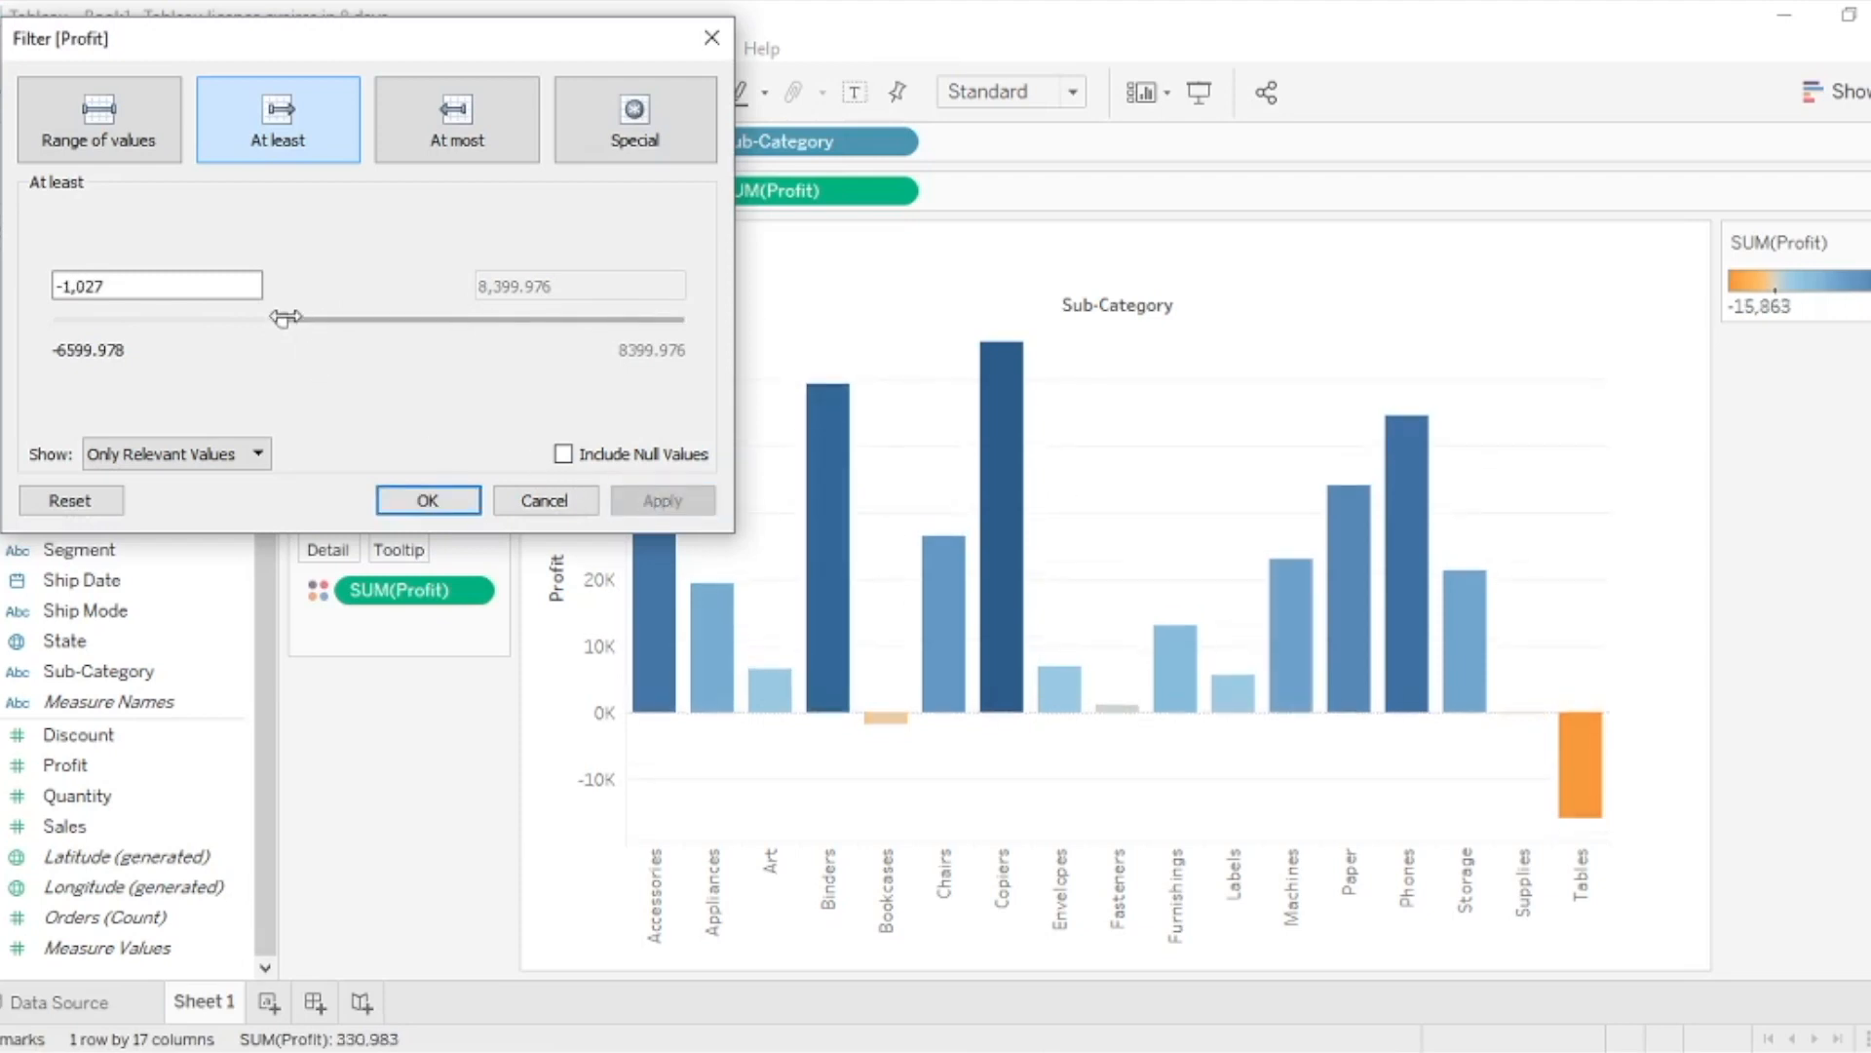
drag(281, 320, 697, 333)
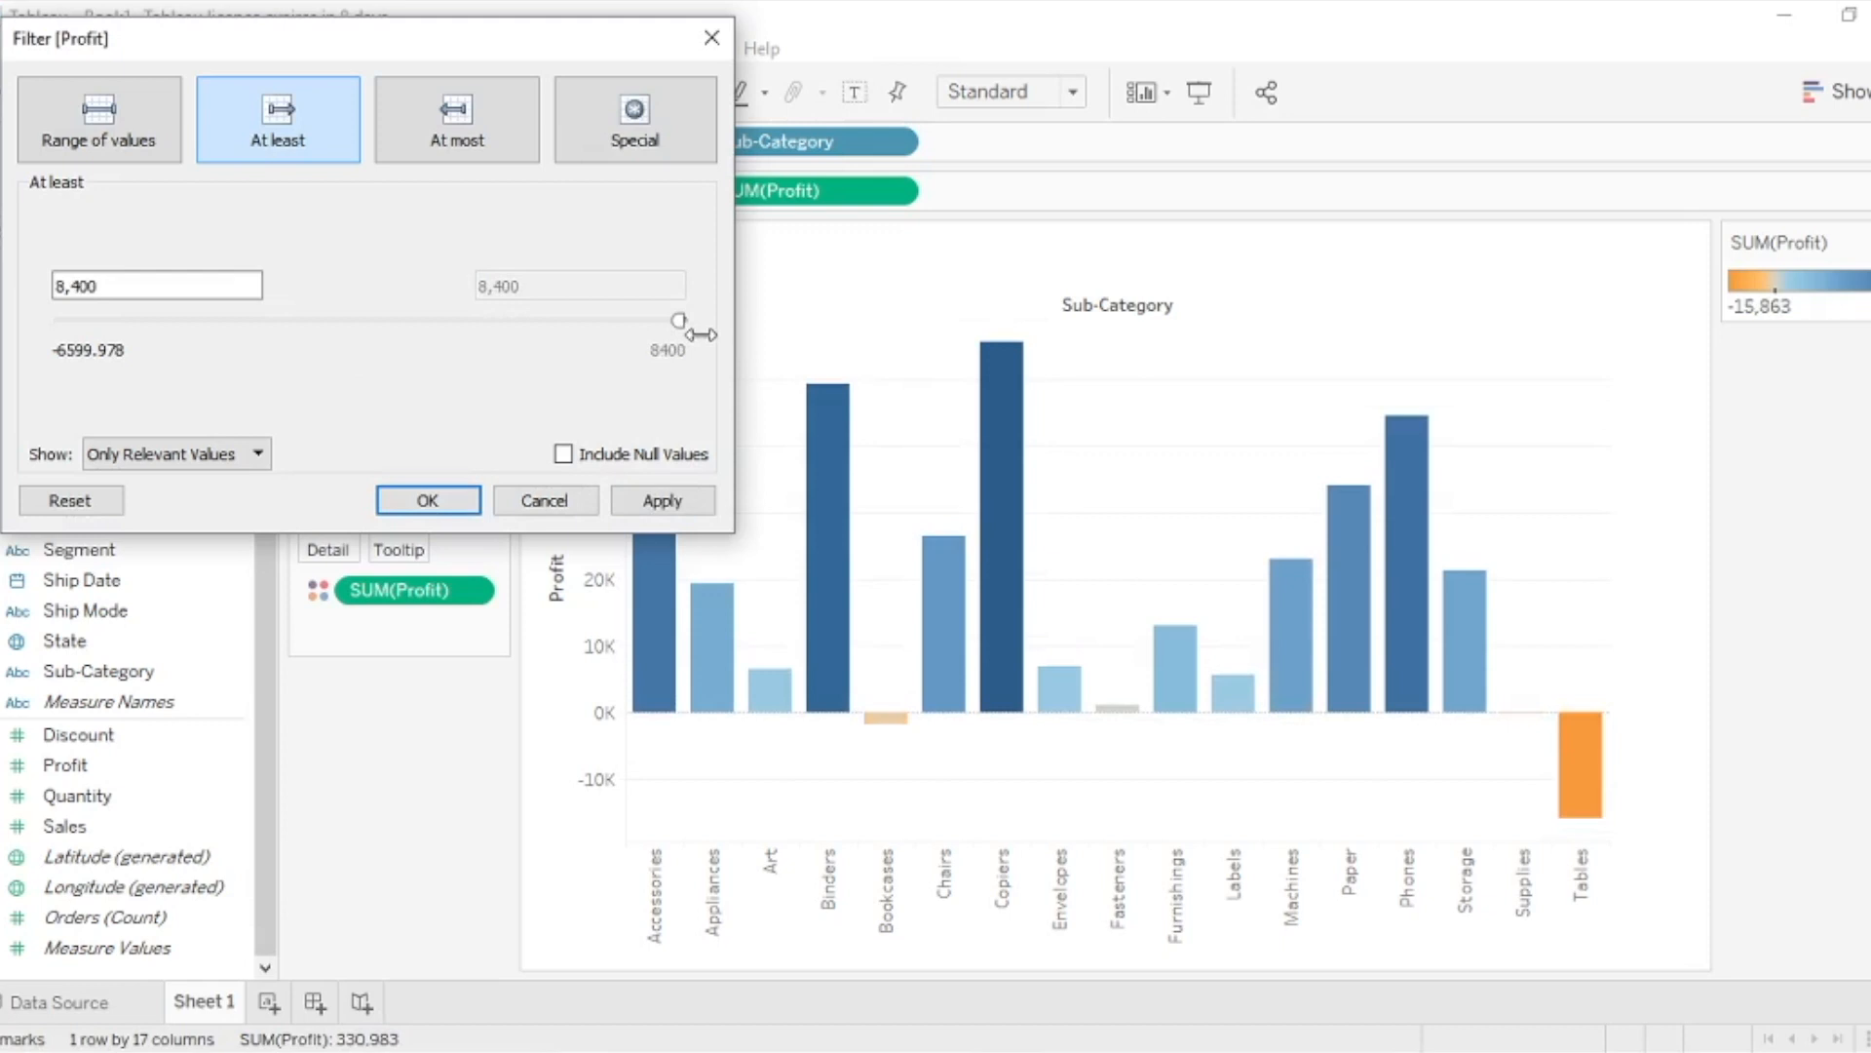
drag(566, 322, 445, 323)
click(658, 504)
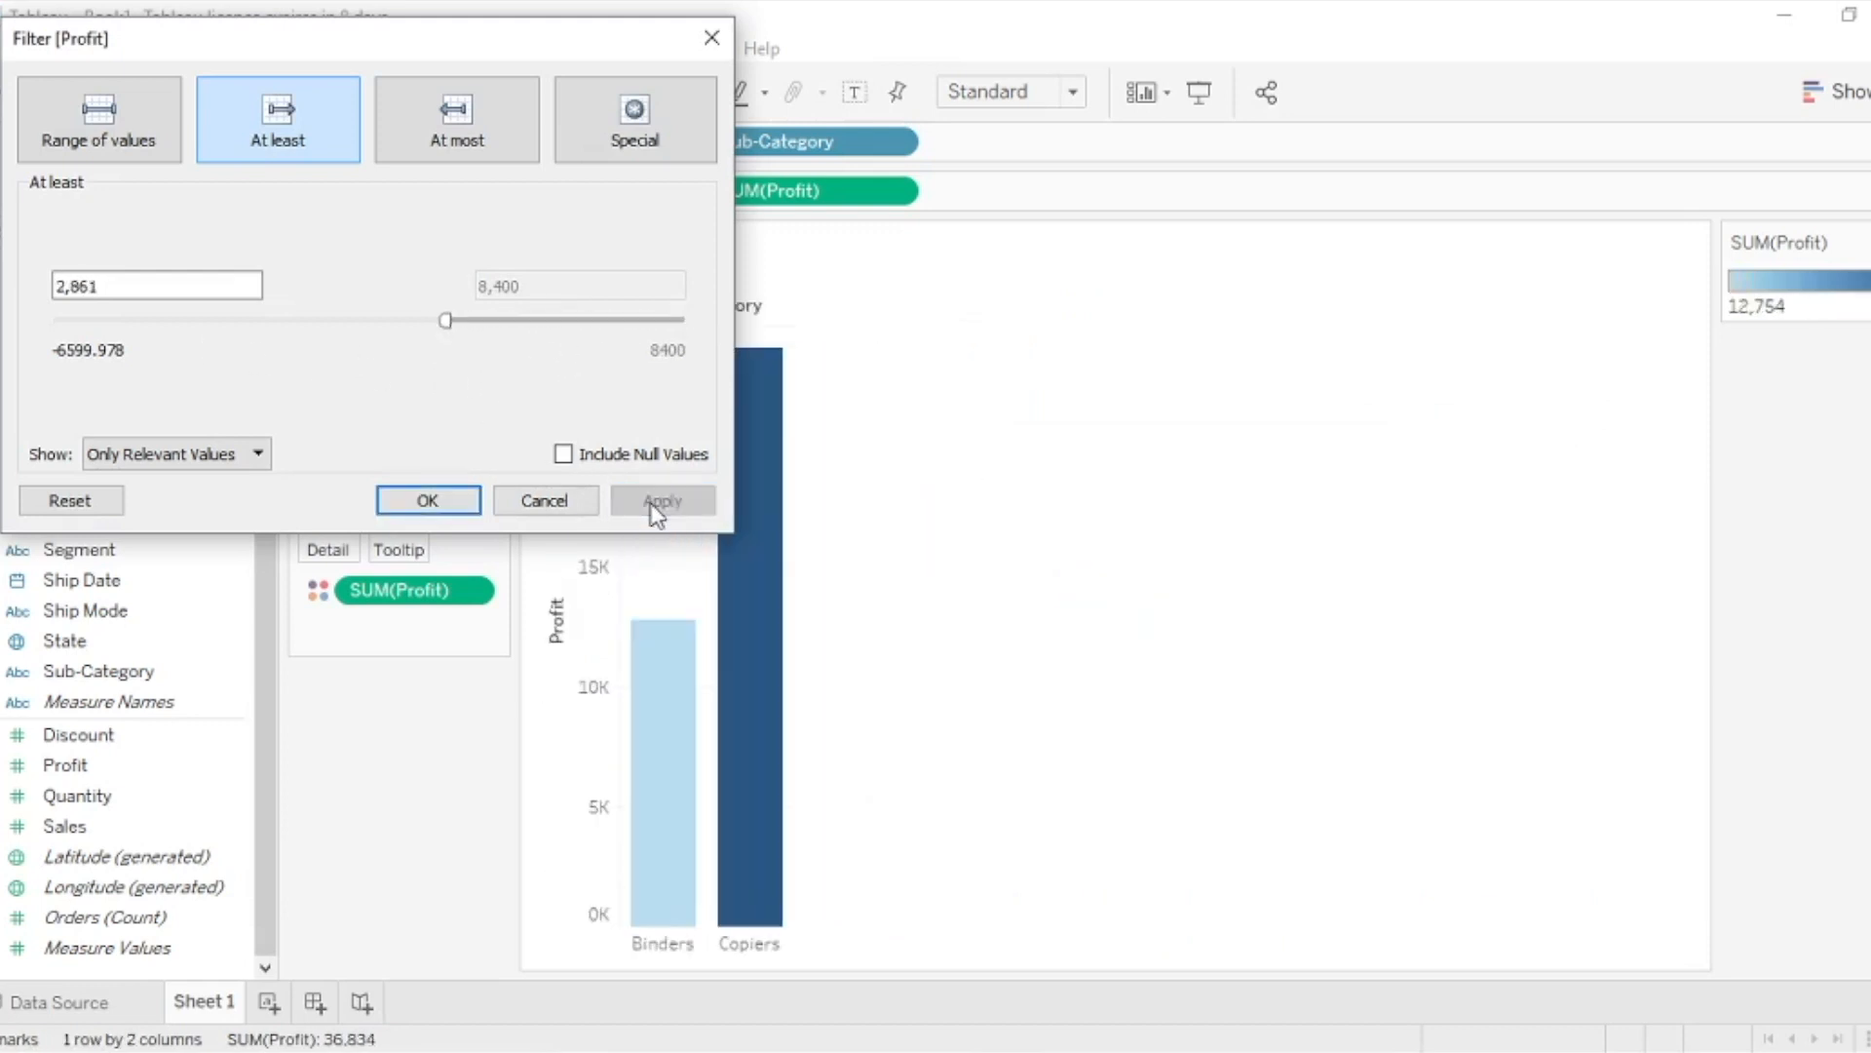
drag(446, 323, 96, 322)
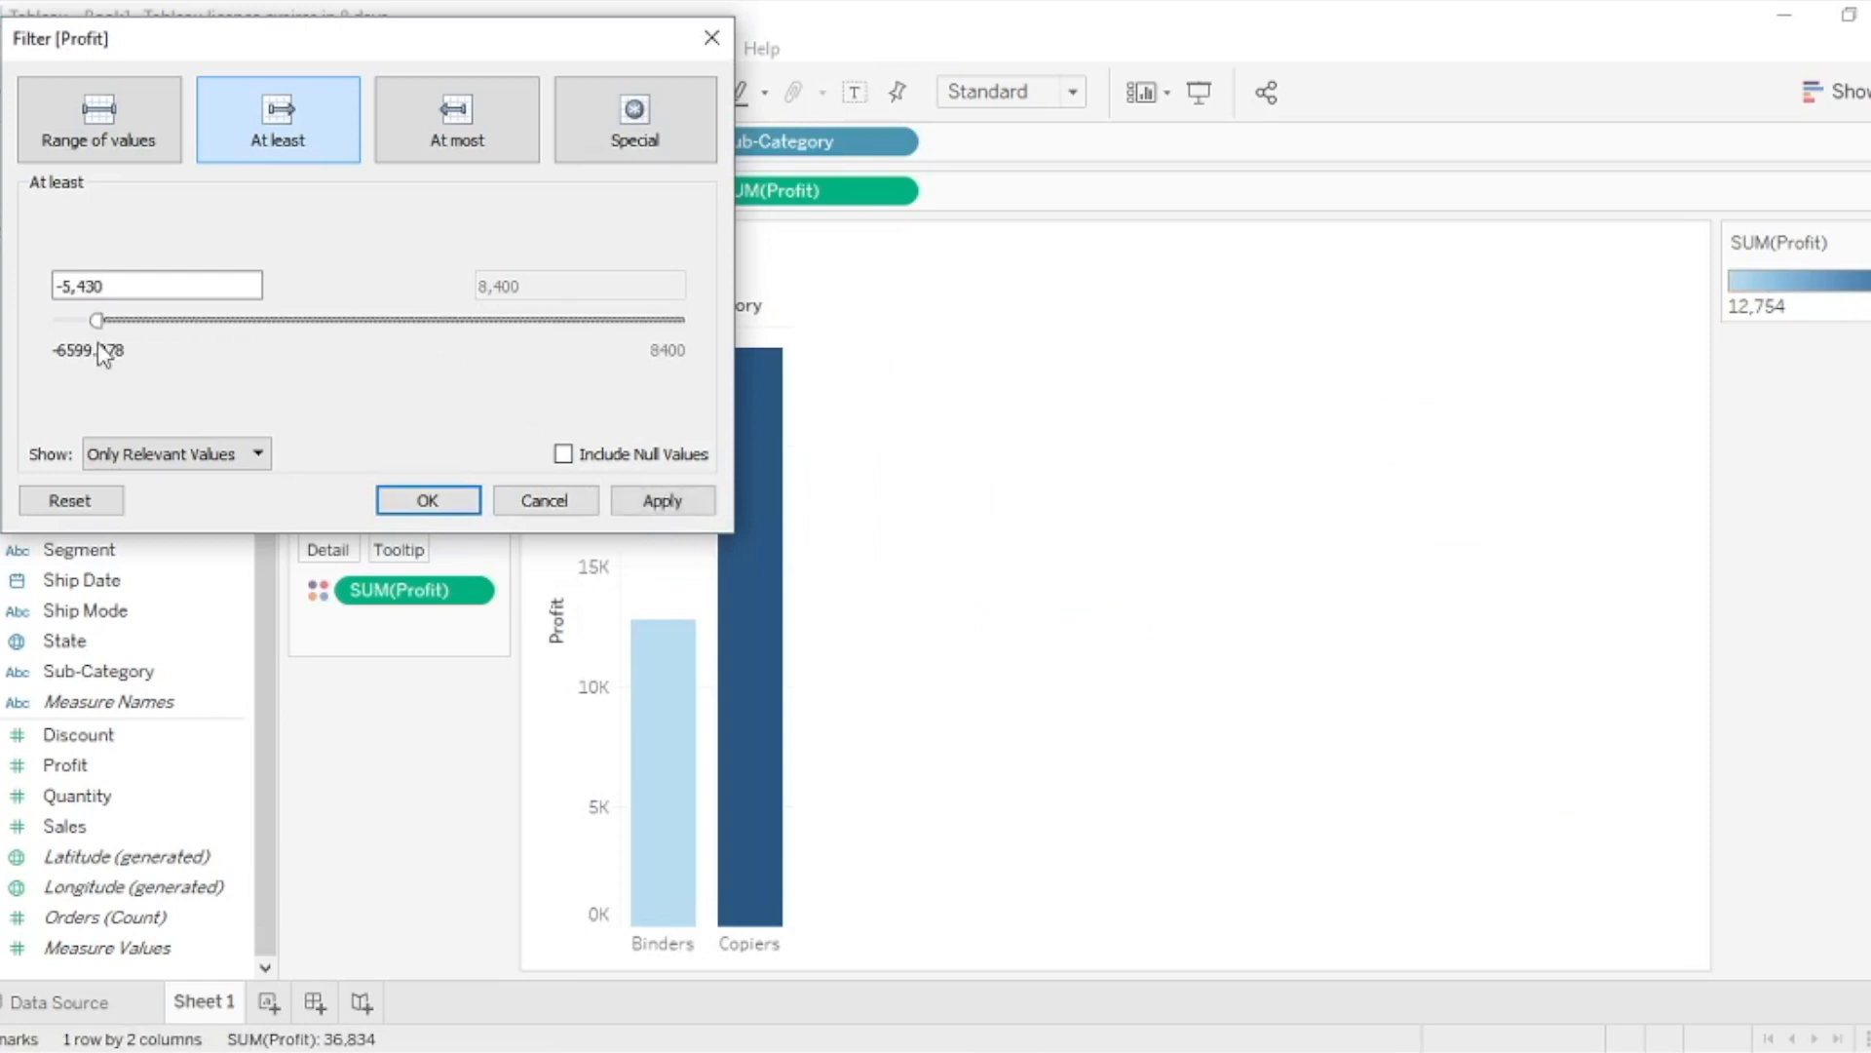
Switch the Profit filter to an at-most condition and apply a maximum of 8,400
click(441, 139)
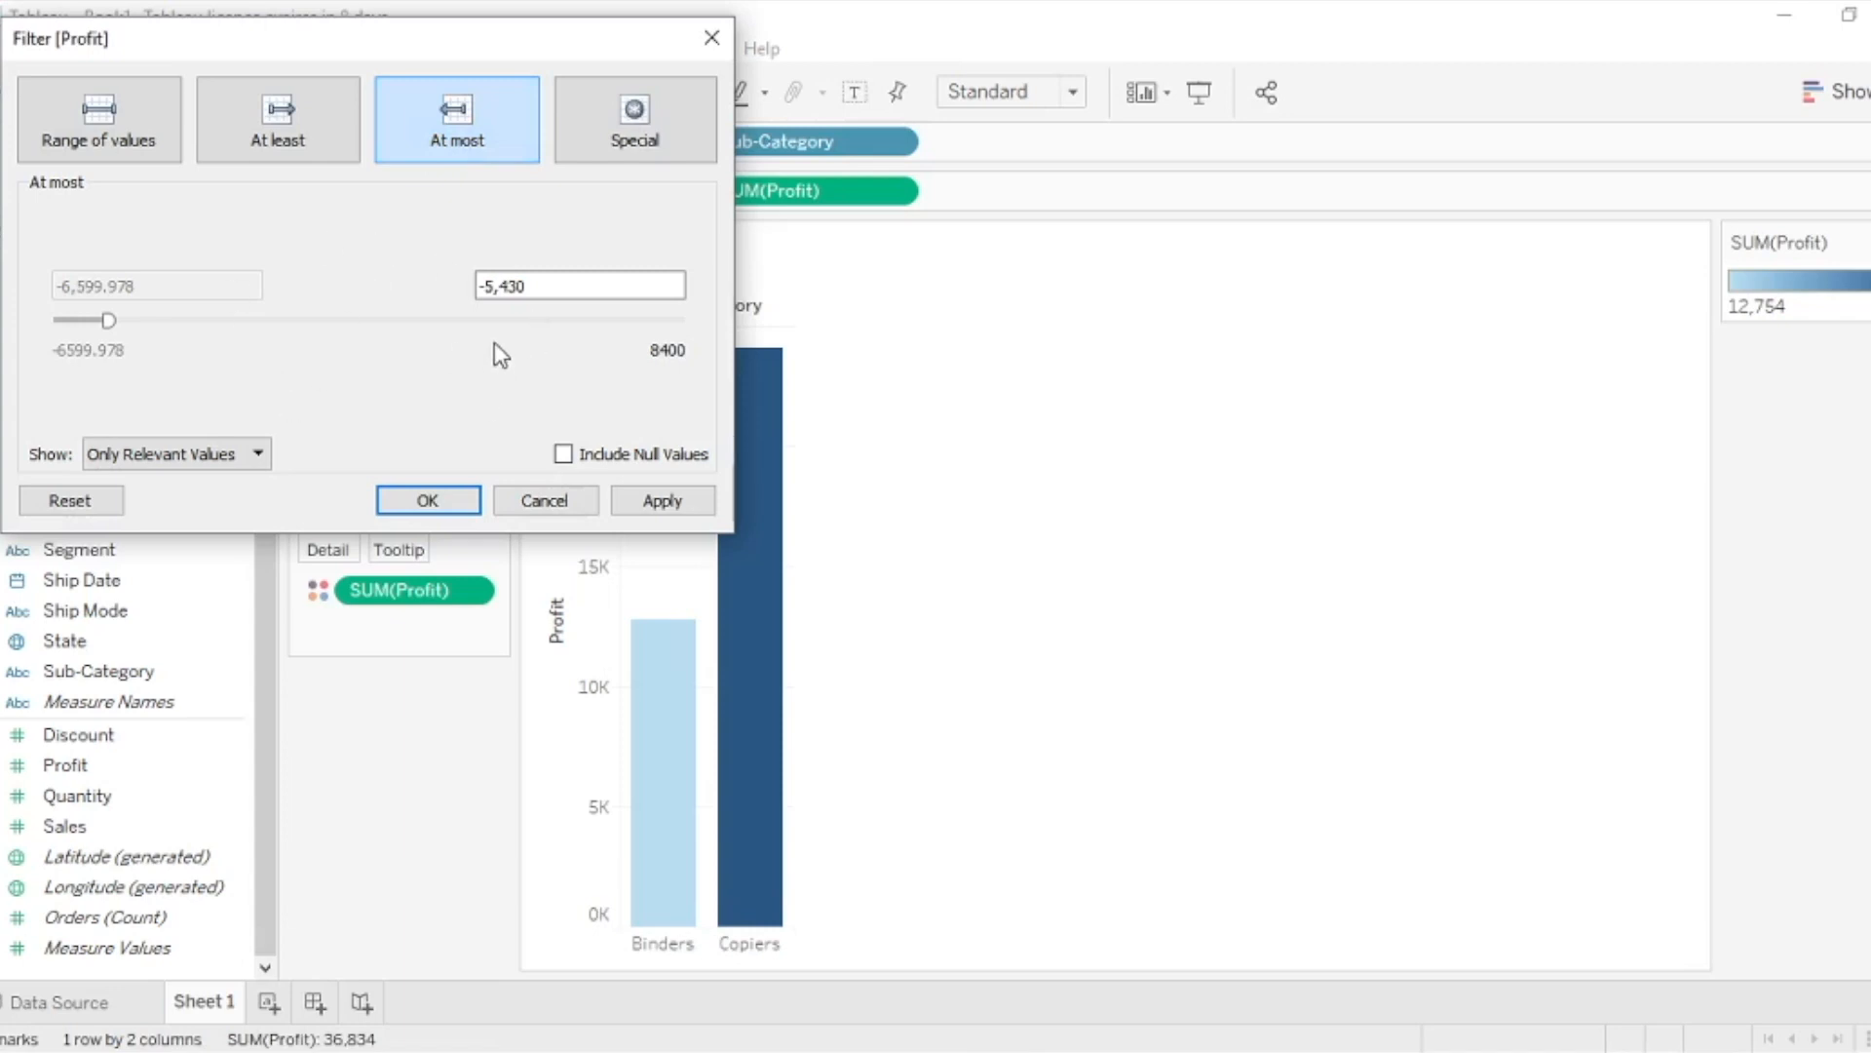
drag(107, 321, 690, 331)
click(666, 501)
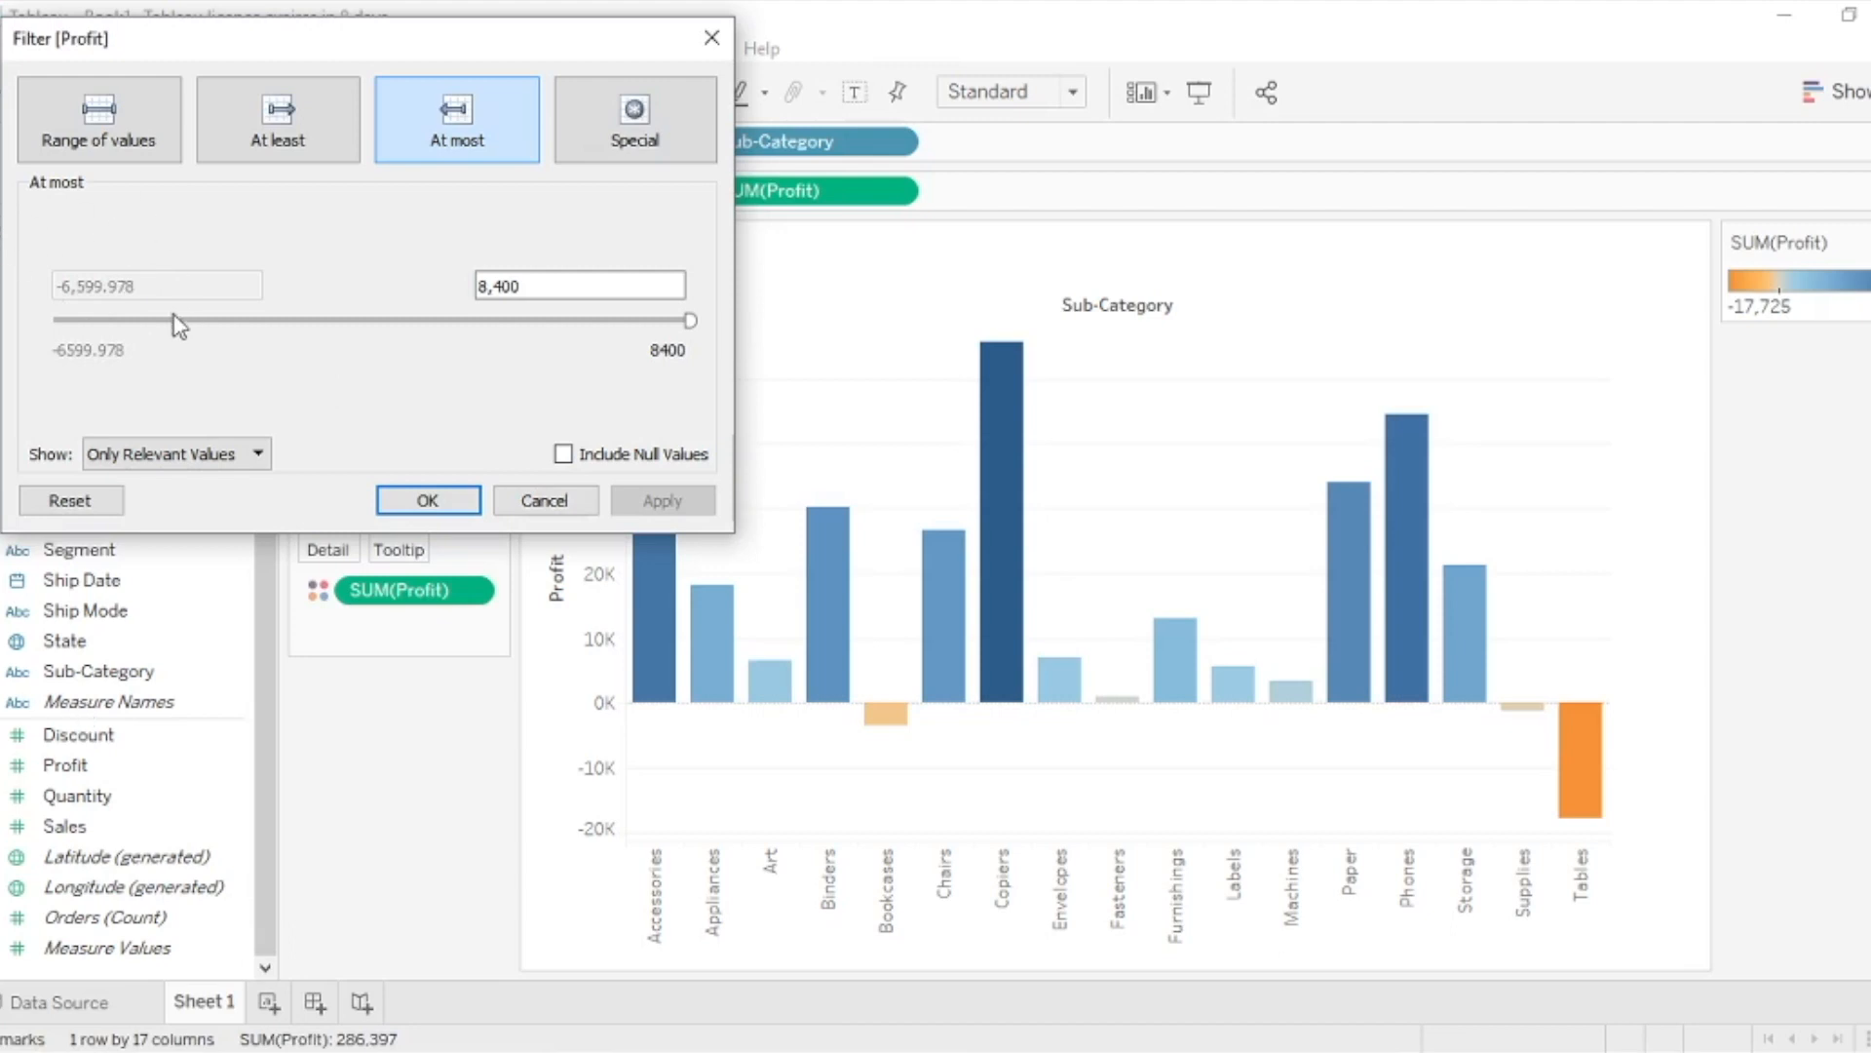
Apply the special Profit filter for null values, and switch it back to all values and apply
click(628, 129)
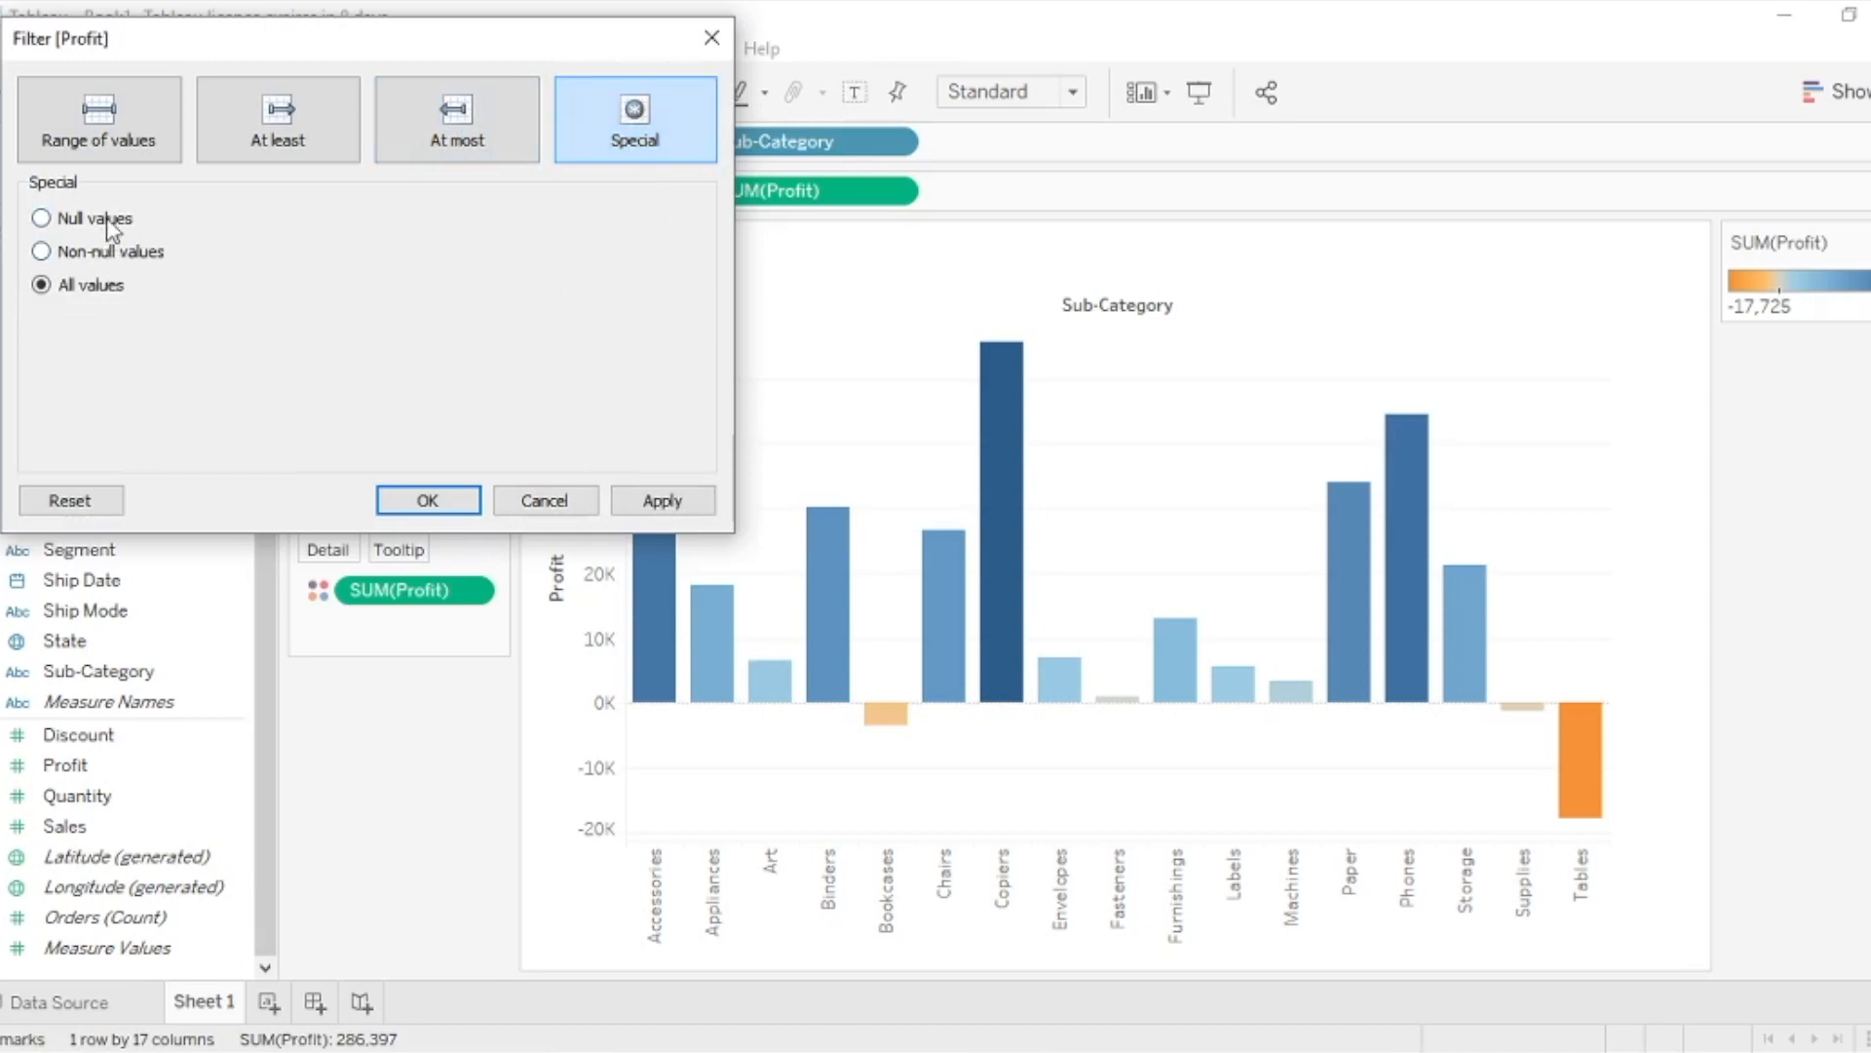
click(651, 503)
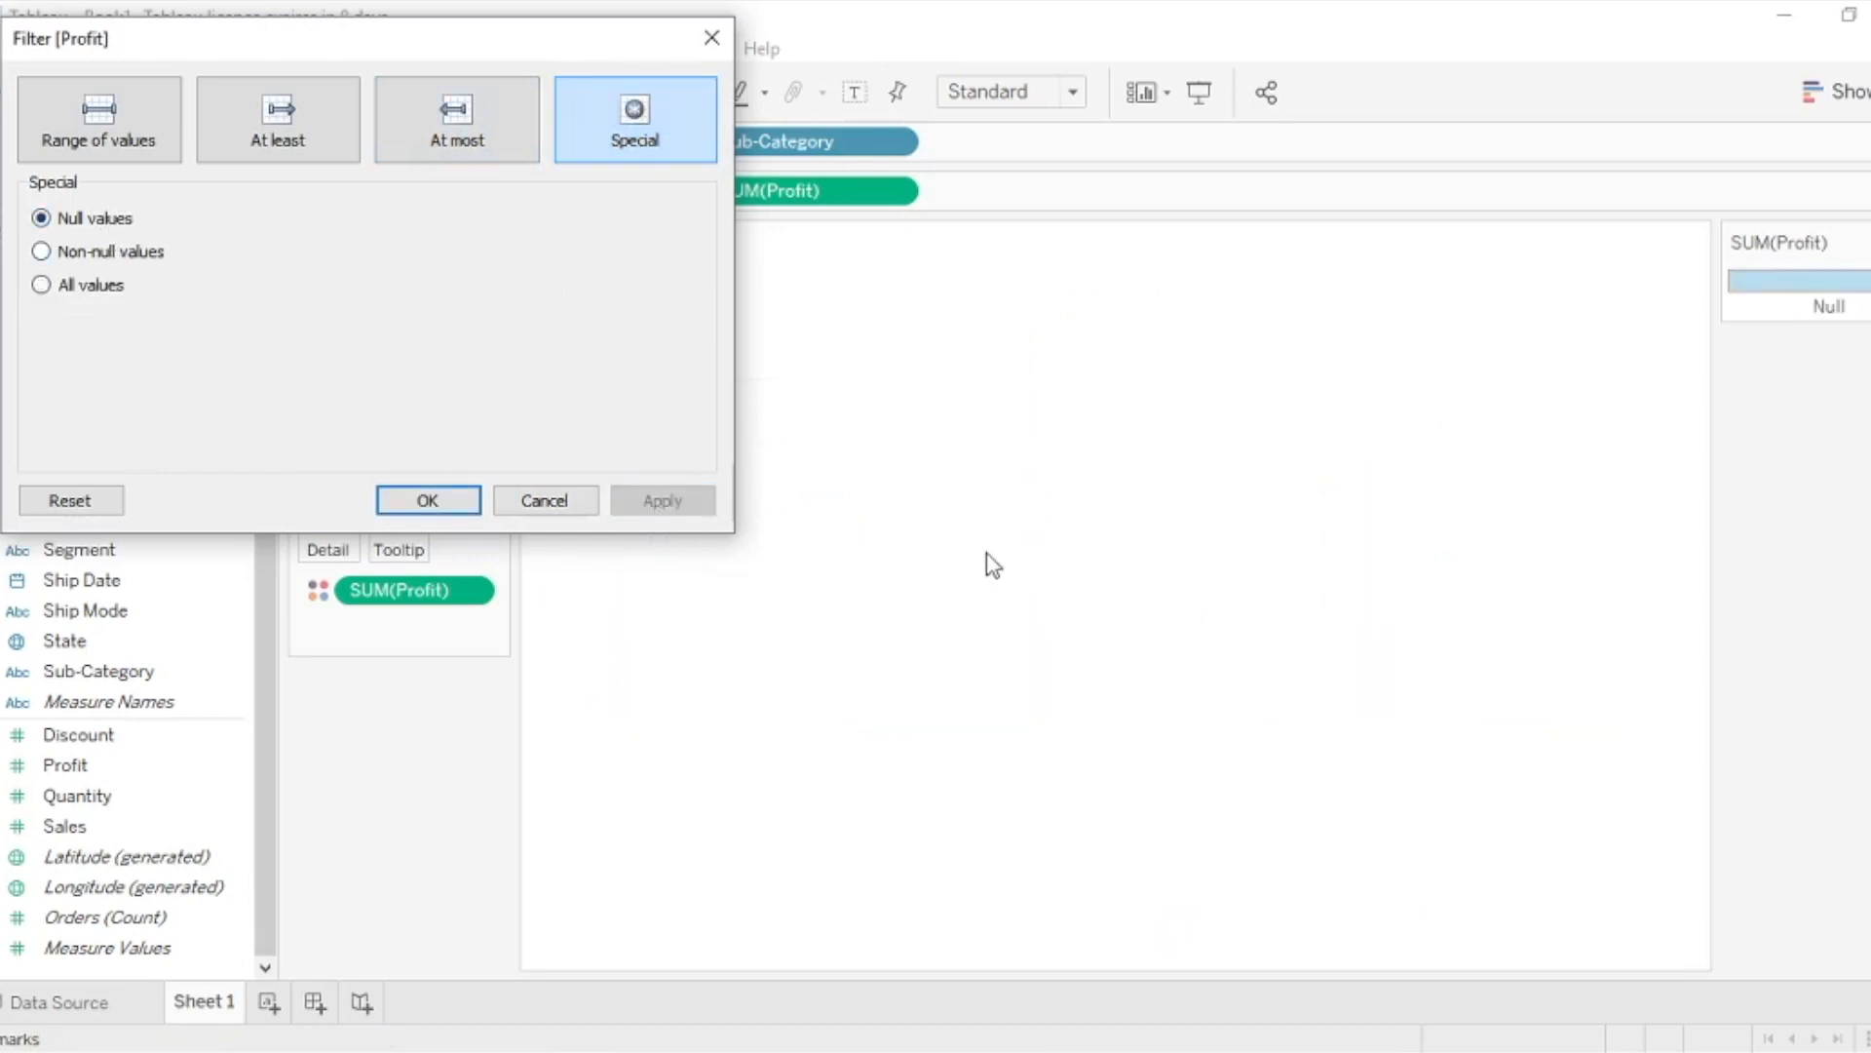
click(44, 285)
click(647, 501)
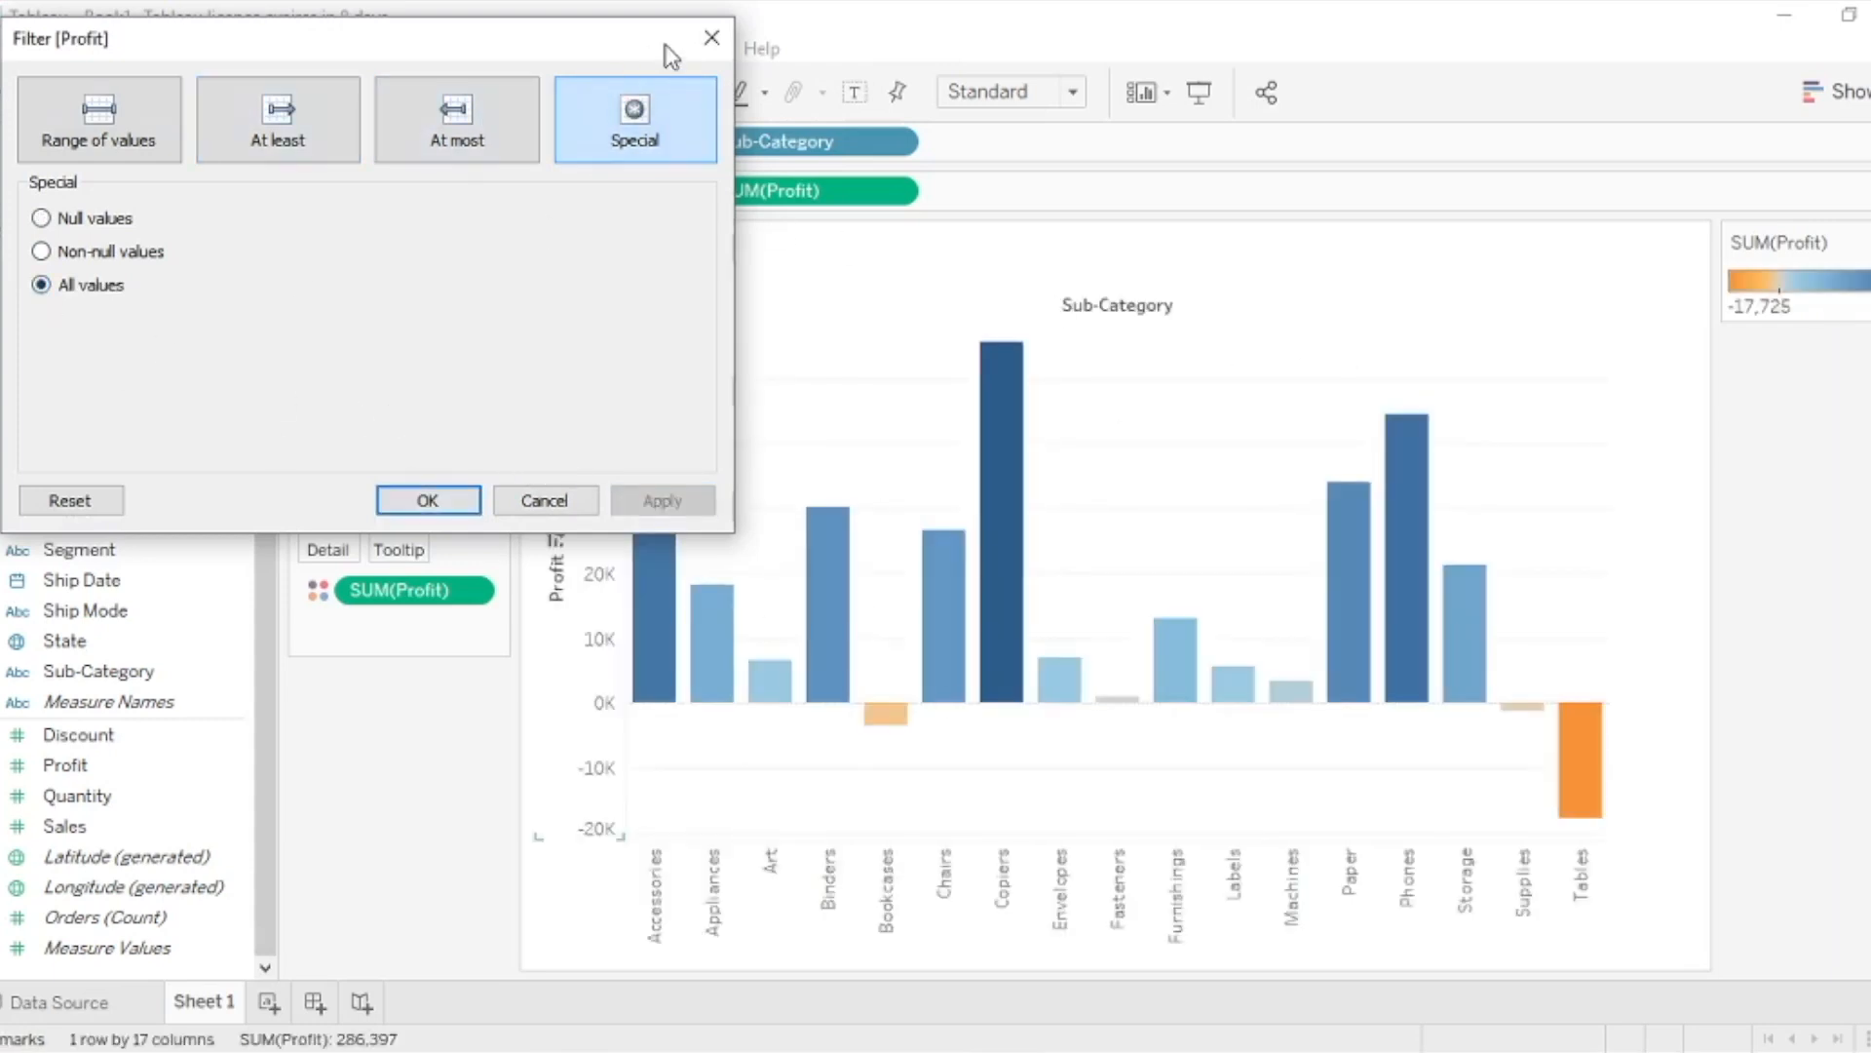
Close the Profit filter settings and remove the existing all-values Profit filter from the sheet
click(710, 43)
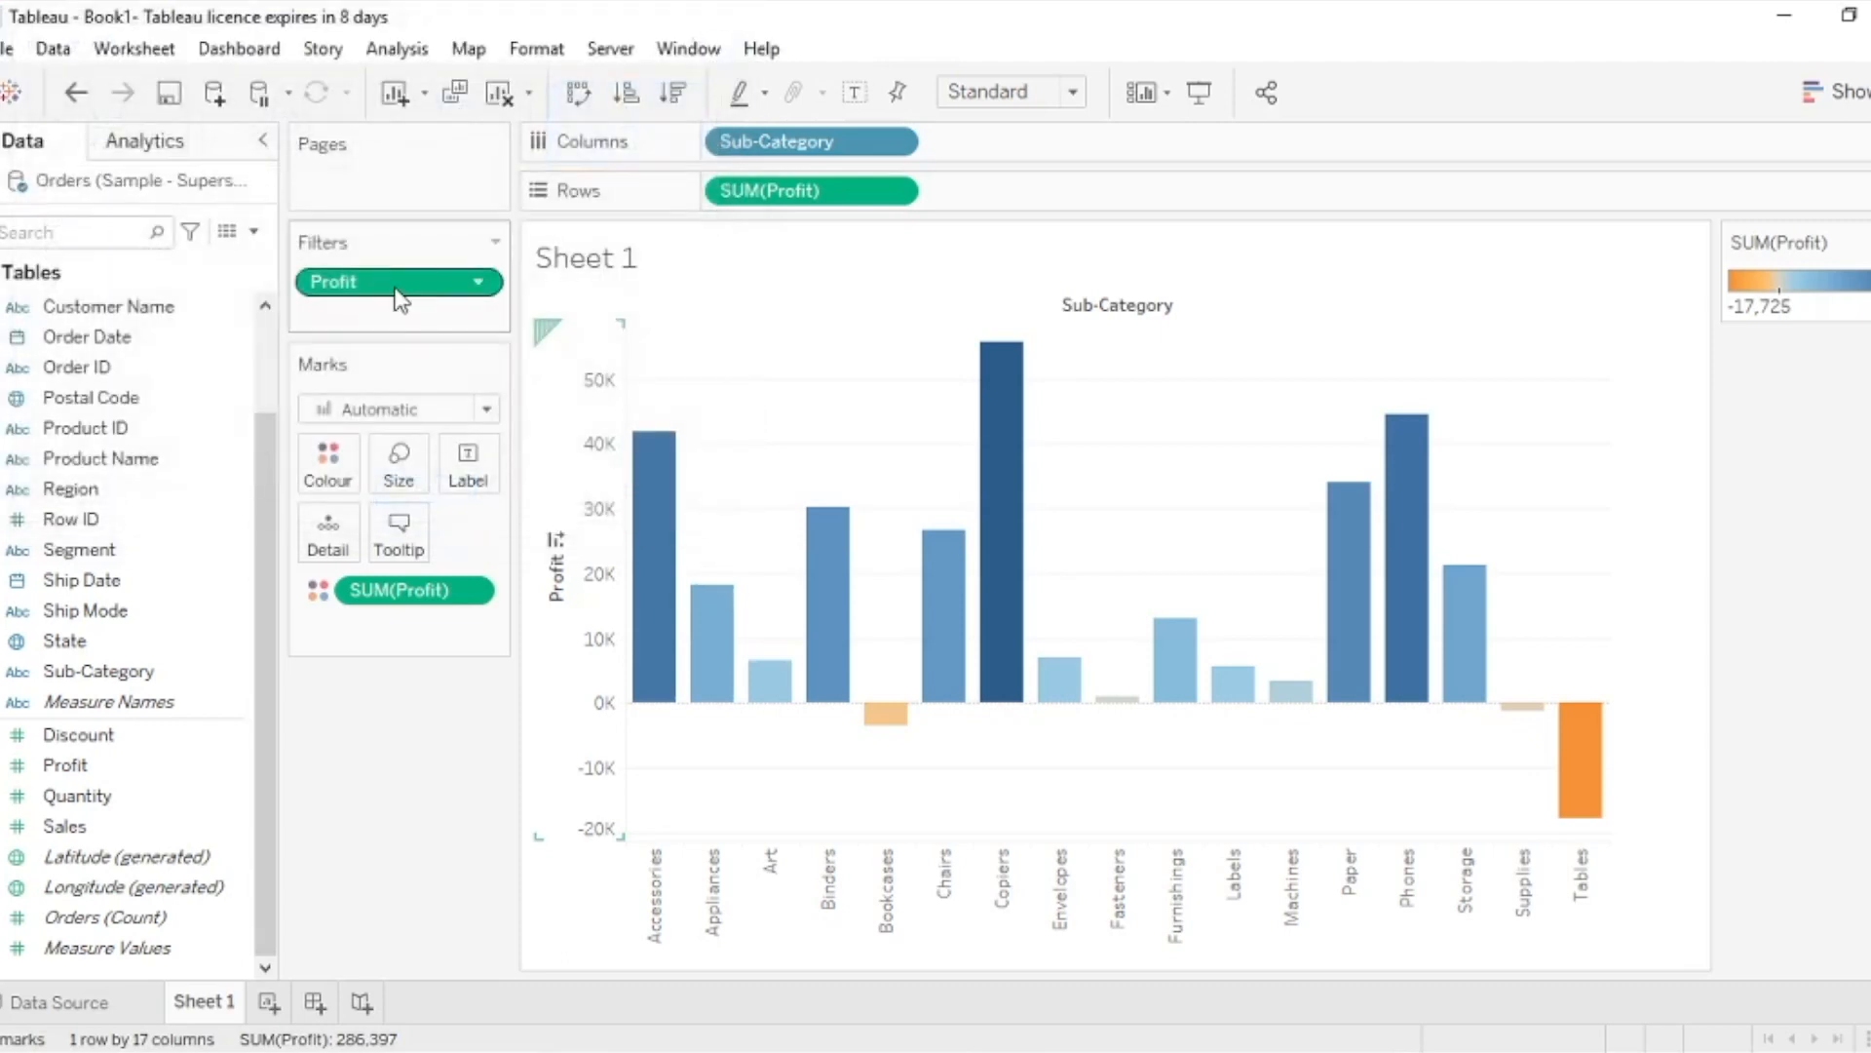
click(484, 285)
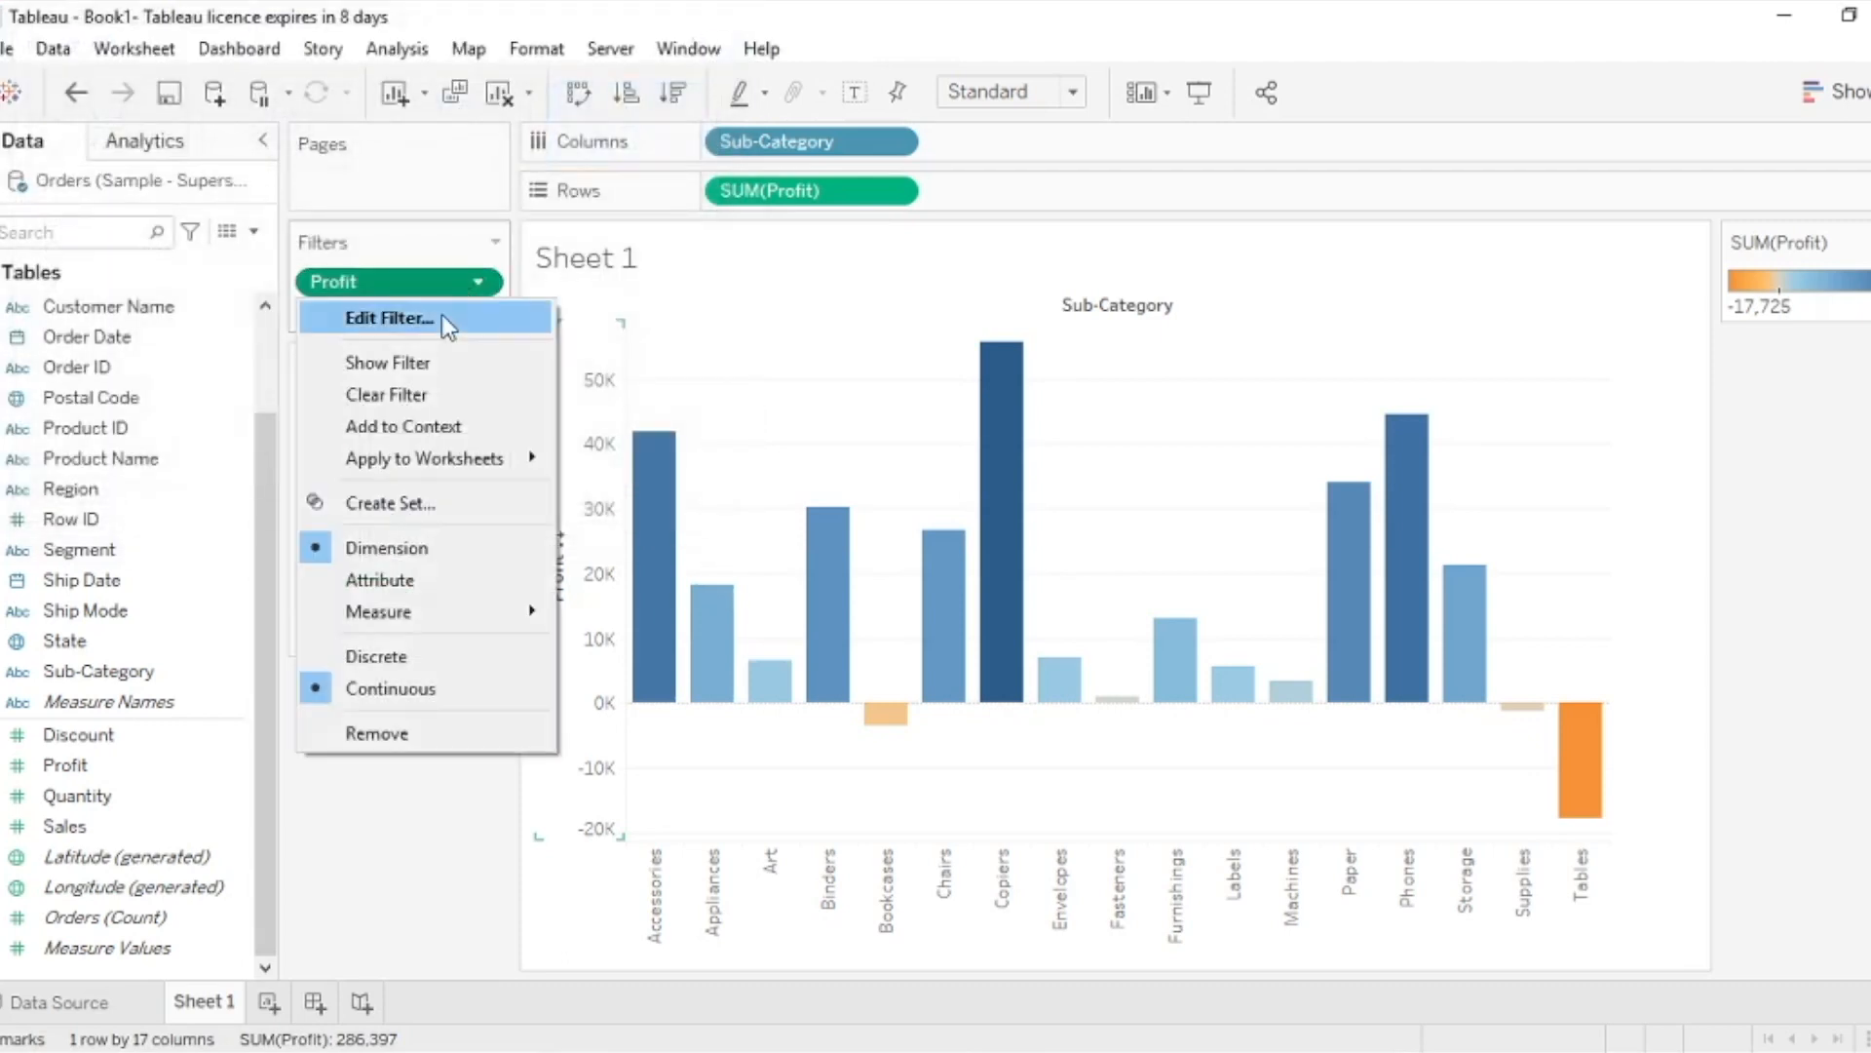
click(441, 314)
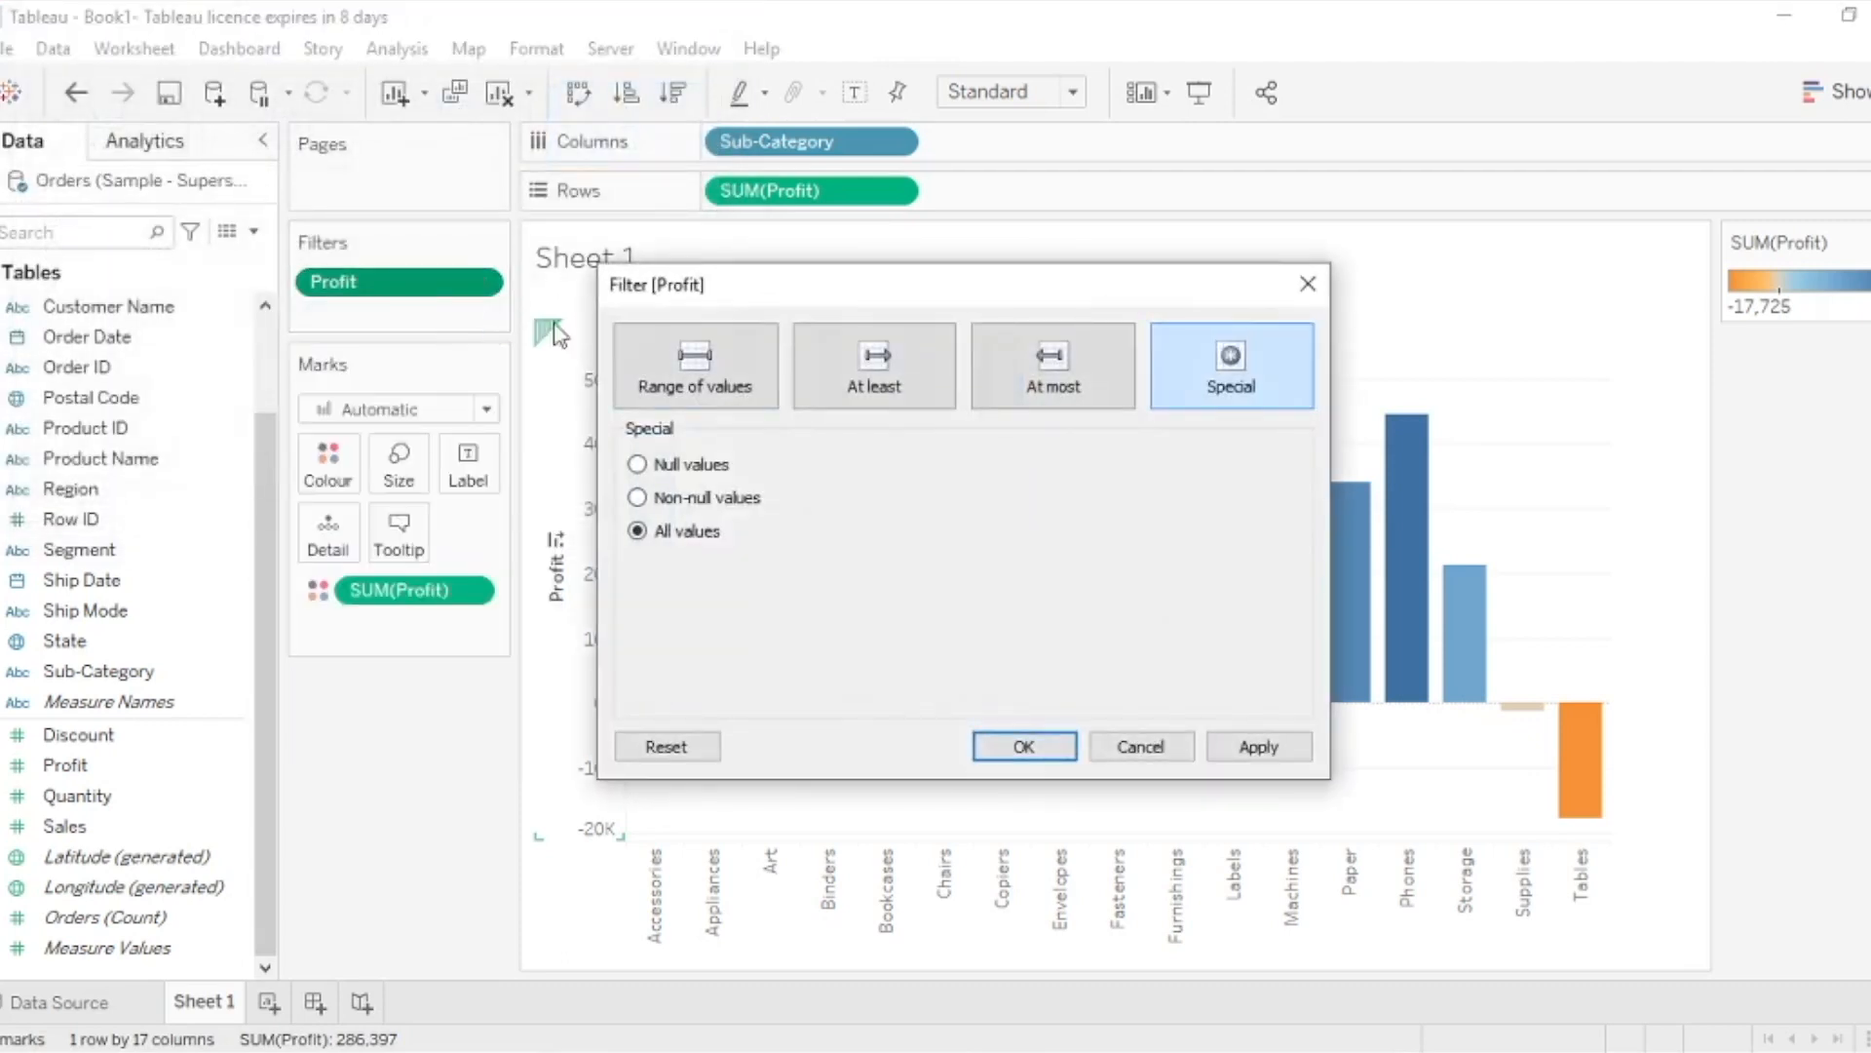
click(1140, 747)
drag(405, 297, 147, 916)
Add Profit as a new filter aggregated by Sum, with its filter window moved clear of the chart
drag(64, 764, 328, 291)
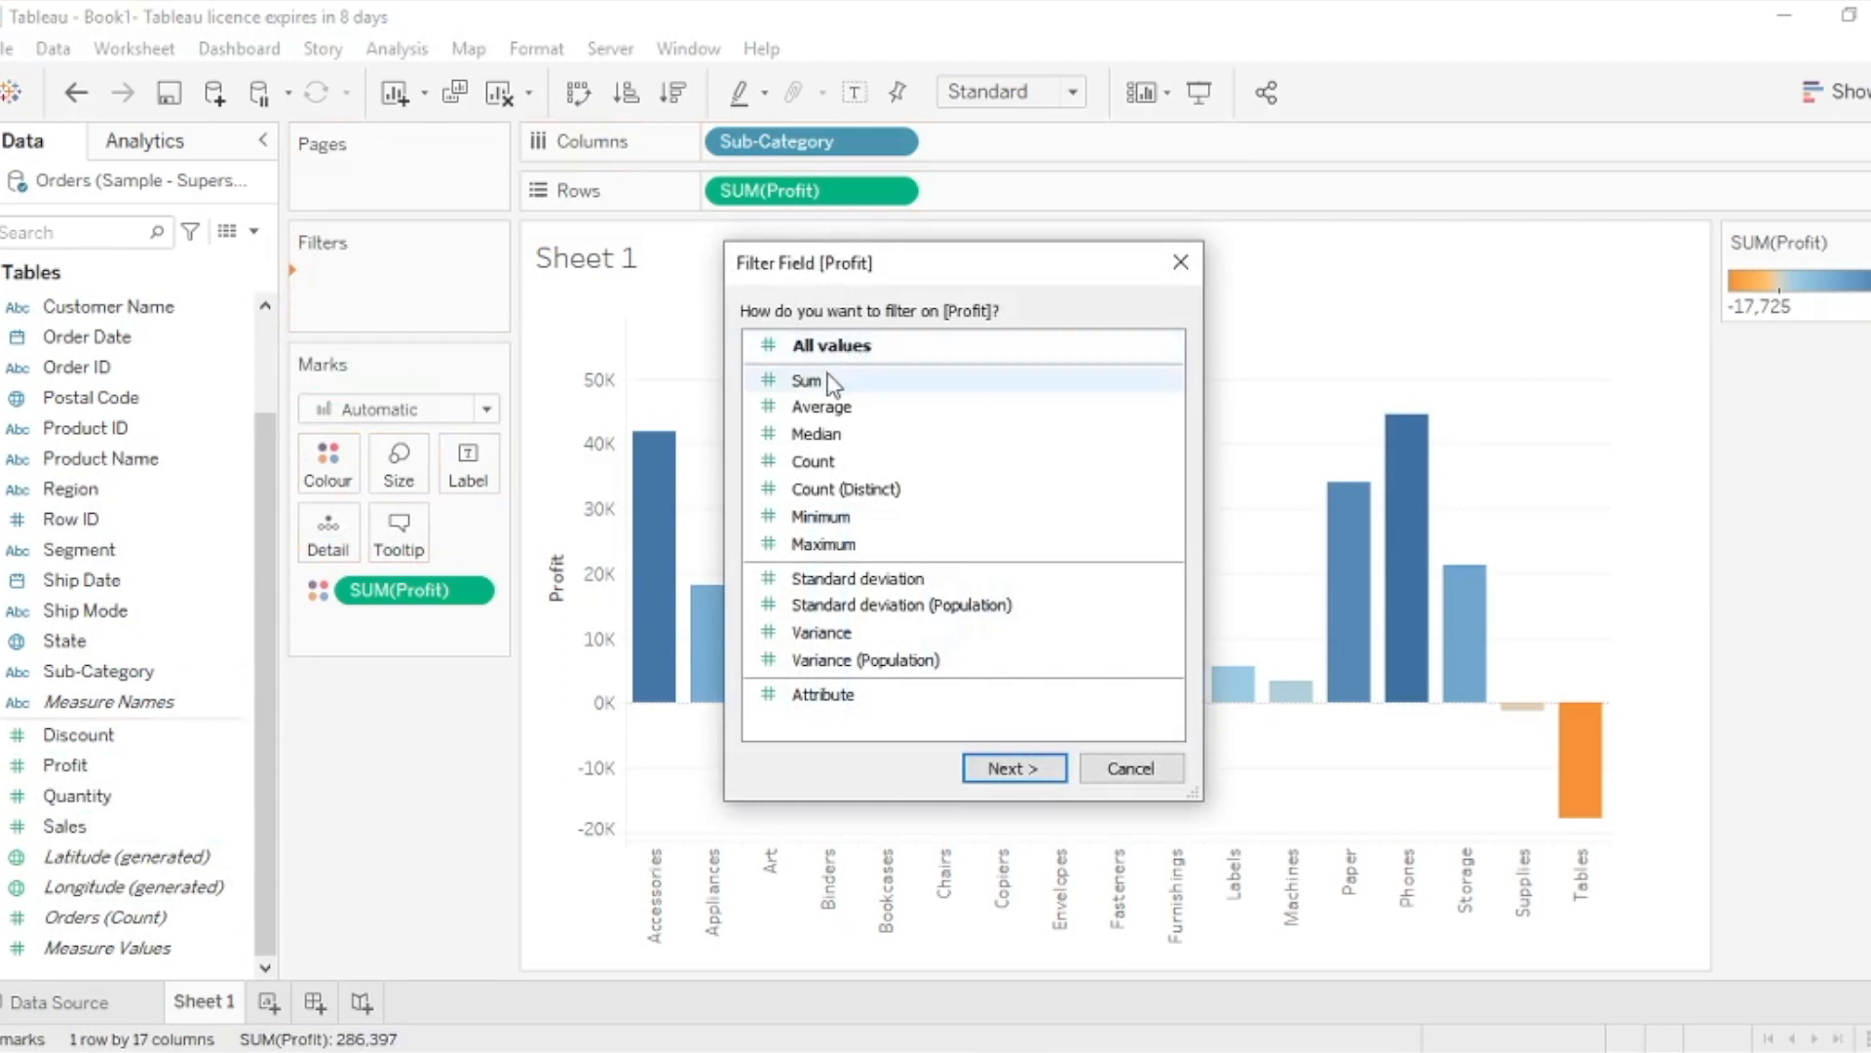
drag(935, 260, 331, 280)
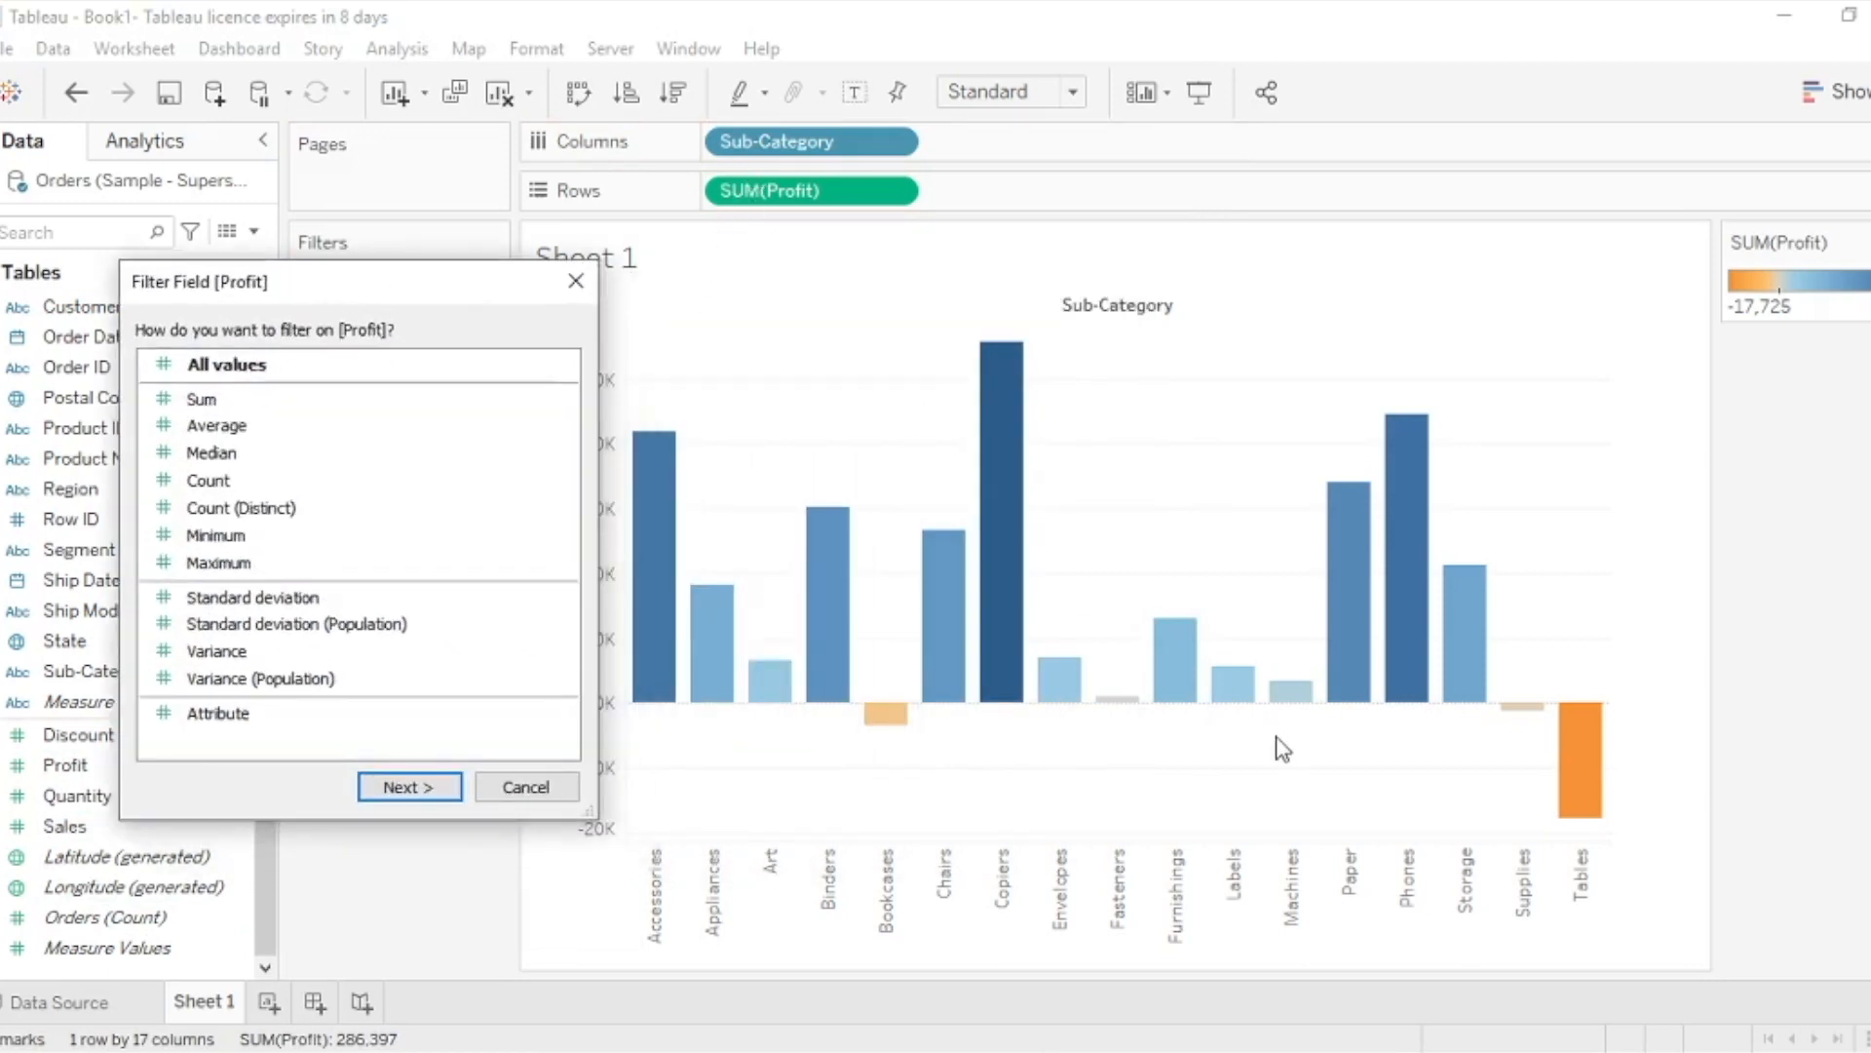
click(371, 400)
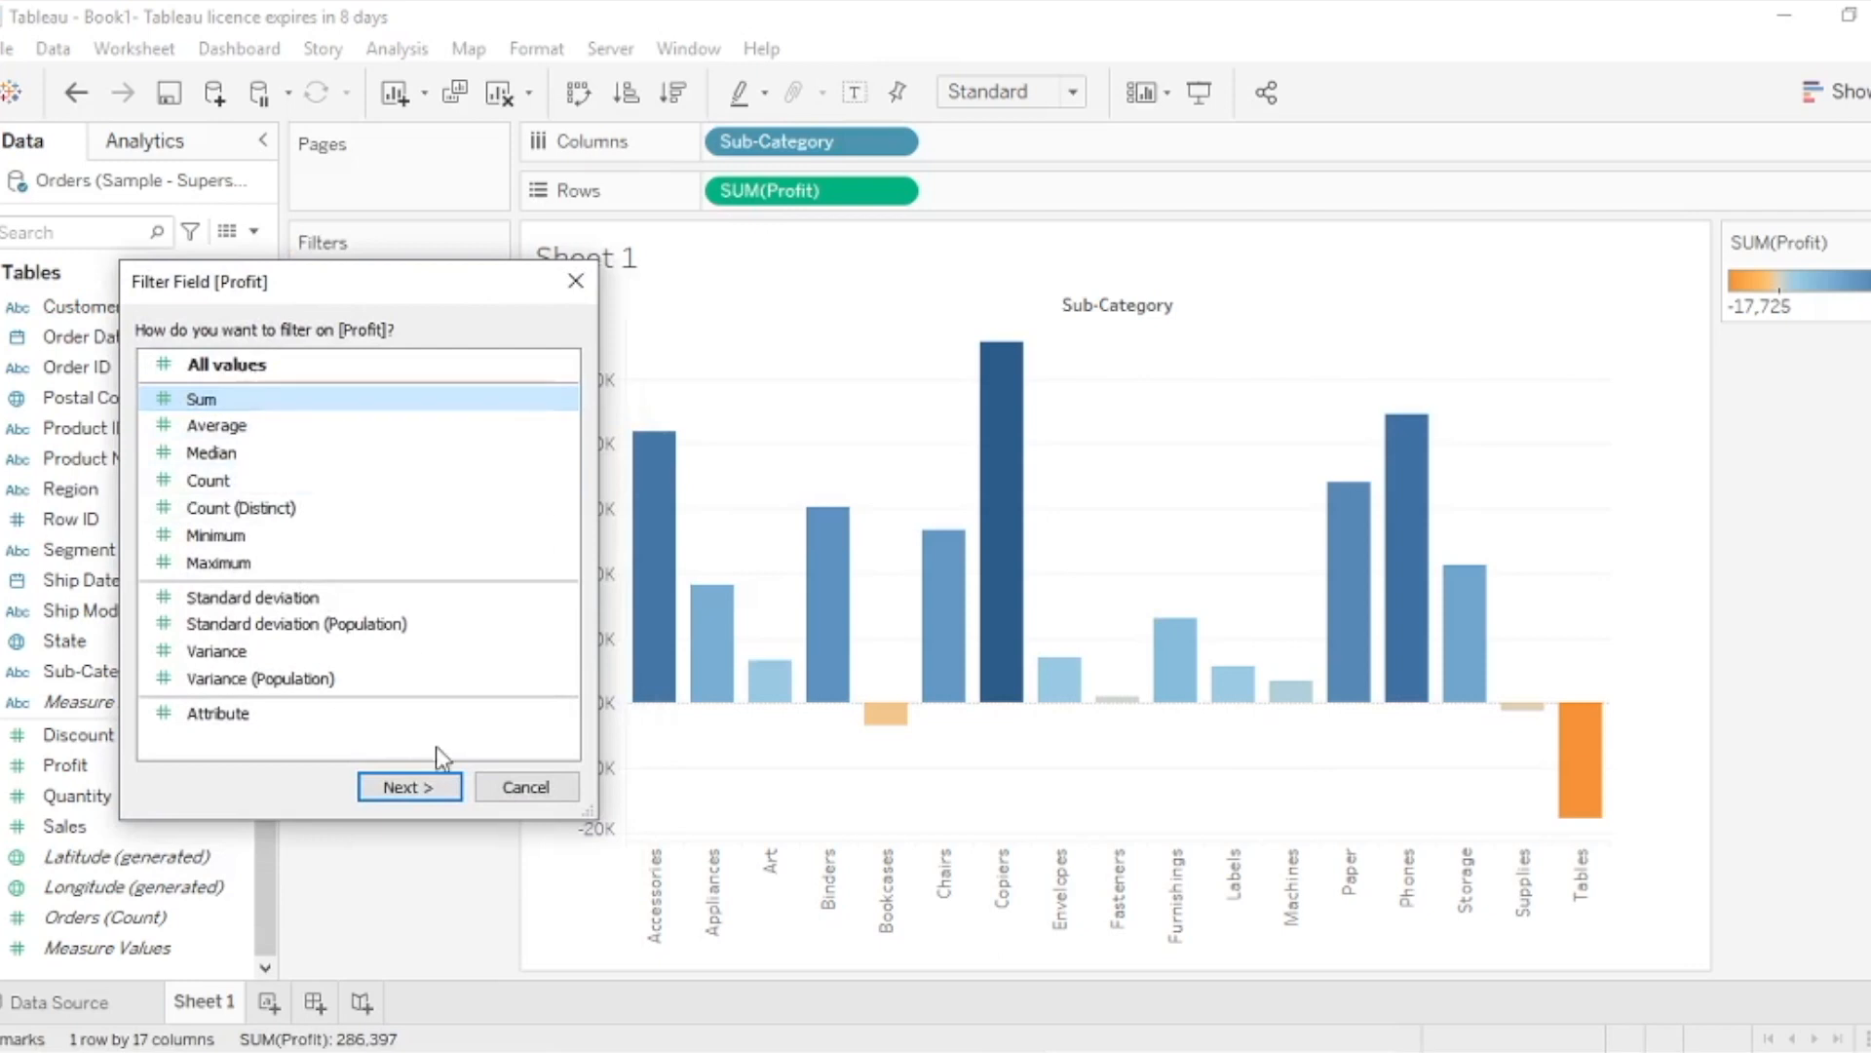
click(409, 786)
drag(956, 293, 411, 93)
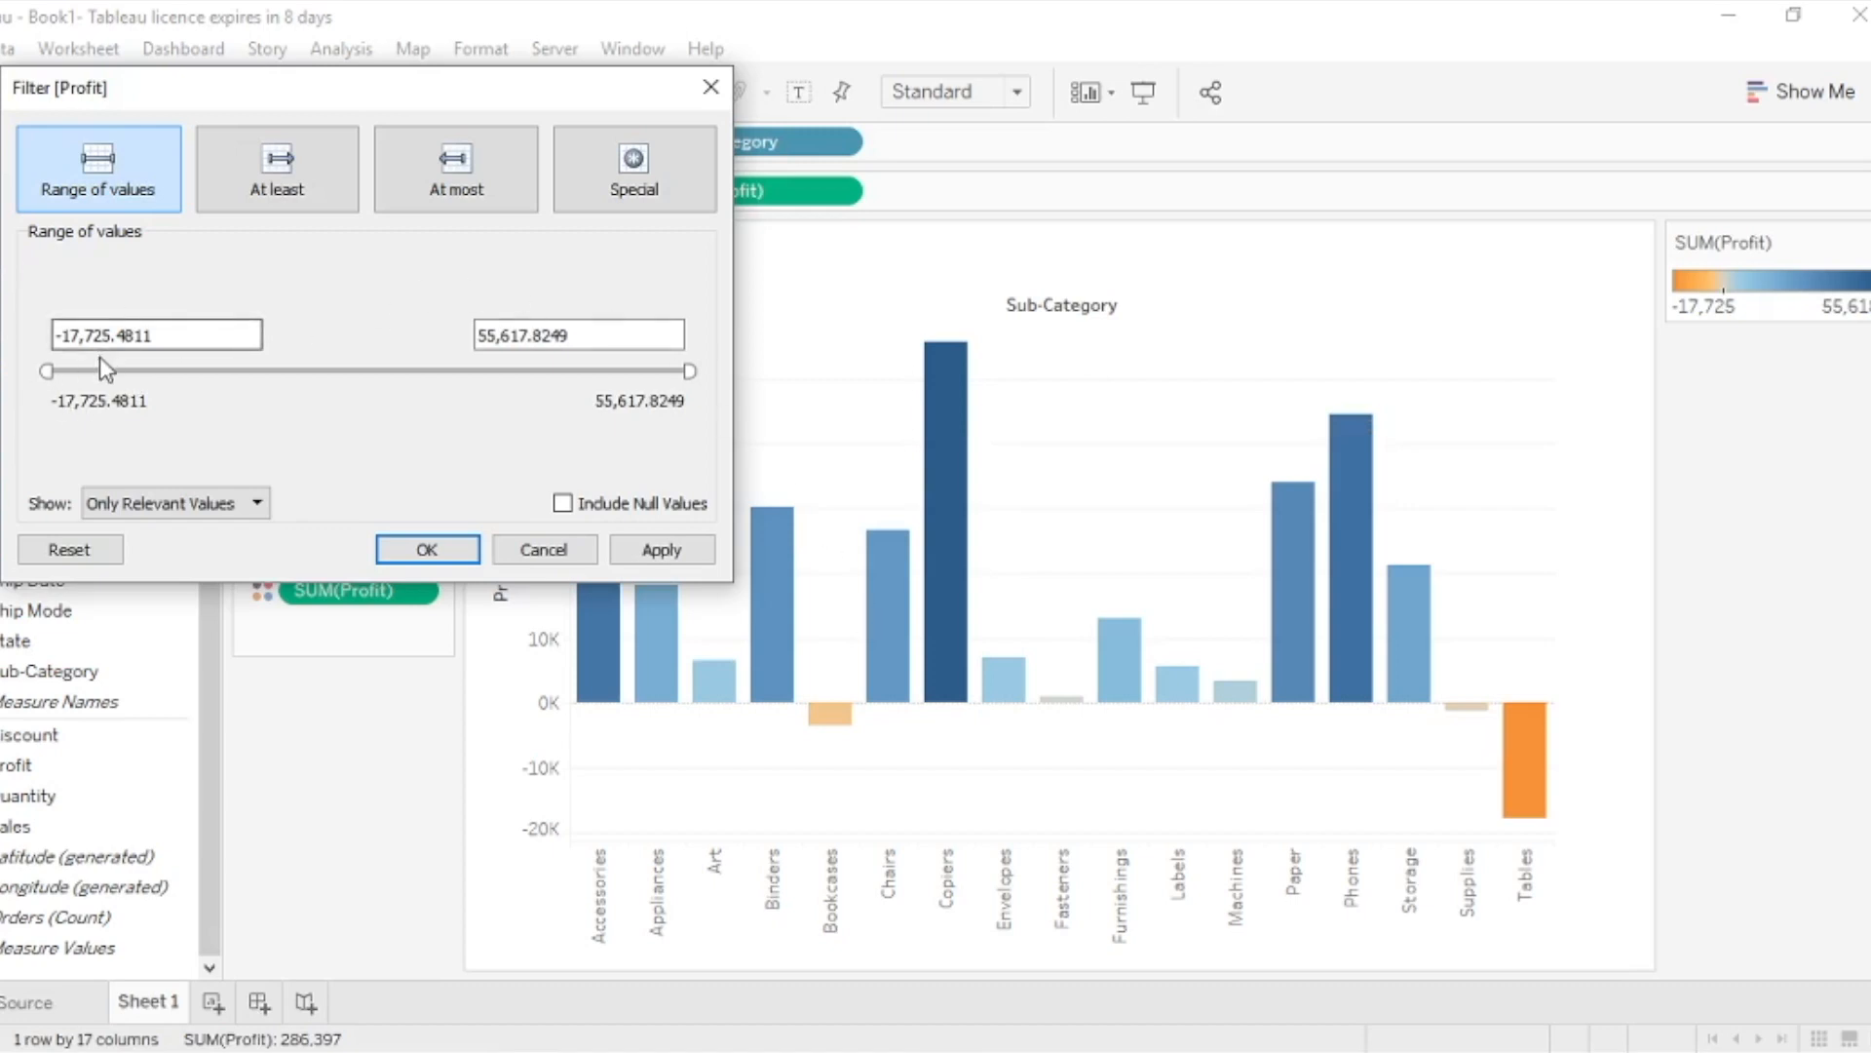
Set the minimum of the summed Profit range to 0 and apply the filter
double_click(156, 337)
triple_click(161, 339)
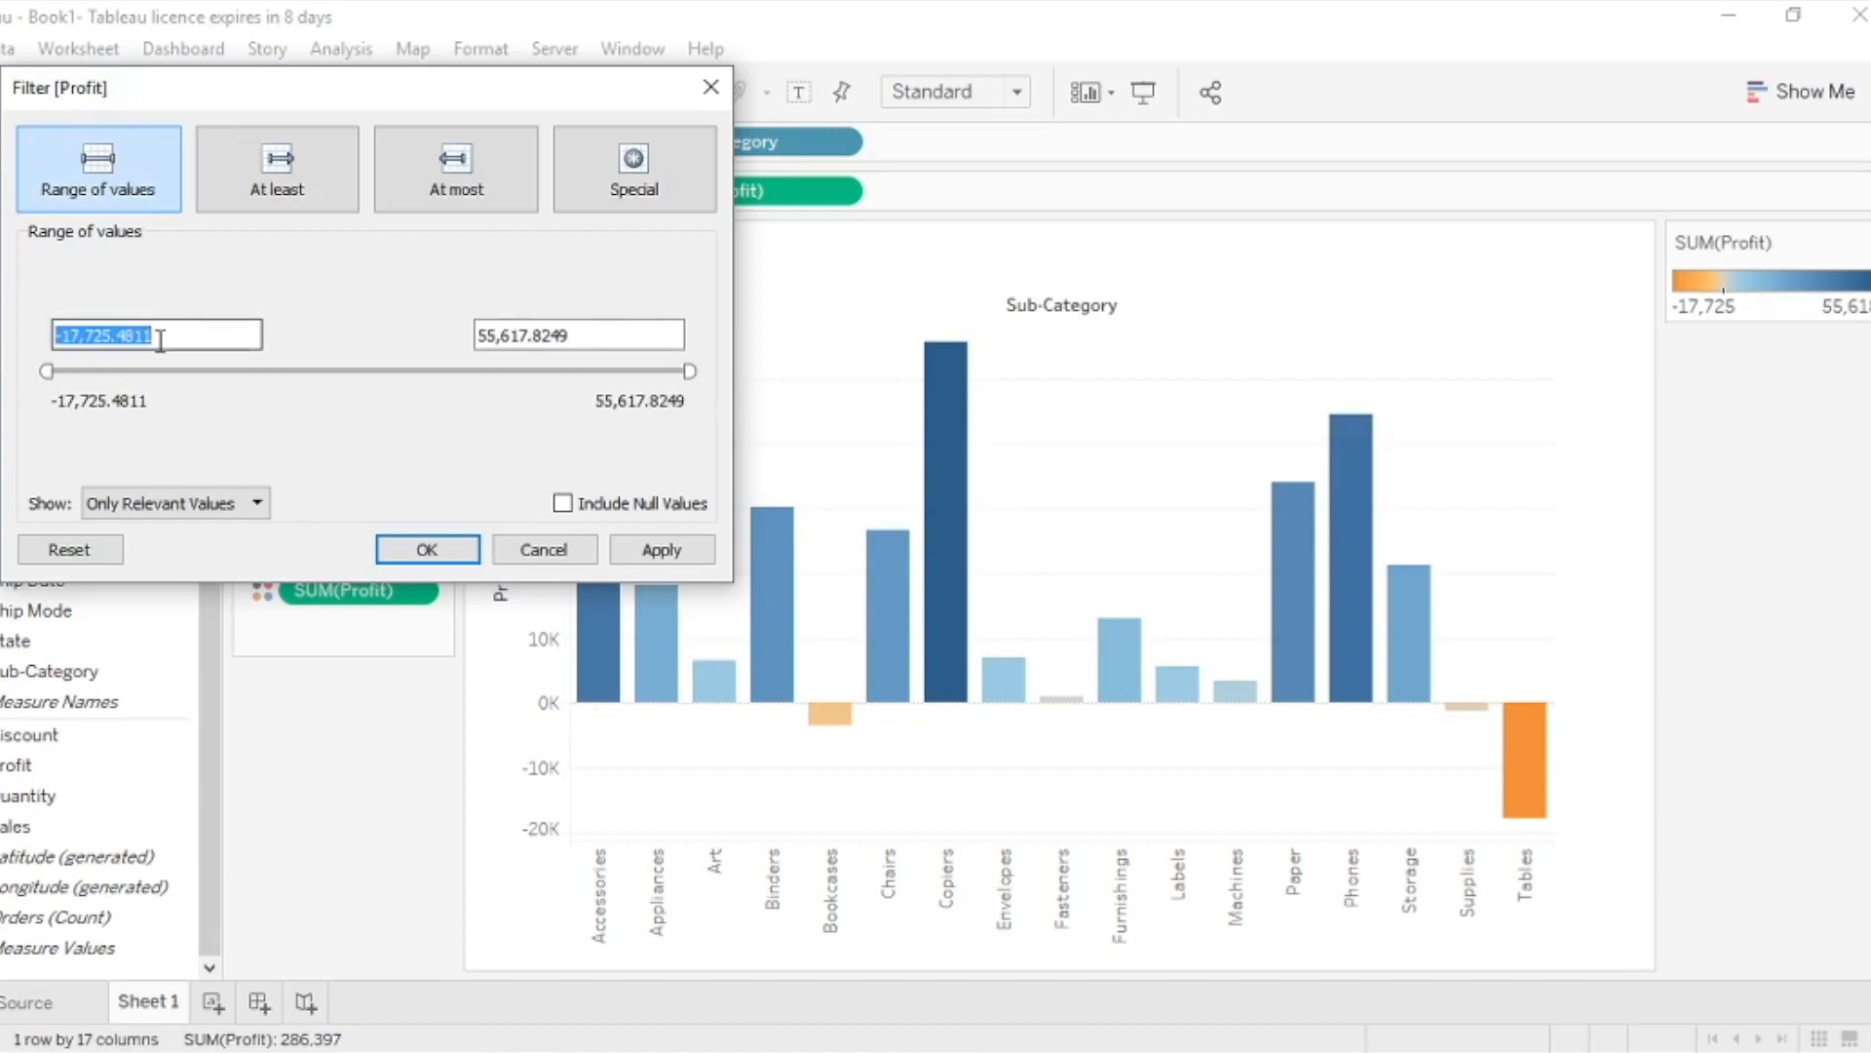
text(0)
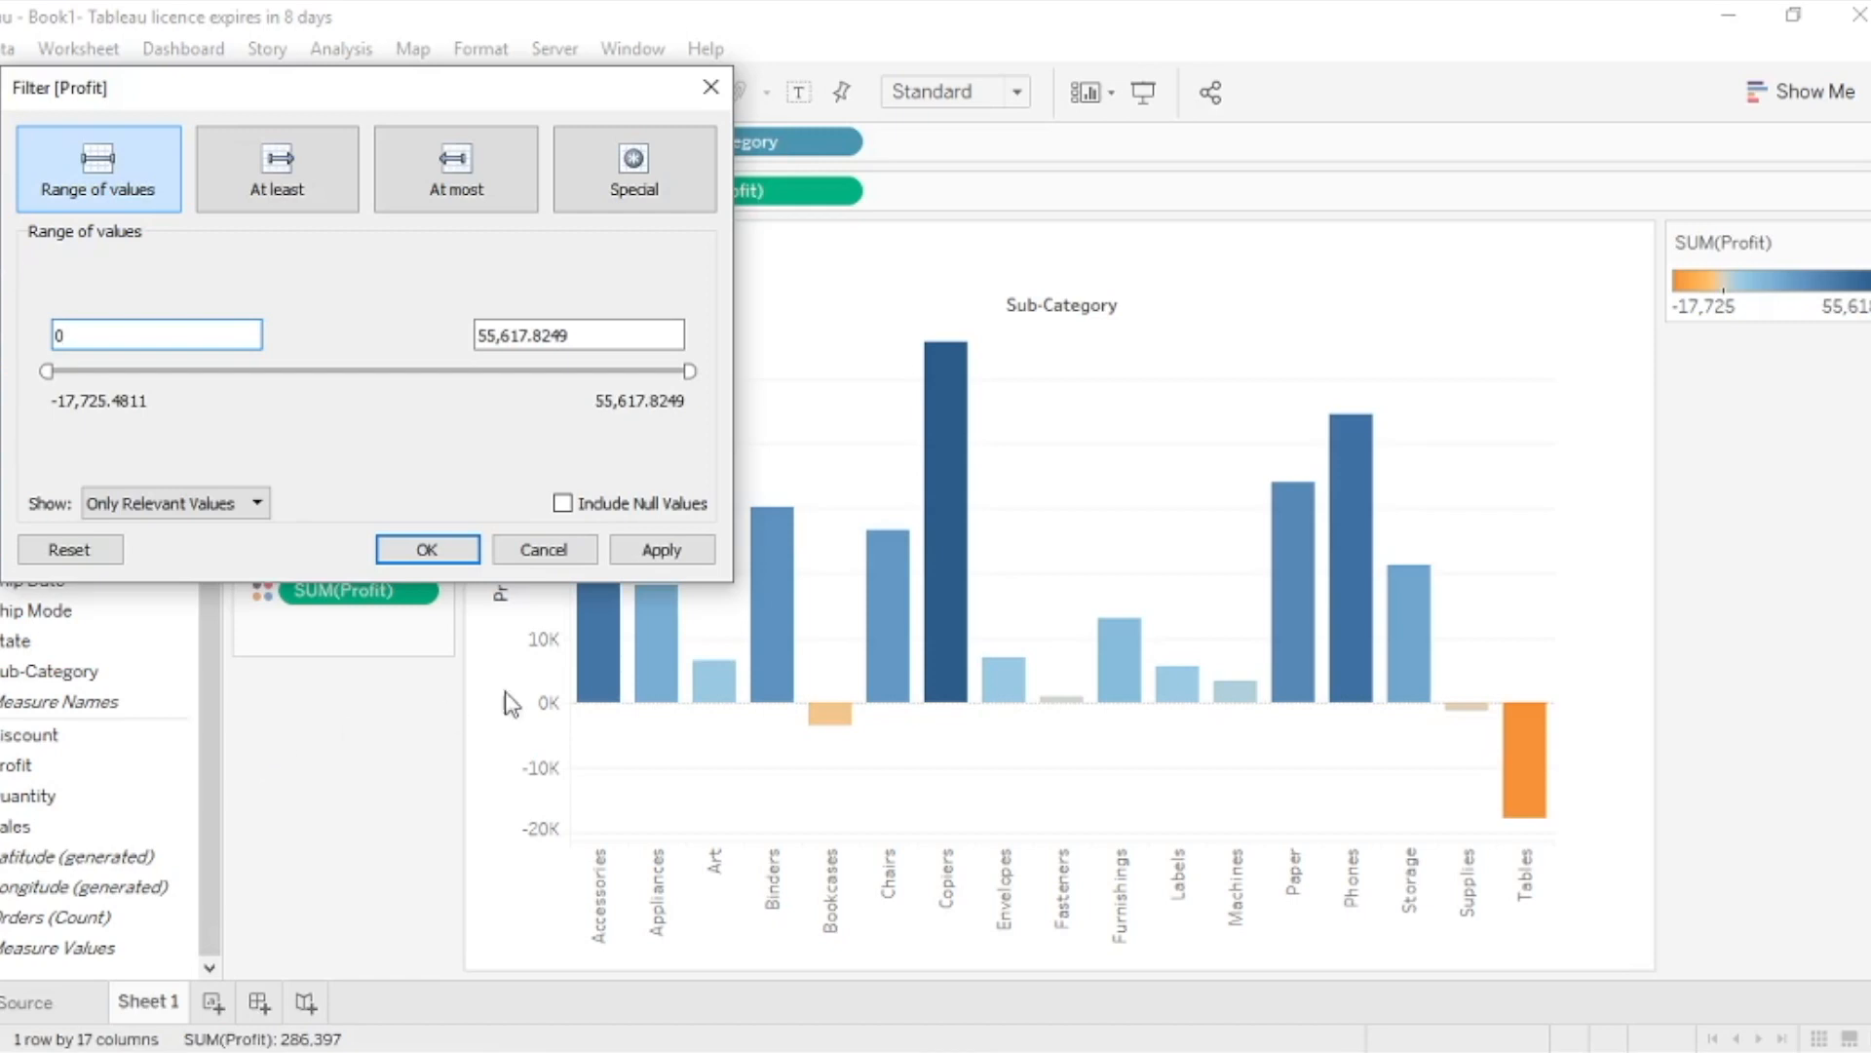
click(643, 551)
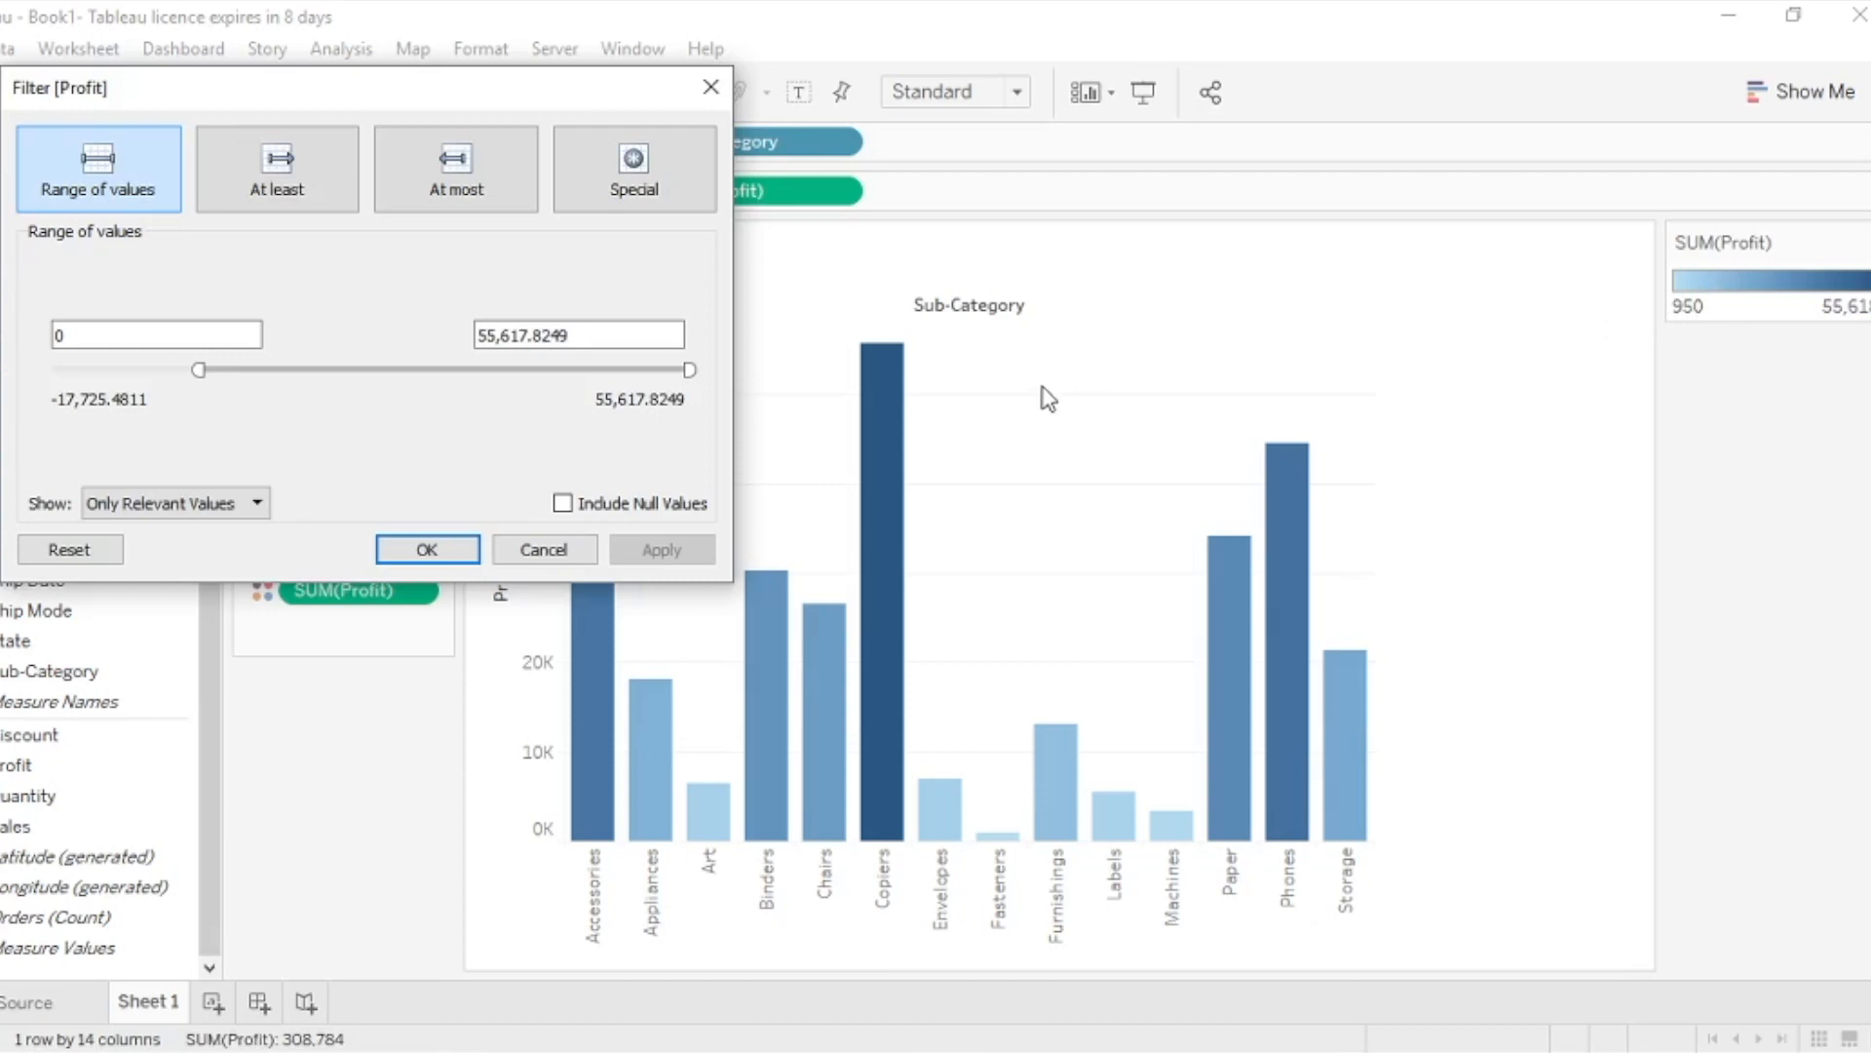
Review the at-least and at-most conditions for the summed Profit filter and close its settings without applying them
click(300, 200)
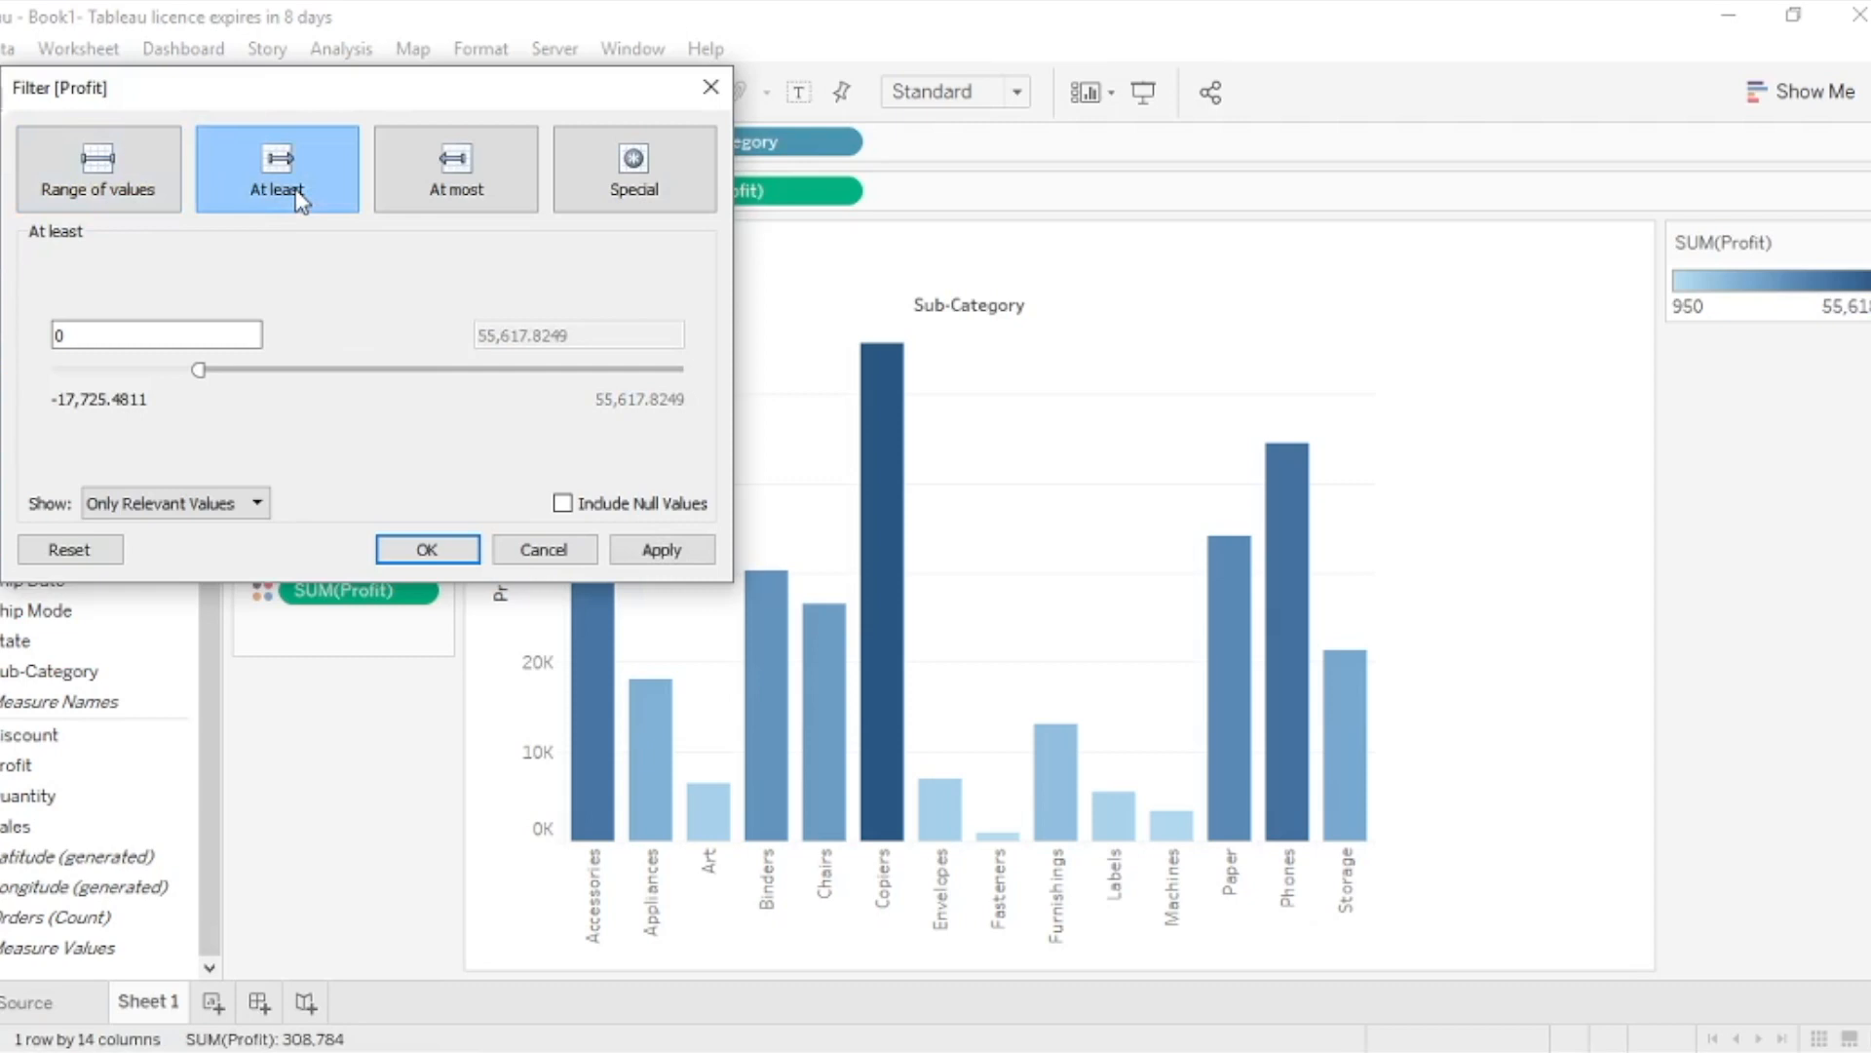
click(419, 196)
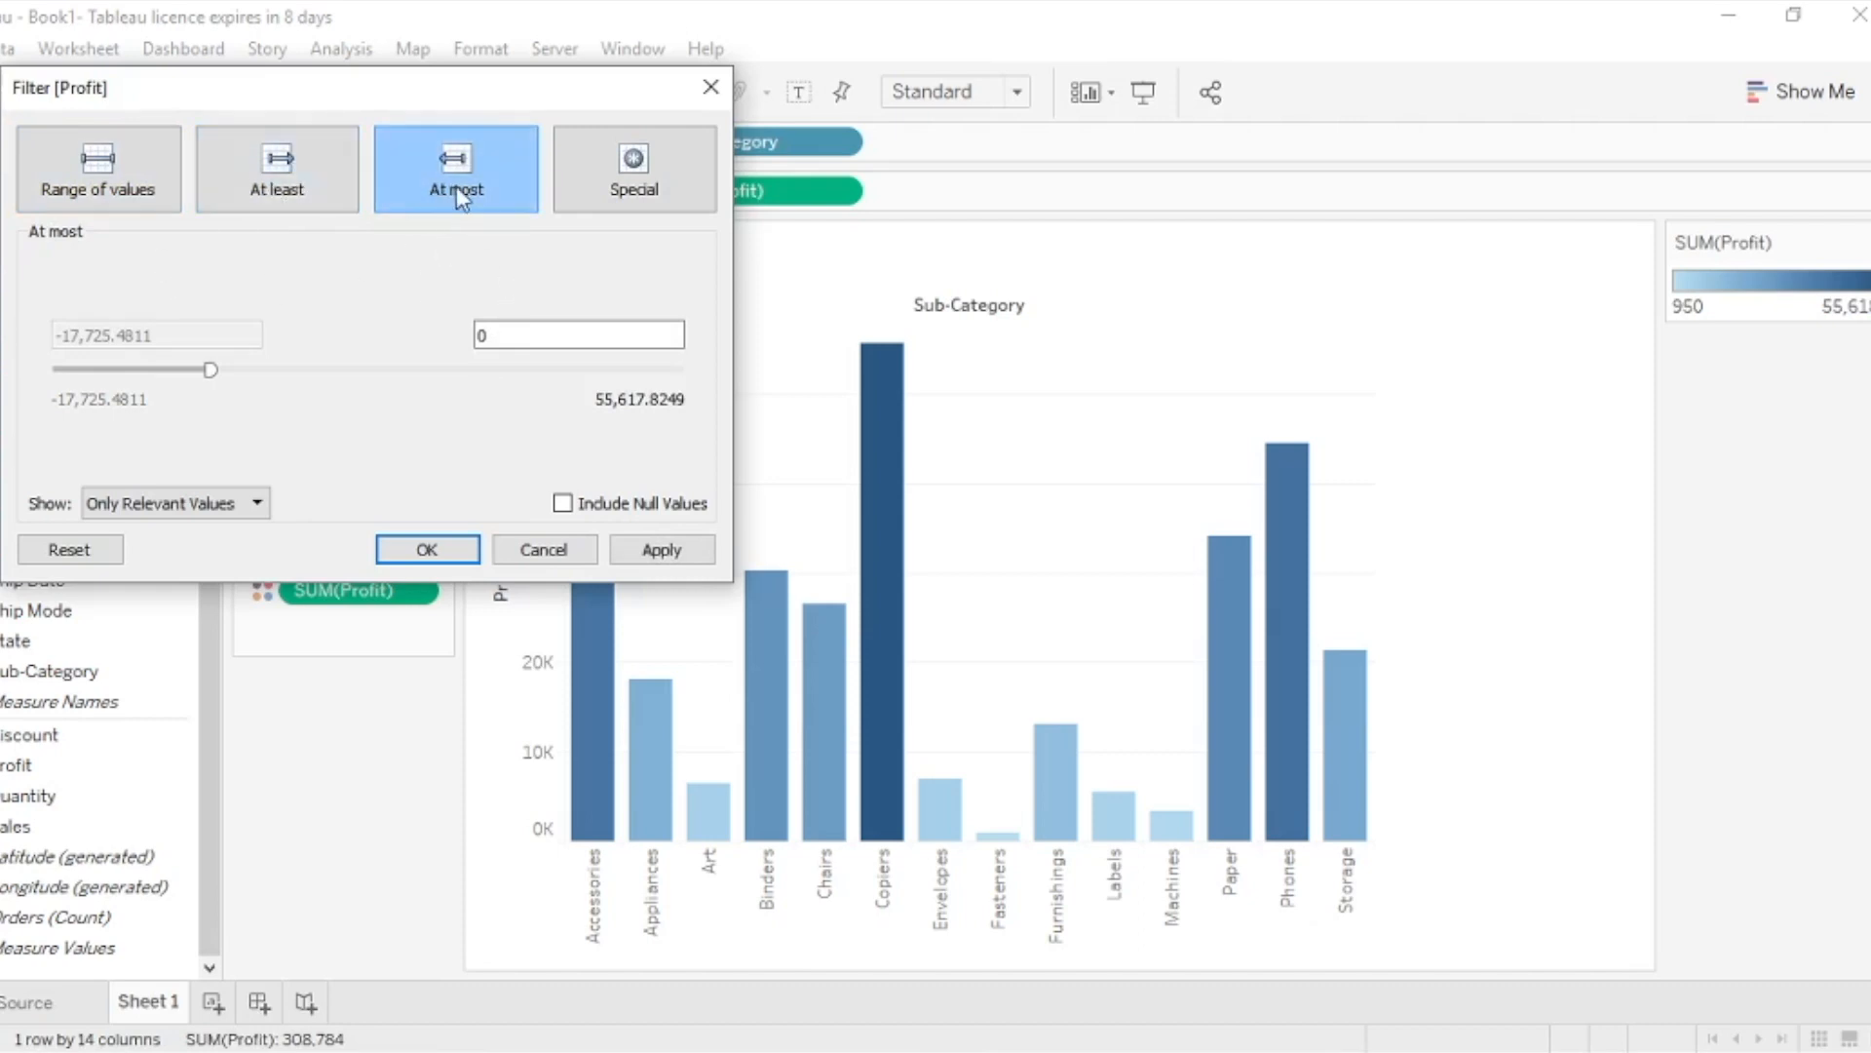
click(710, 87)
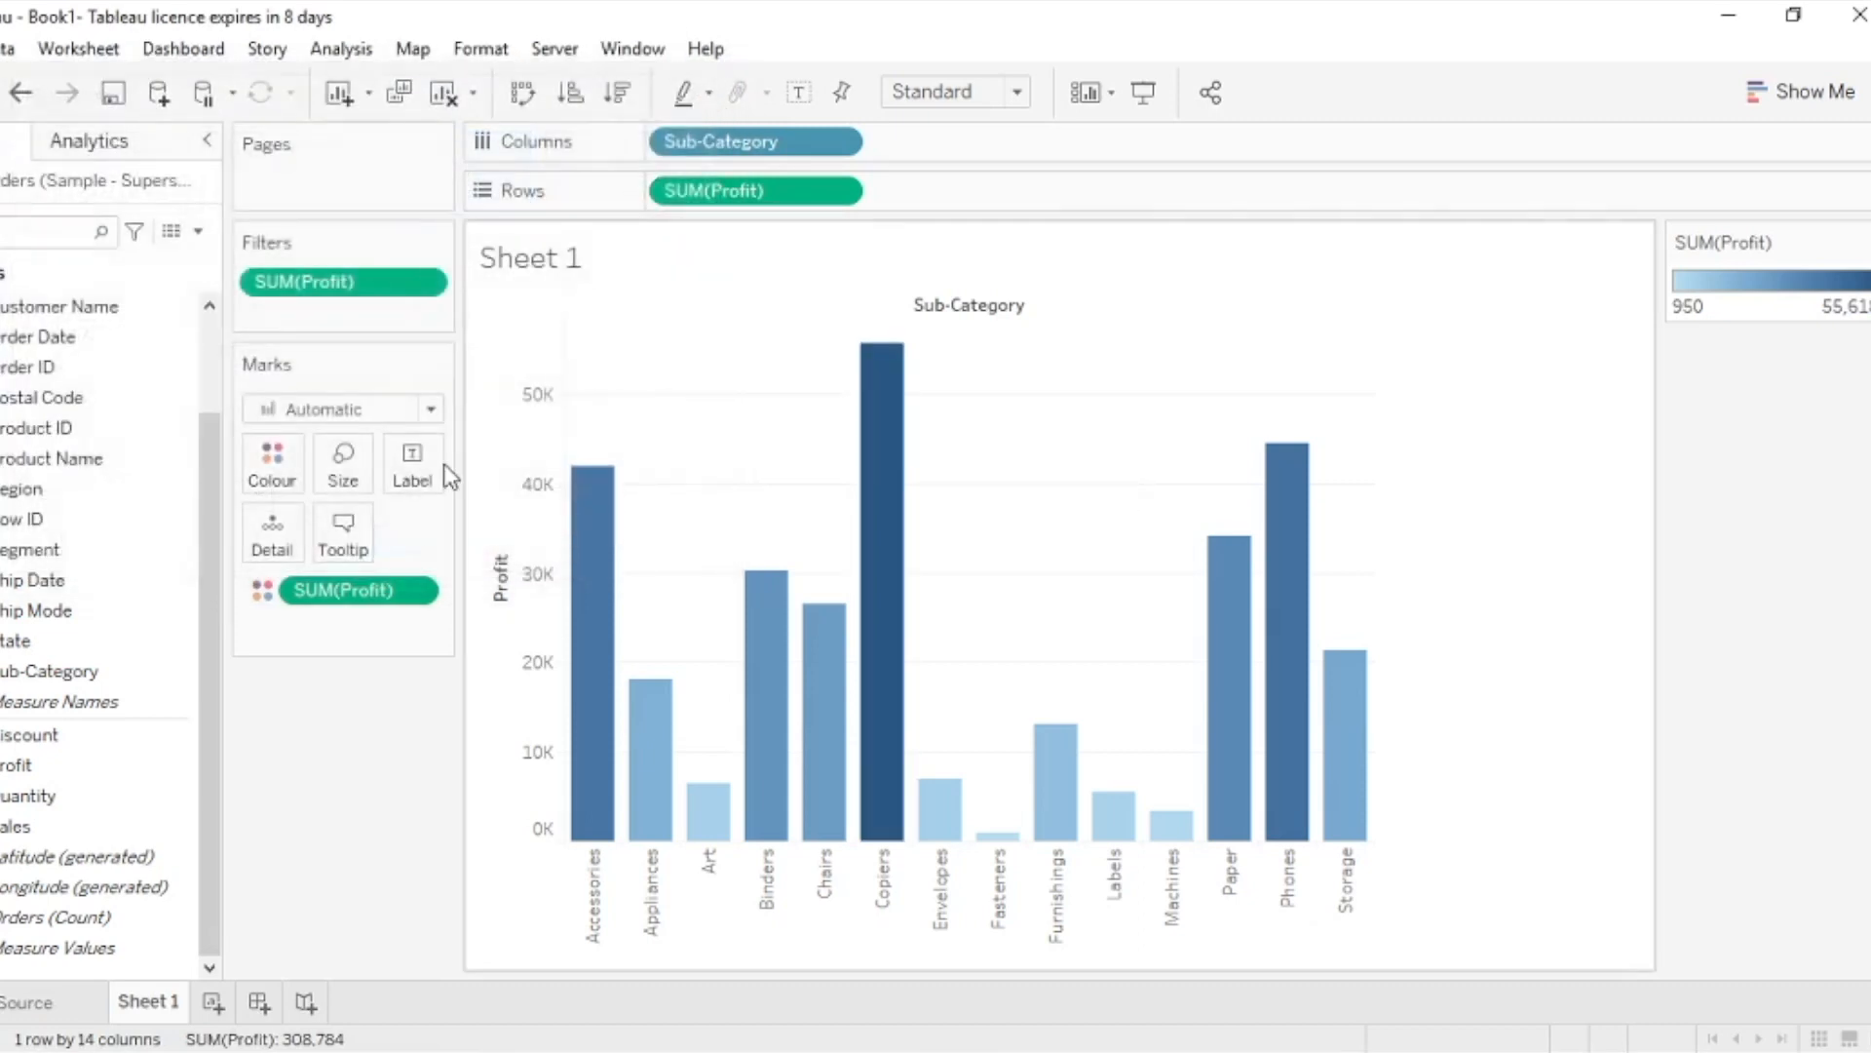